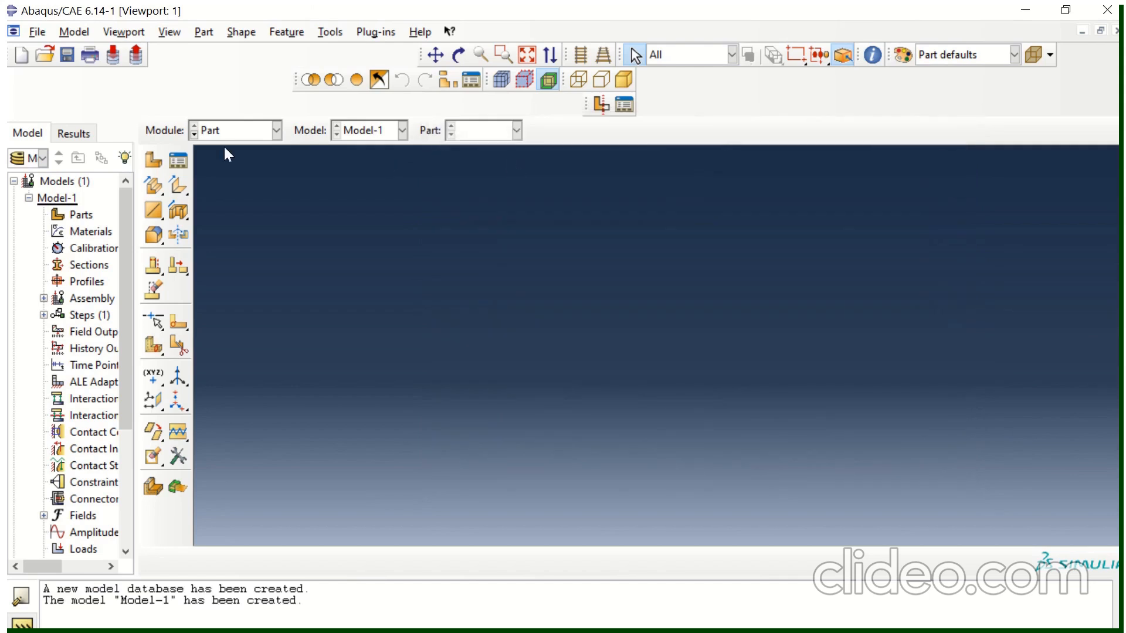
Create a 2D planar deformable shell part with an approximate size of 0.2 and close the part manager
left_click(179, 160)
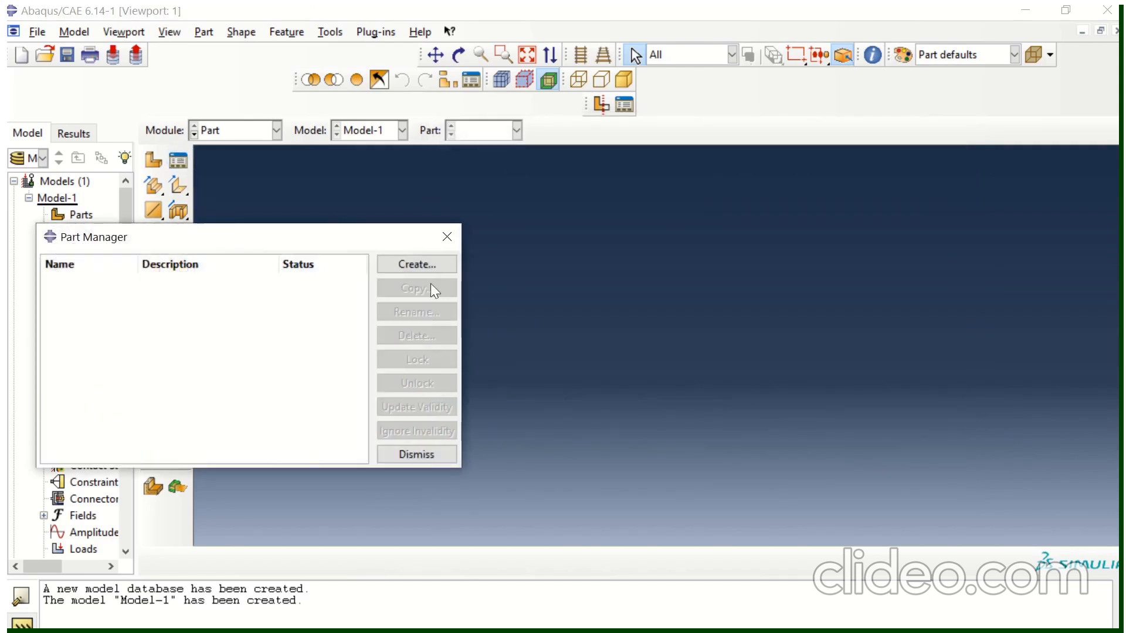
left_click(417, 264)
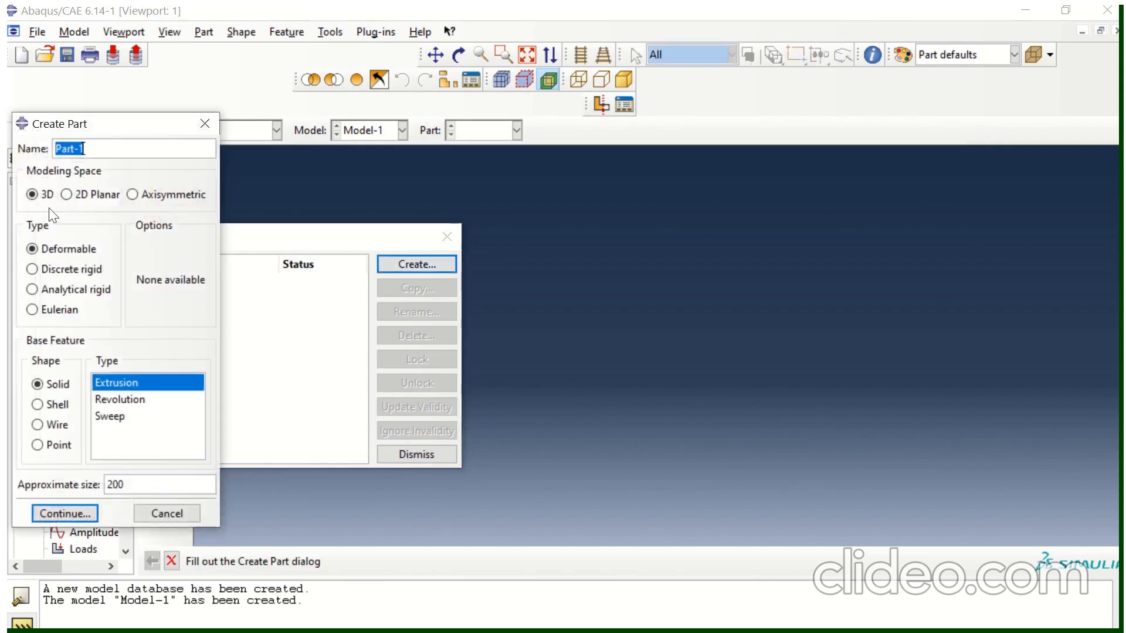
left_click(66, 194)
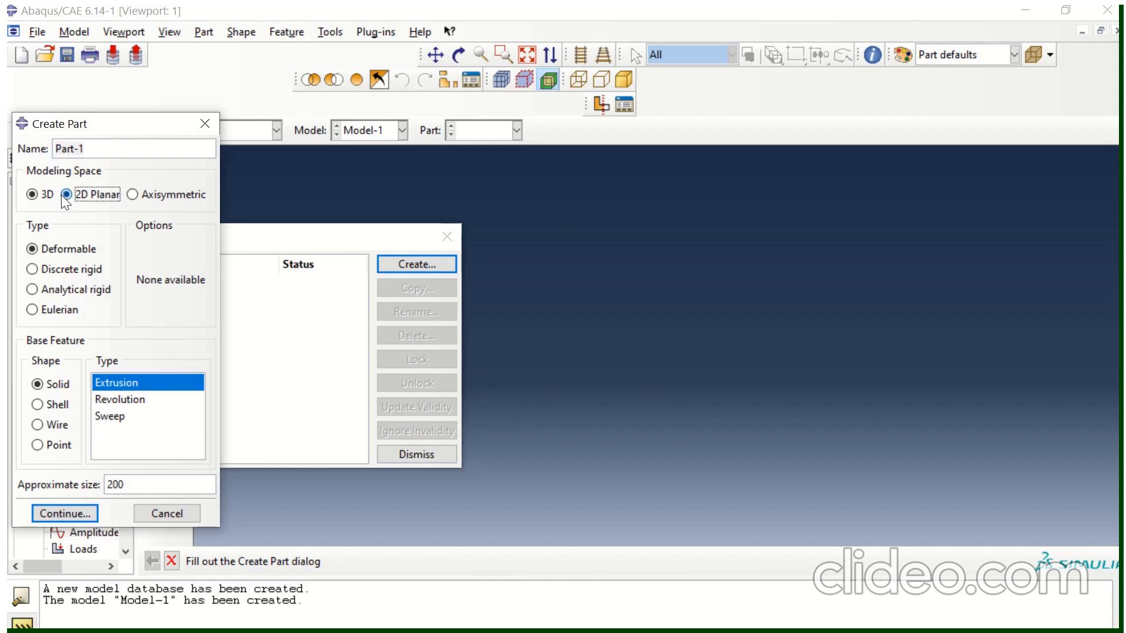
left_click(125, 485)
key("BackSpace")
key("BackSpace")
key("BackSpace")
type("0.2")
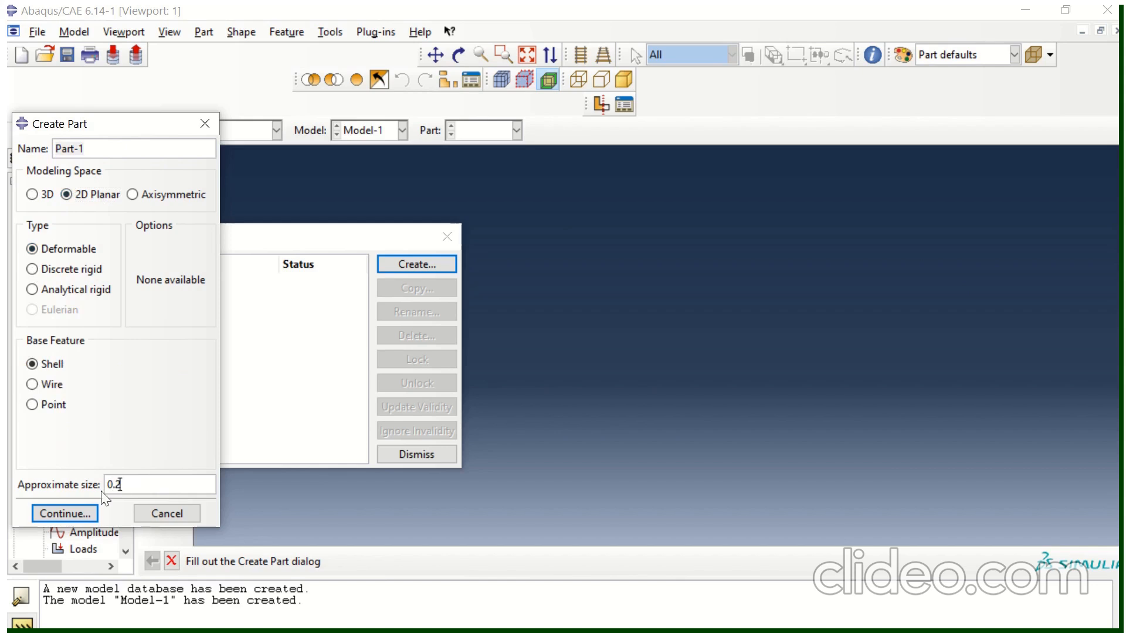
left_click(58, 513)
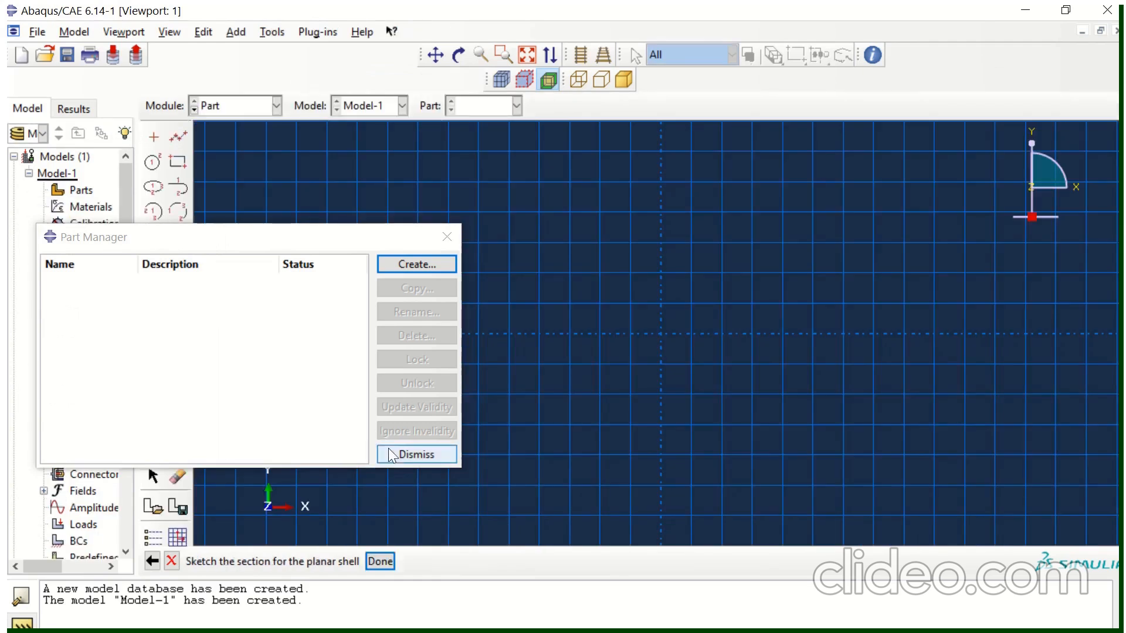
left_click(411, 454)
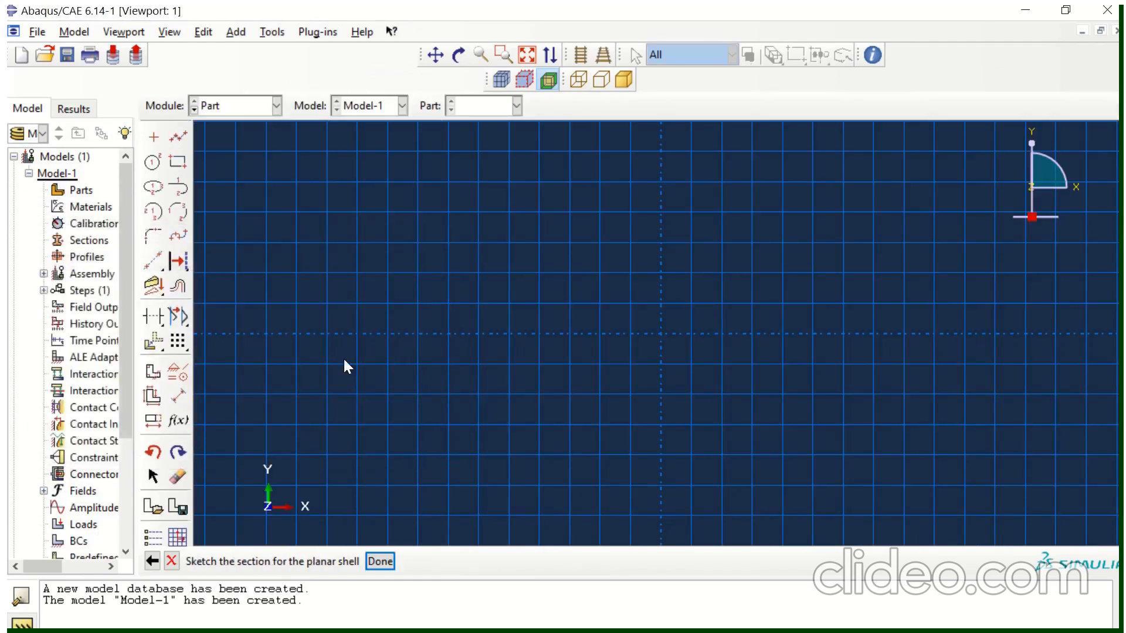
Draw a vertical line in the sketch from (15e-3,0) to (15e-3,5e-3)
left_click(185, 136)
type("1")
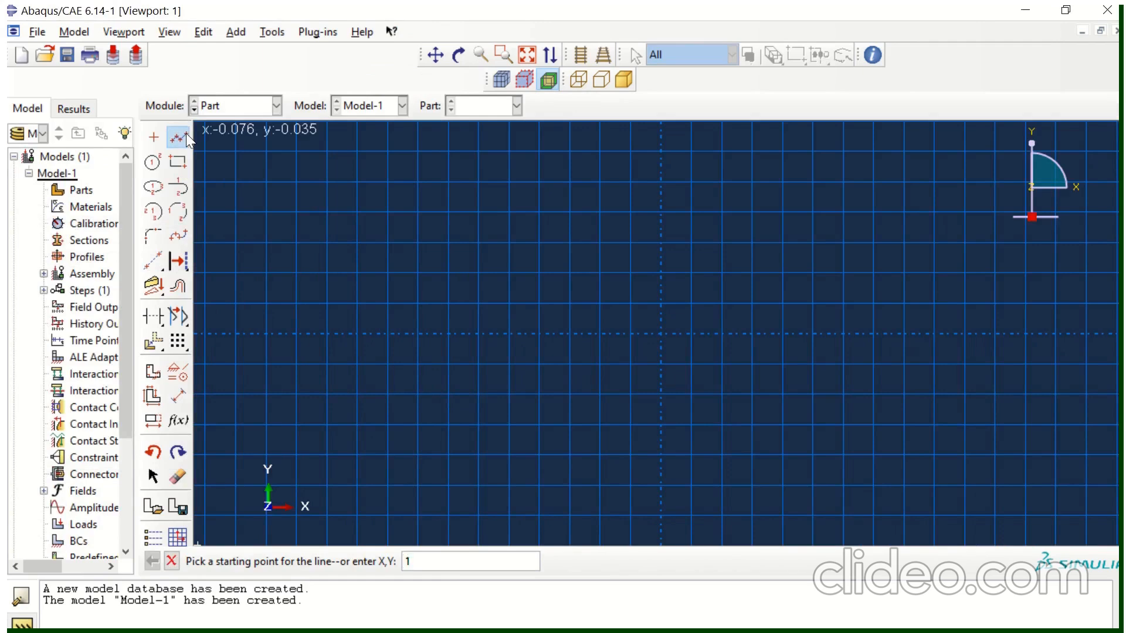
type("5e-3,0")
key("Return")
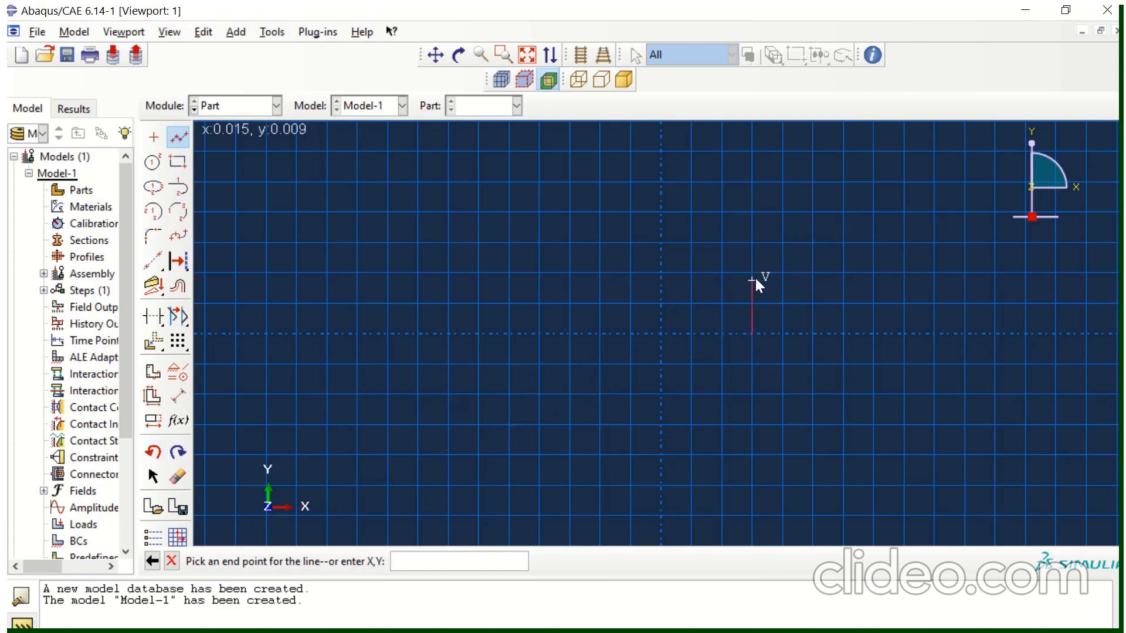
type("15e-3,5e-3")
key("Return")
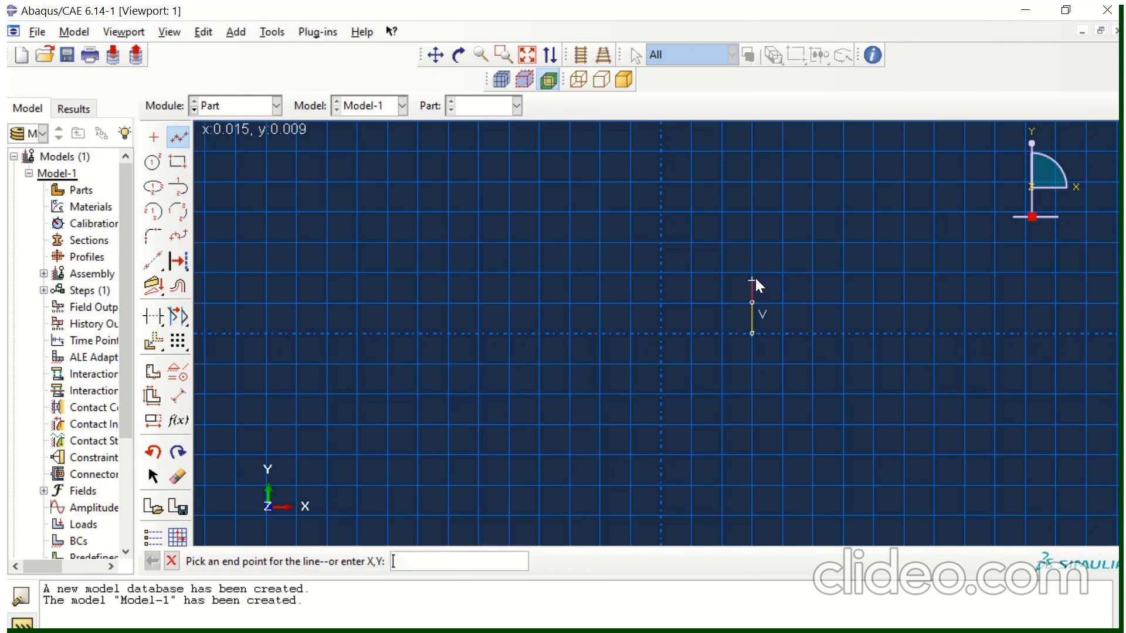
Close the line into a rectangle with its lower corner at the origin and finish the planar shell sketch
left_click(661, 309)
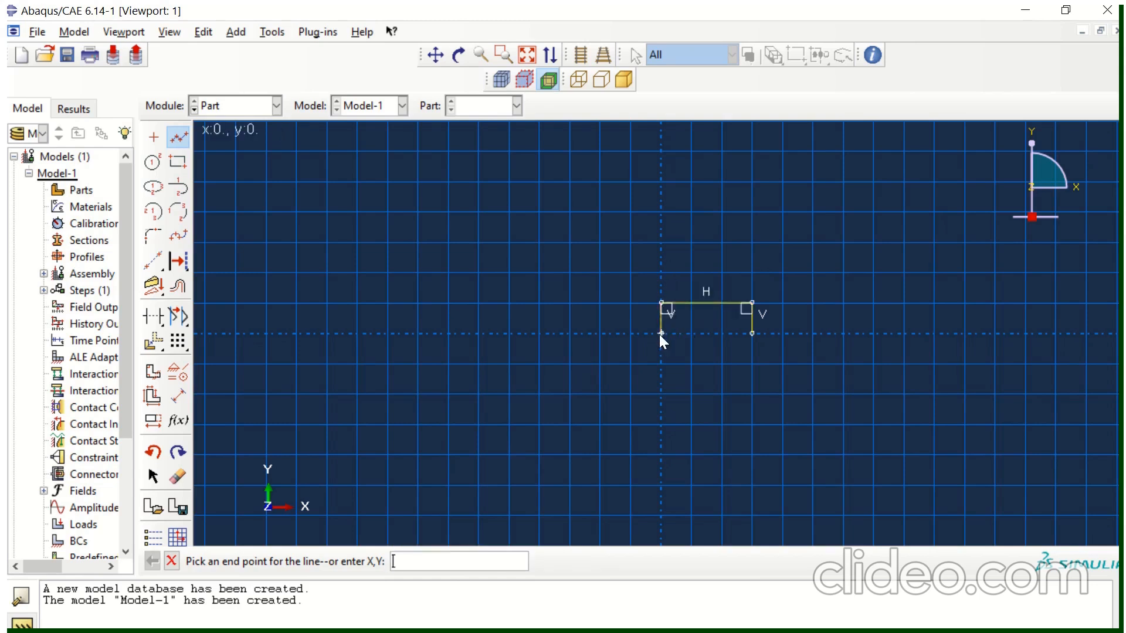
left_click(751, 333)
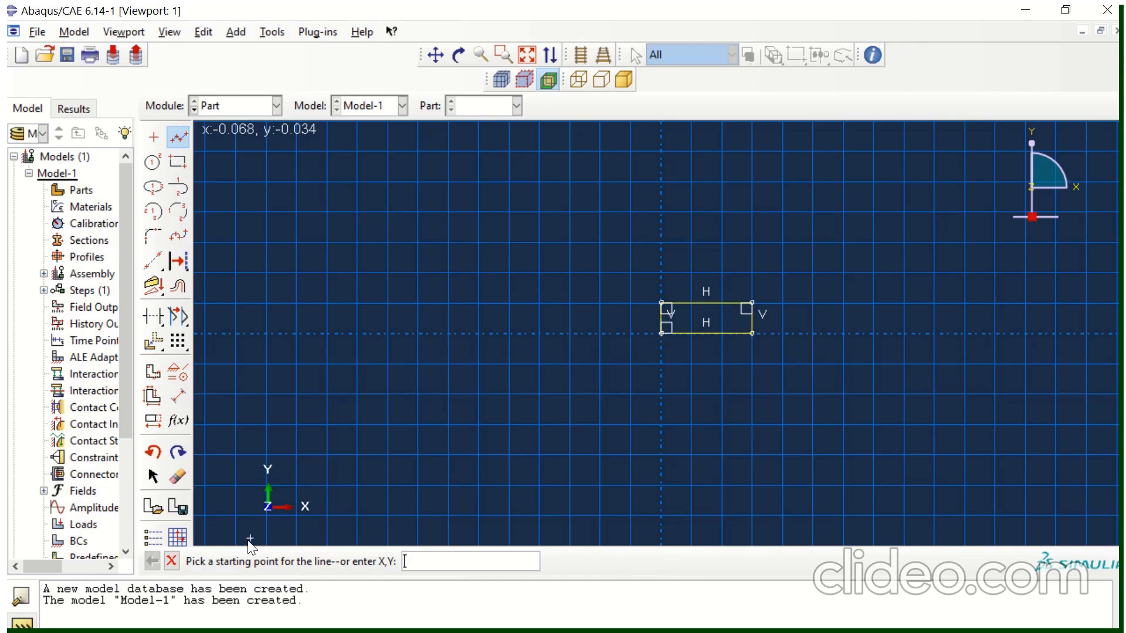
left_click(171, 561)
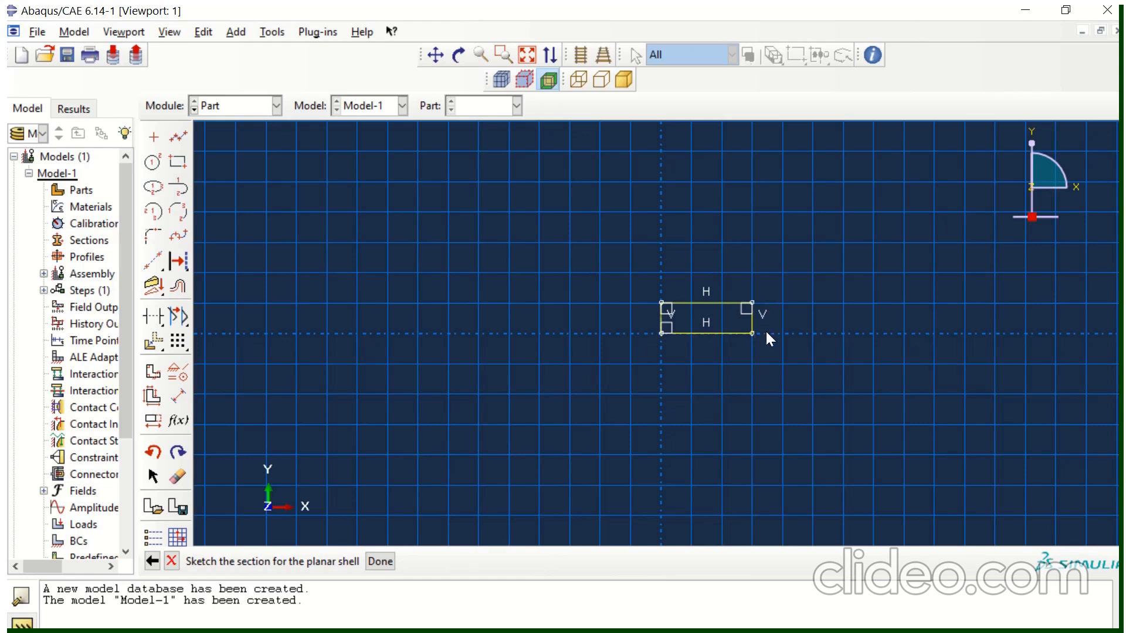
left_click(377, 561)
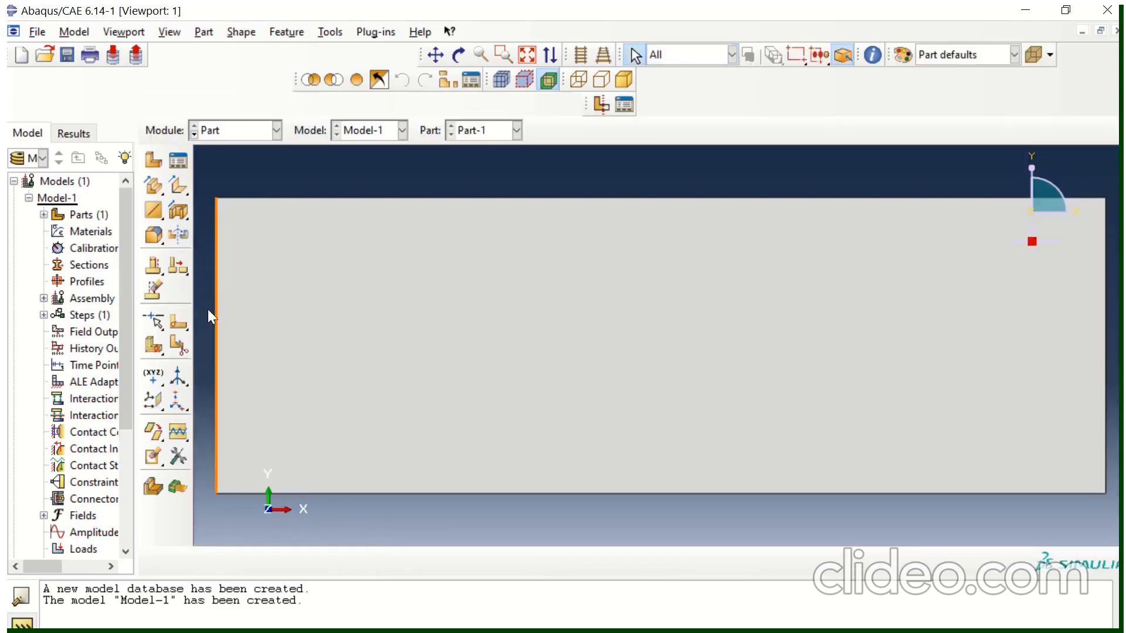
Partition the part's face with a sketched horizontal line across its full width, about 0.0007 above the mid-height
left_click(179, 343)
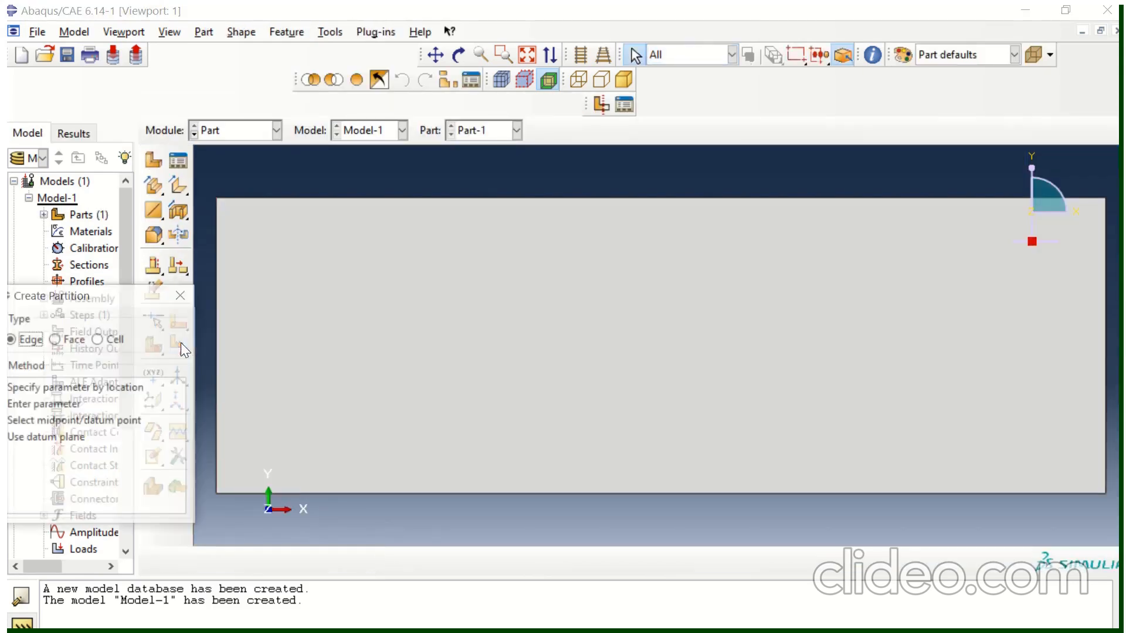
left_click(54, 339)
left_click(21, 389)
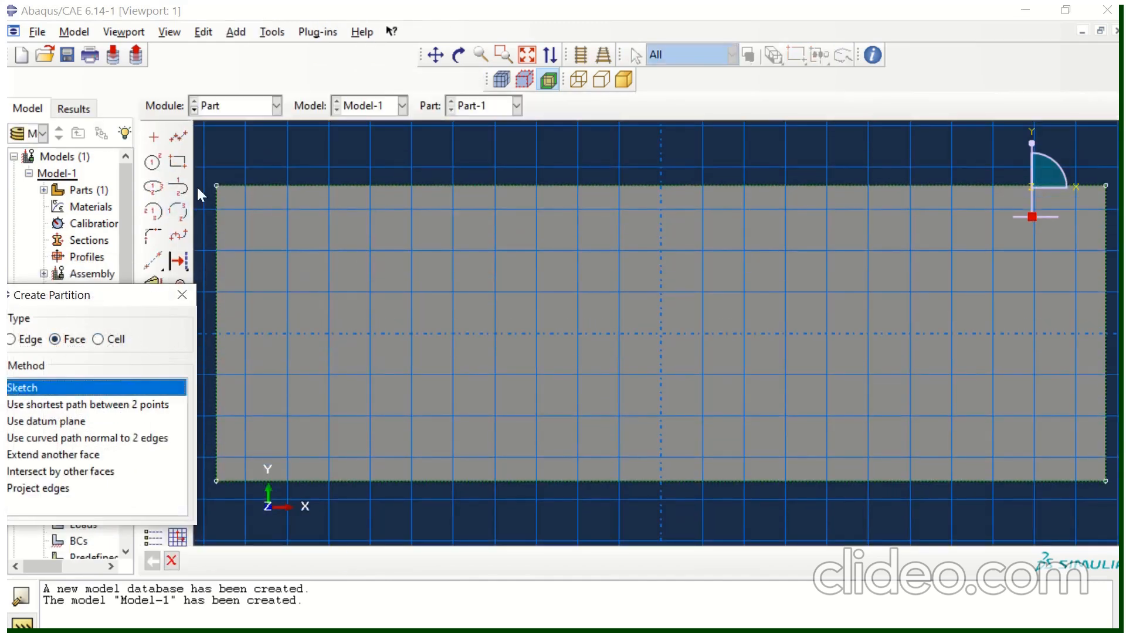
left_click(172, 134)
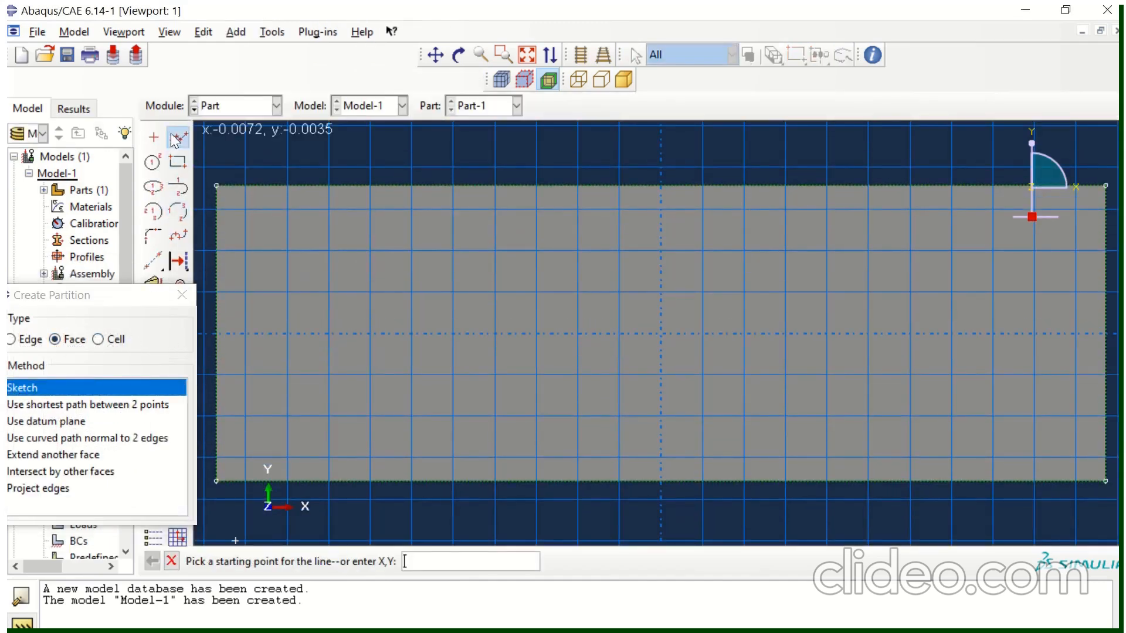
left_click(217, 291)
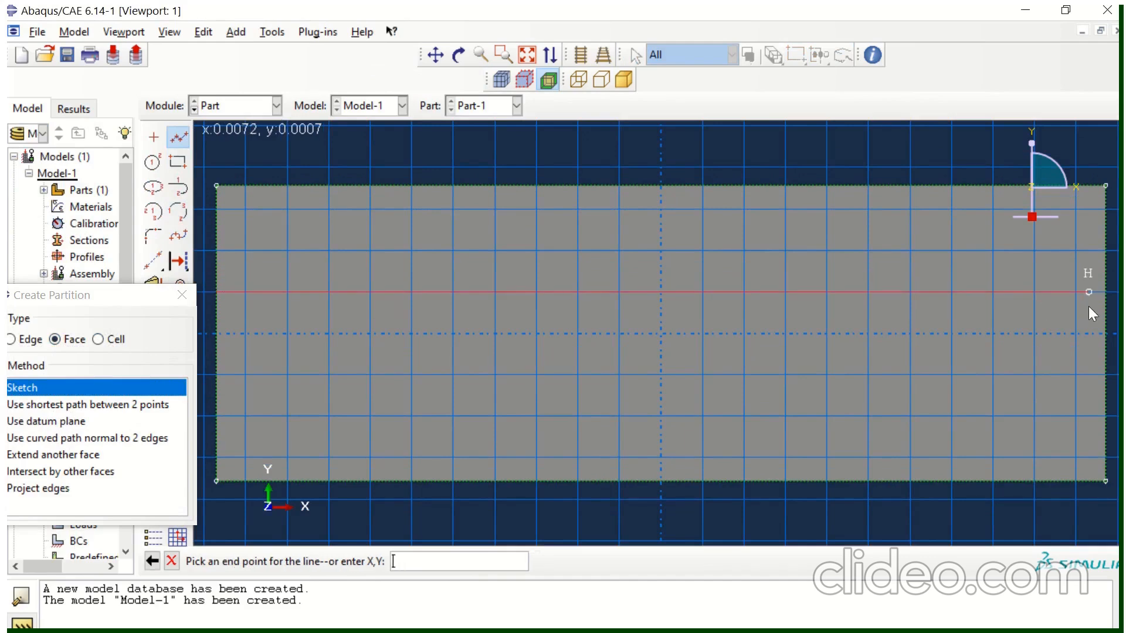
left_click(1104, 291)
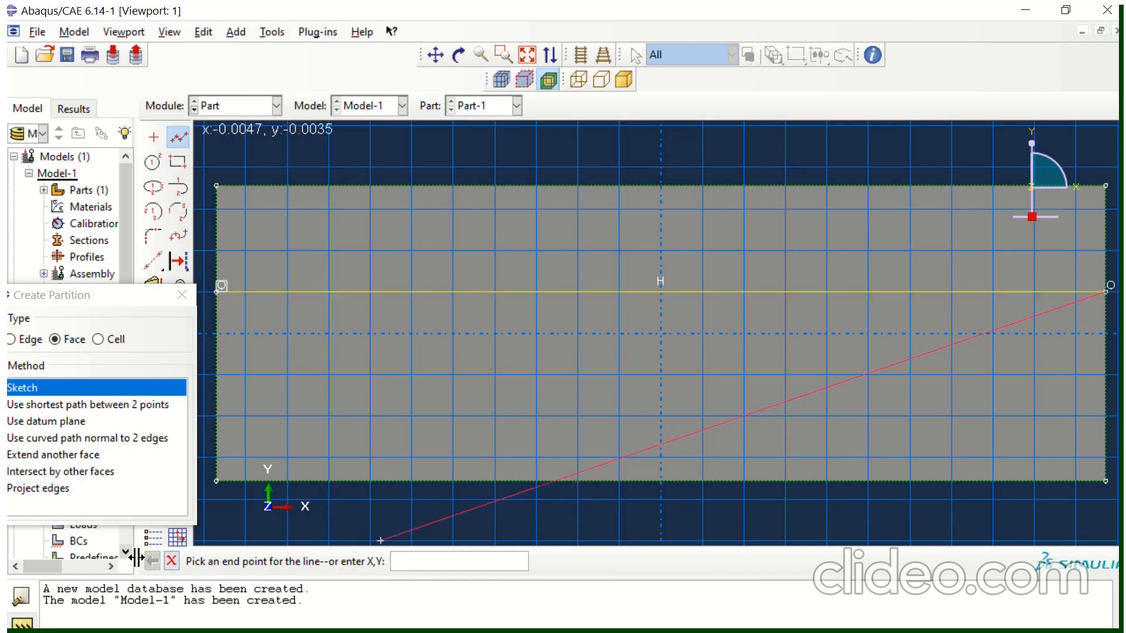
left_click(171, 561)
left_click(327, 561)
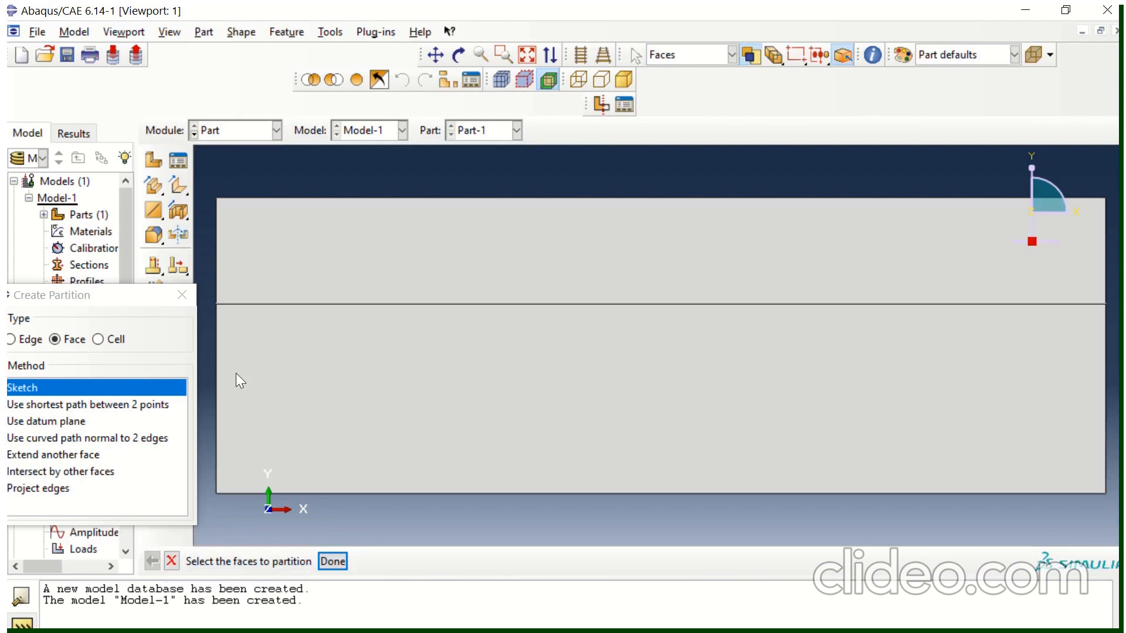
left_click(188, 292)
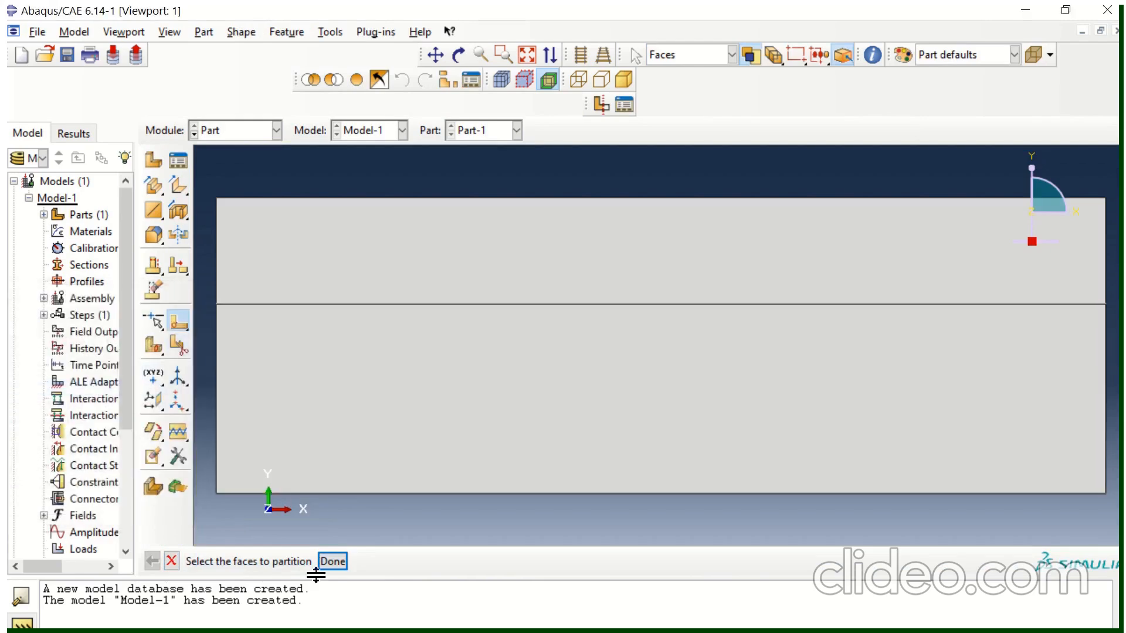
left_click(333, 562)
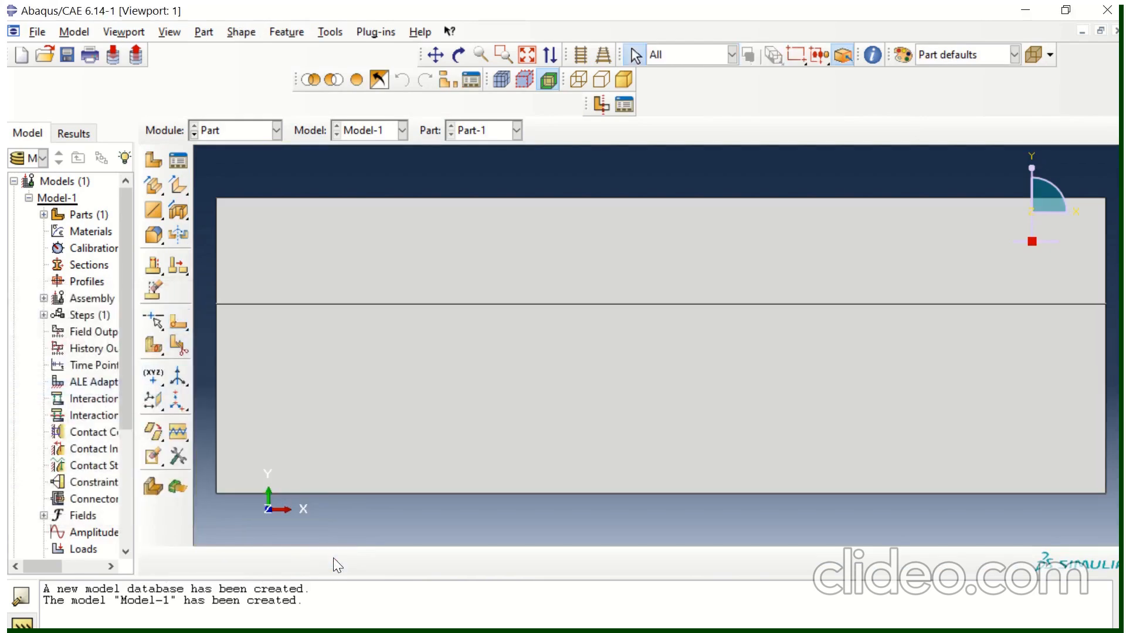
Rename Part-1 as Workpiece in the part manager
left_click(178, 161)
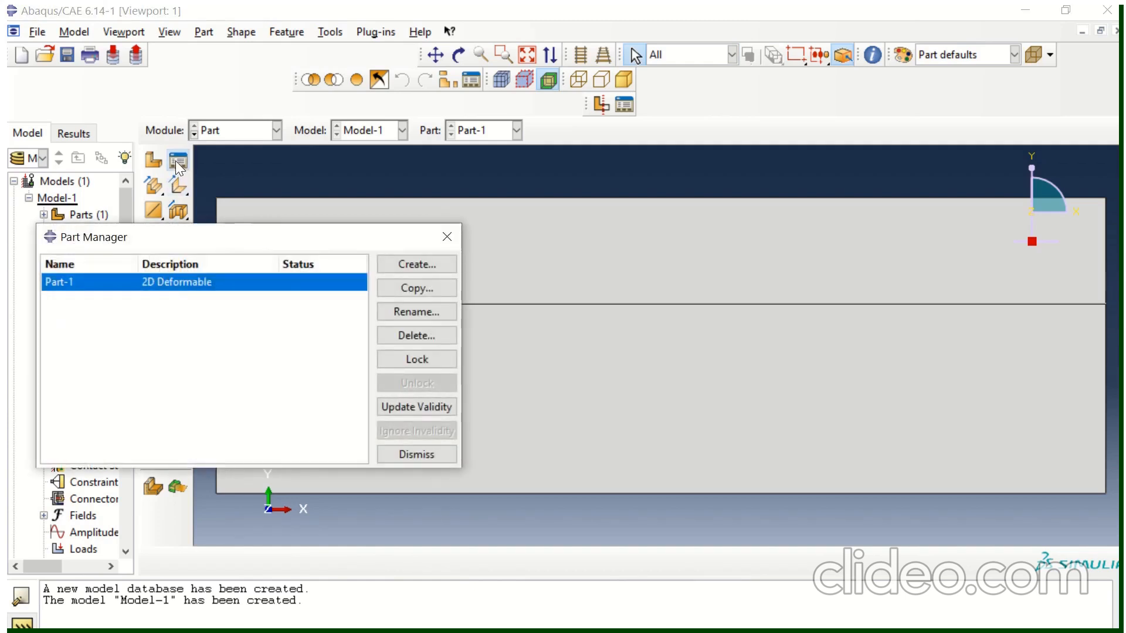
left_click(398, 317)
type("Workpiece")
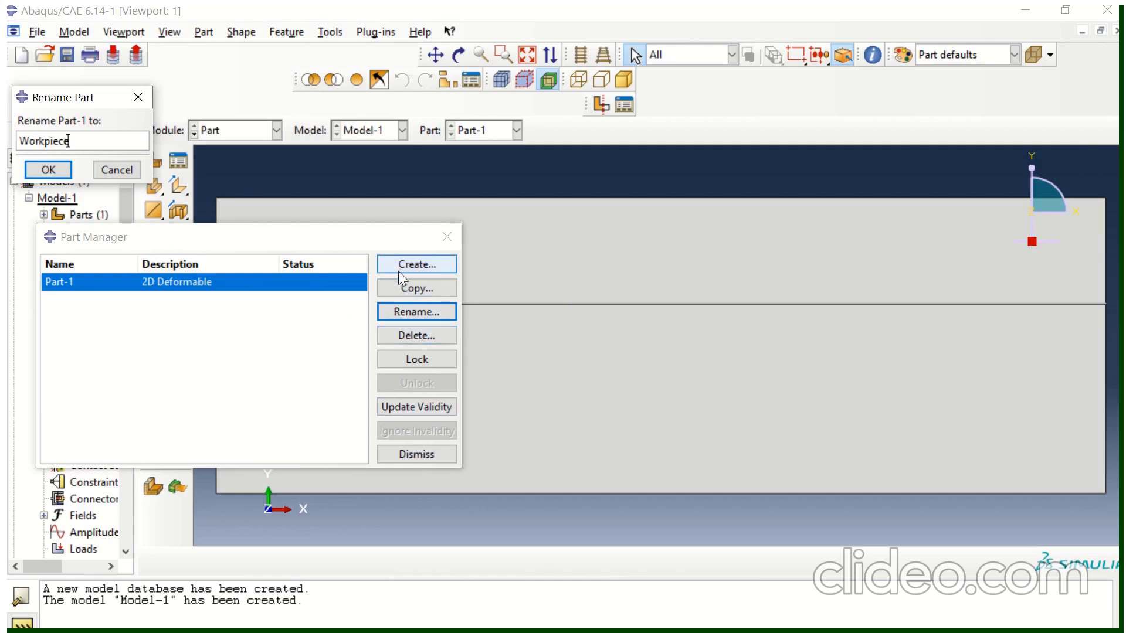
left_click(277, 343)
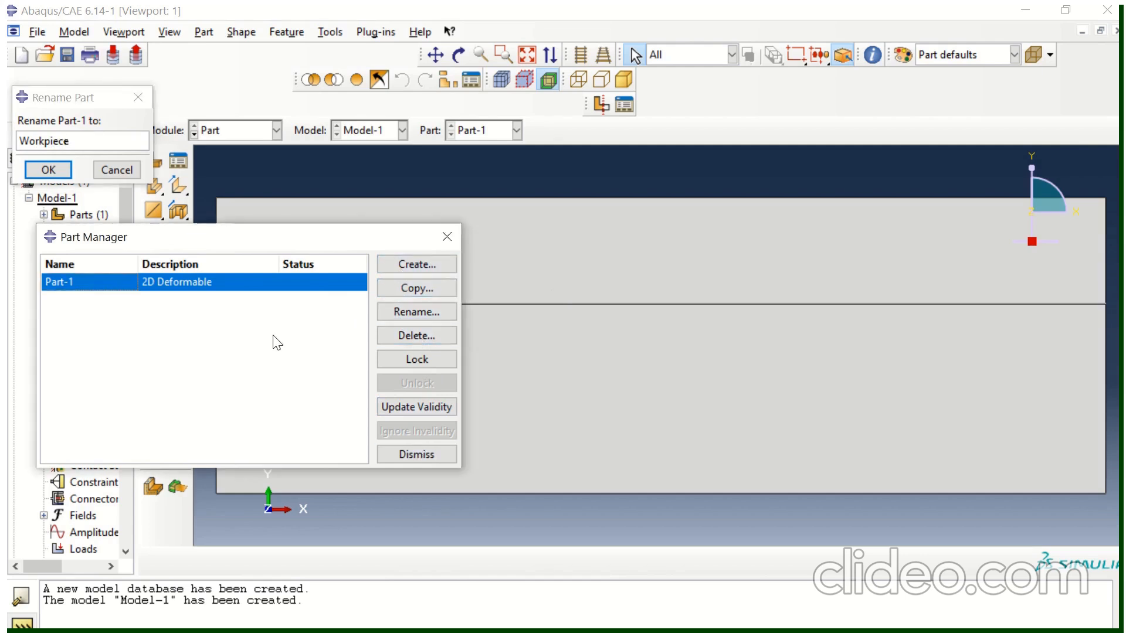
left_click(49, 169)
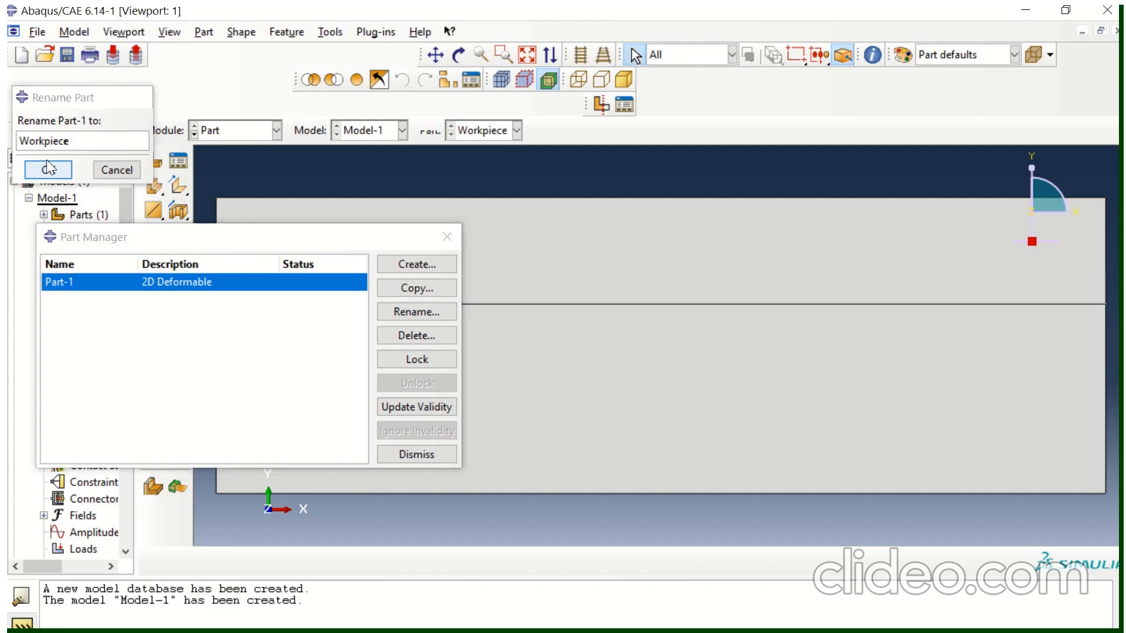
Create a 2D planar deformable shell part named Tool with approximate size 0.2 and close the part manager
left_click(395, 269)
key("BackSpace")
type("Tool")
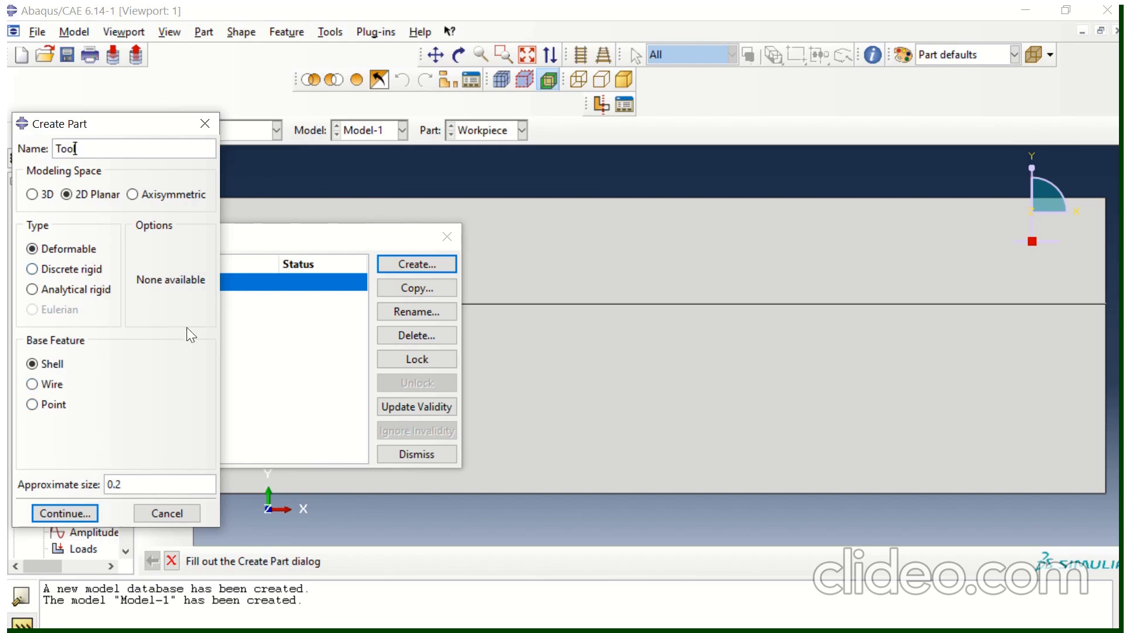
left_click(79, 514)
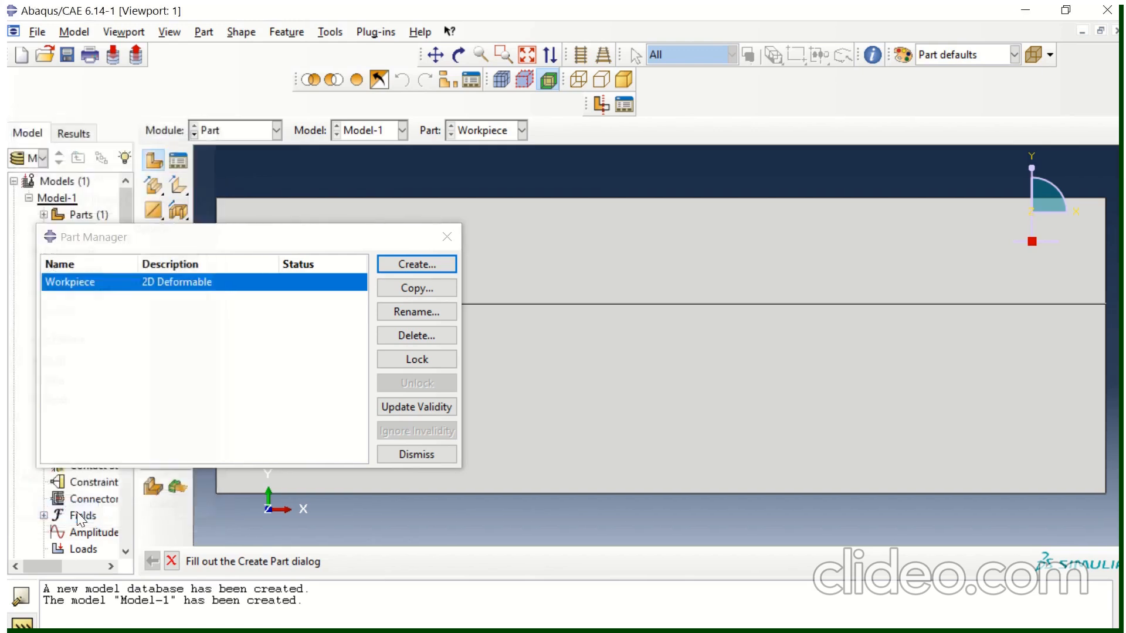
left_click(396, 456)
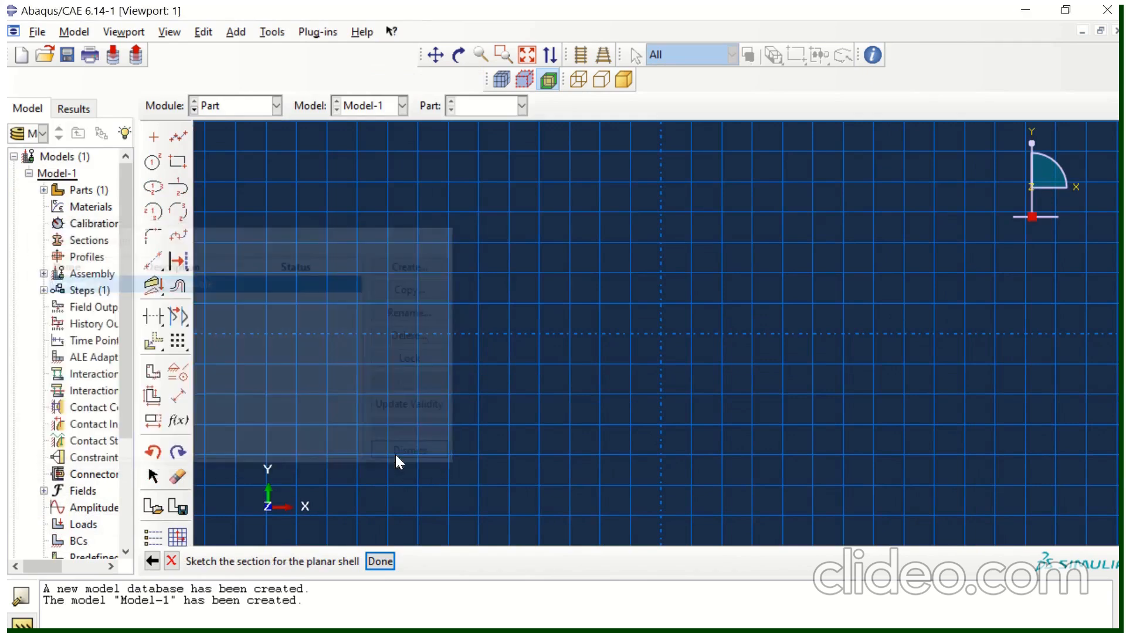
Draw the tool's sloped bottom edge as a line from (15.1e-3,4e-3) to (18e-3,5e-3)
left_click(178, 136)
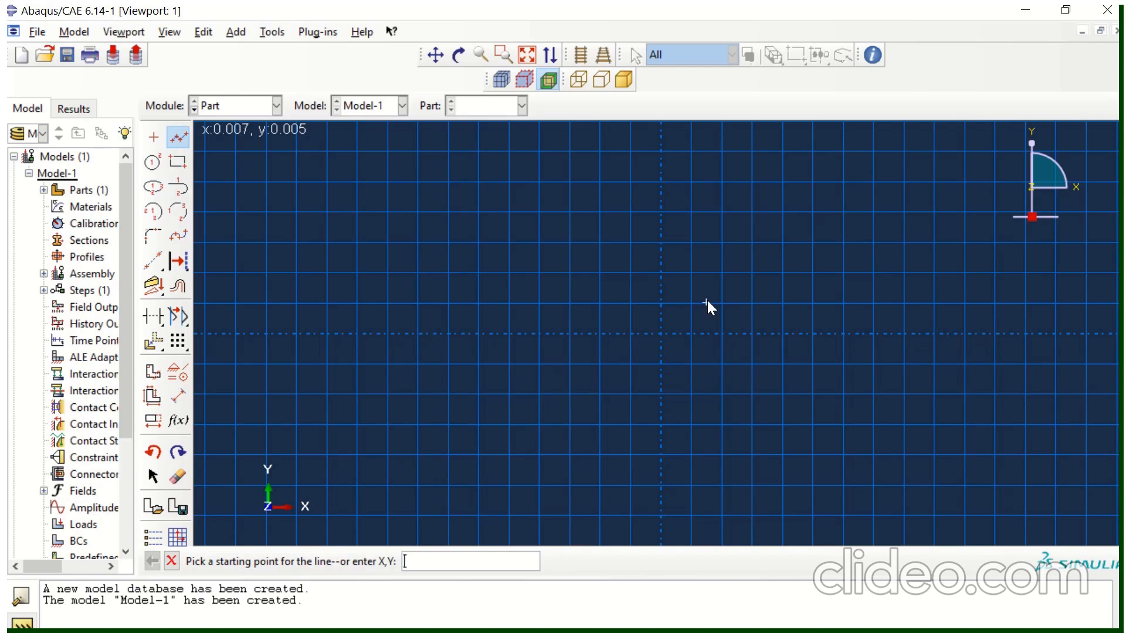
type("15.1e-3,4e-3")
key("Return")
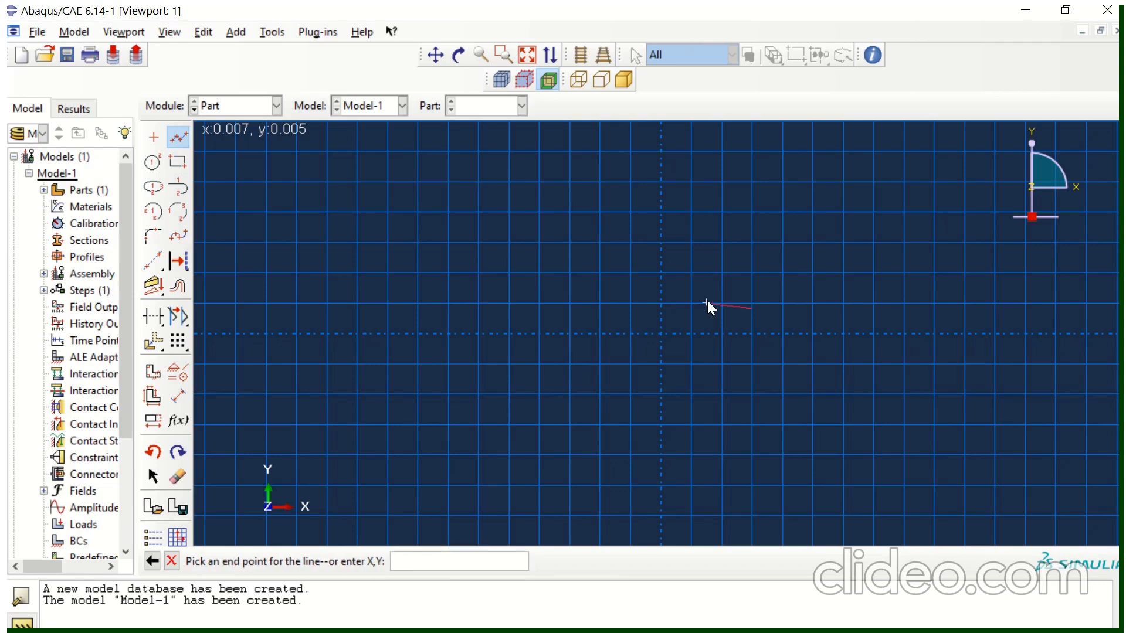
type("18e-3,5e-3")
key("Return")
Close the tool profile with a vertical edge up to about y 0.007, a shorter horizontal top edge and a slanted edge back to the start point
left_click(527, 55)
scroll(539, 239, "down", 5)
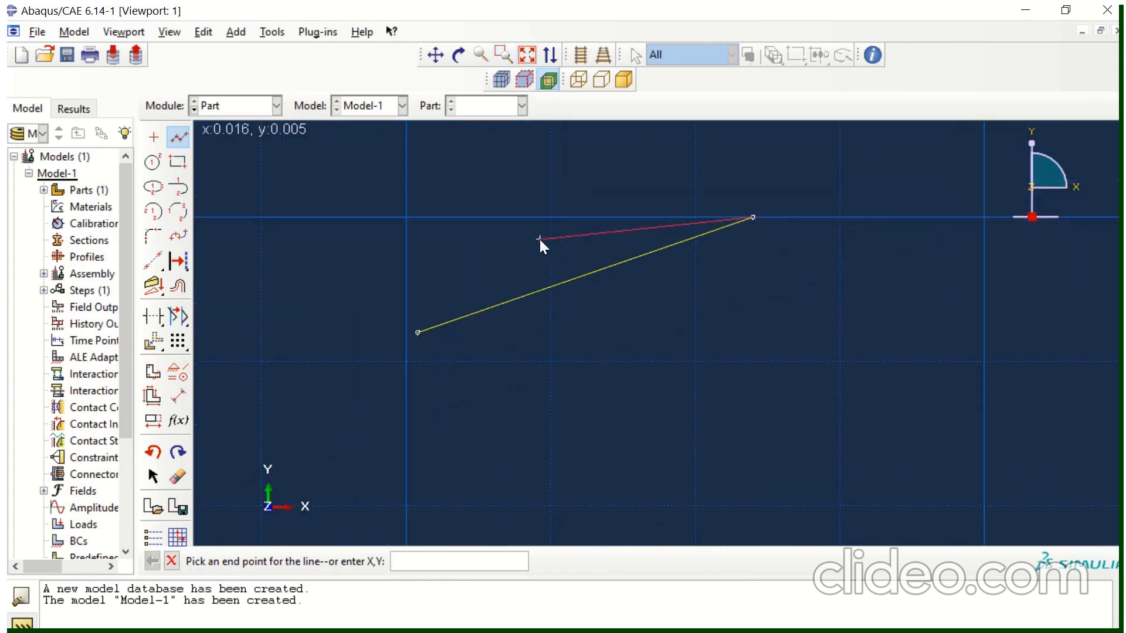
scroll(539, 239, "down", 6)
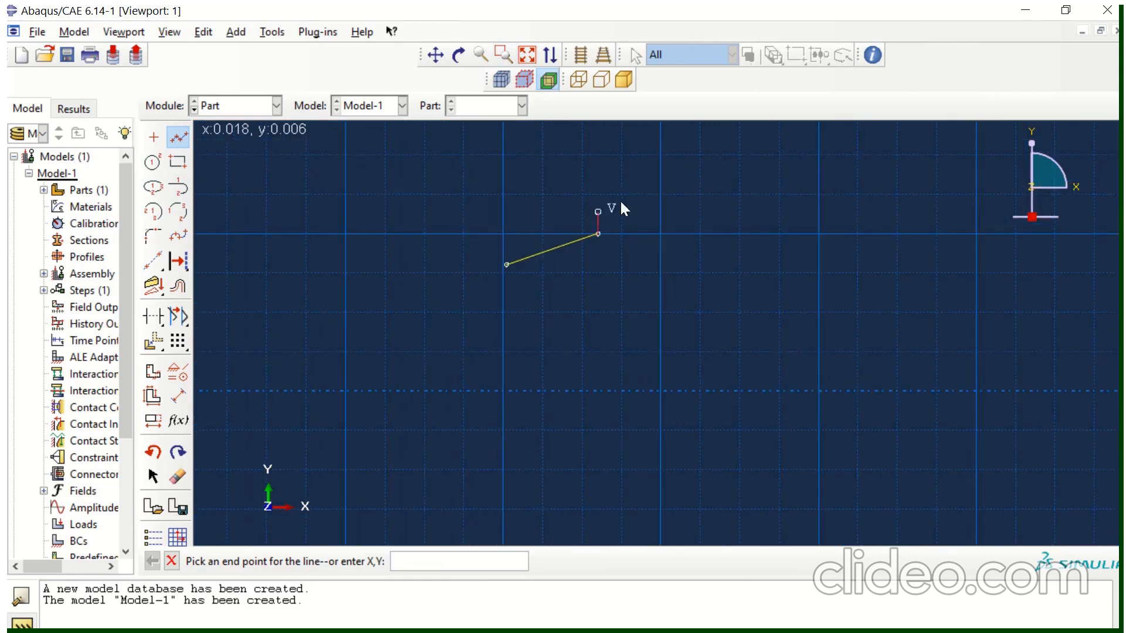
left_click(600, 154)
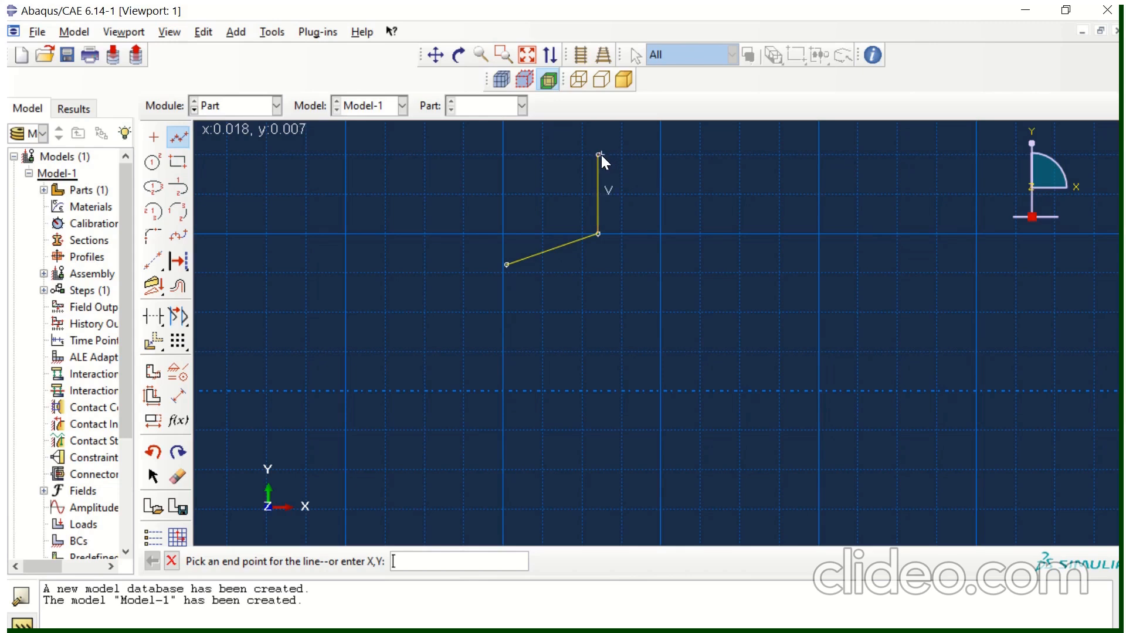
left_click(530, 155)
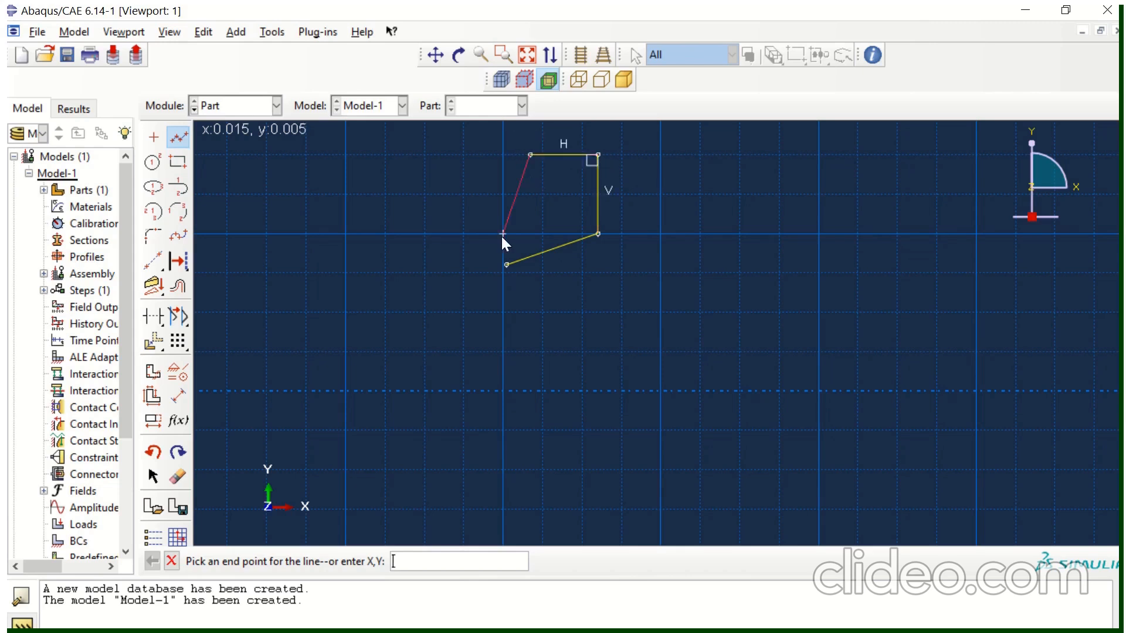
left_click(504, 265)
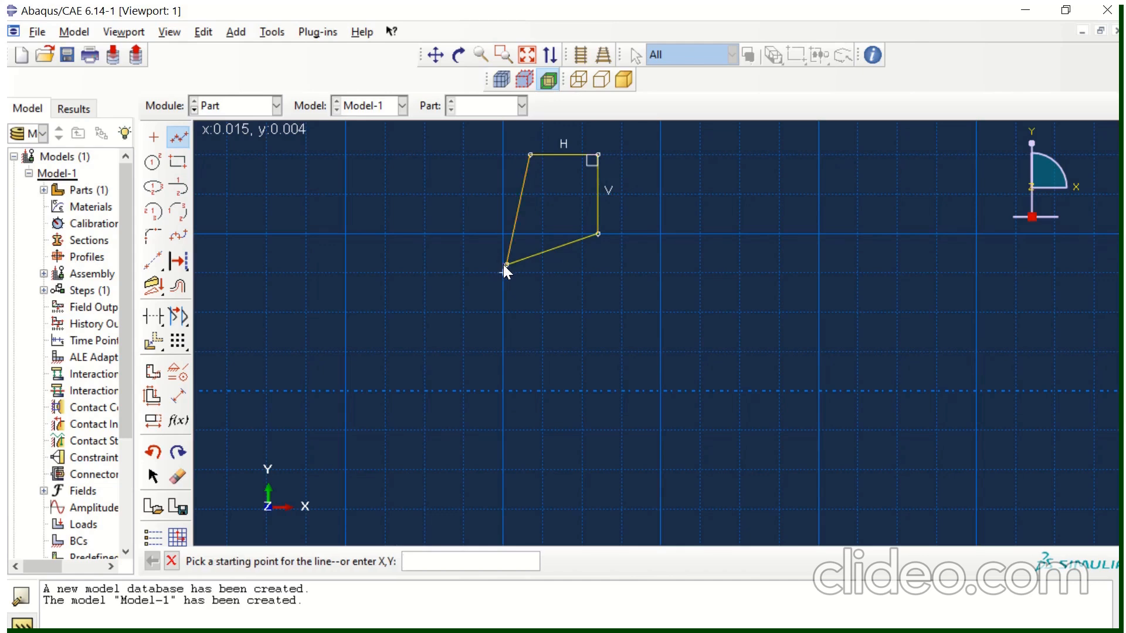
Finish the tool sketch to generate the Tool part and switch to the Property module
left_click(171, 561)
left_click(380, 562)
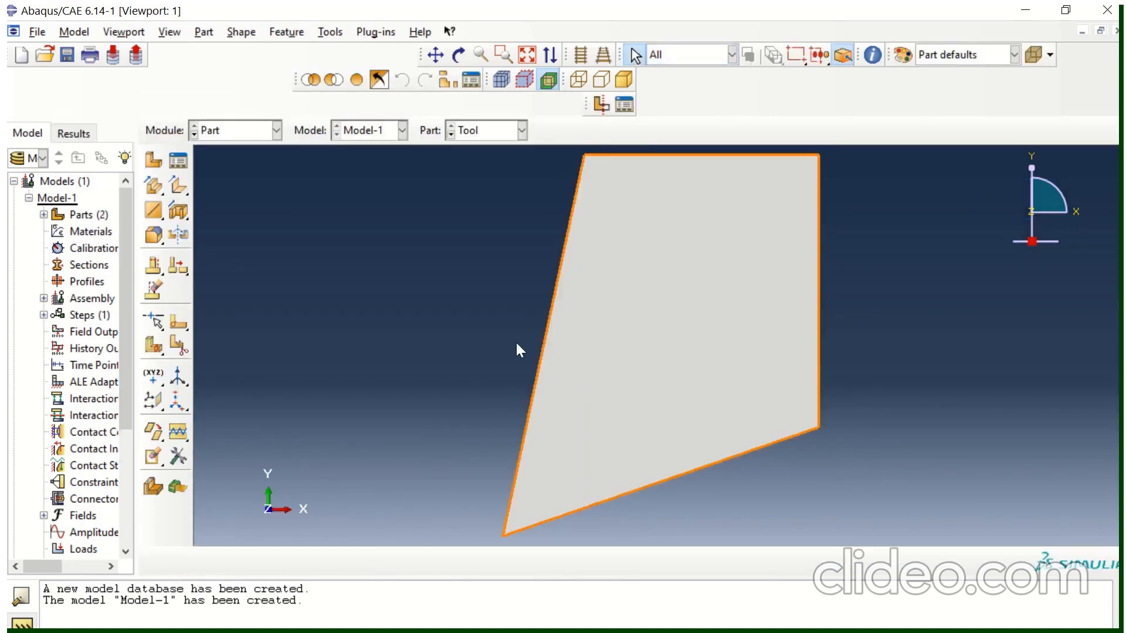
left_click(250, 136)
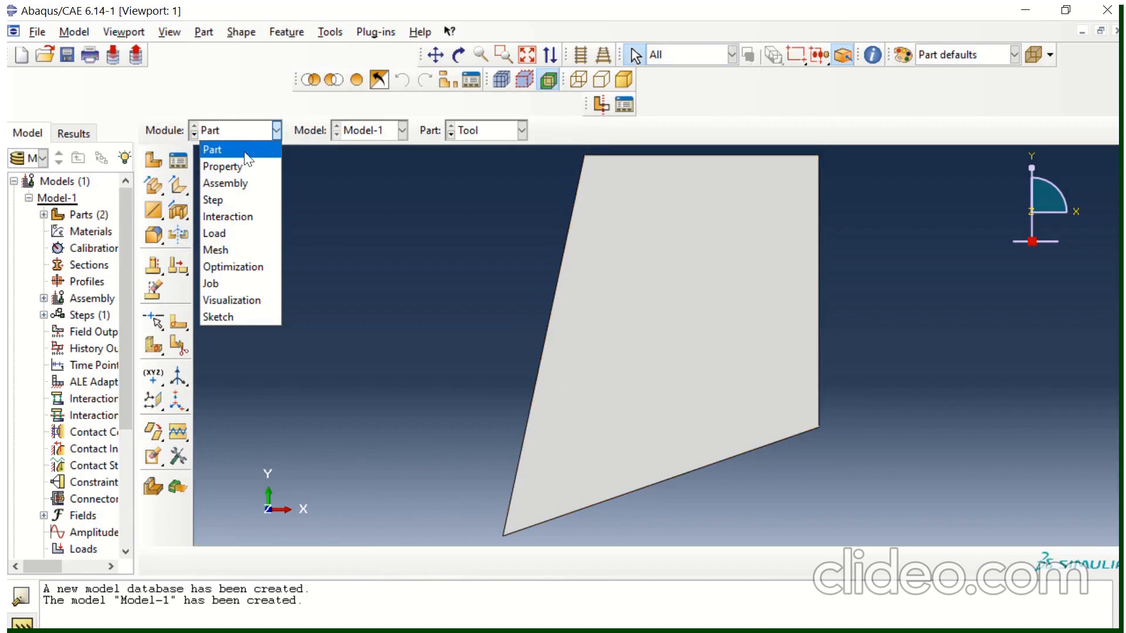
left_click(241, 167)
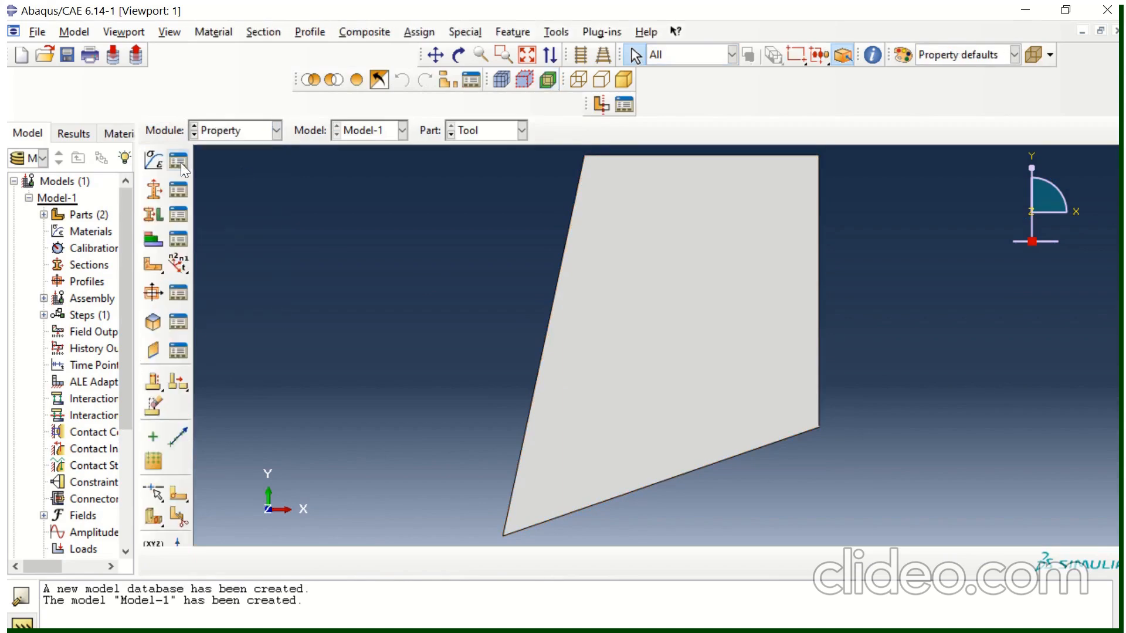
Create a new material named Workpiece (Al) from the material manager
left_click(179, 160)
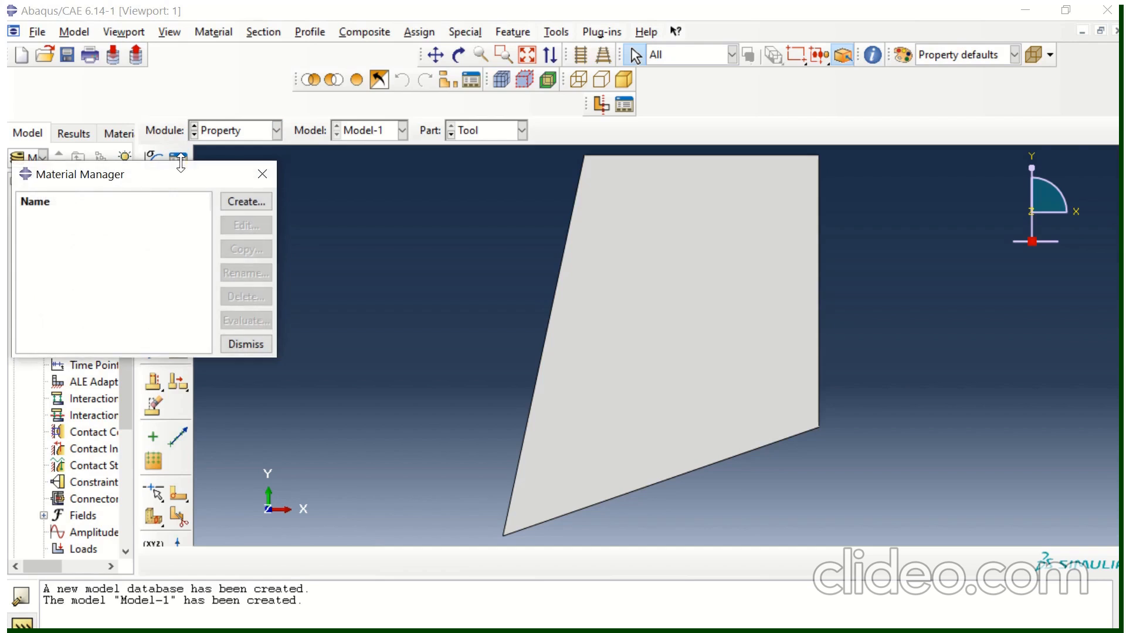
left_click(241, 201)
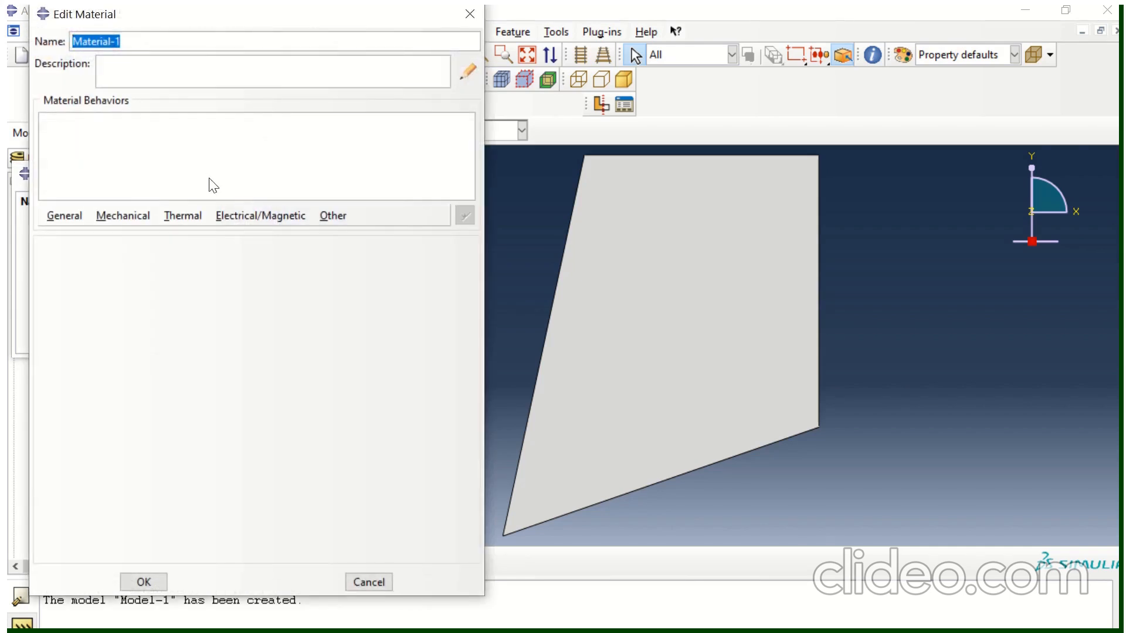
type("Wor")
type("kpiece")
type(" ()")
type("Al")
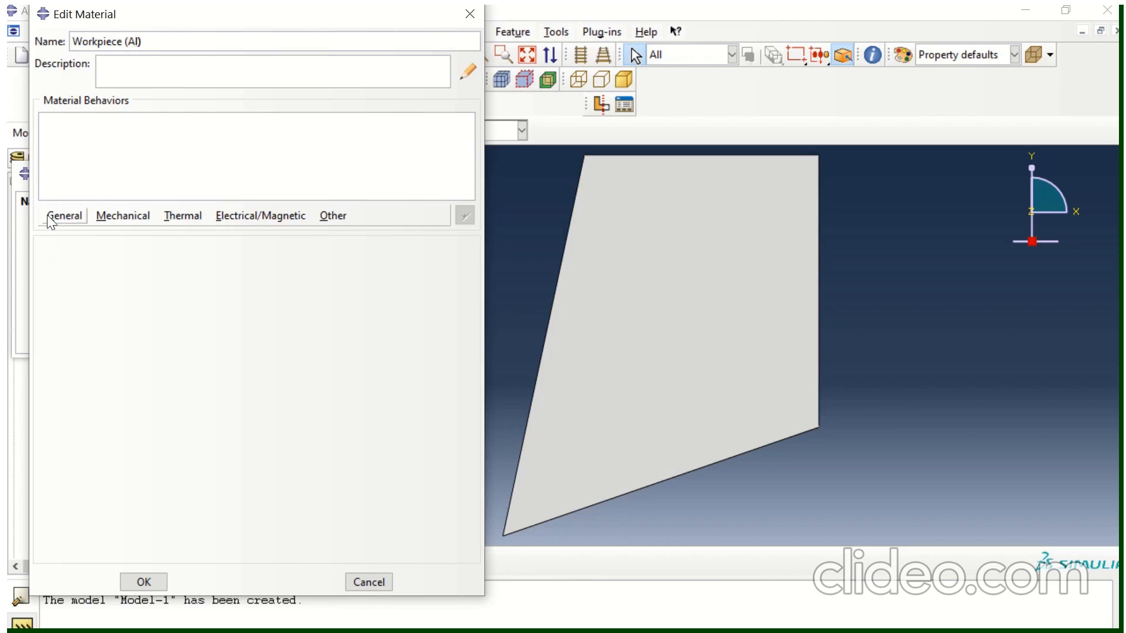
Add a uniform density of 2700 to the Workpiece (Al) material
left_click(59, 216)
left_click(62, 233)
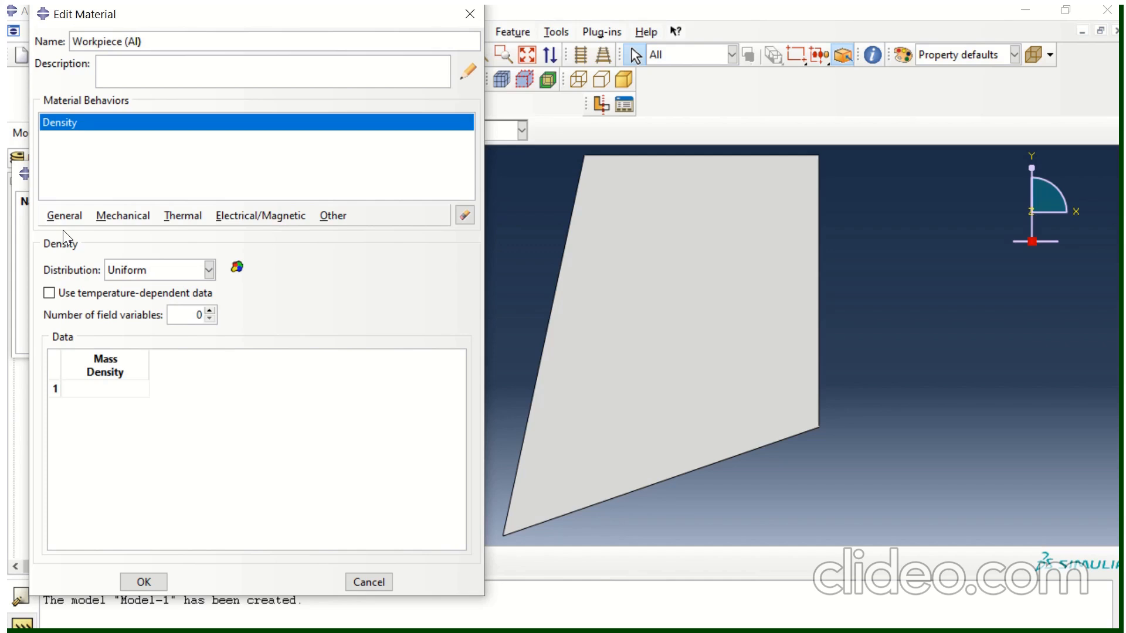
left_click(105, 388)
type("2700")
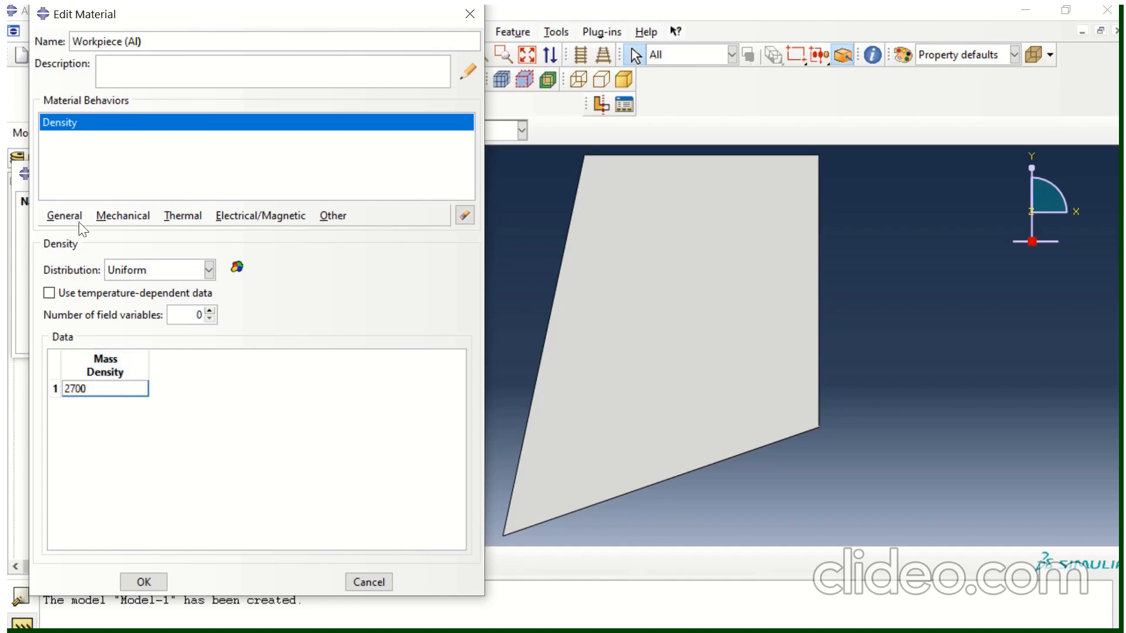
Add isotropic elastic behavior with a Young's modulus of 73e9 and a Poisson's ratio of 0.33
left_click(114, 215)
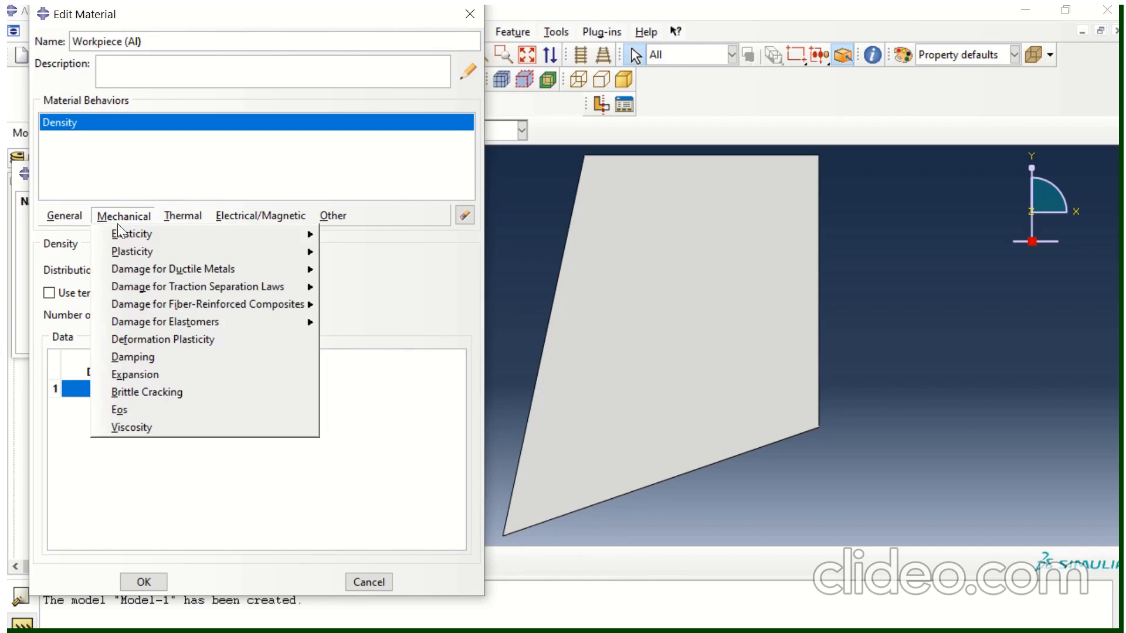
mouse_move(122, 234)
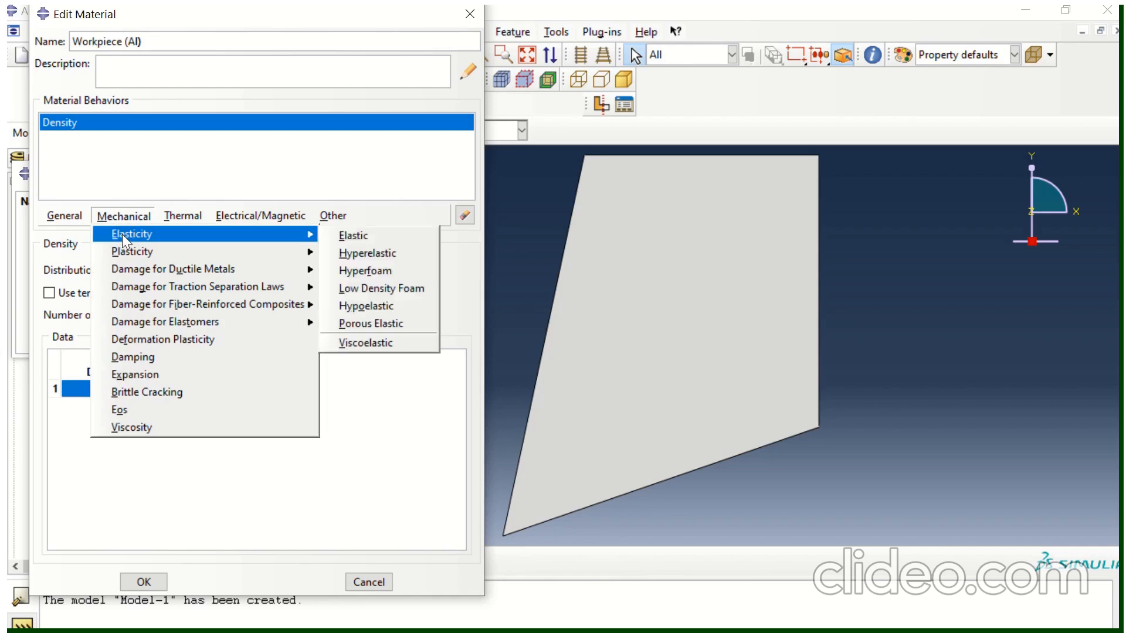
left_click(352, 234)
left_click(109, 452)
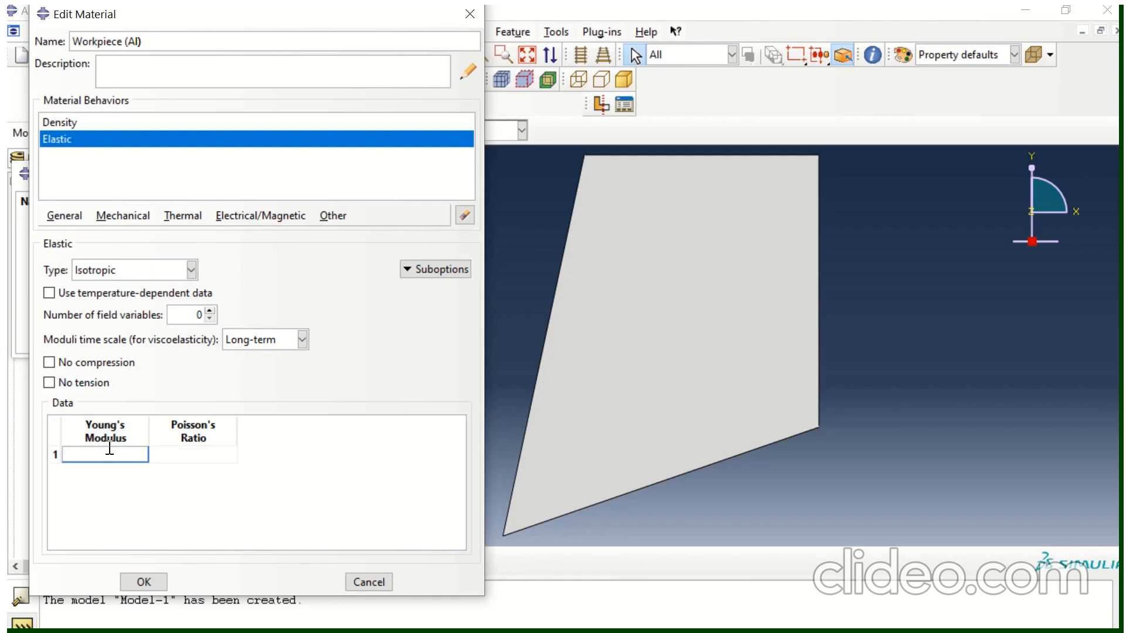
type("73e9")
left_click(183, 460)
type("0")
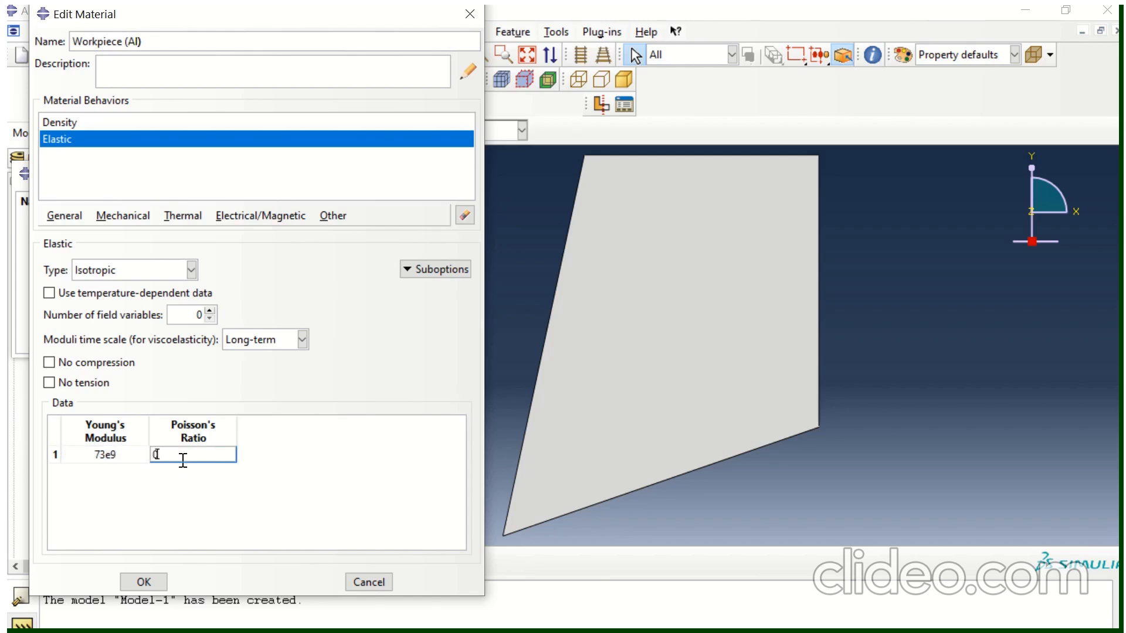
type(".33")
left_click(435, 269)
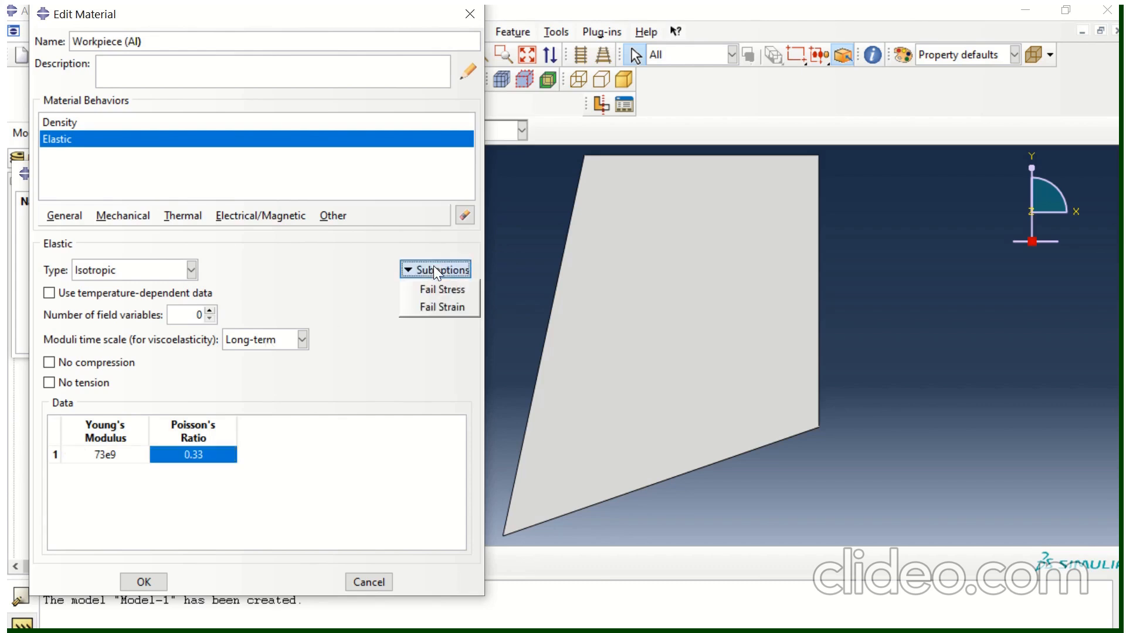
left_click(192, 271)
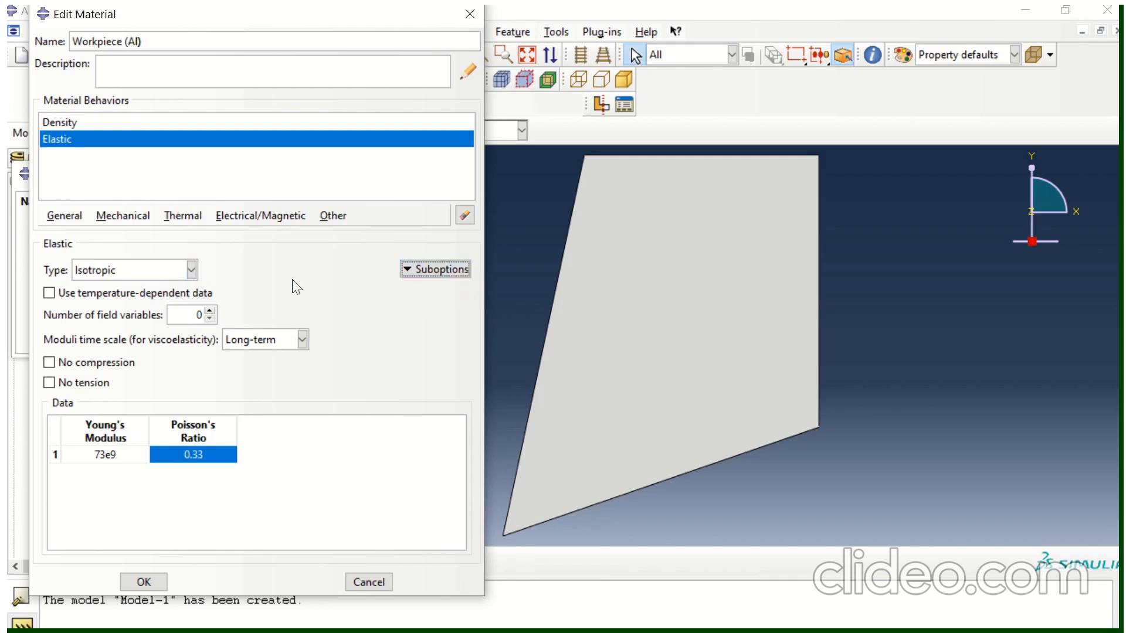
Add the Plastic behavior to the Workpiece (Al) material
left_click(137, 218)
mouse_move(147, 252)
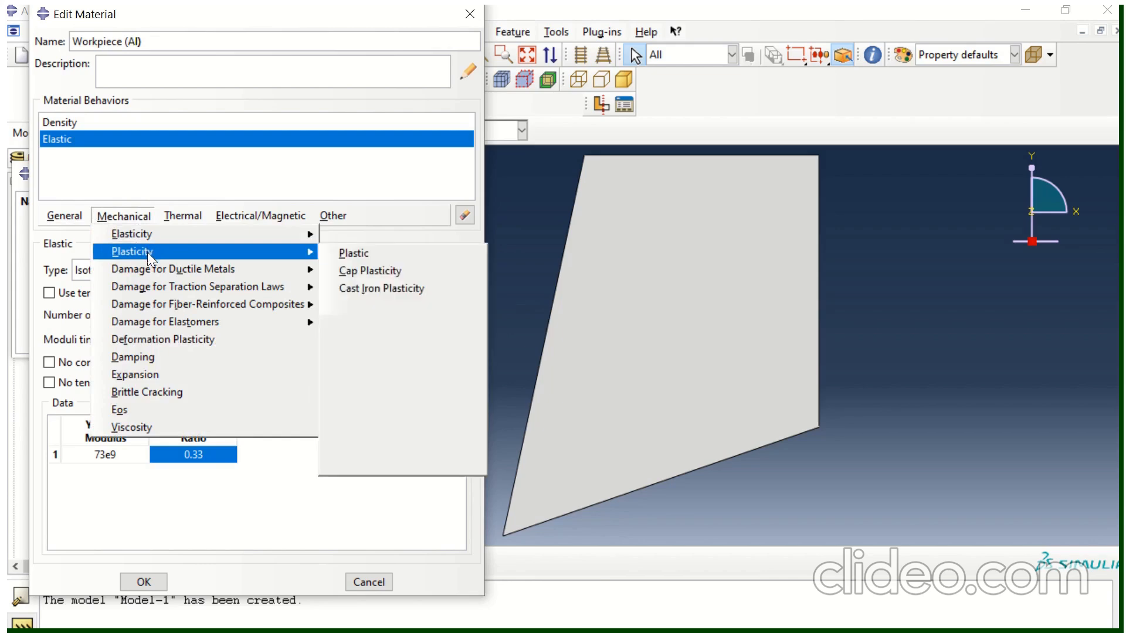
left_click(341, 254)
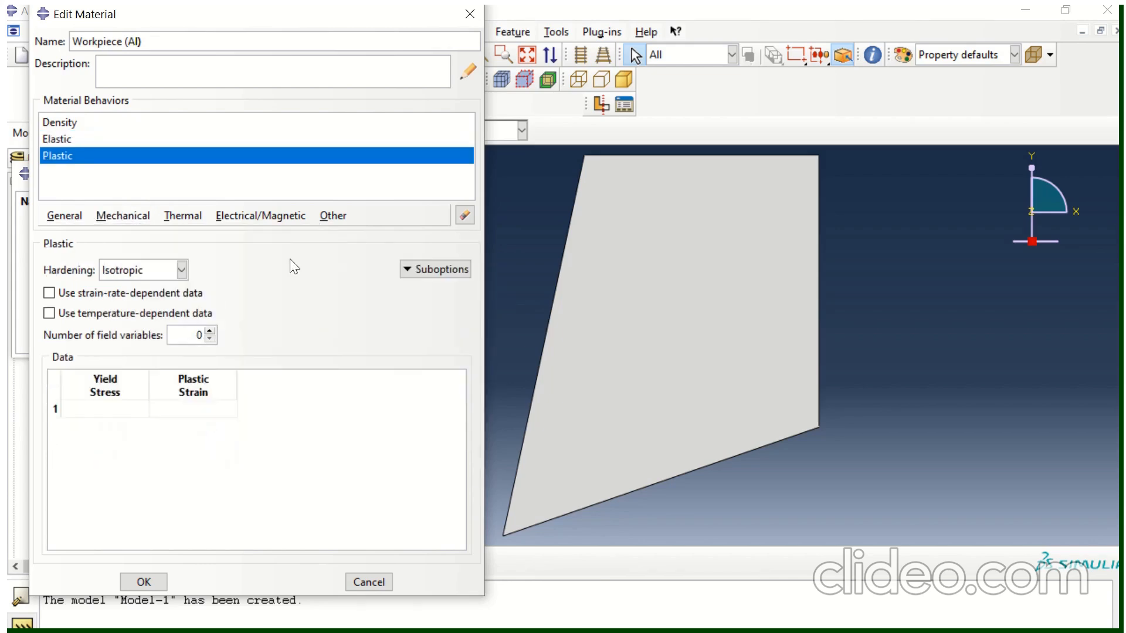
Add a Rate Dependent suboption to the plasticity with Johnson-Cook hardening, C 0.0083 and epsilon dot zero 1
left_click(433, 271)
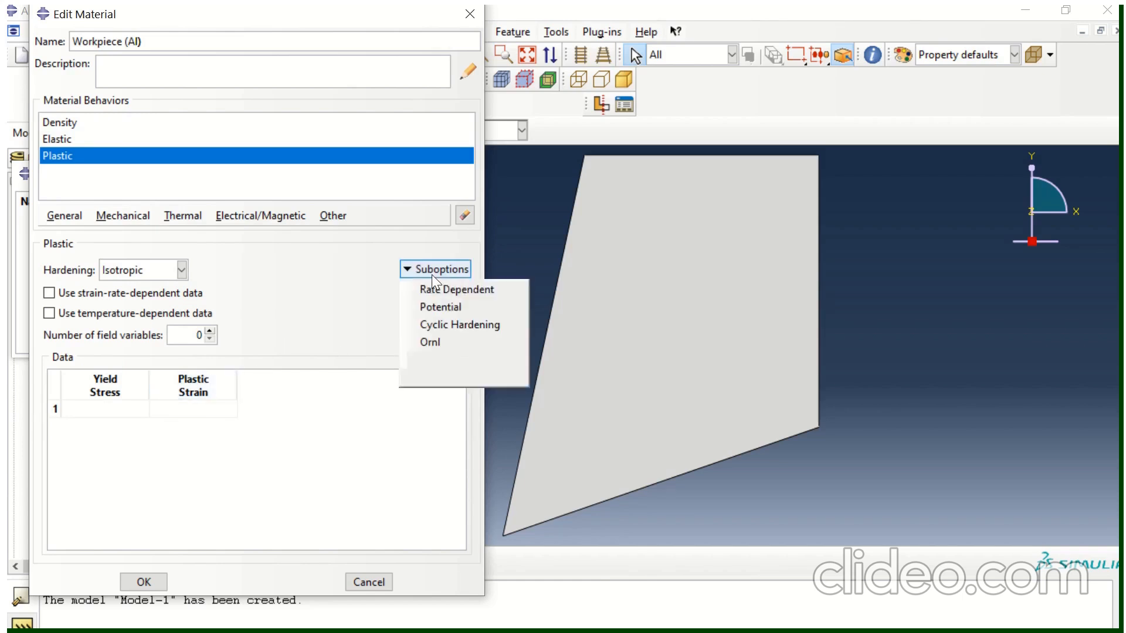
left_click(434, 290)
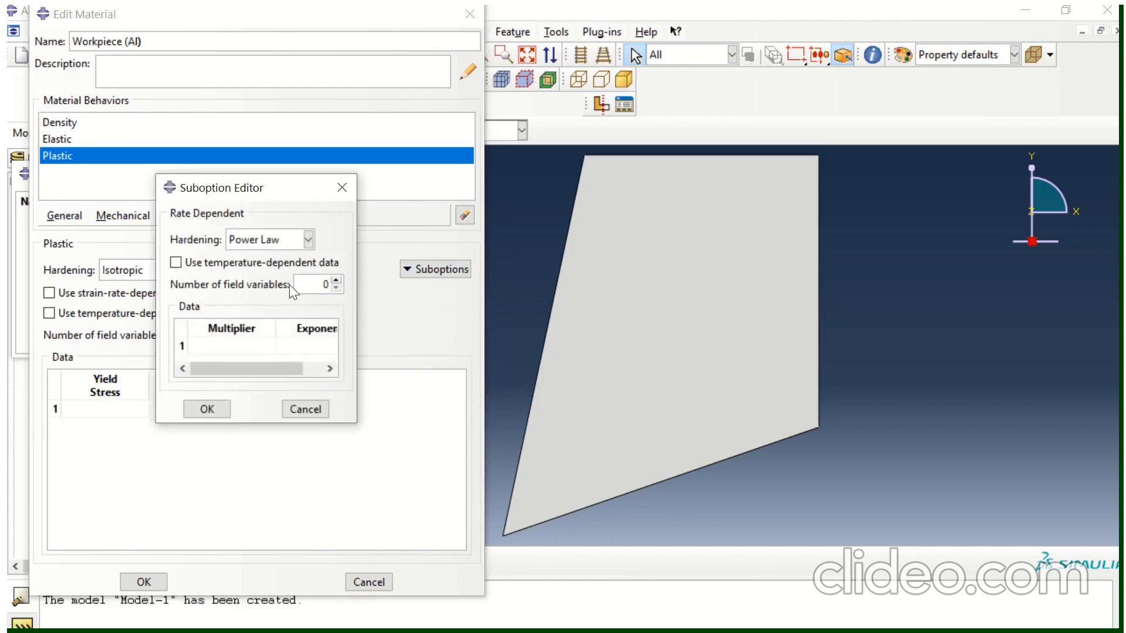
left_click(261, 243)
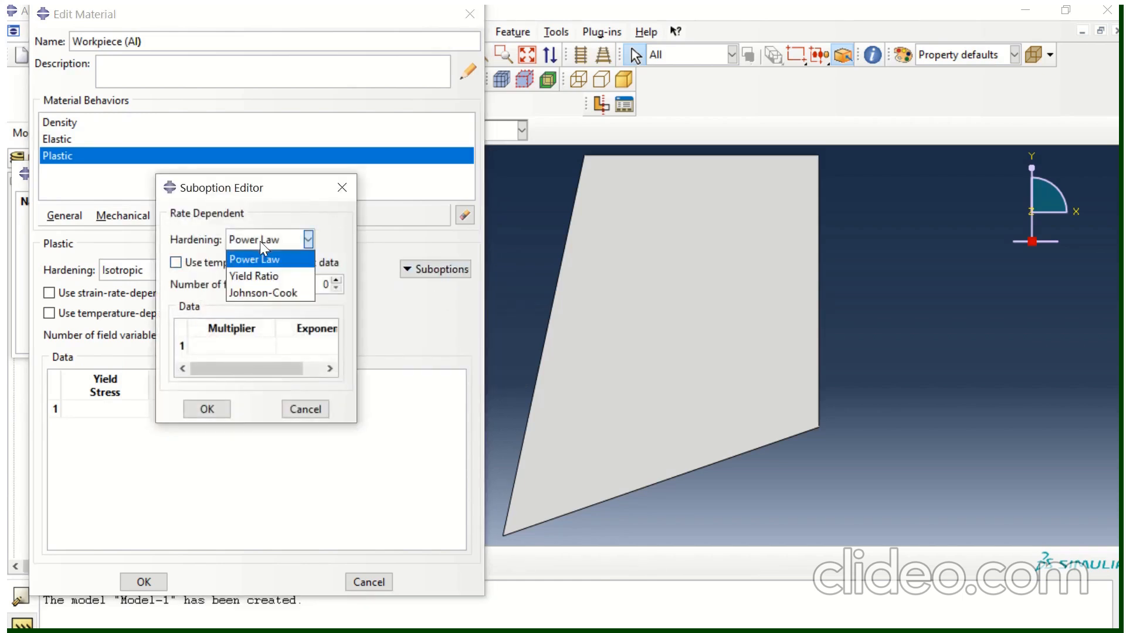
left_click(262, 292)
left_click(238, 346)
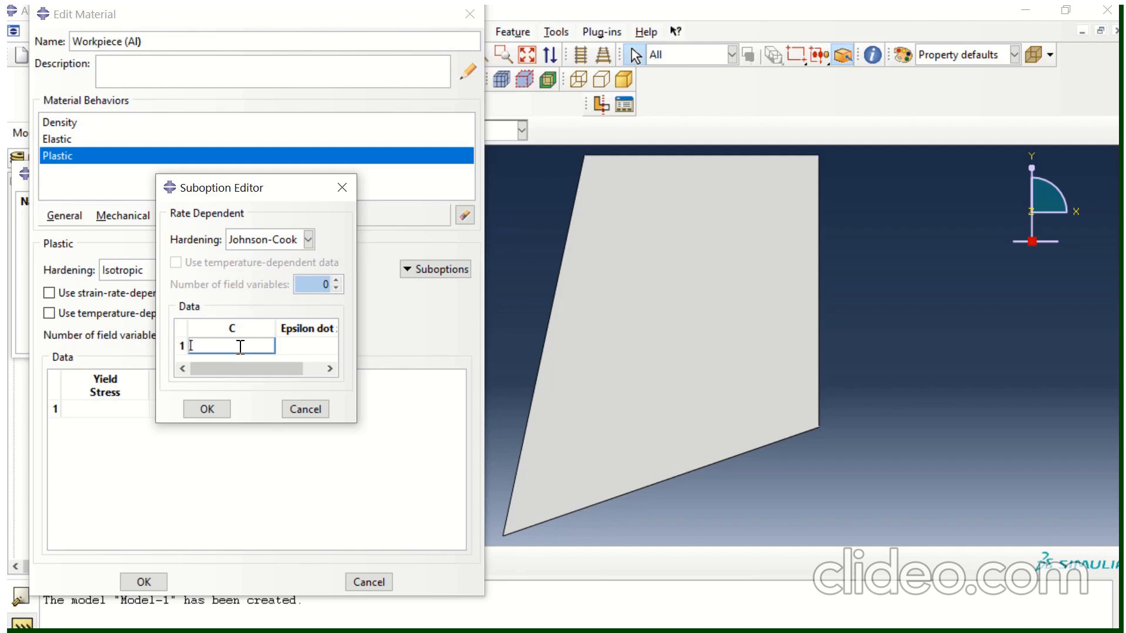
type("0.0083")
key("Tab")
type("1")
left_click(221, 411)
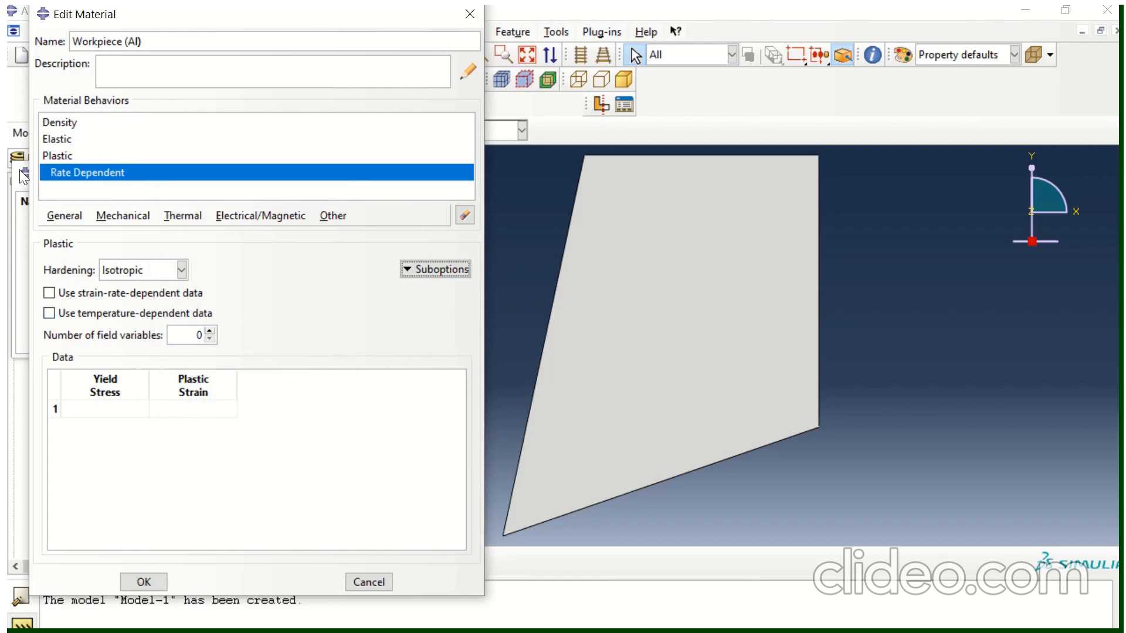
Reopen the plasticity's Rate Dependent suboption, check its C and epsilon dot zero values, and close it
left_click(62, 156)
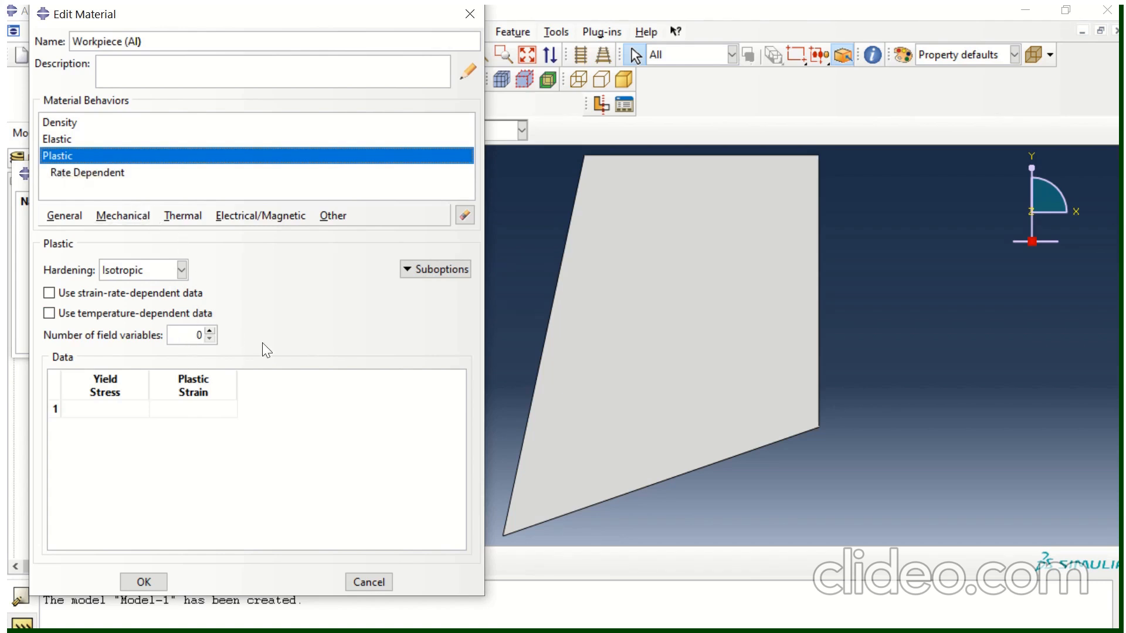
mouse_move(570, 4)
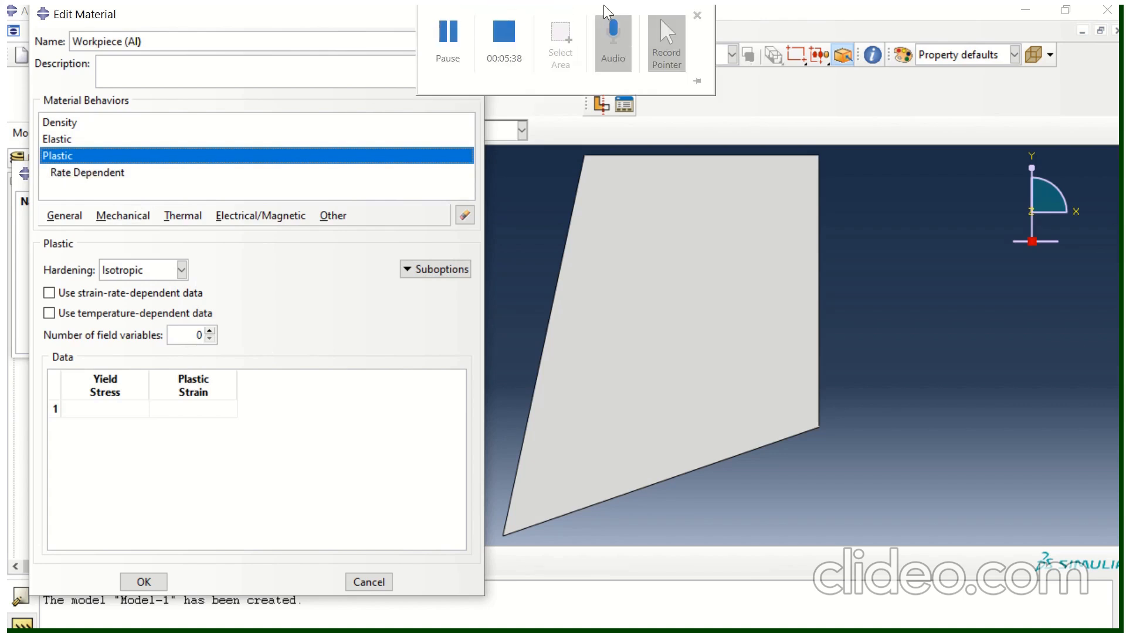
left_click(448, 32)
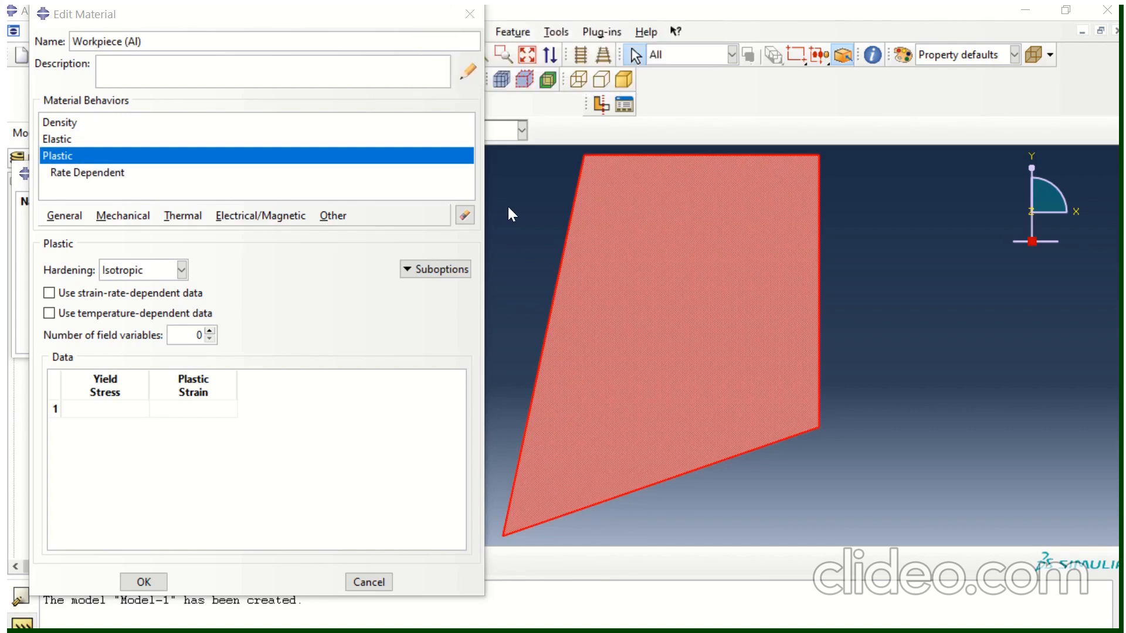
left_click(445, 269)
left_click(450, 289)
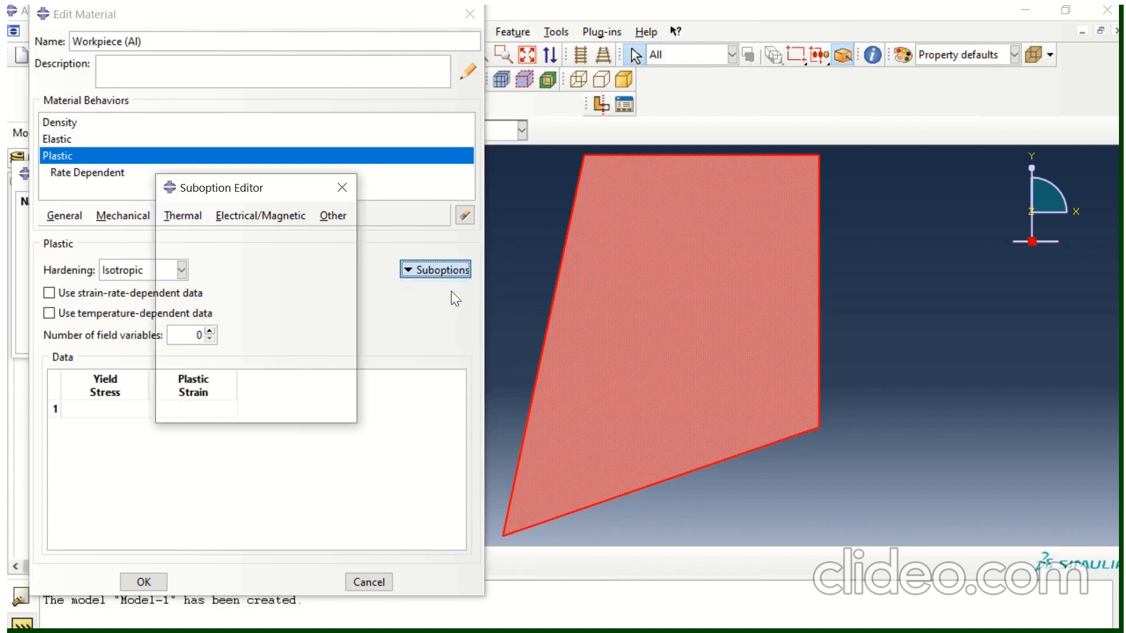
left_click_drag(238, 367, 281, 374)
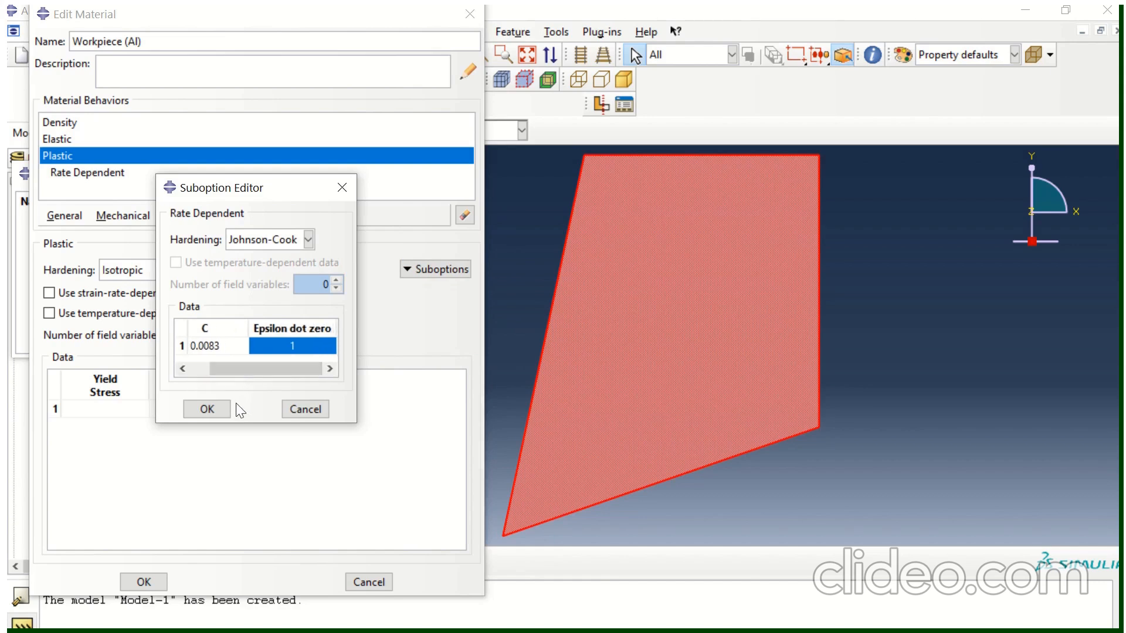
left_click(220, 410)
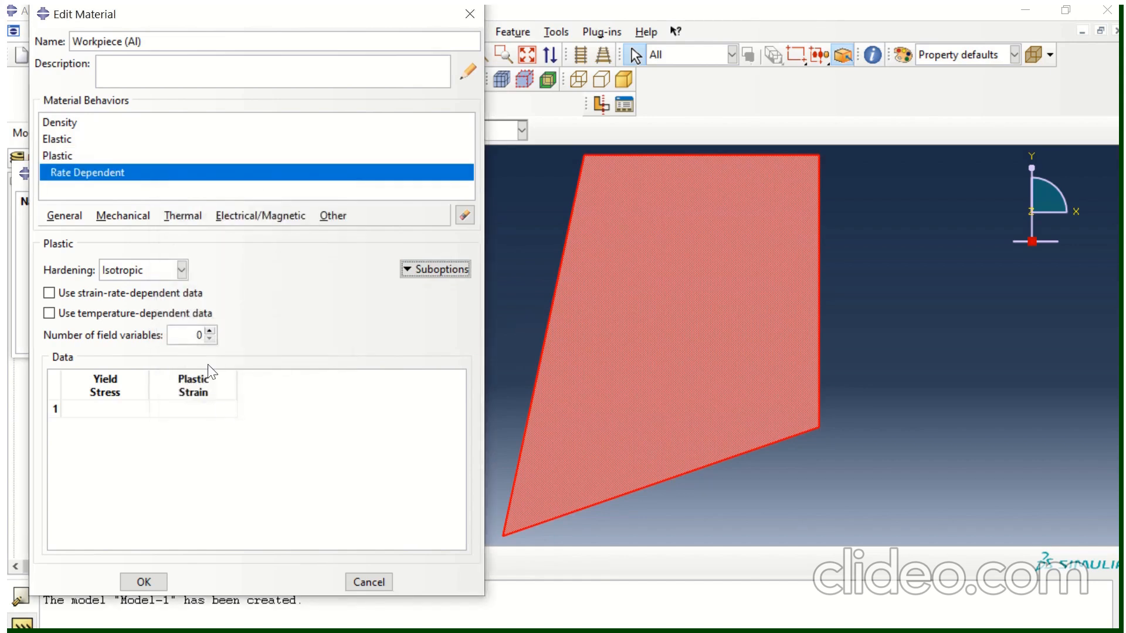
Change the plastic hardening to Johnson-Cook and set A to 352e6 and B to 440e6
left_click(181, 268)
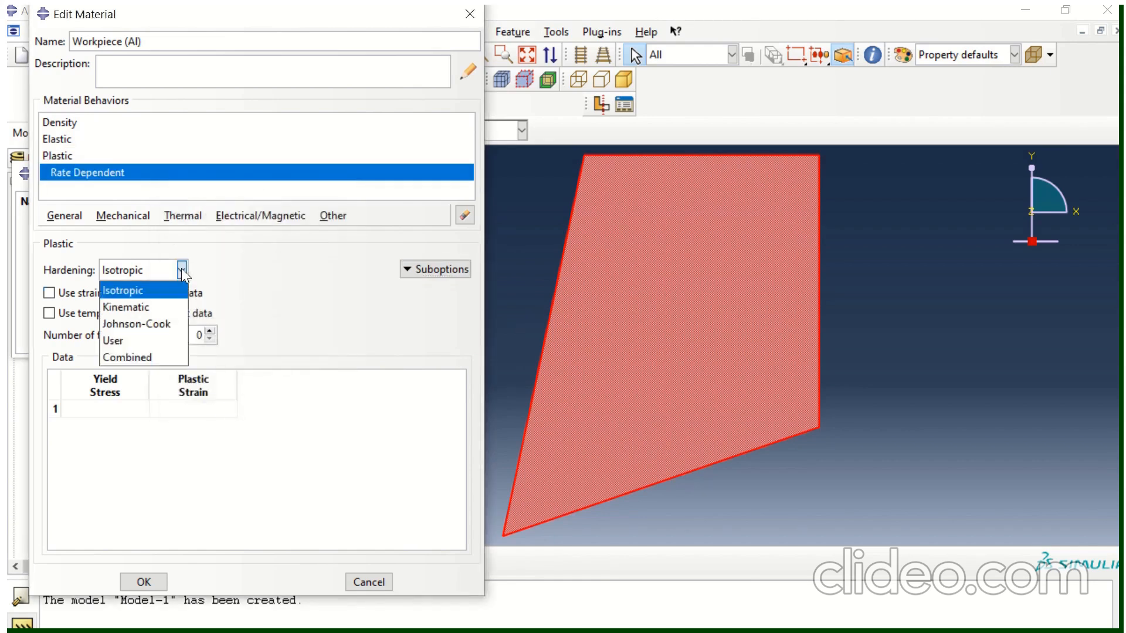
left_click(165, 324)
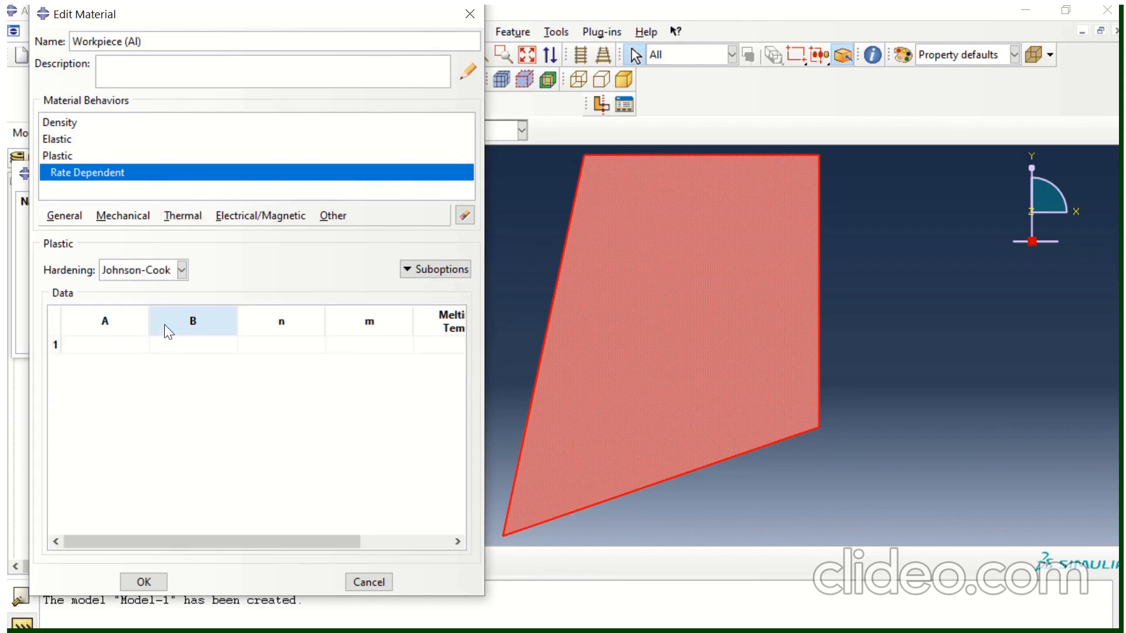
left_click(124, 345)
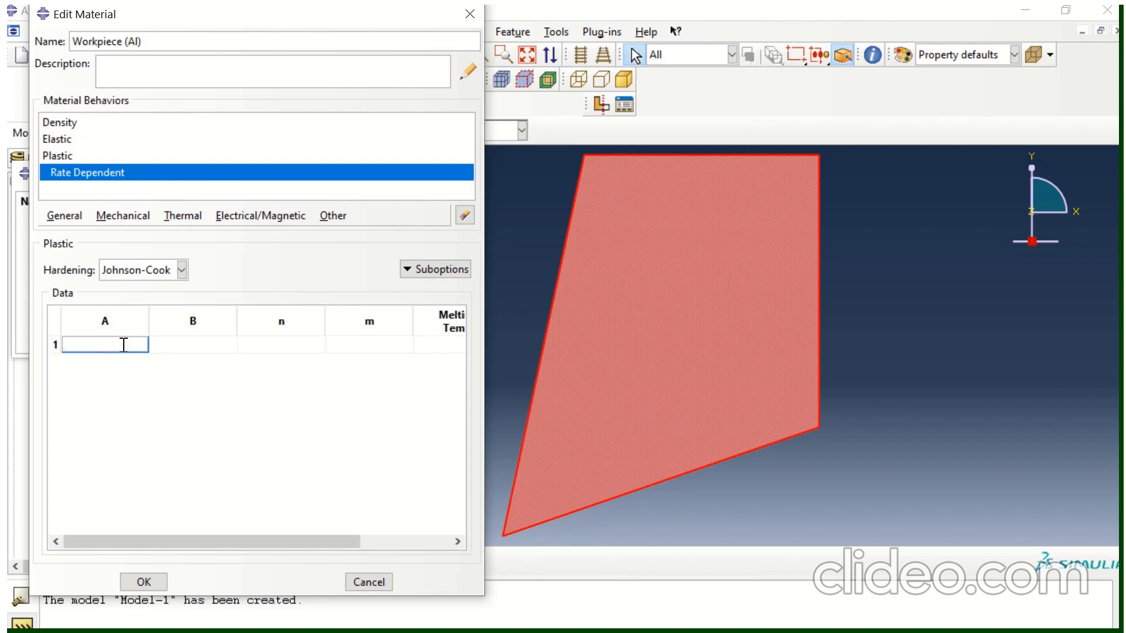
type("352e6")
key("Tab")
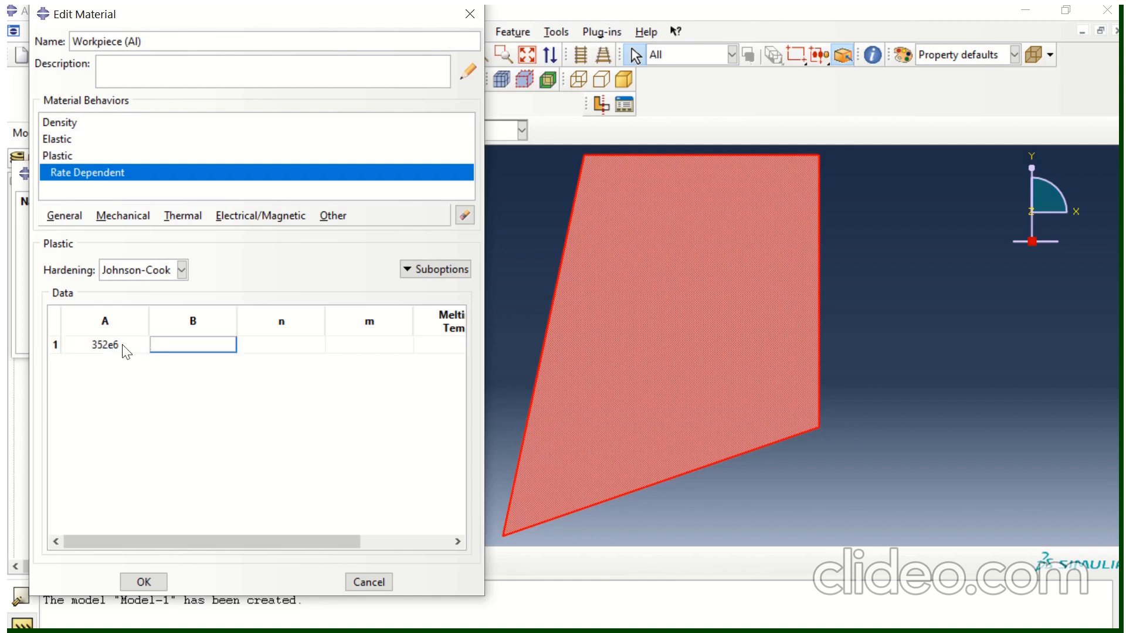
type("440e6")
key("Tab")
Complete the Johnson-Cook plasticity data with n 0.42, m 1, melting temperature 520 and transition temperature 20
type("0")
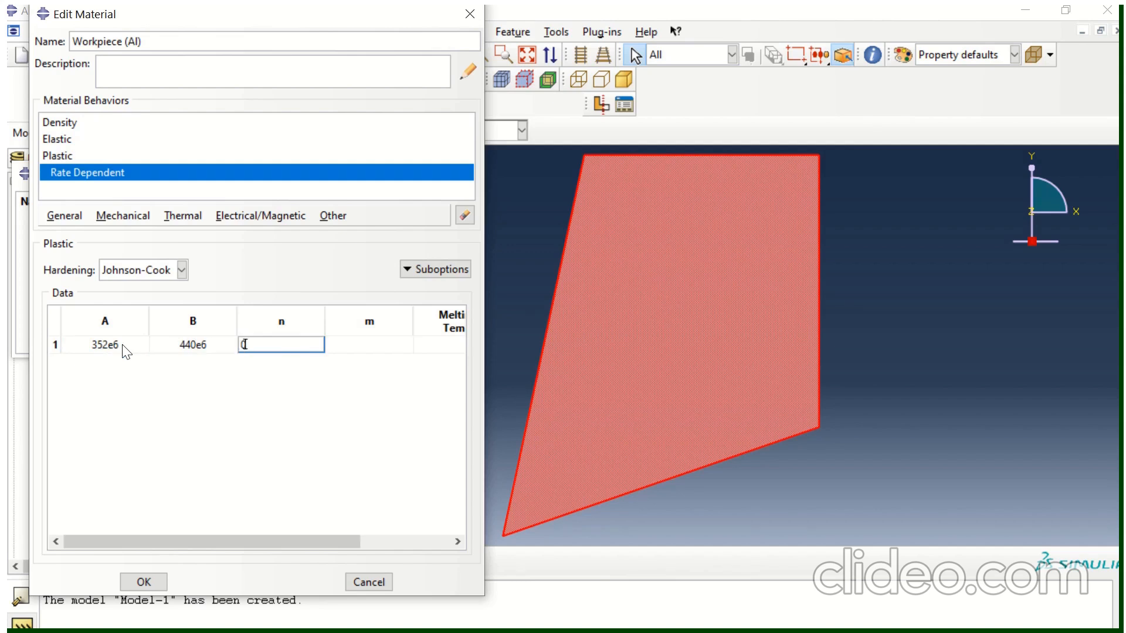
type(".42")
key("Tab")
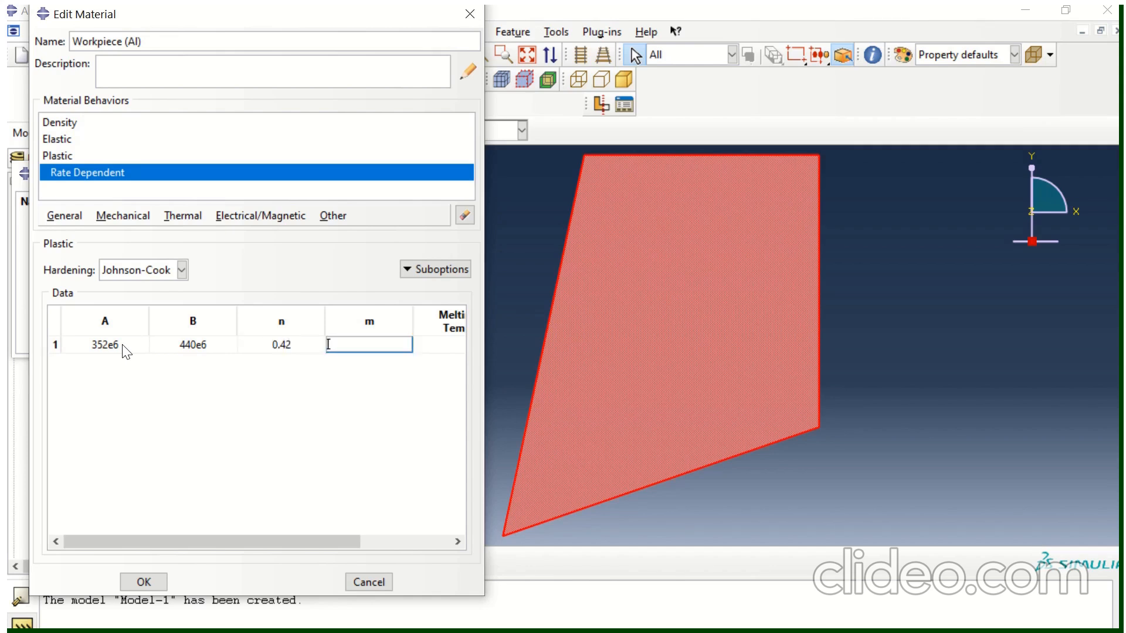
type("1")
key("Tab")
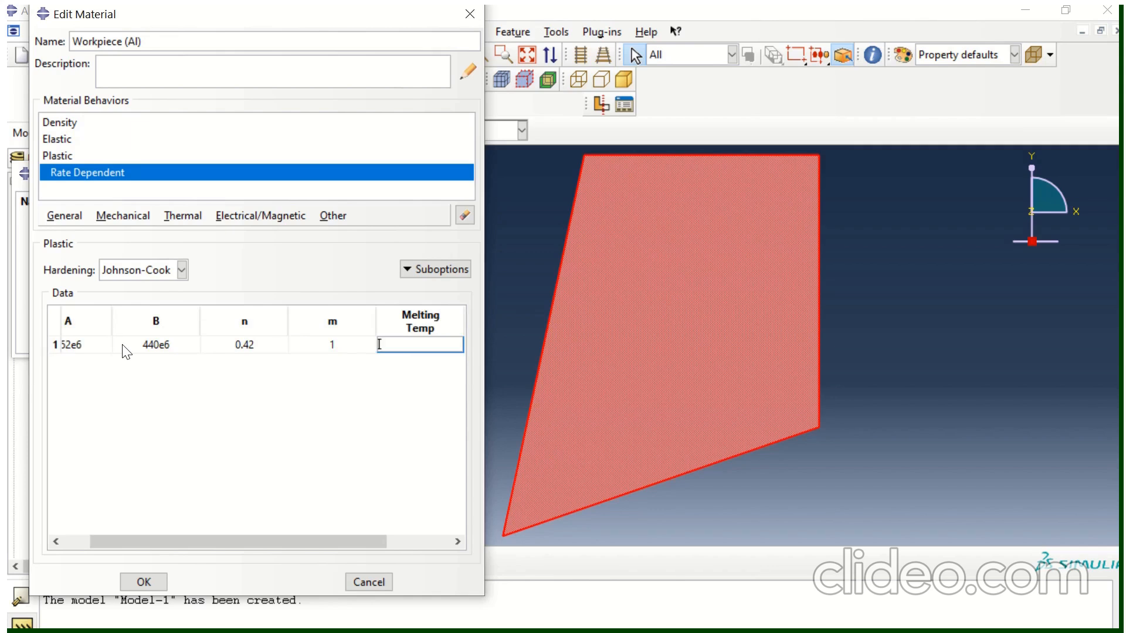
type("520")
key("Tab")
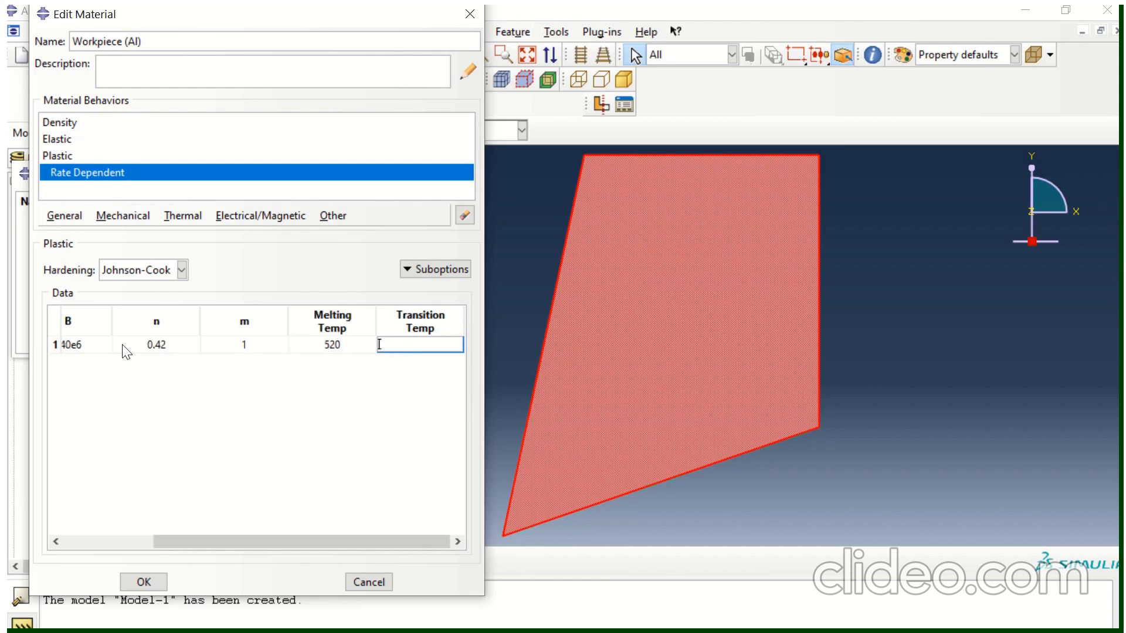
type("20")
Add the Johnson-Cook Damage behavior for ductile metals to Workpiece (Al) and set d1 and d2 to 0.13
left_click(143, 217)
mouse_move(178, 264)
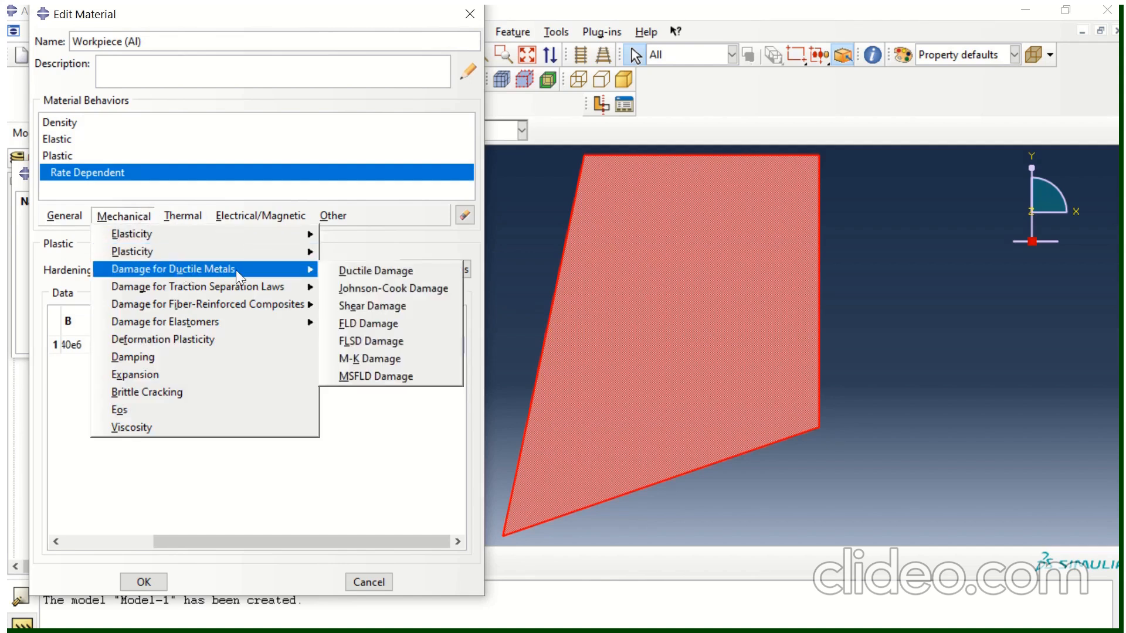
left_click(349, 288)
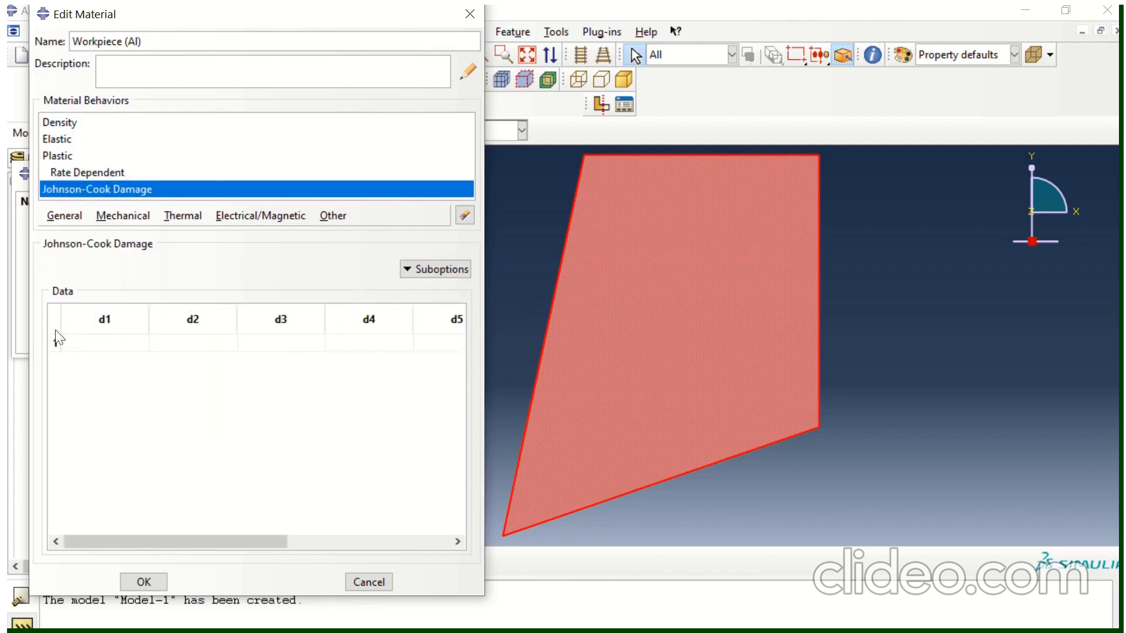
left_click(105, 344)
type("0.13")
key("Tab")
type("0.13")
key("Tab")
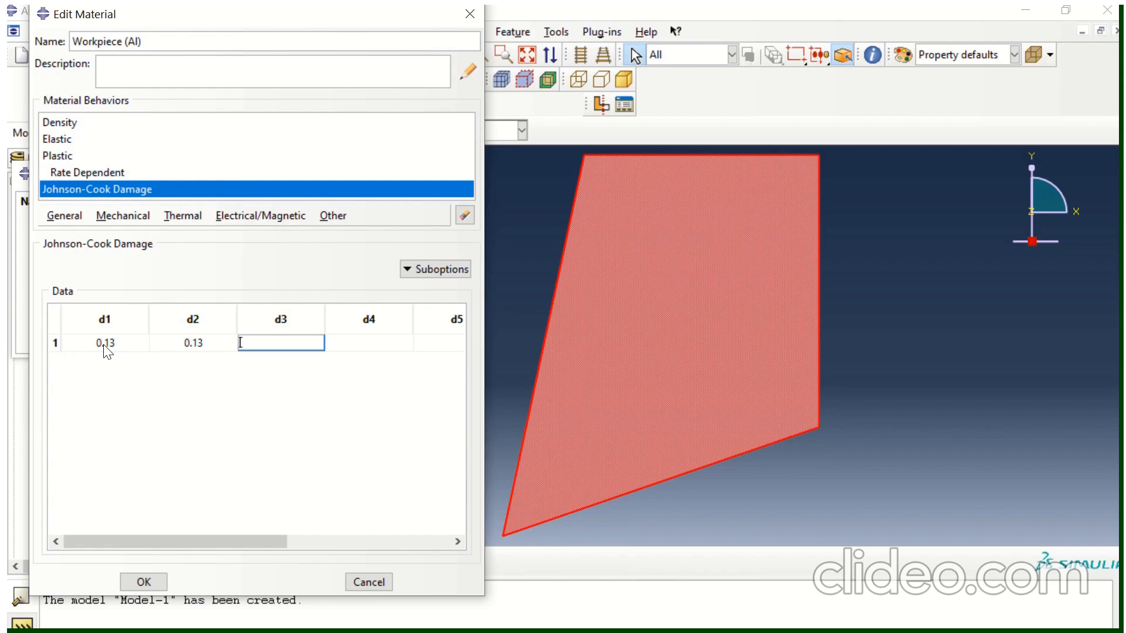
Set the Johnson-Cook damage parameters d3 to -1.5, d4 to 0.011 and d5 to 0
type("-1.5")
key("Tab")
type("0.011")
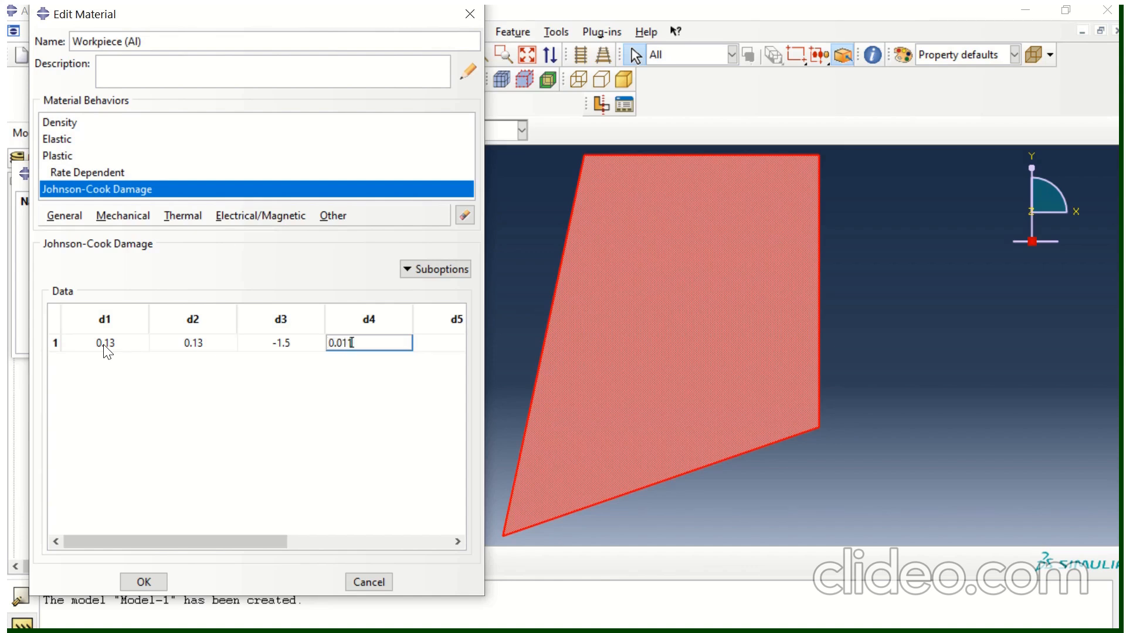
key("Tab")
type("0")
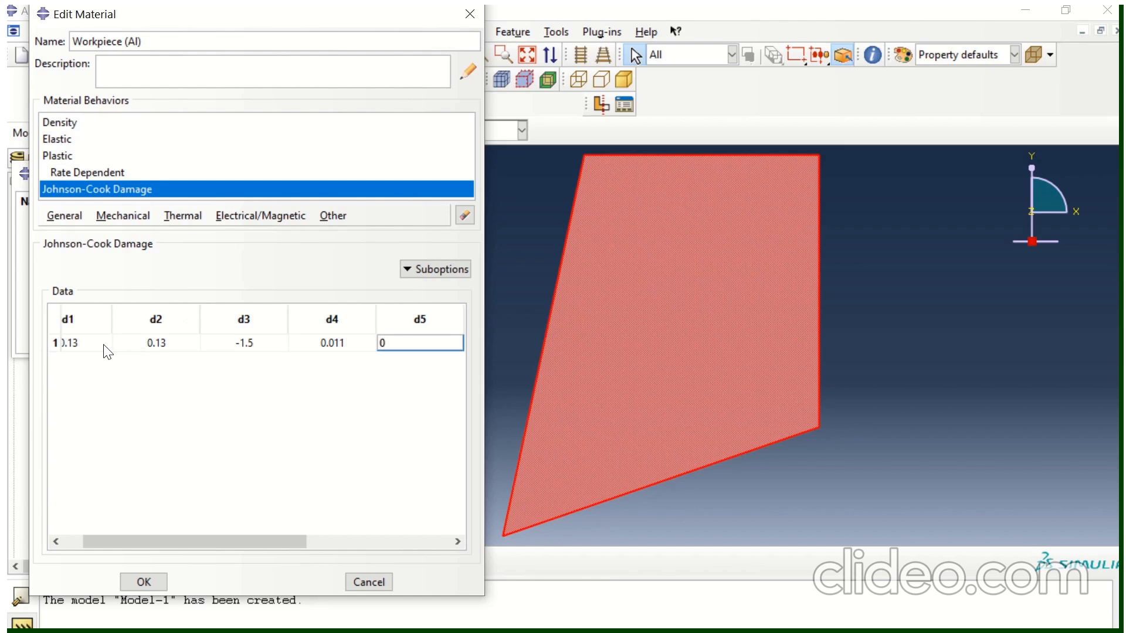
Set the Johnson-Cook damage melting temperature to 520, transition temperature to 20 and reference strain rate to 1
key("Tab")
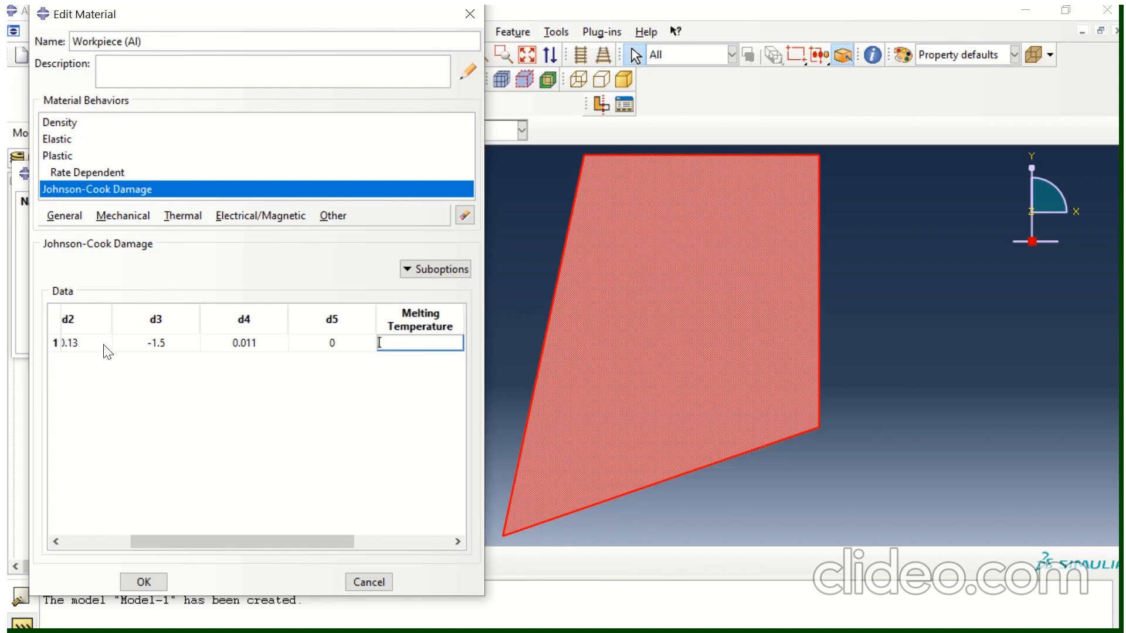
type("520")
key("Tab")
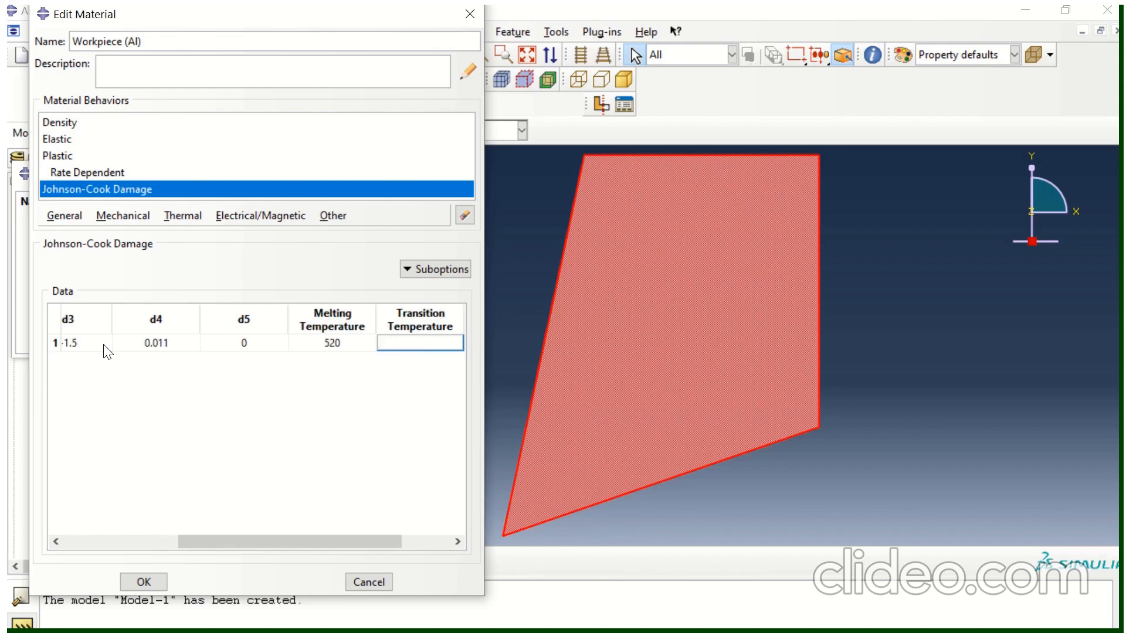
type("20")
key("Tab")
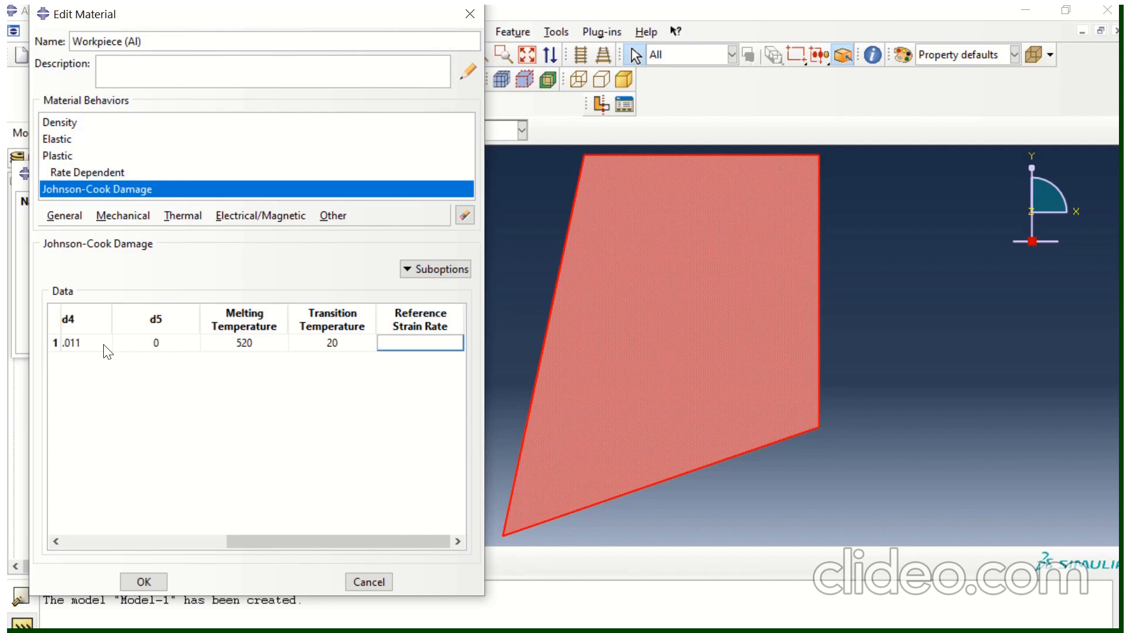
type("1")
Add an isotropic thermal Conductivity of 121 to the Workpiece (Al) material
left_click(186, 216)
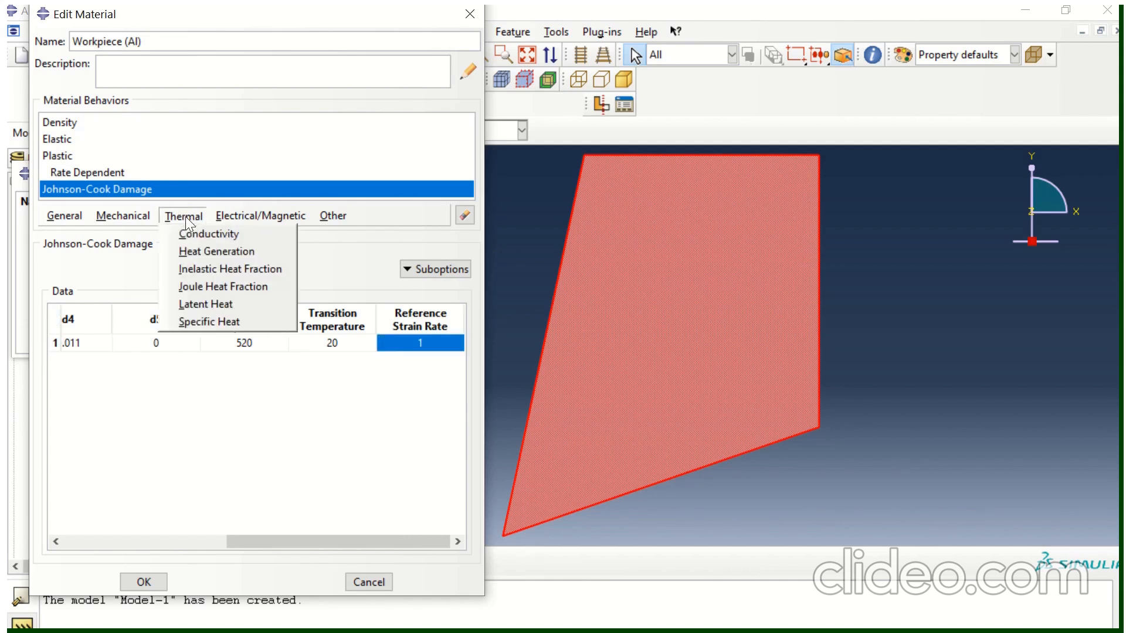
left_click(203, 233)
left_click(108, 376)
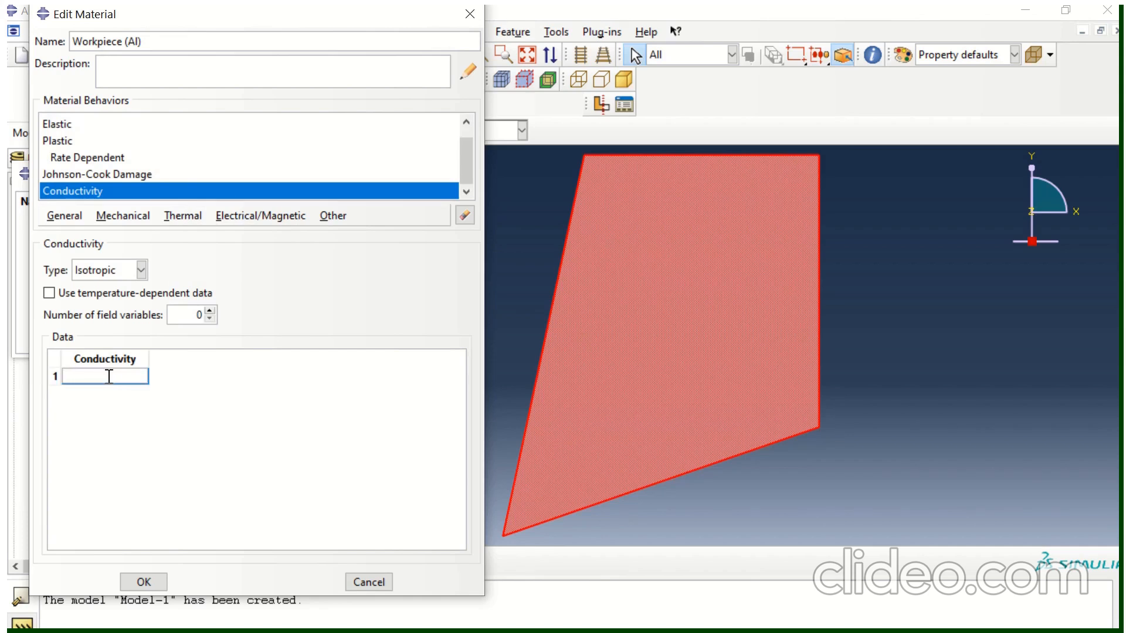
type("121")
Add a constant-volume Specific Heat of 891.5 to the Workpiece (Al) material
left_click(185, 219)
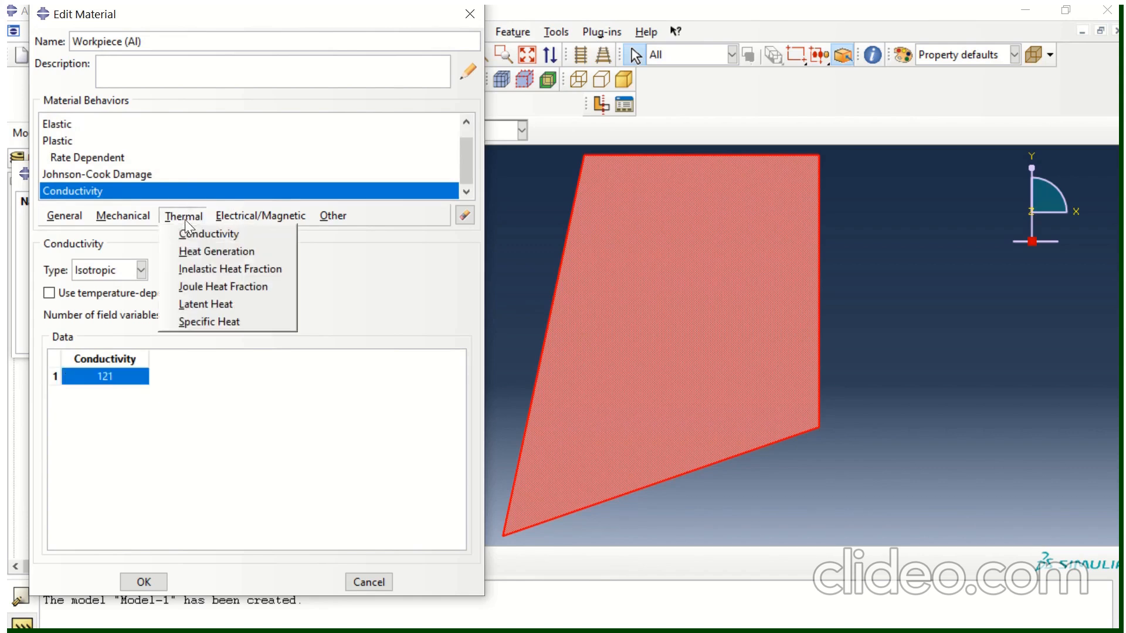
left_click(202, 320)
left_click(130, 383)
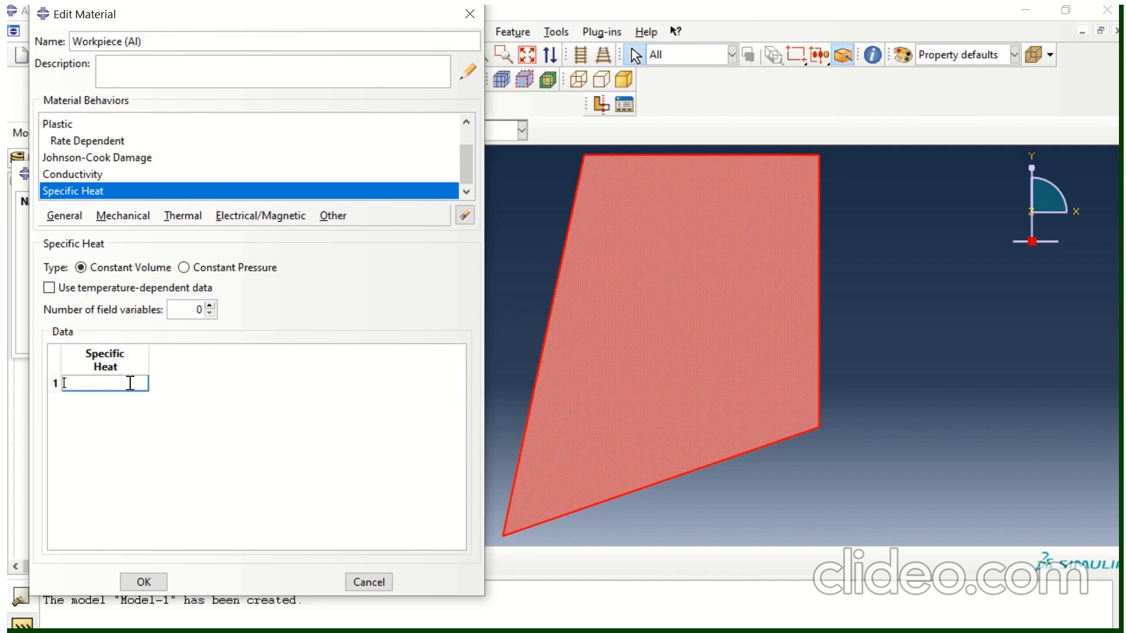
type("891.5")
Add a displacement-type Damage Evolution suboption to the Johnson-Cook Damage with displacement at failure 0.0001
left_click(88, 174)
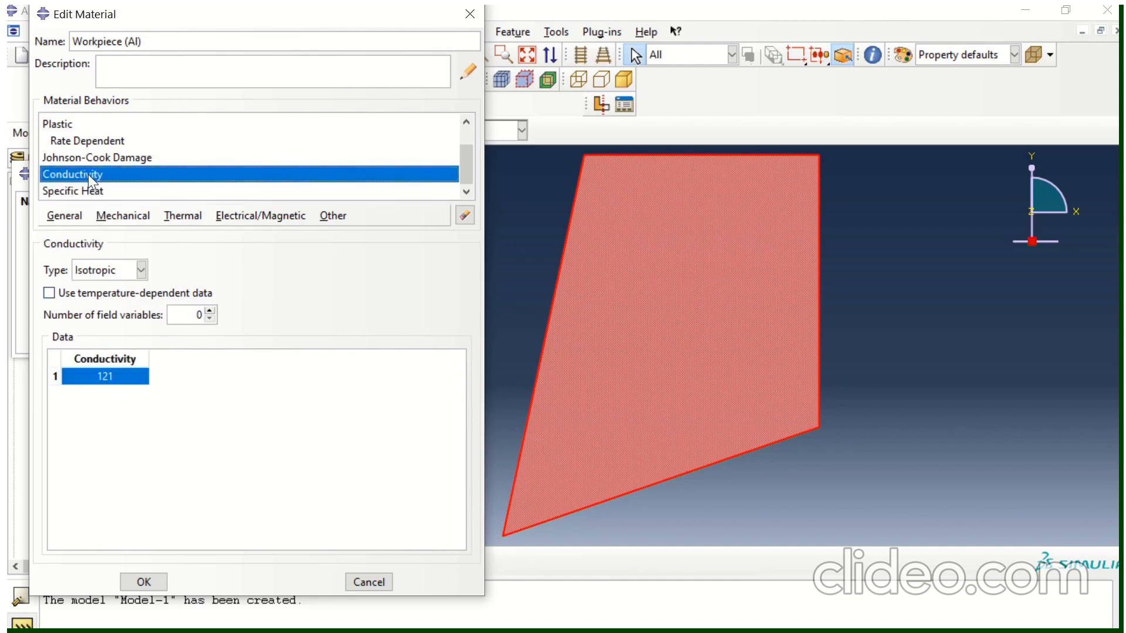
left_click(83, 159)
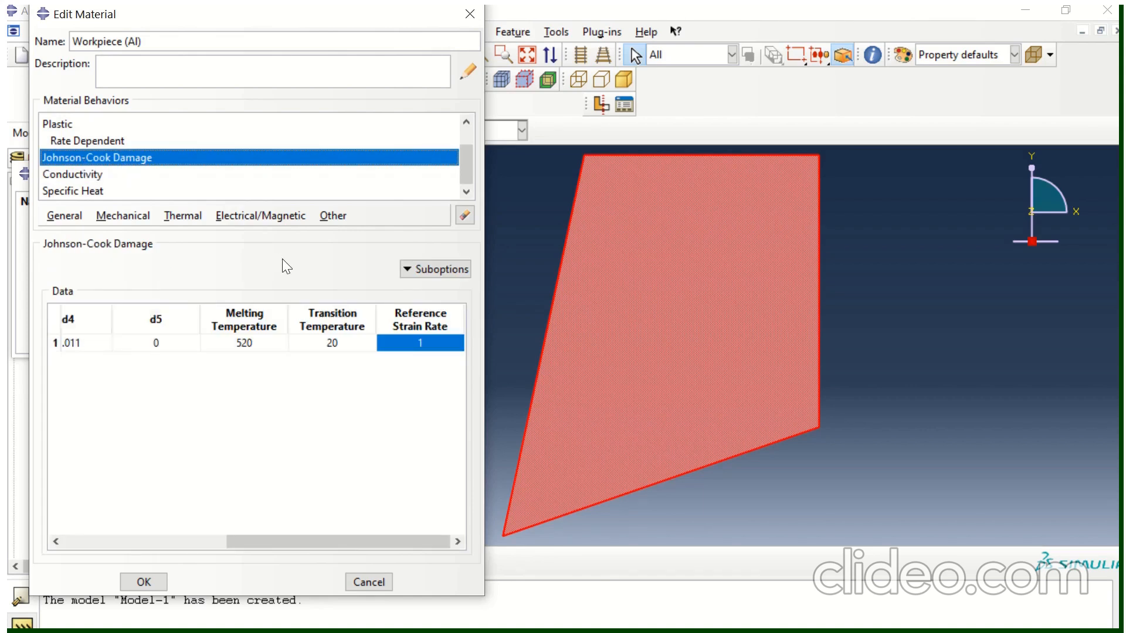
left_click(422, 270)
left_click(431, 289)
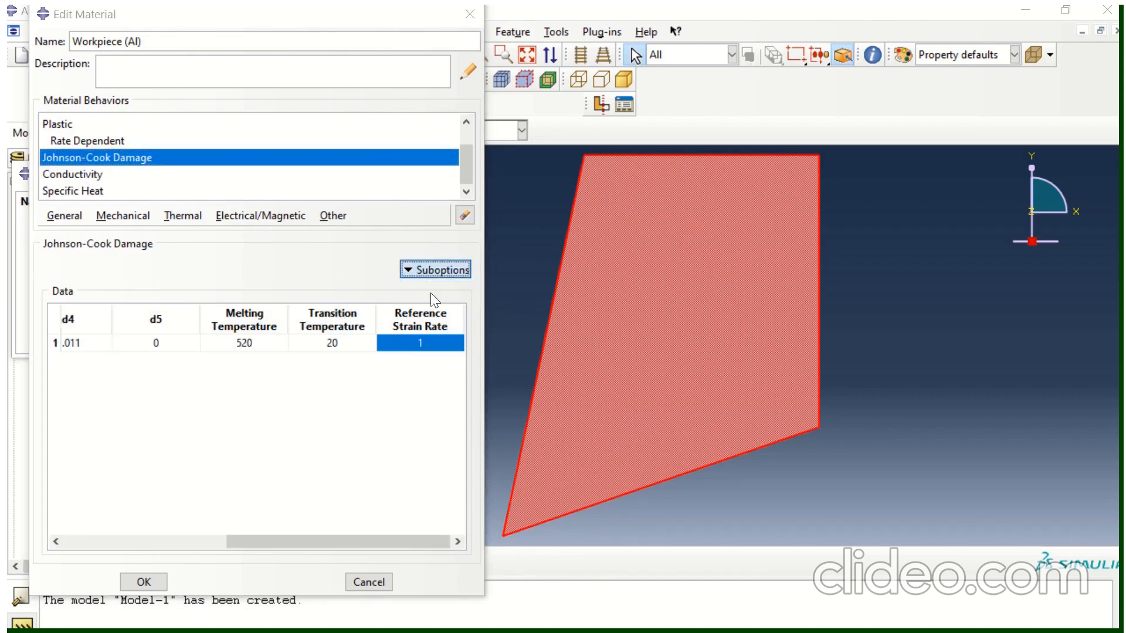
left_click(234, 412)
type("0.")
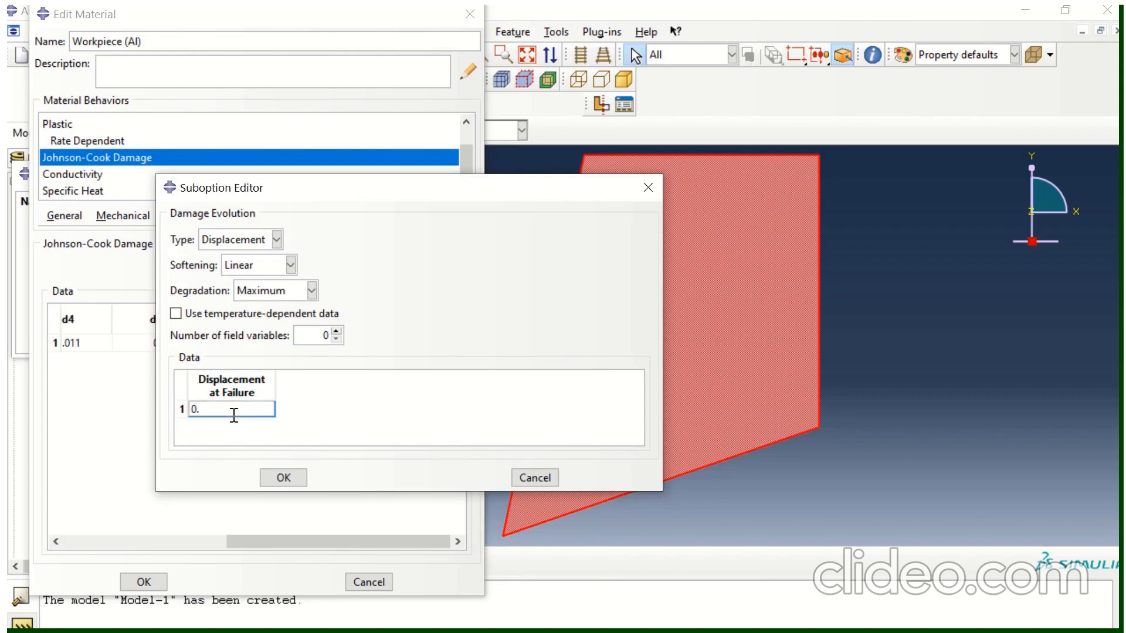
type("0001")
left_click(273, 472)
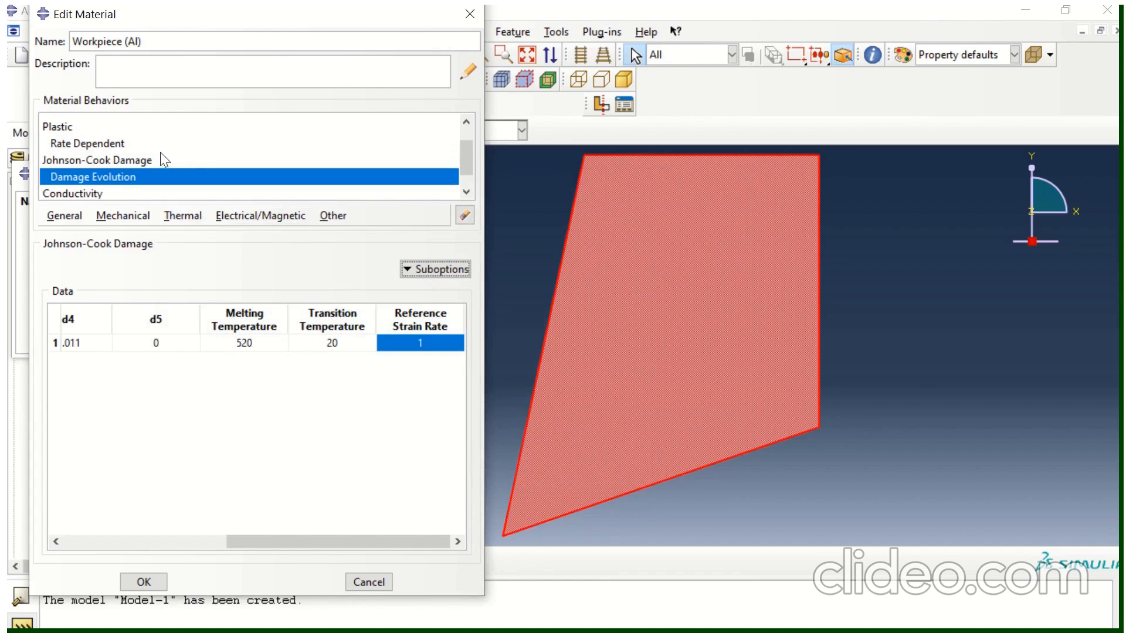
Review the list of behaviors defined for Workpiece (Al) and save the material
scroll(160, 155, "up", 1)
scroll(137, 160, "down", 1)
scroll(134, 155, "down", 1)
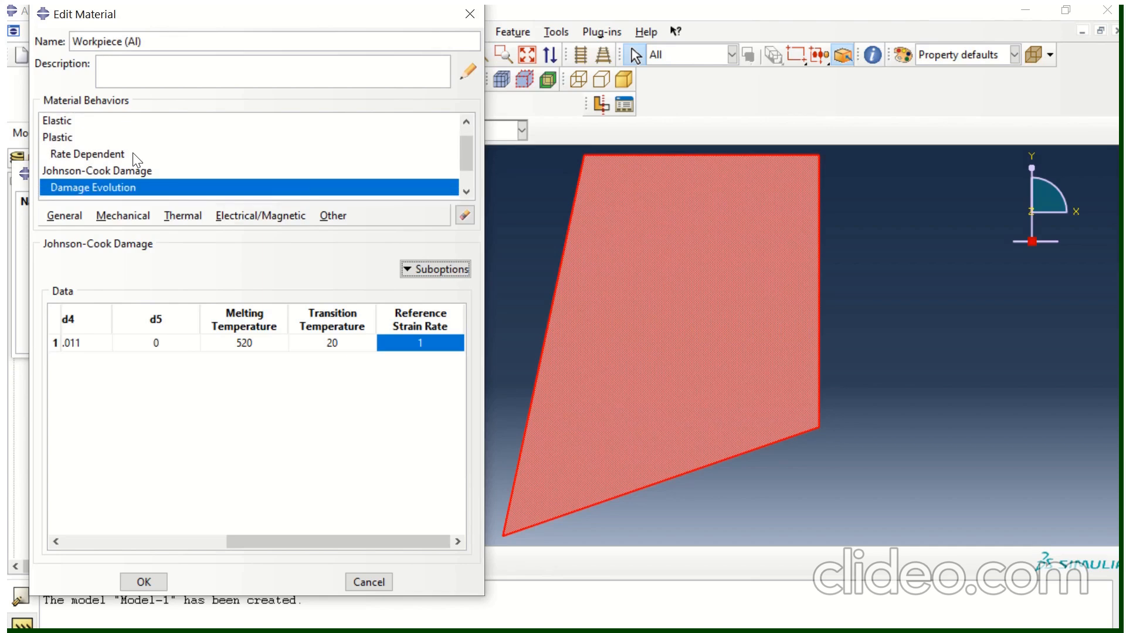
scroll(133, 156, "down", 1)
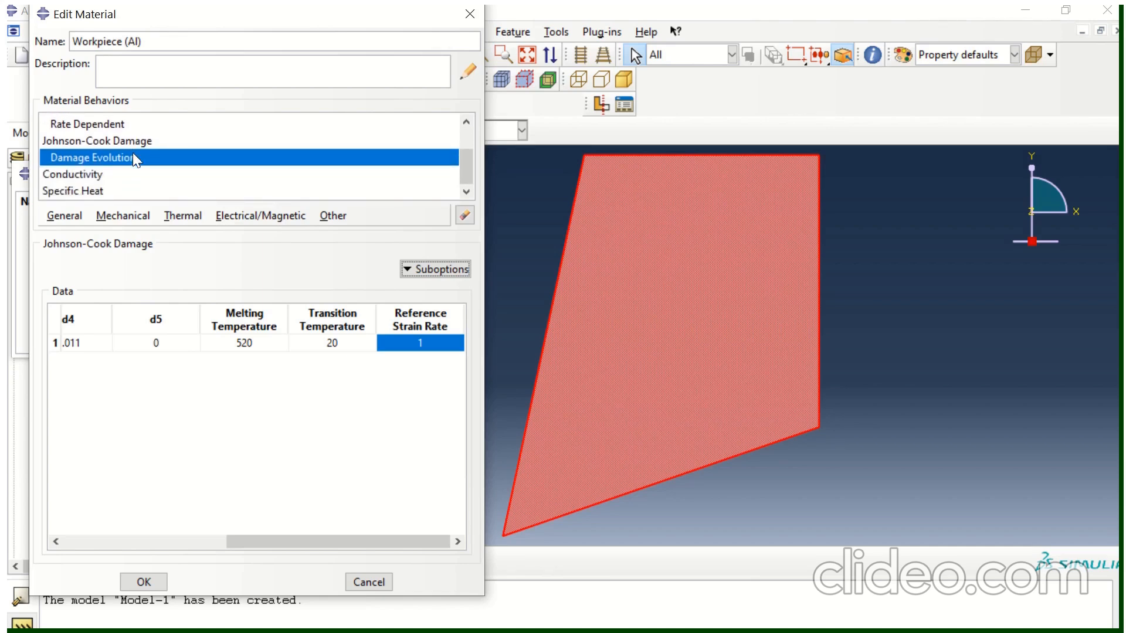
left_click(139, 582)
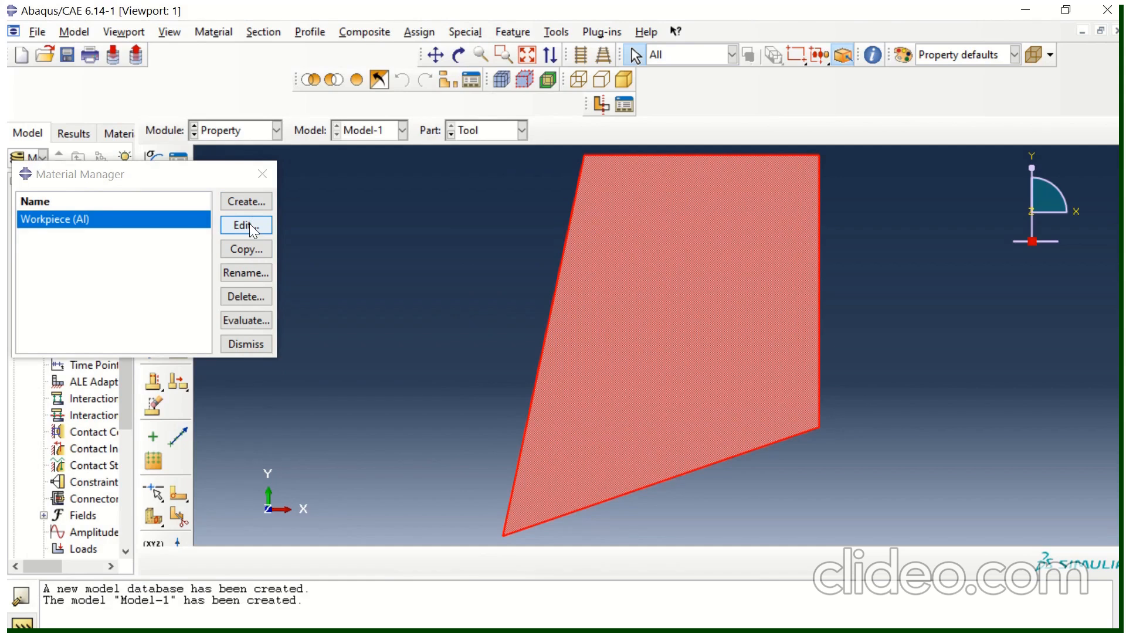
Create a second material named Tool and add the Density behavior to it
left_click(243, 201)
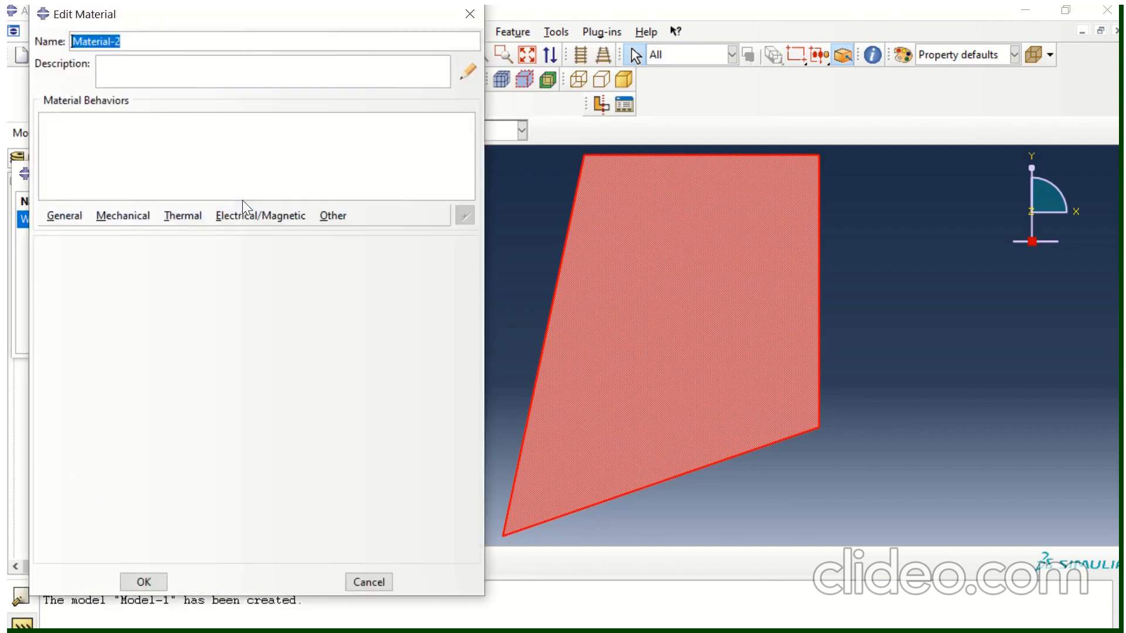
type("Tool")
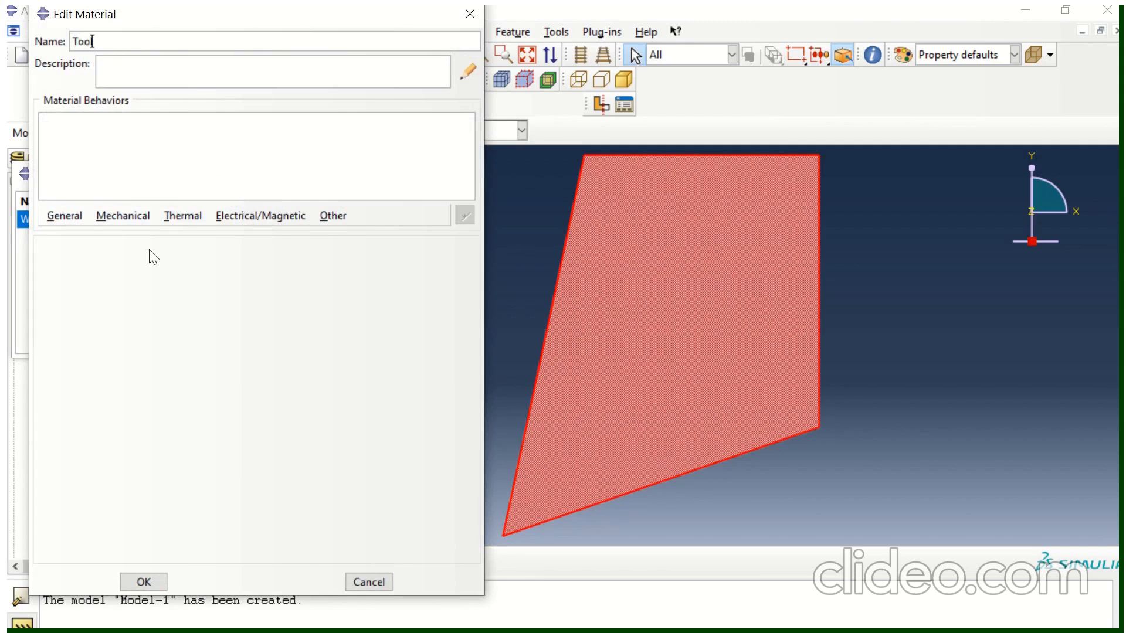
left_click(62, 217)
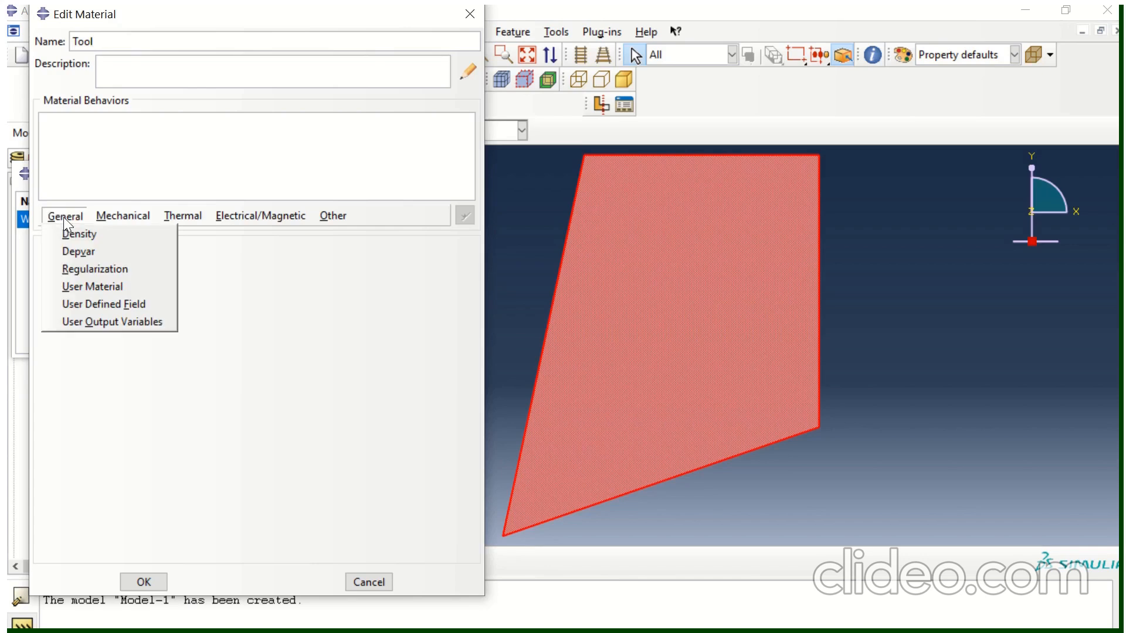
left_click(68, 233)
left_click(124, 216)
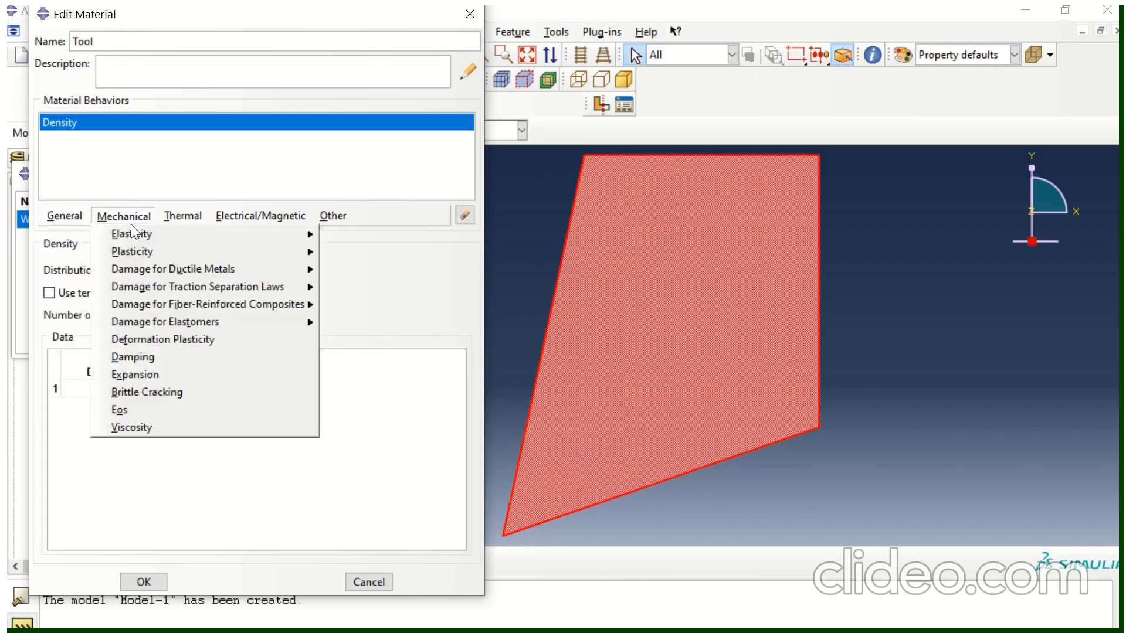
mouse_move(145, 256)
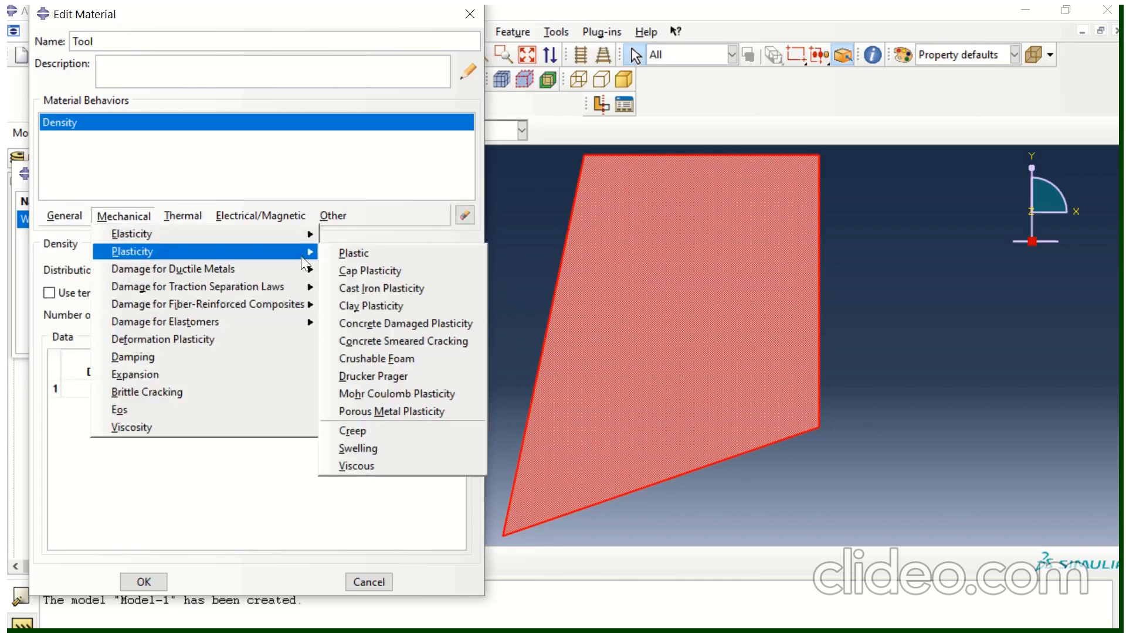
left_click(328, 256)
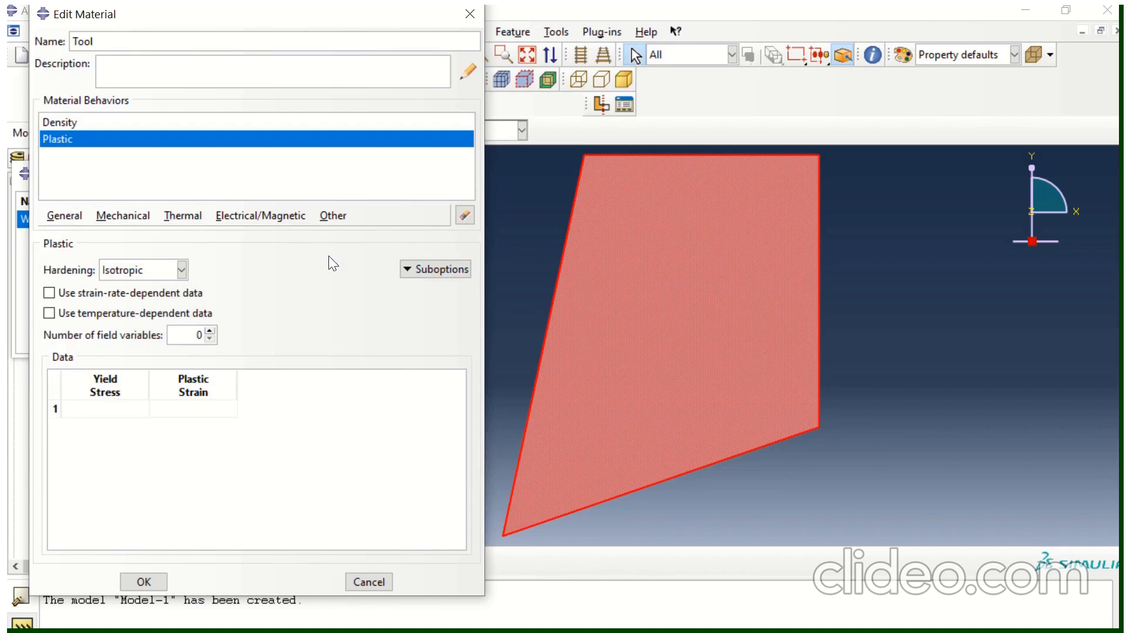
left_click(464, 216)
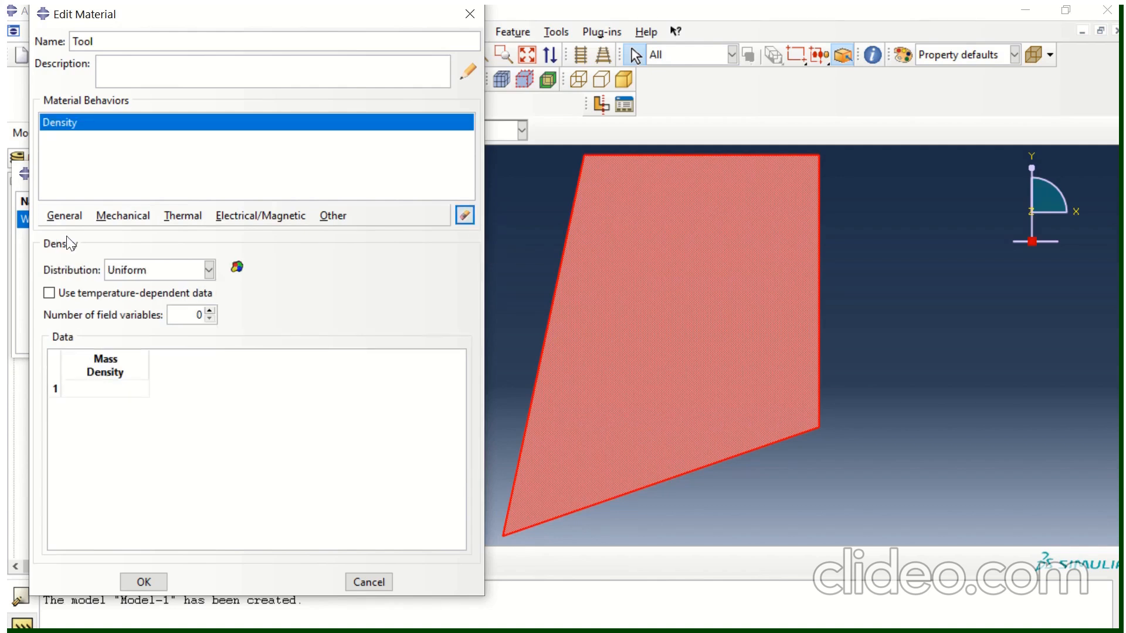
Add the isotropic Elastic behavior to the Tool material
left_click(125, 219)
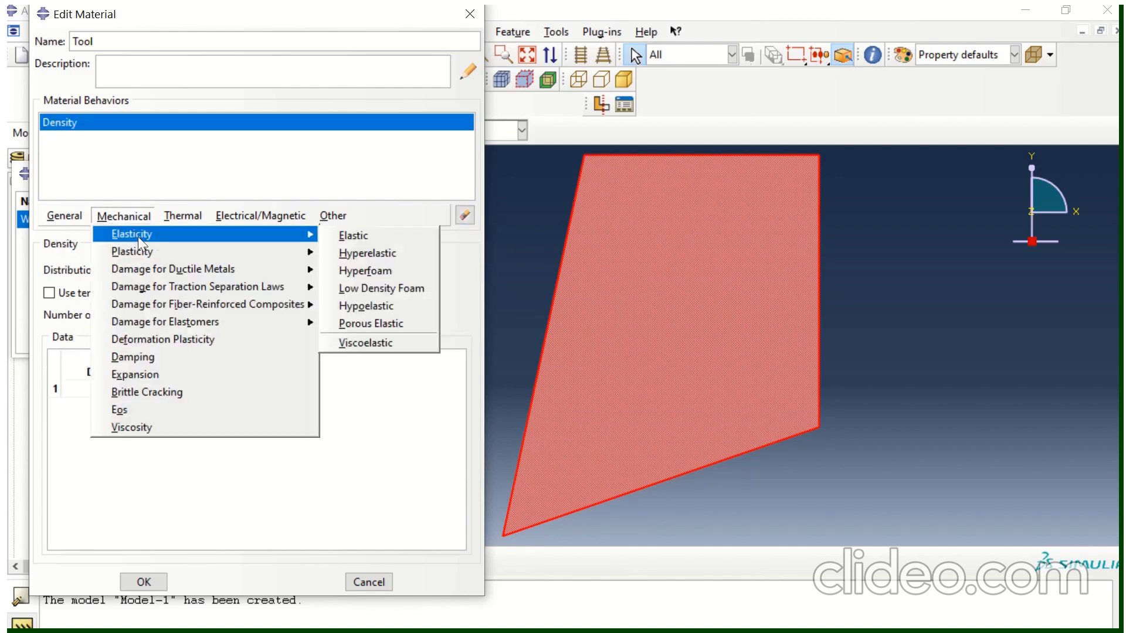
mouse_move(305, 235)
left_click(346, 235)
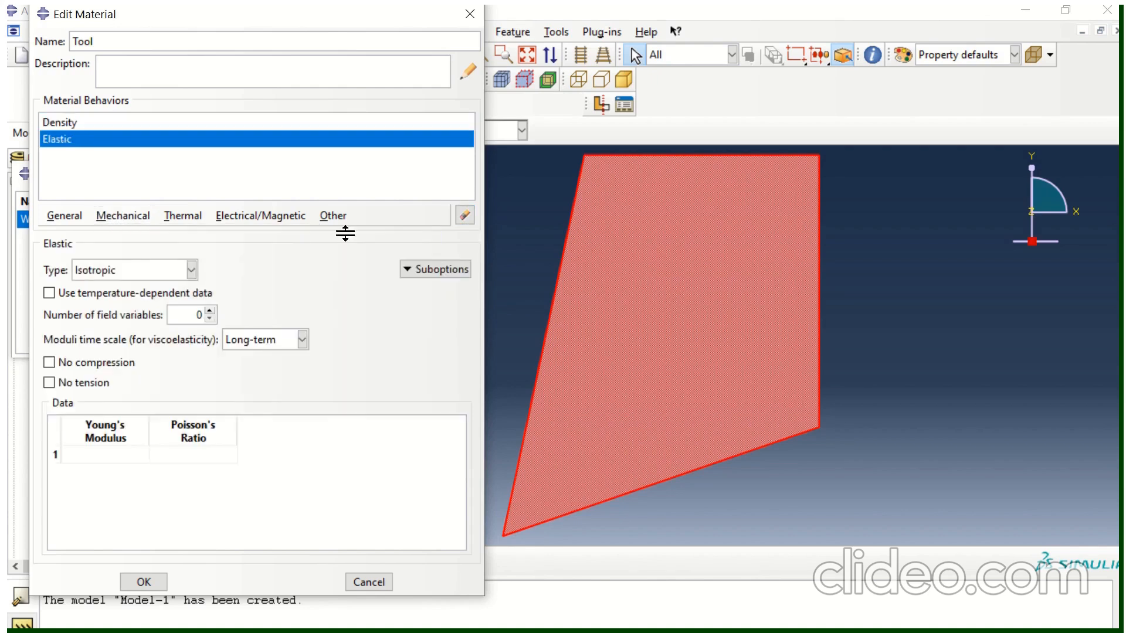
left_click(196, 215)
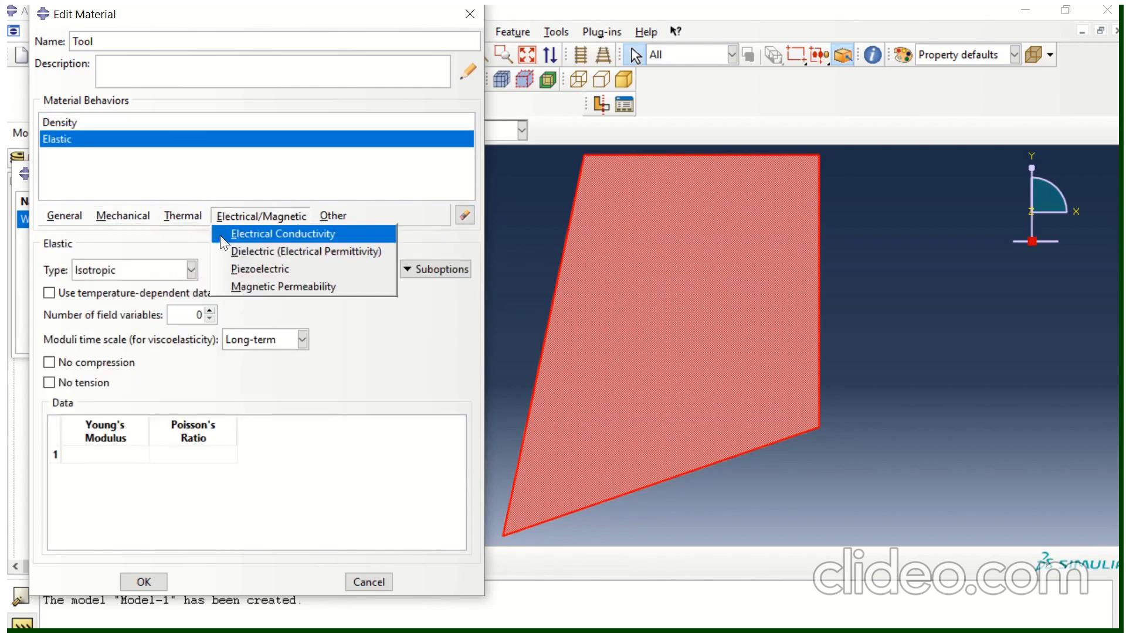
left_click(220, 235)
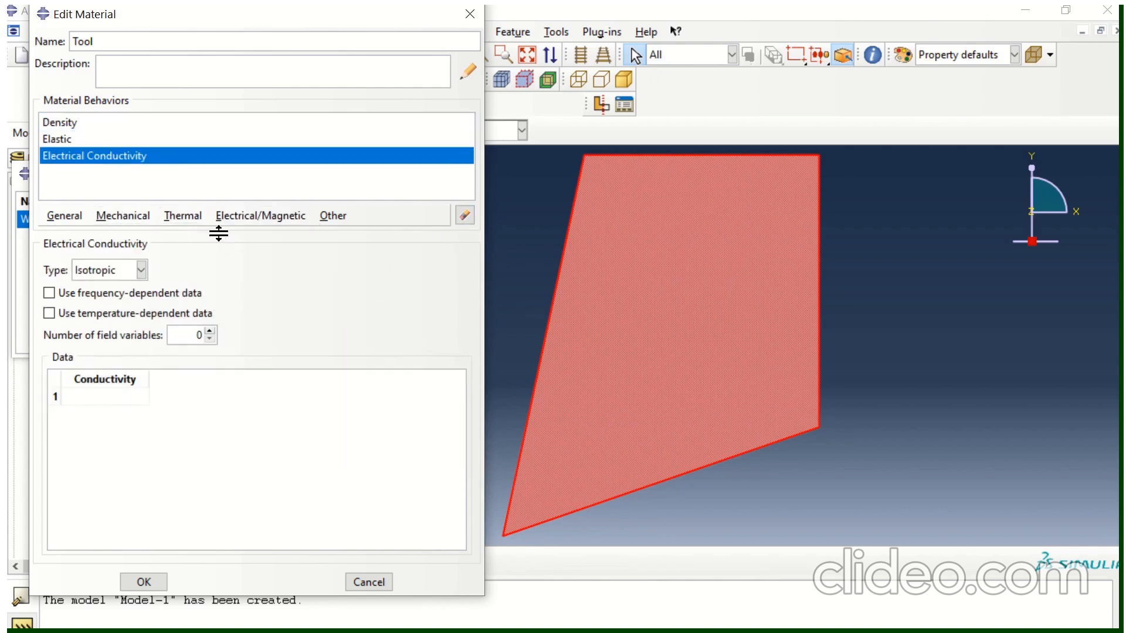
left_click(460, 217)
Add the thermal Conductivity and Specific Heat behaviors to the Tool material
left_click(187, 220)
left_click(190, 232)
left_click(185, 217)
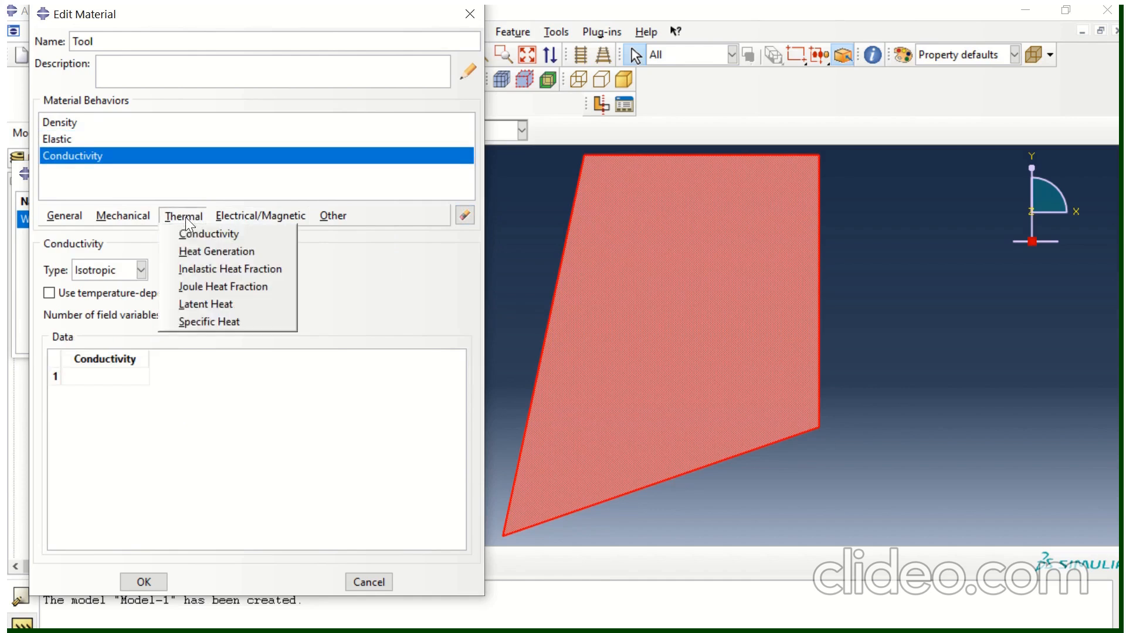
left_click(213, 321)
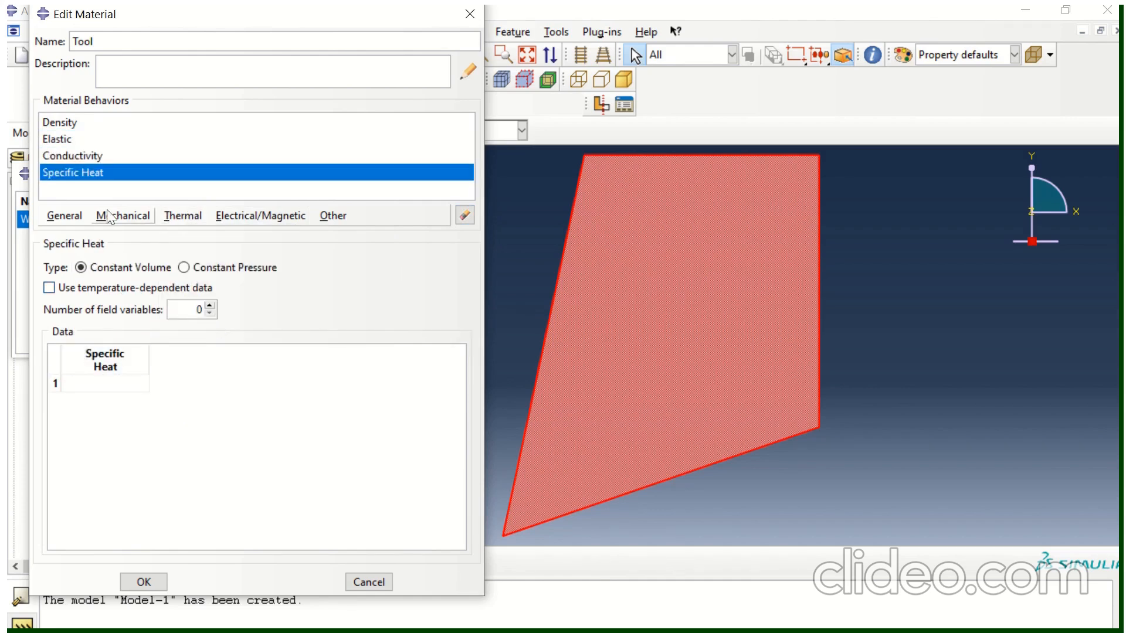
Look up the carbide tool properties in the Orthogonal_Machining_Abaqus_Tutorial PDF and set the Tool material's mass density to 15700
left_click(63, 121)
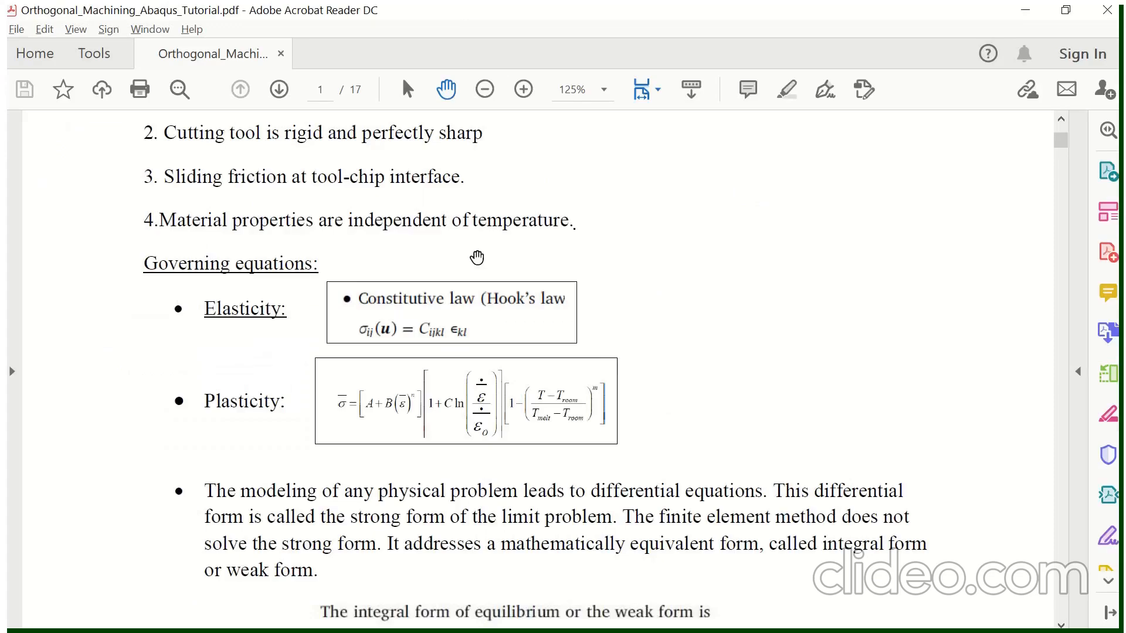
scroll(477, 258, "down", 20)
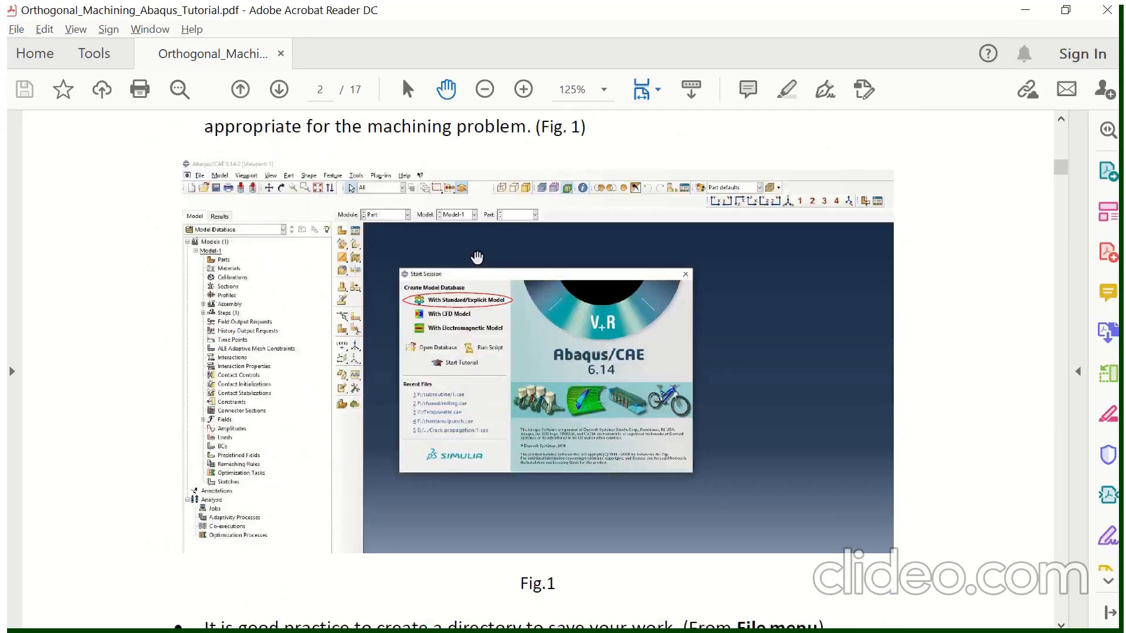
scroll(477, 258, "down", 20)
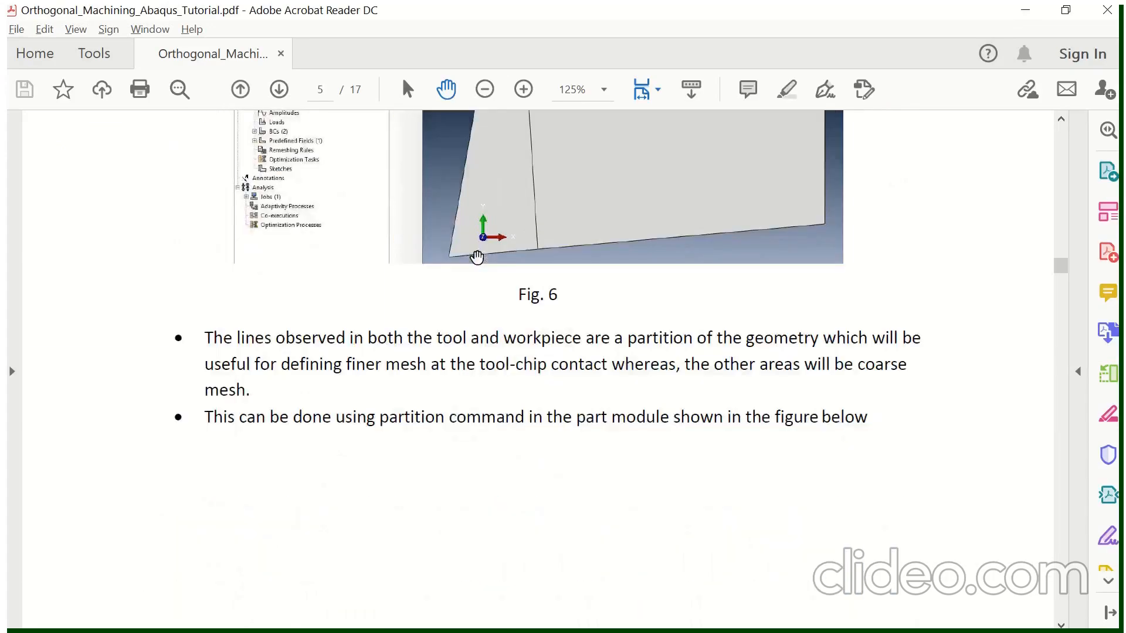
scroll(477, 256, "down", 20)
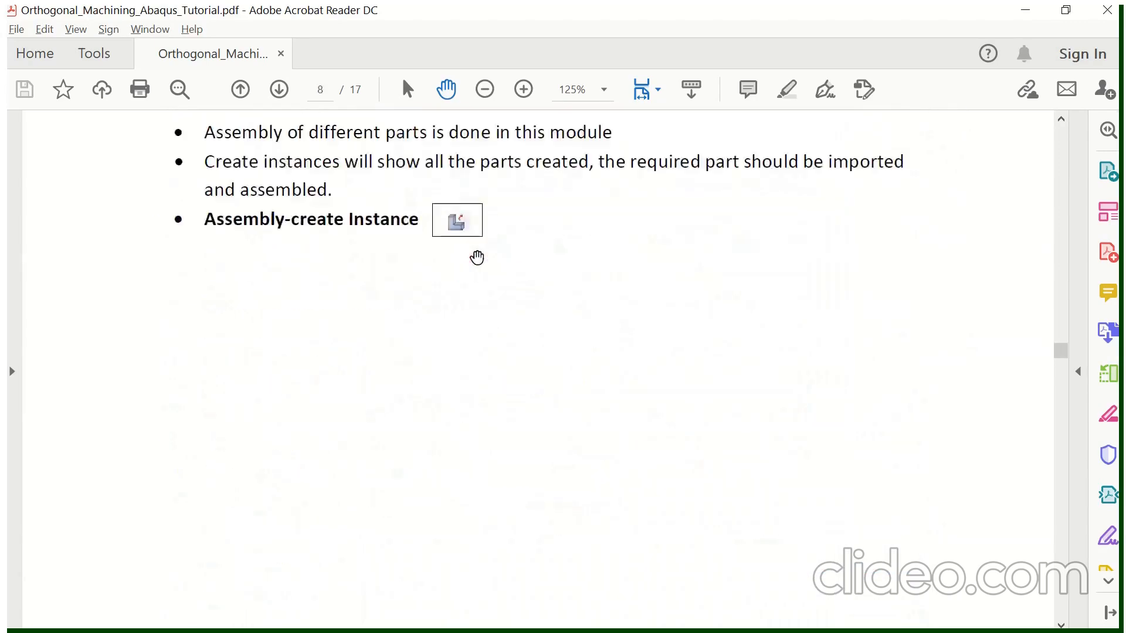
left_click_drag(1061, 357, 1066, 519)
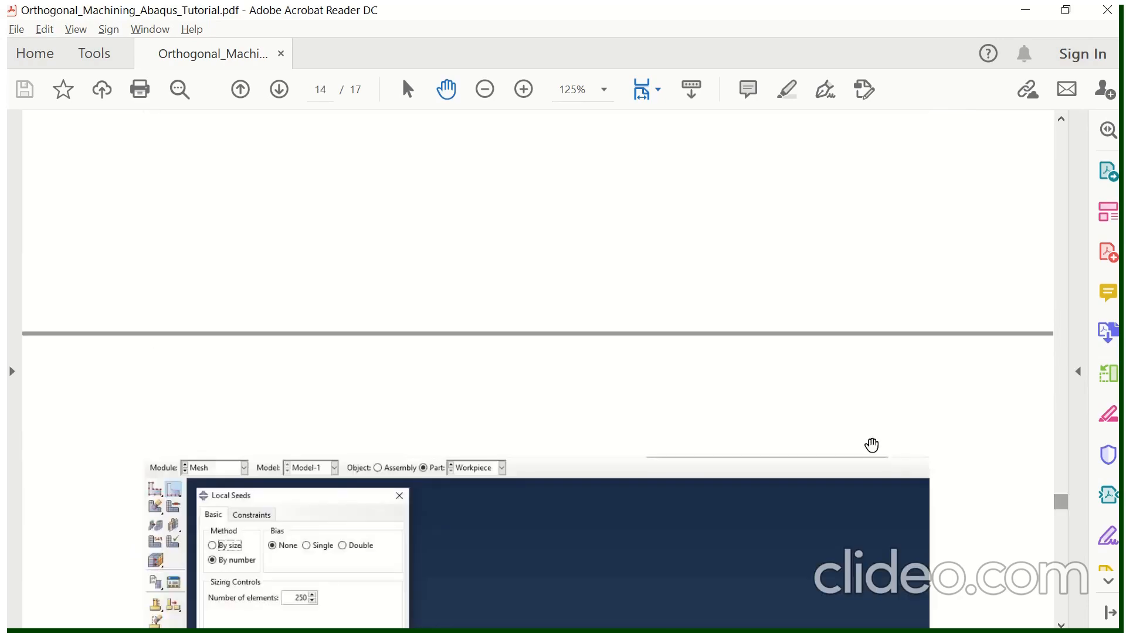
scroll(925, 468, "down", 20)
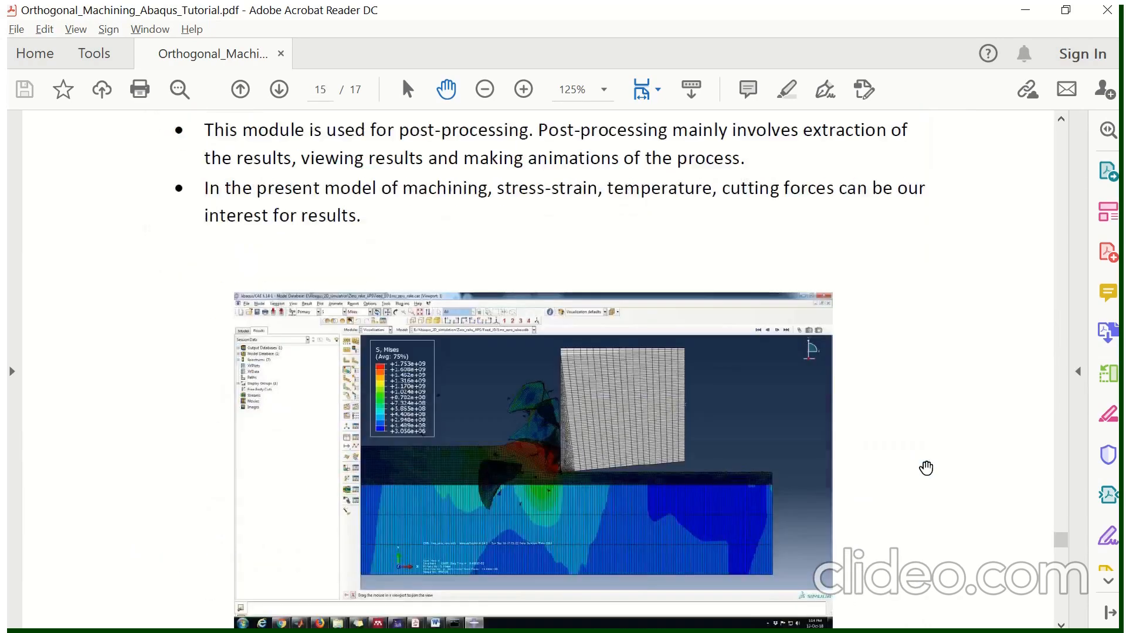
scroll(925, 467, "down", 20)
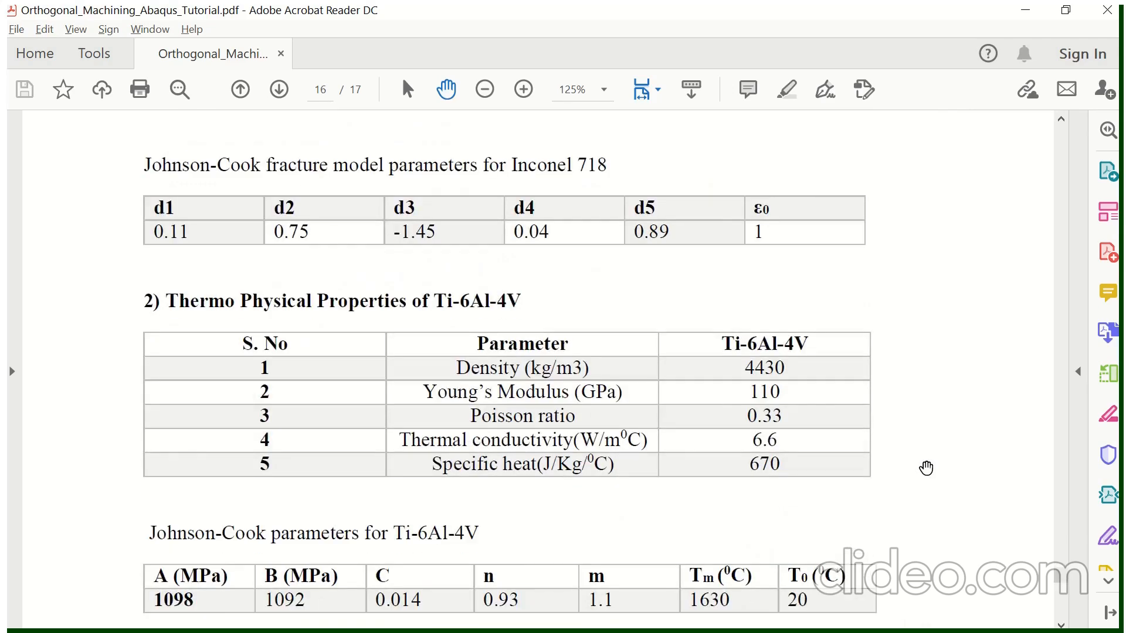
scroll(926, 467, "down", 15)
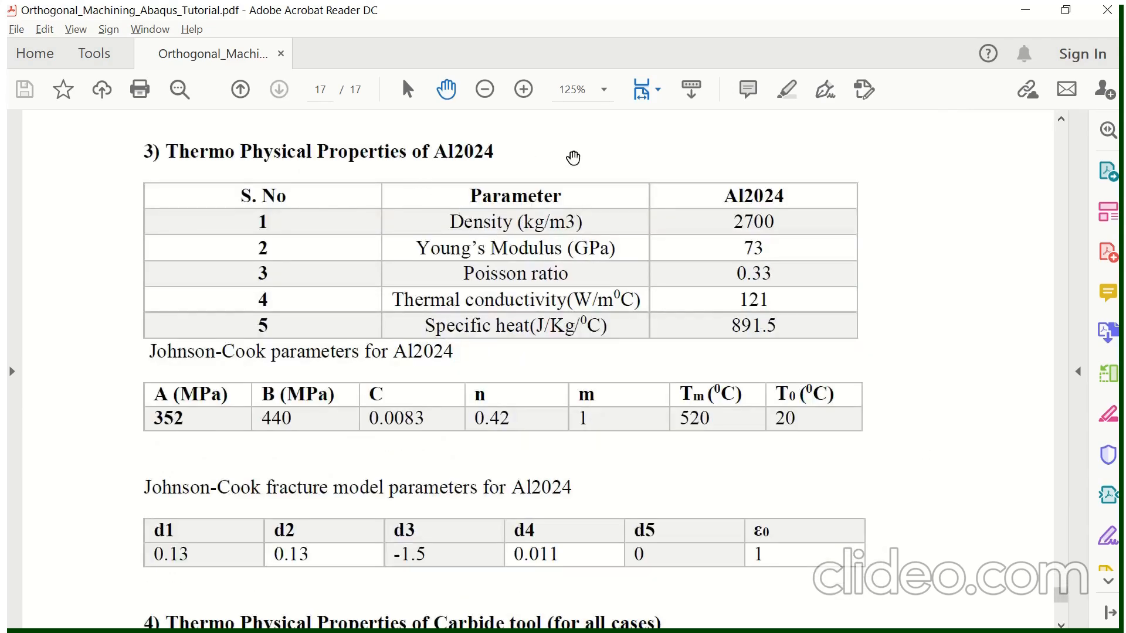
scroll(958, 440, "down", 10)
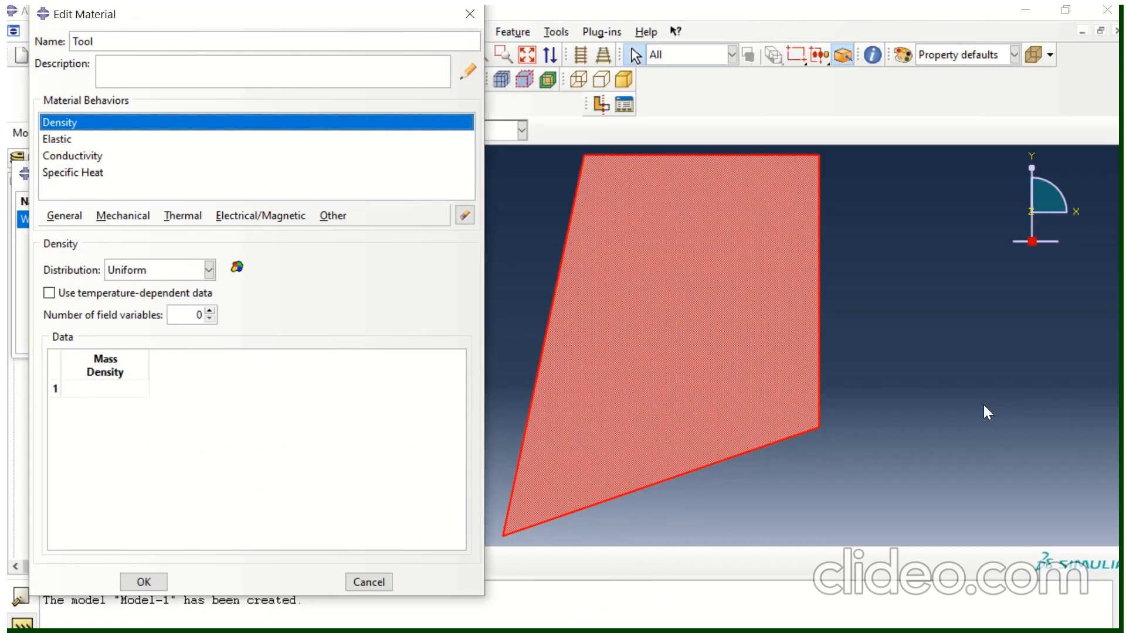
left_click(100, 388)
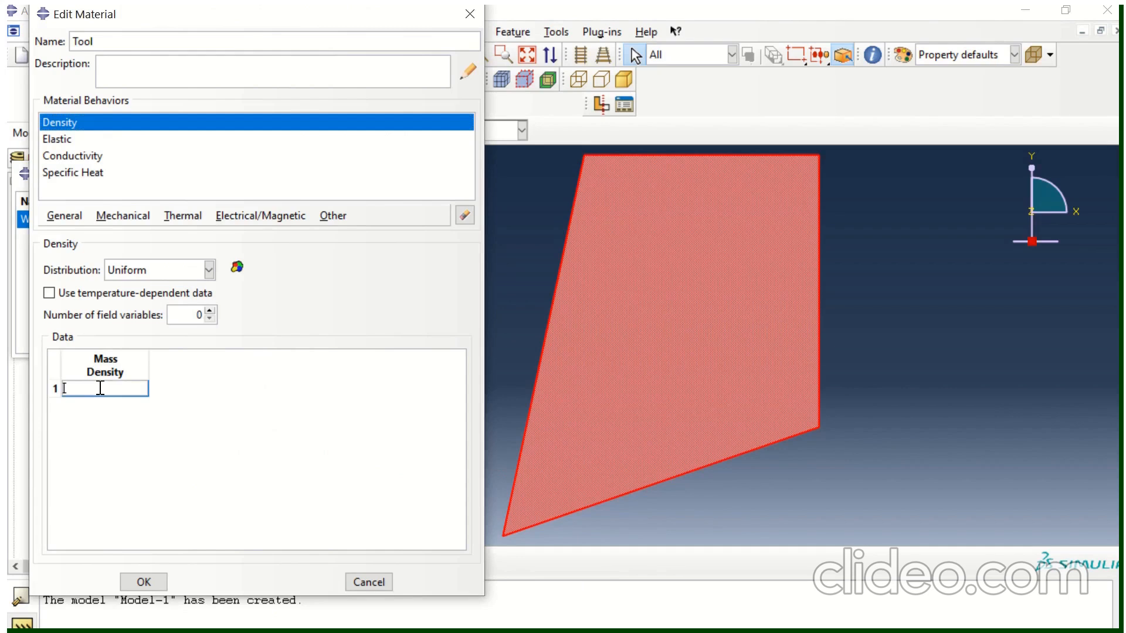
type("15700")
Set the Tool material's Young's modulus to 705e9 and Poisson's ratio to 0.23, taken from the carbide tool table in the PDF
left_click(60, 140)
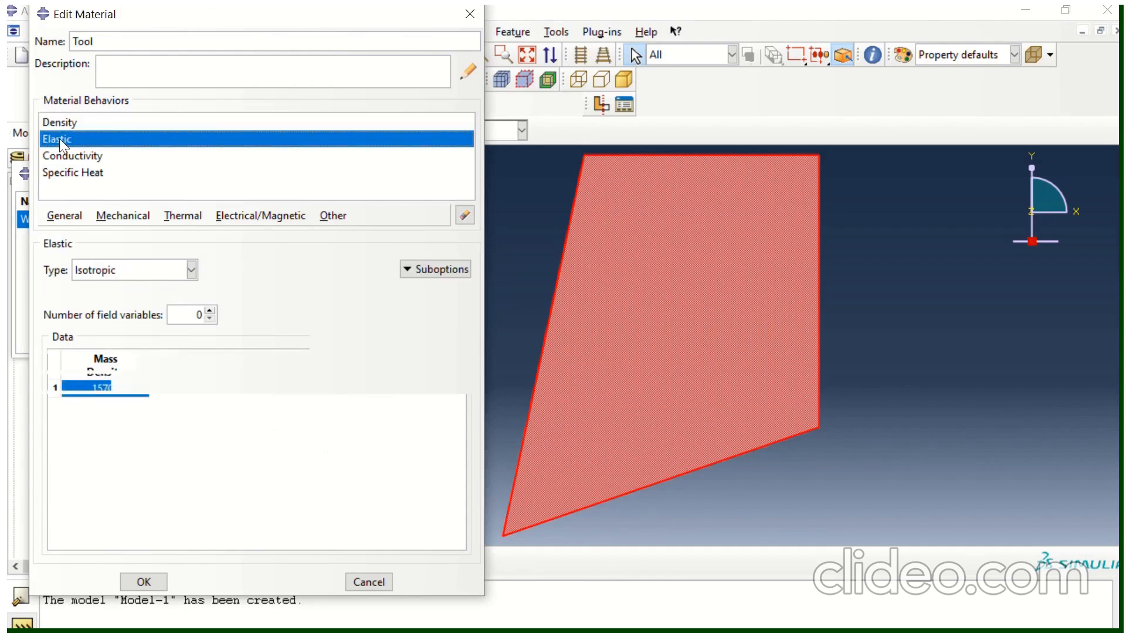
key("alt+Tab")
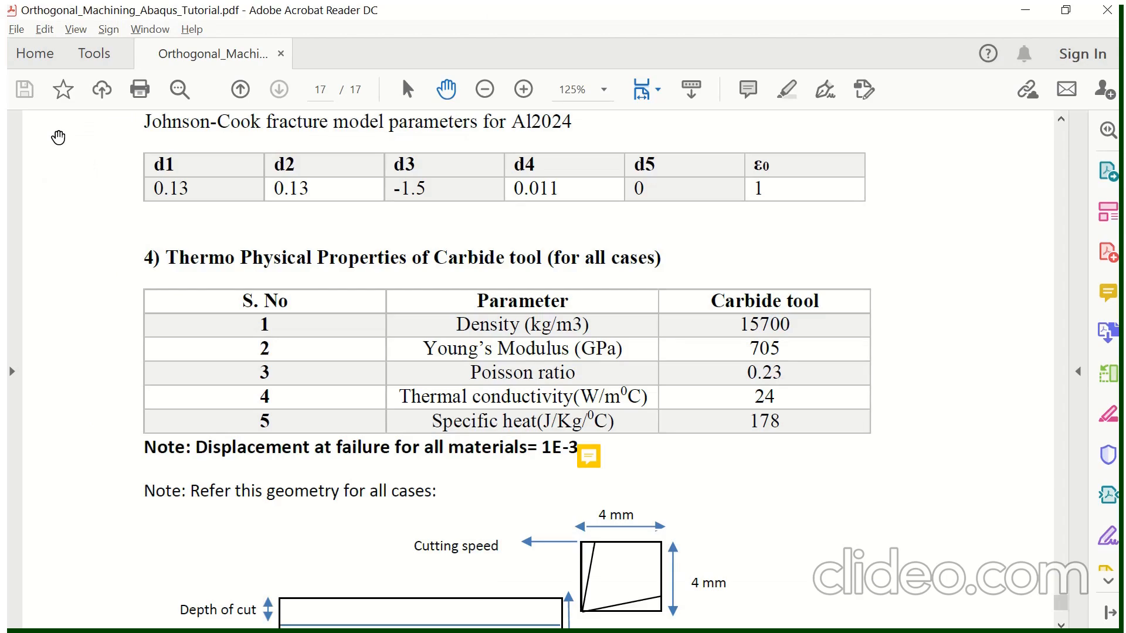
key("alt+Tab")
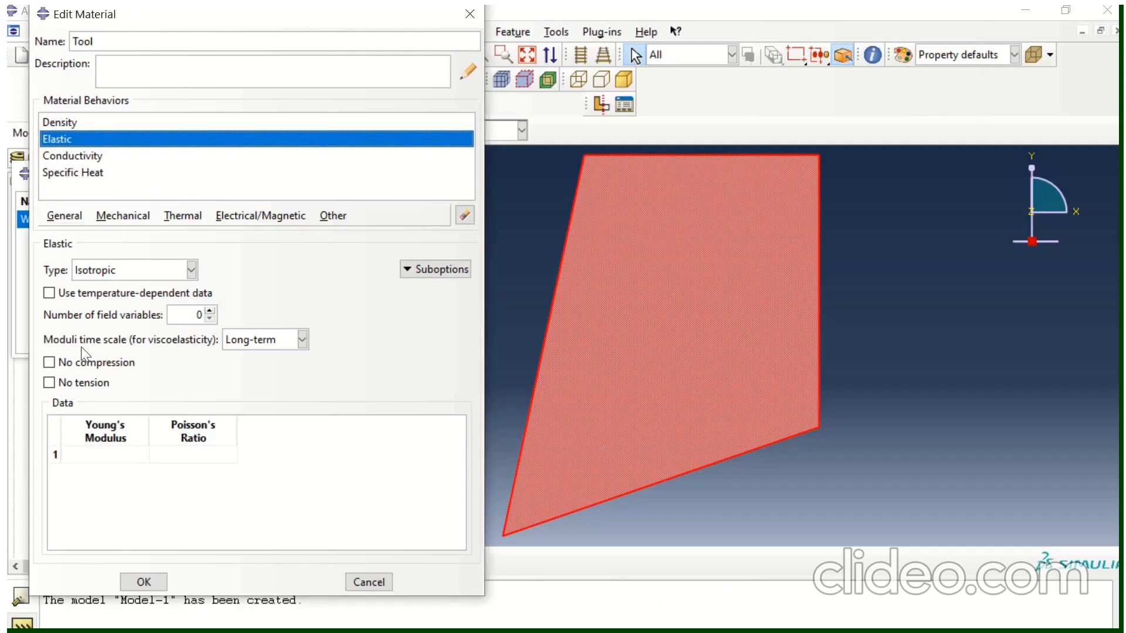
left_click(101, 454)
type("705e")
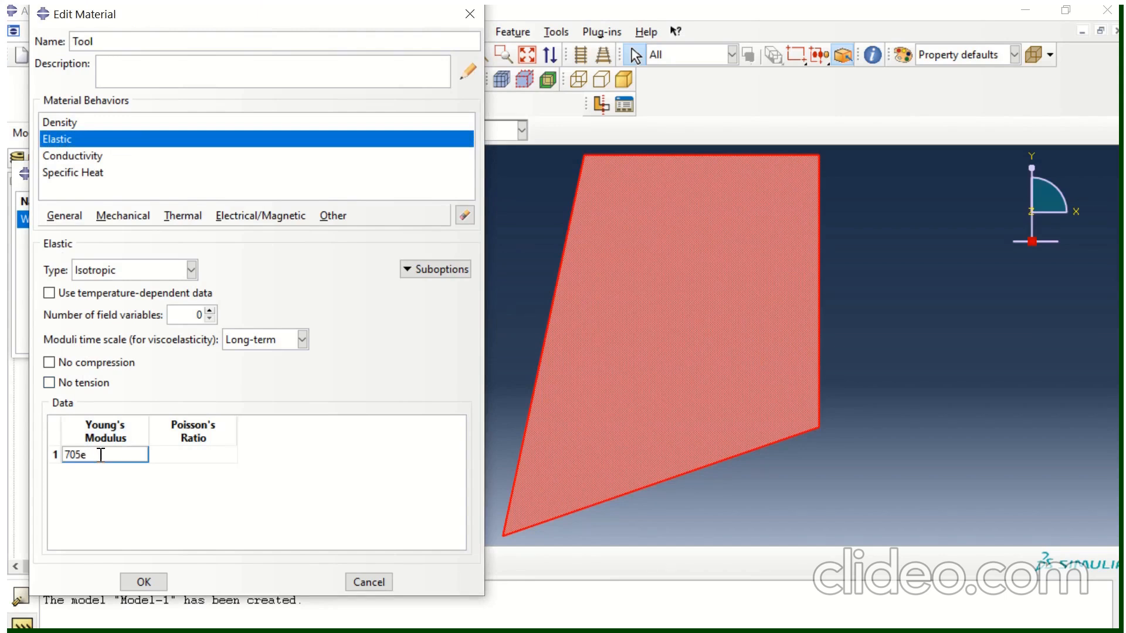
key("Tab")
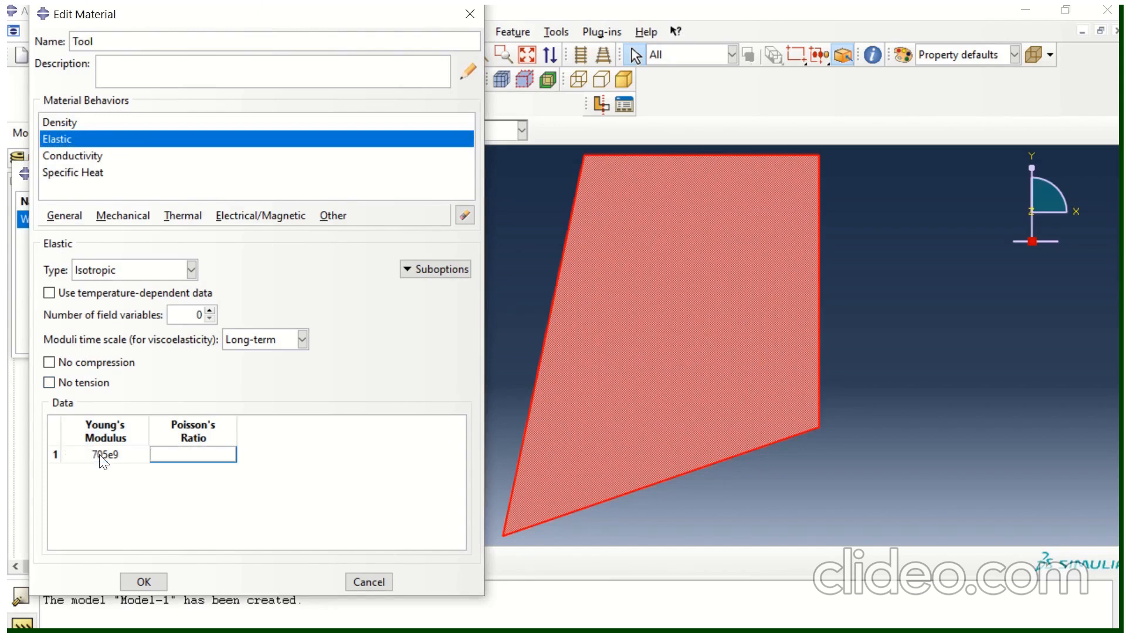
key("alt+Tab")
key("alt+Tab")
type("0.23")
Set the Tool material's thermal conductivity to 24, taken from the carbide tool table in the PDF
left_click(86, 158)
key("alt+Tab")
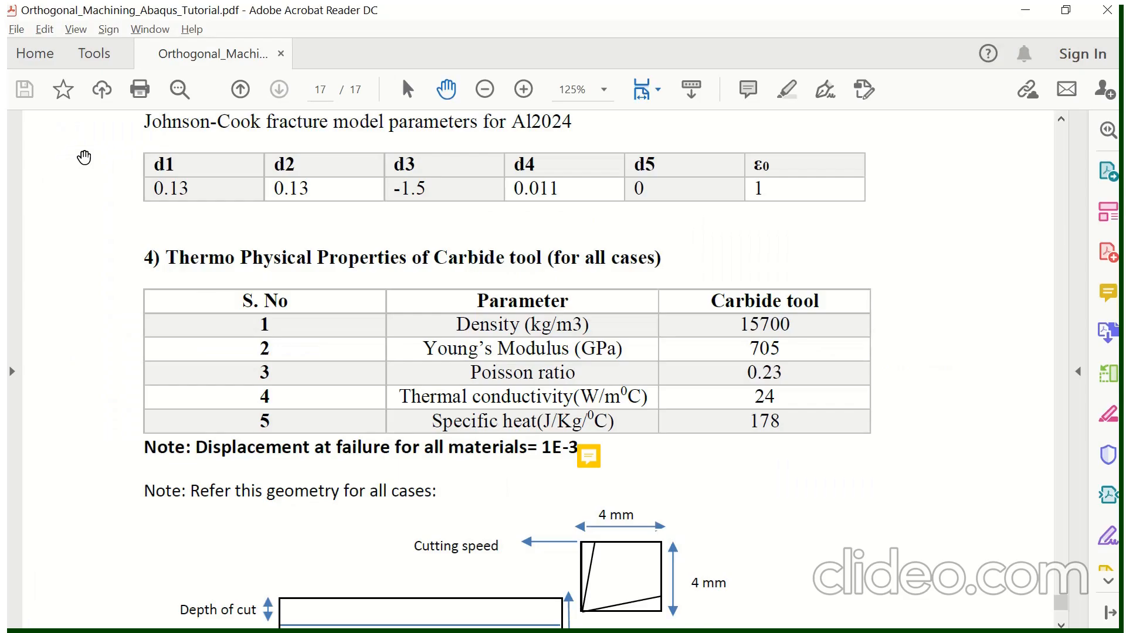
key("alt+Tab")
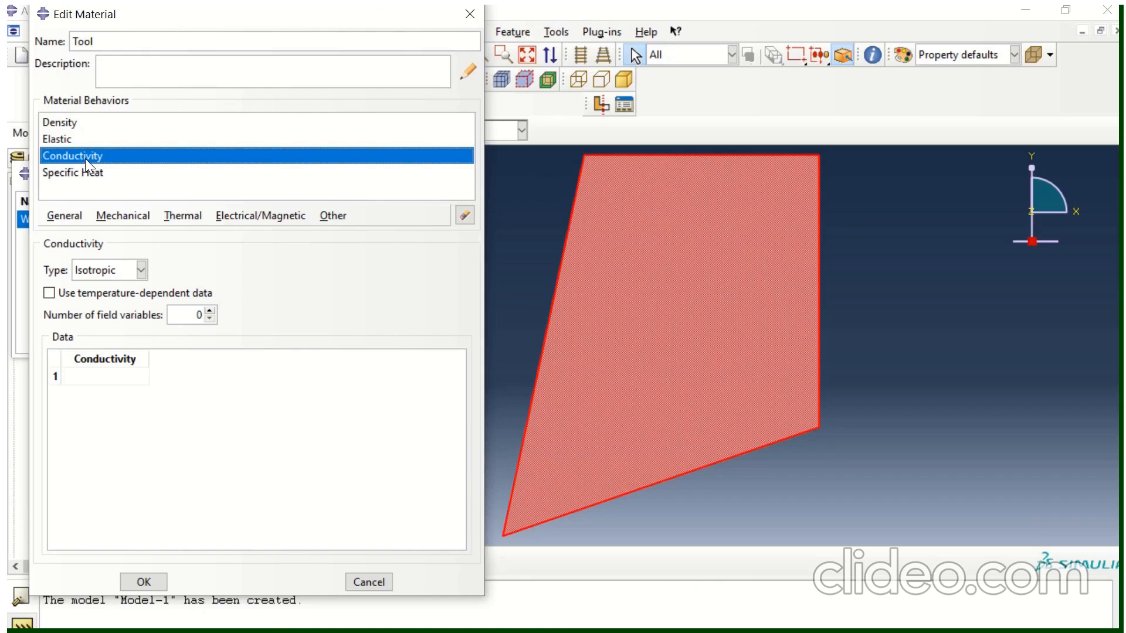
left_click(105, 374)
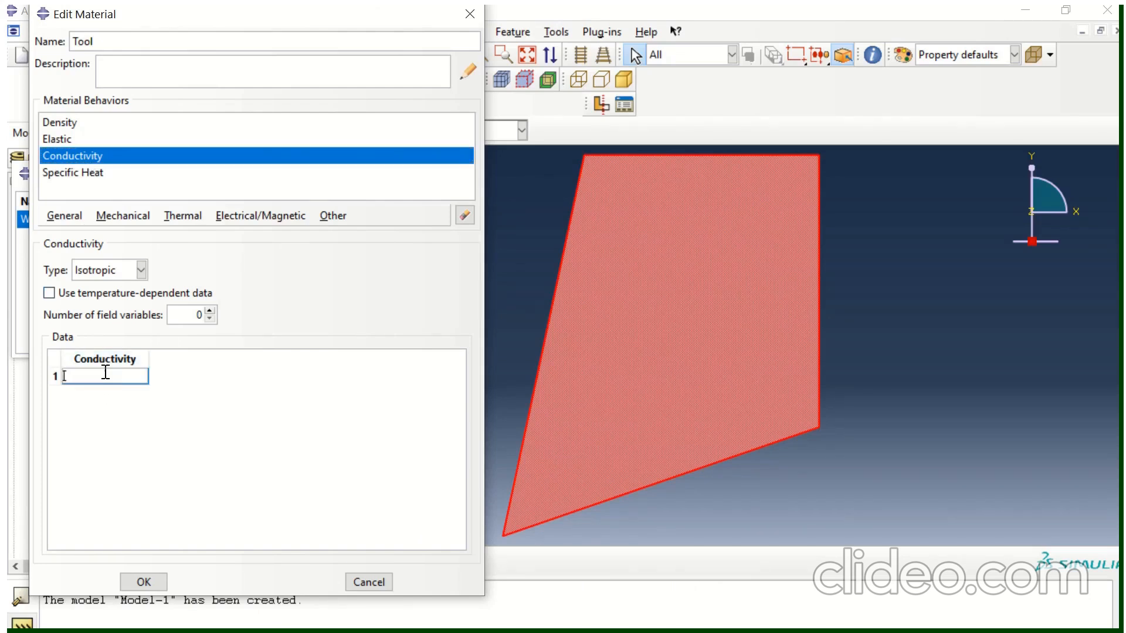
Set the Tool material's specific heat to 178 from the PDF table, save the material and close the Material Manager
left_click(66, 172)
key("alt+Tab")
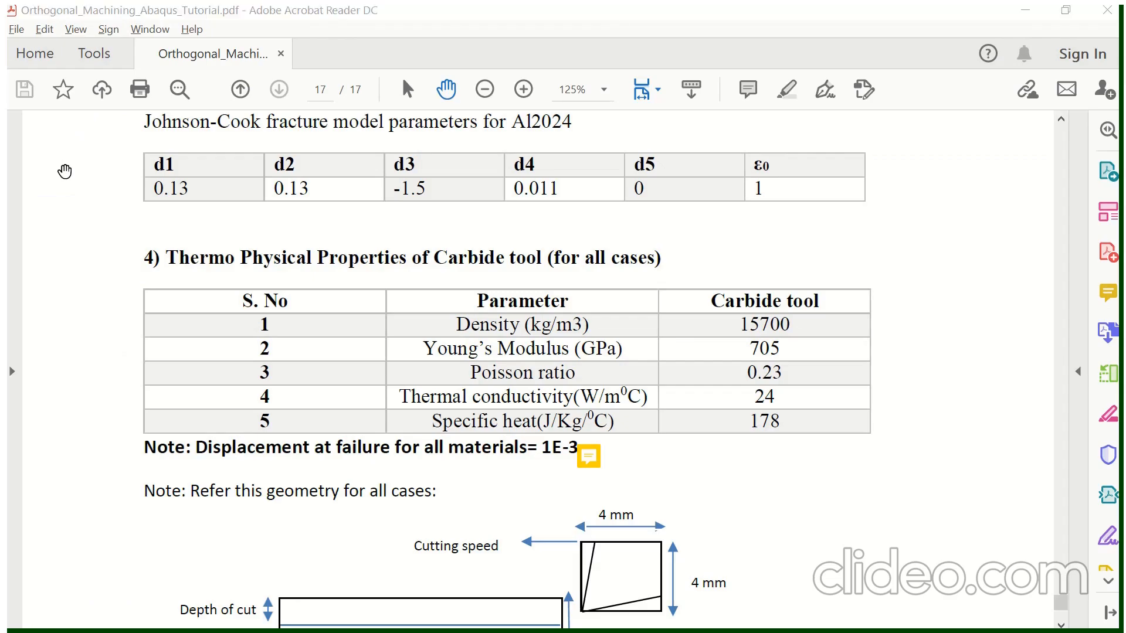
key("alt+Tab")
left_click(100, 383)
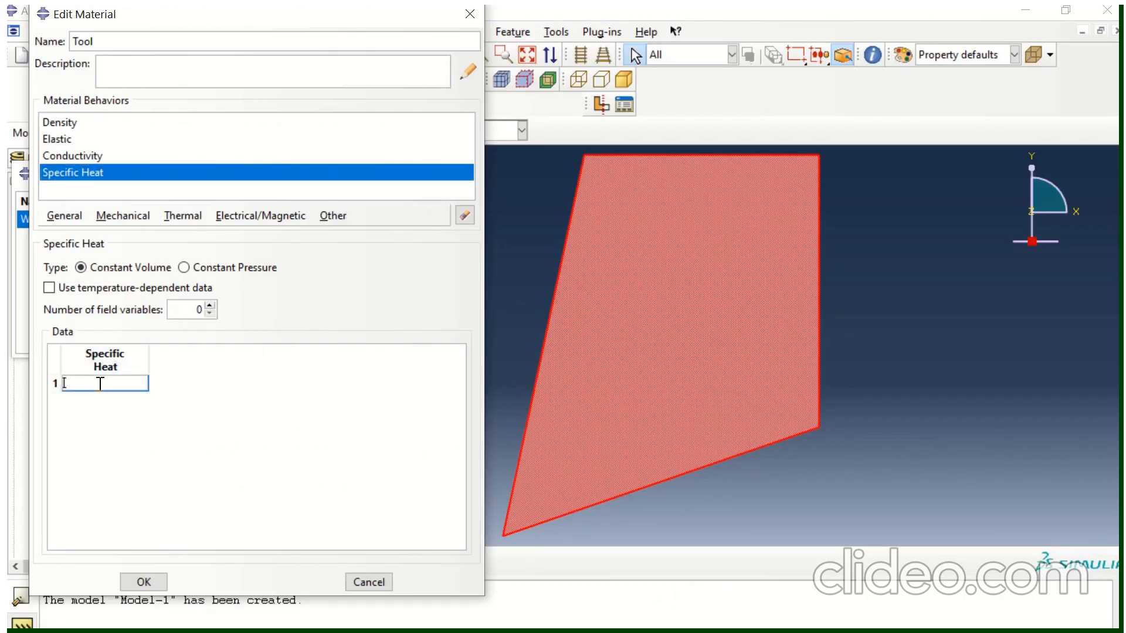
type("178")
left_click(152, 581)
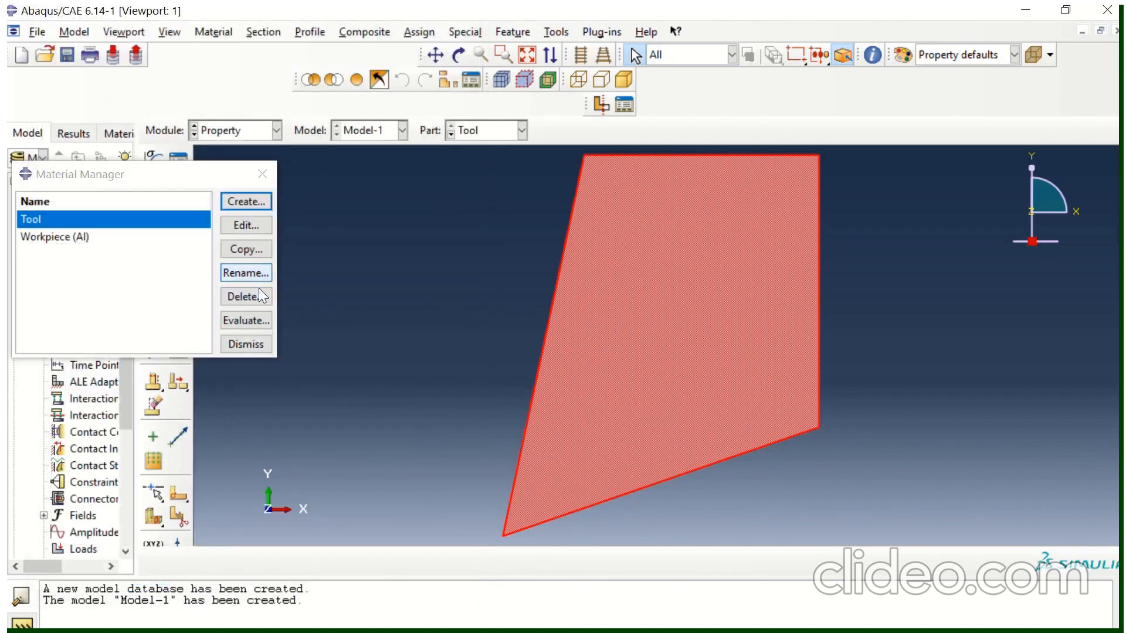
left_click(246, 344)
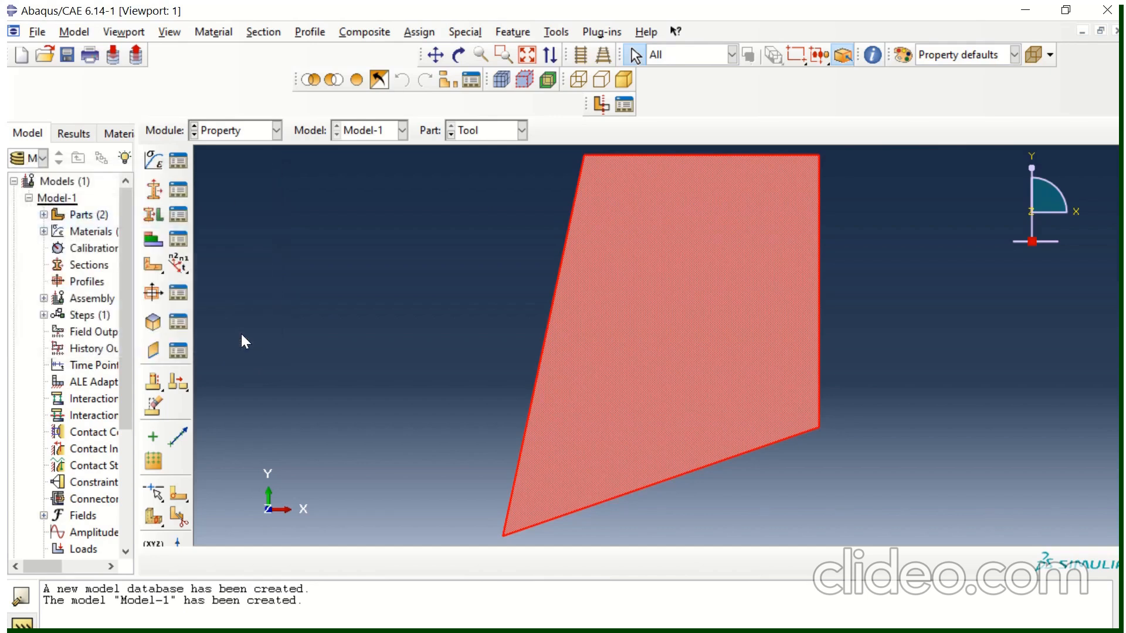
Create the solid homogeneous section Section-1 with material Workpiece (Al)
left_click(180, 191)
left_click(31, 326)
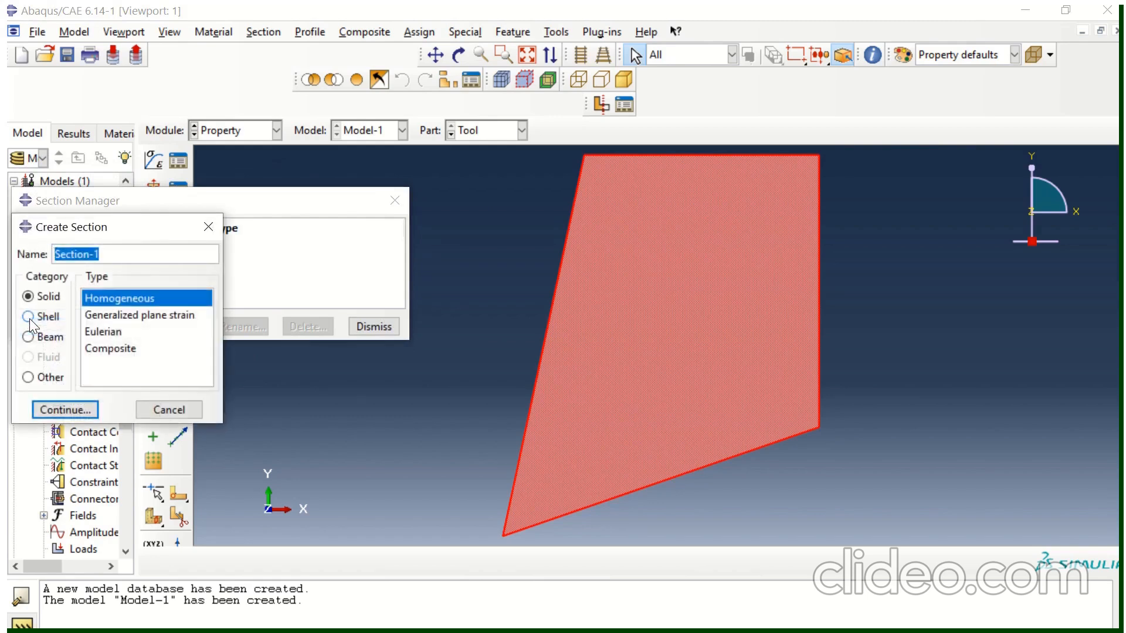
left_click(58, 412)
left_click(143, 327)
left_click(129, 363)
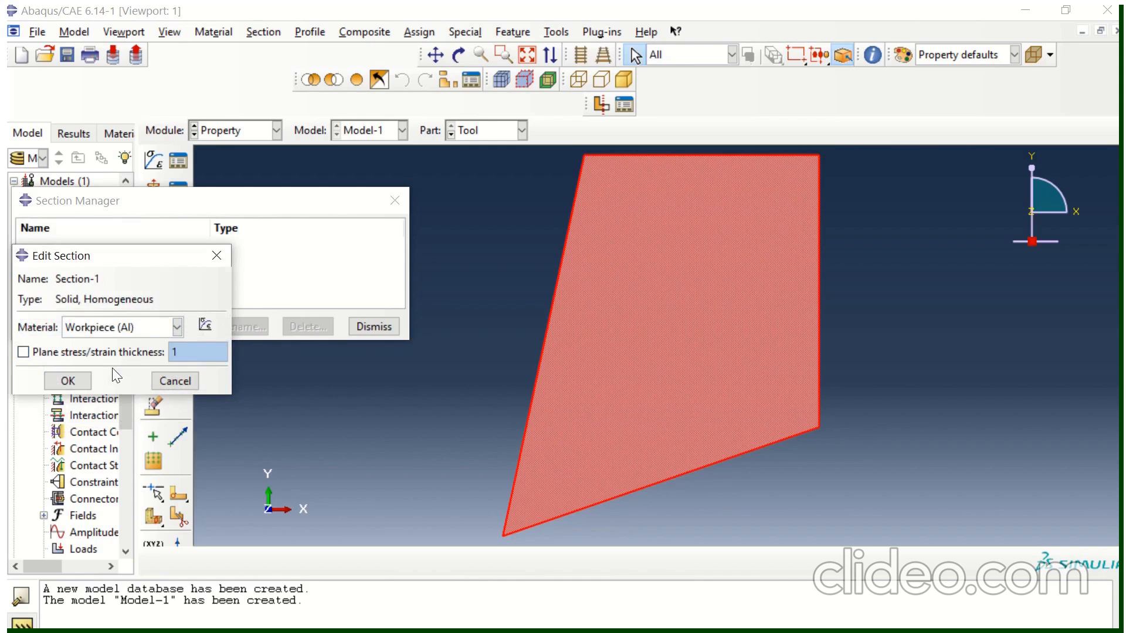
left_click(82, 379)
Create a second solid homogeneous section, Section-2, with material Tool and close the Section Manager
left_click(52, 326)
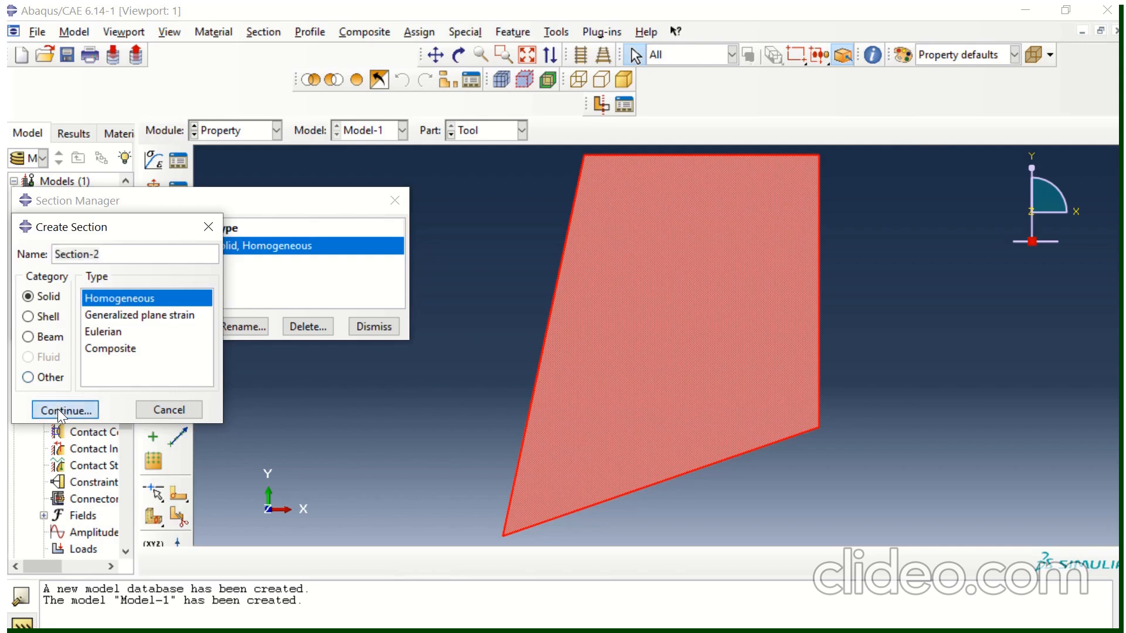
left_click(57, 409)
left_click(73, 329)
left_click(74, 346)
left_click(72, 381)
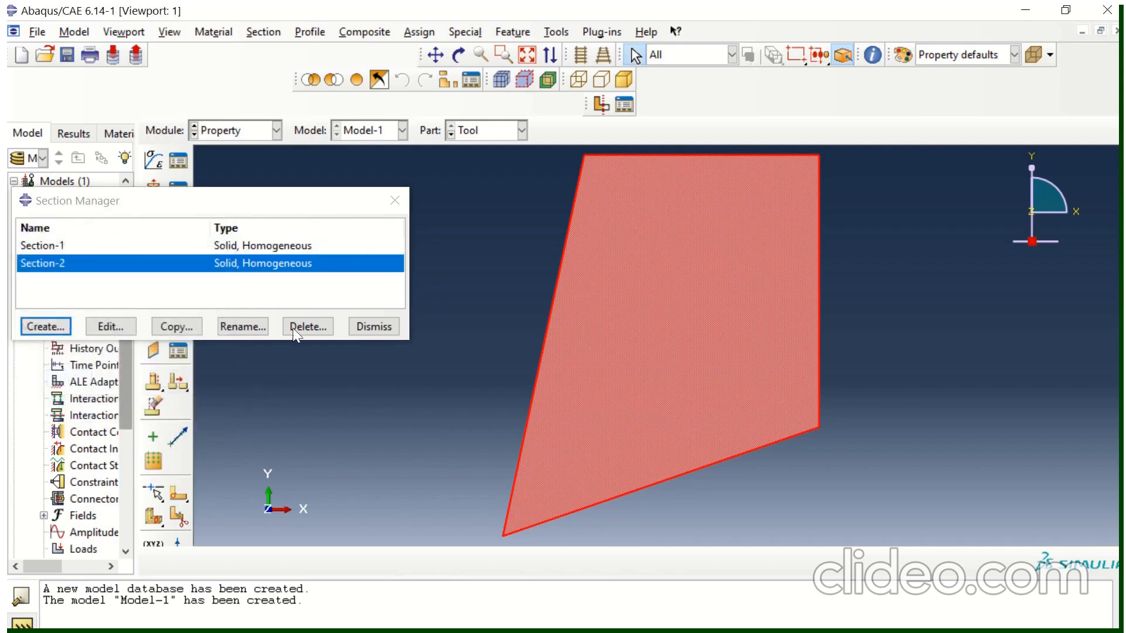
left_click(374, 326)
Assign Section-1 to the entire Workpiece part, using Set-1 as the region
left_click(179, 215)
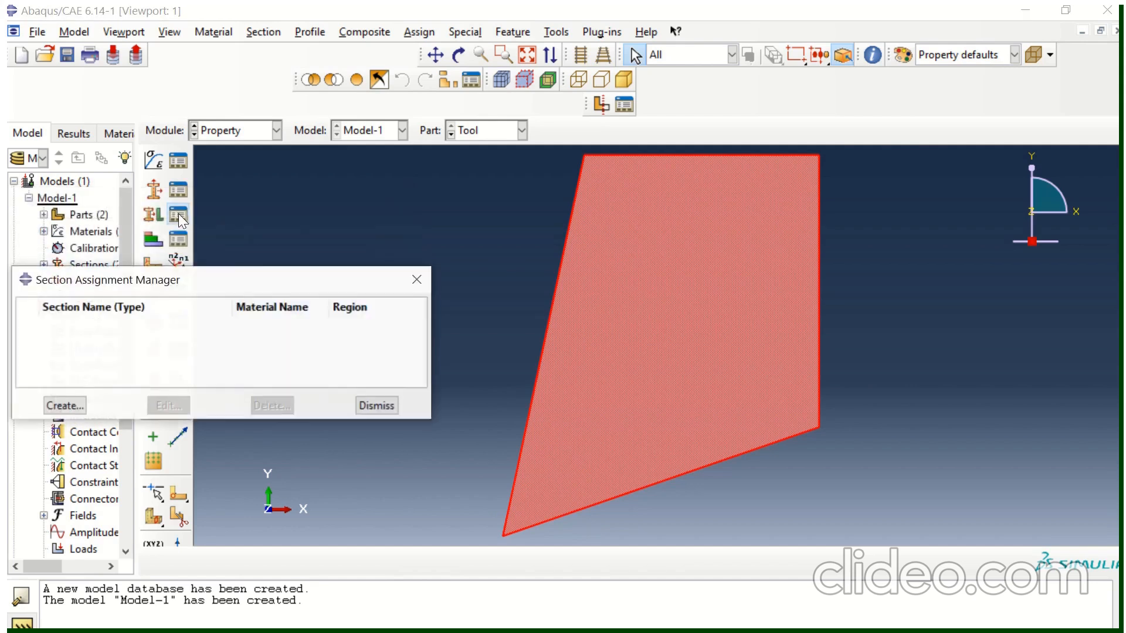
left_click(65, 406)
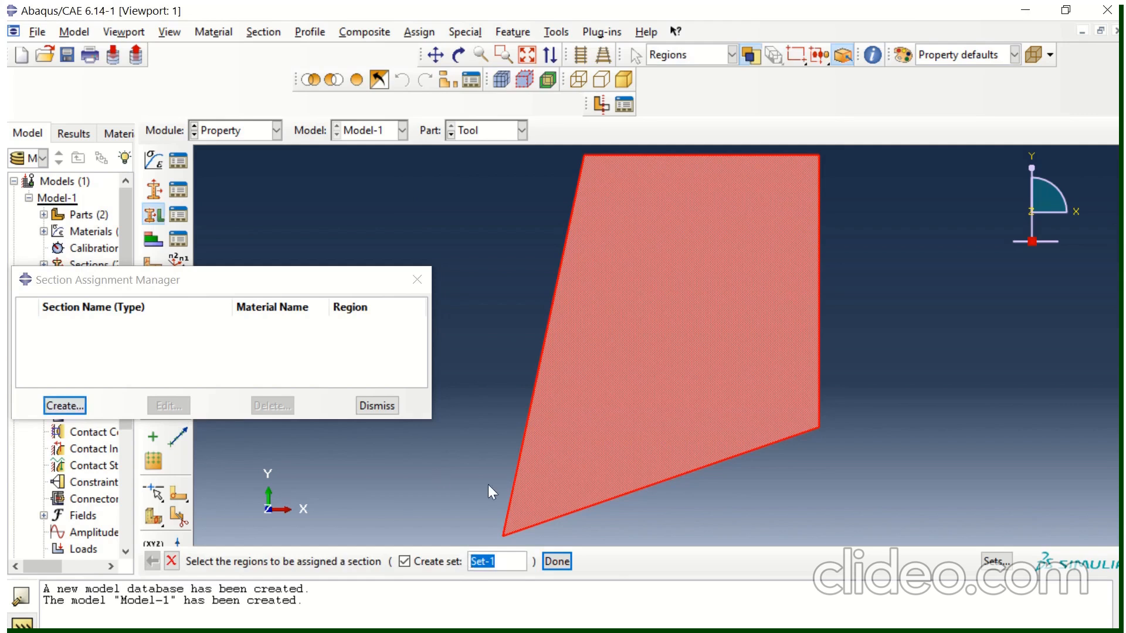
left_click(463, 129)
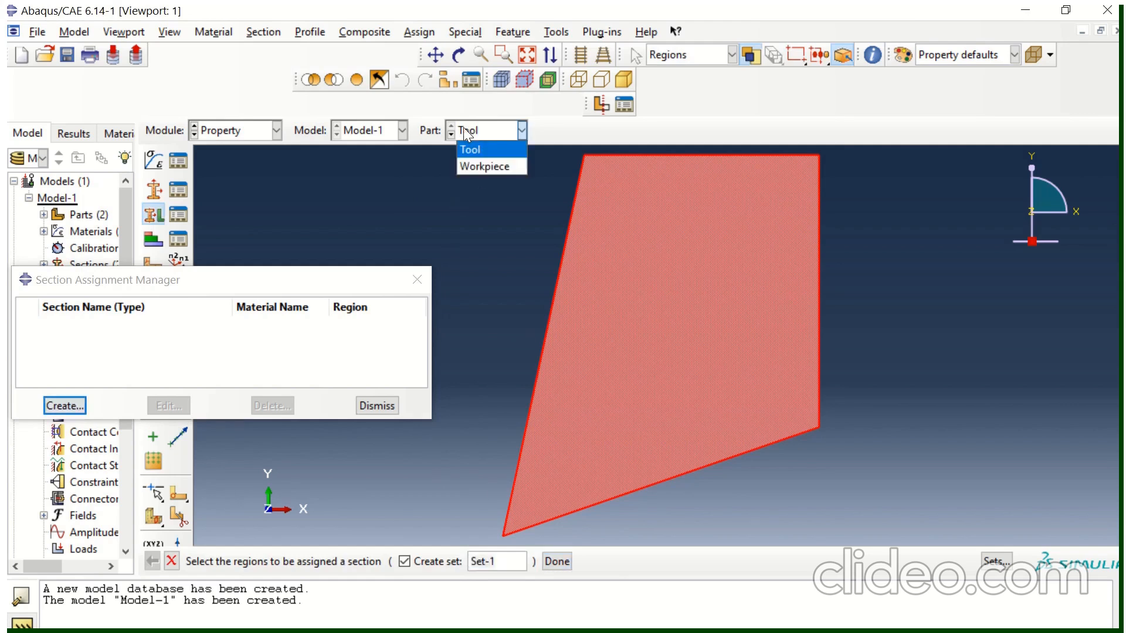
left_click(472, 165)
left_click_drag(317, 162, 979, 603)
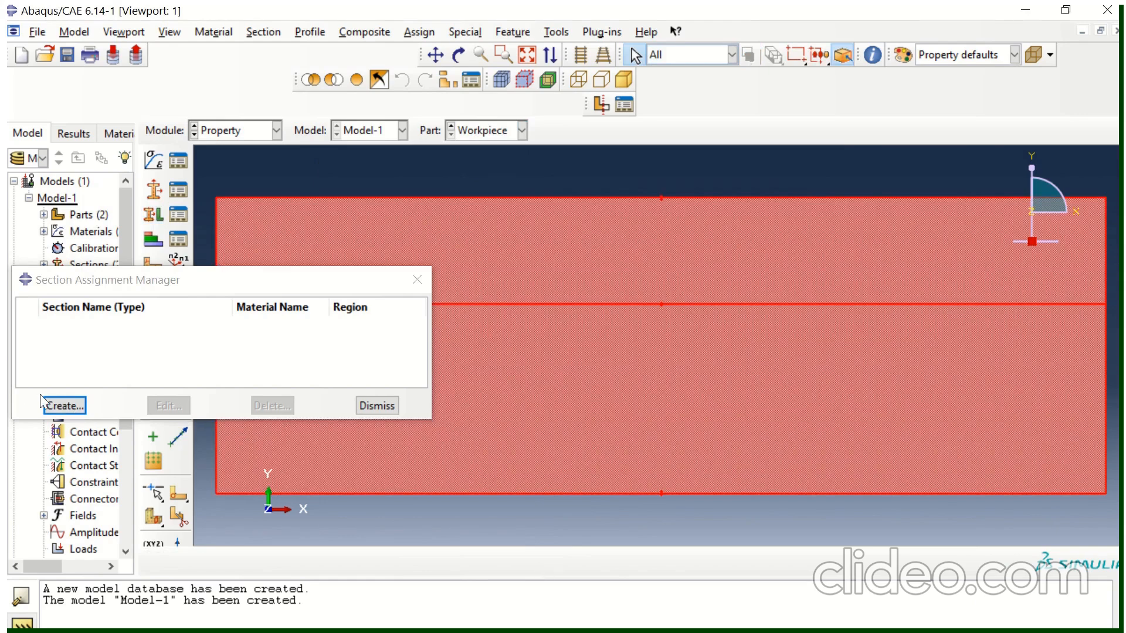
left_click(63, 406)
left_click(556, 561)
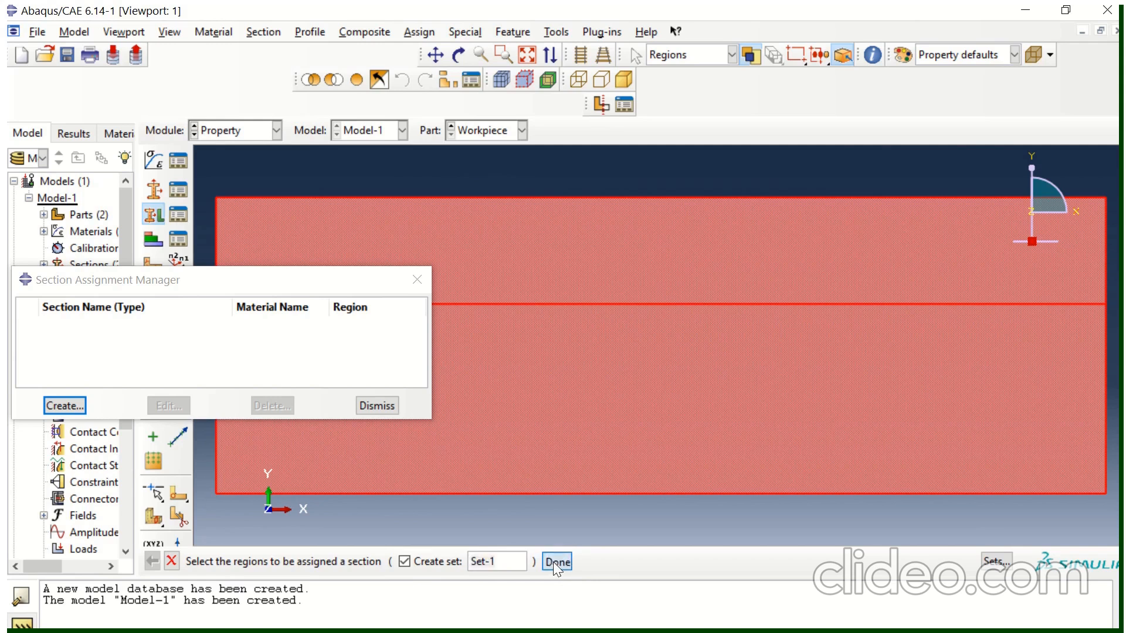
left_click(117, 405)
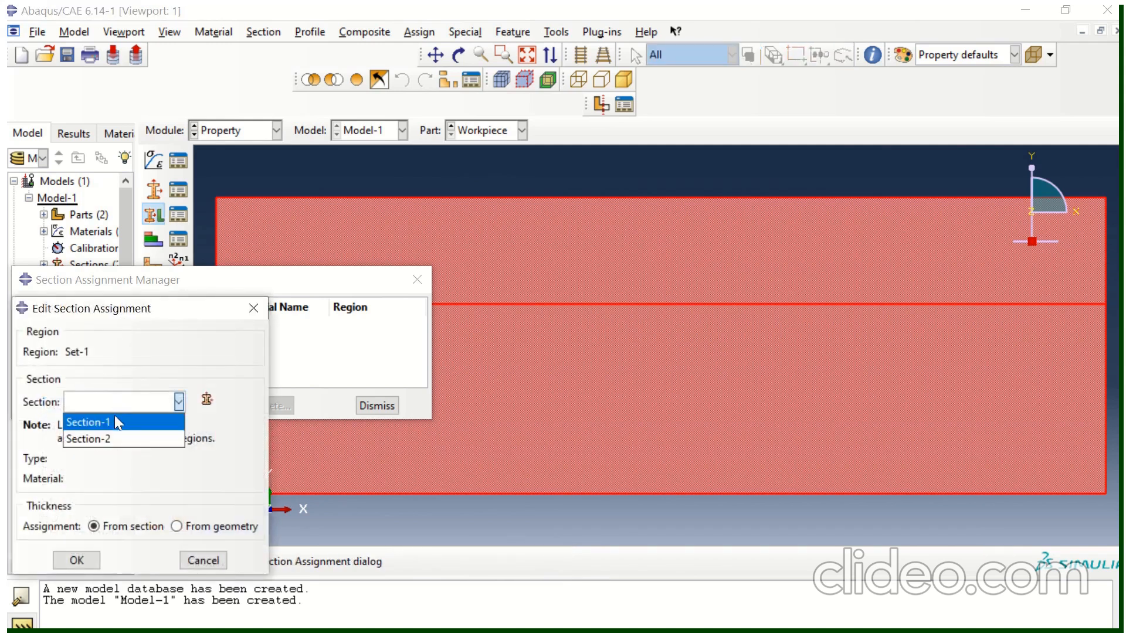
left_click(119, 422)
left_click(78, 562)
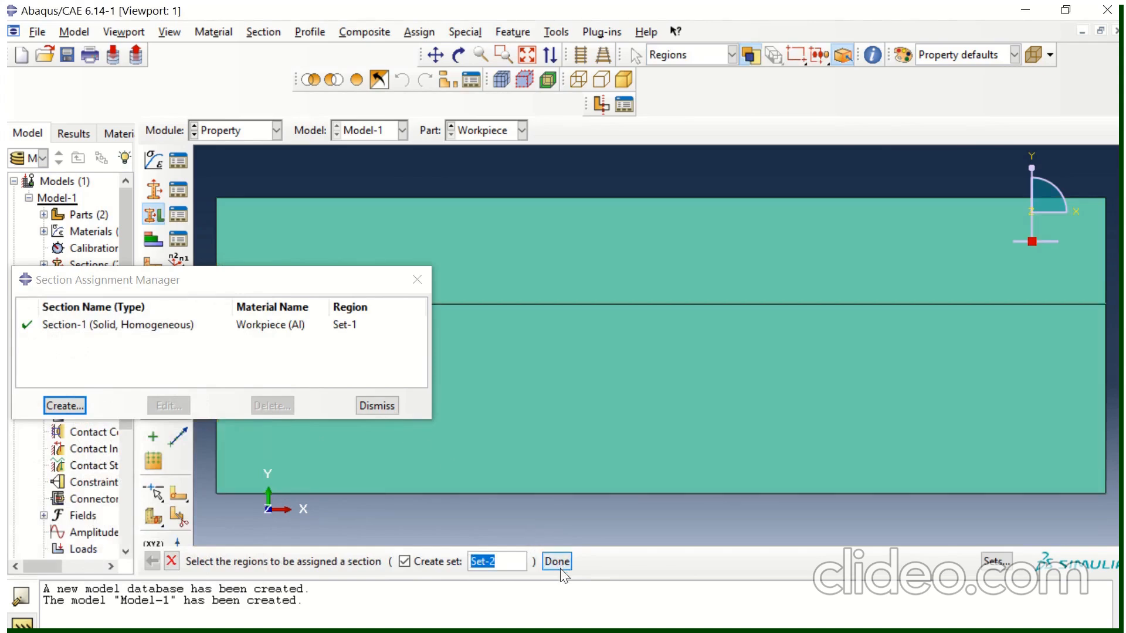
left_click(558, 564)
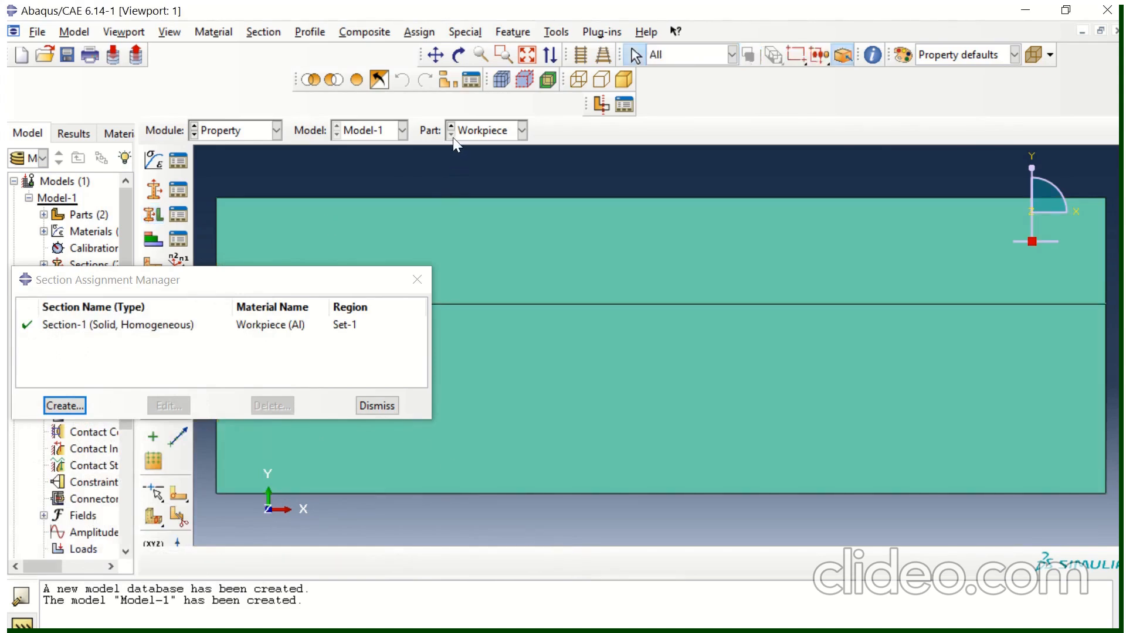
Assign Section-2 to the Tool part, using Set-1 as the region, and close the Section Assignment Manager
left_click(473, 131)
left_click(473, 146)
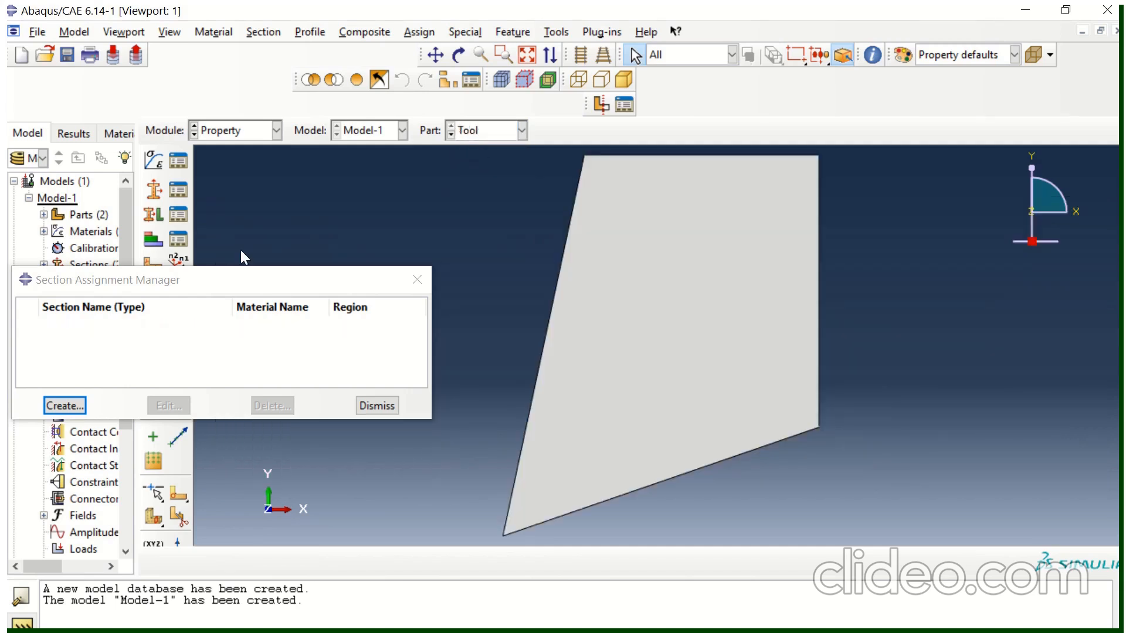
left_click(656, 314)
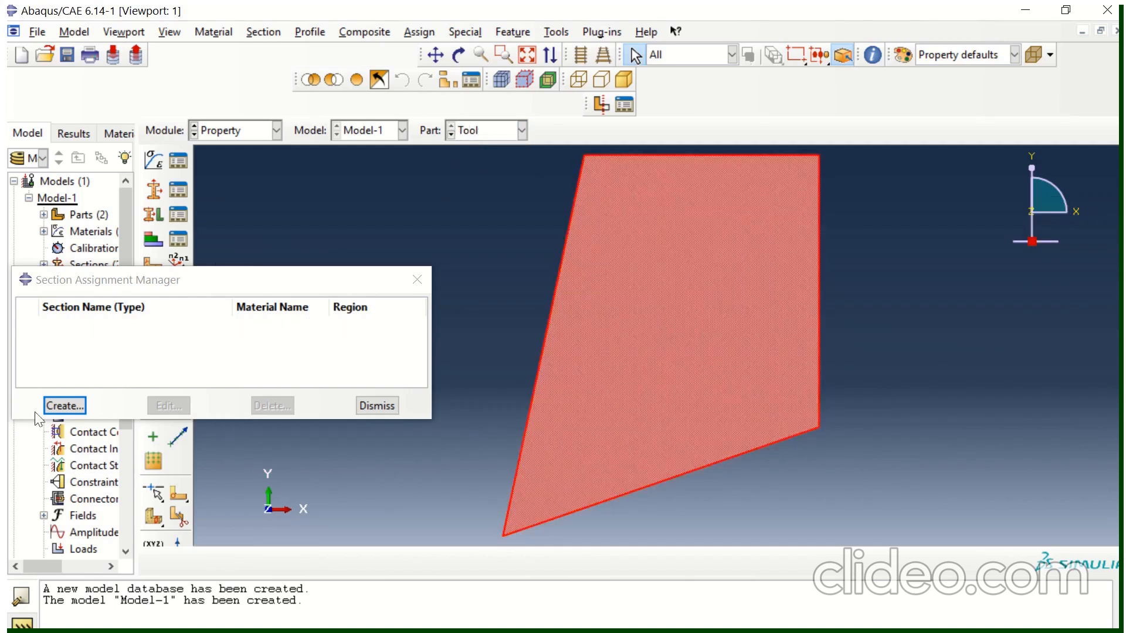
left_click(54, 413)
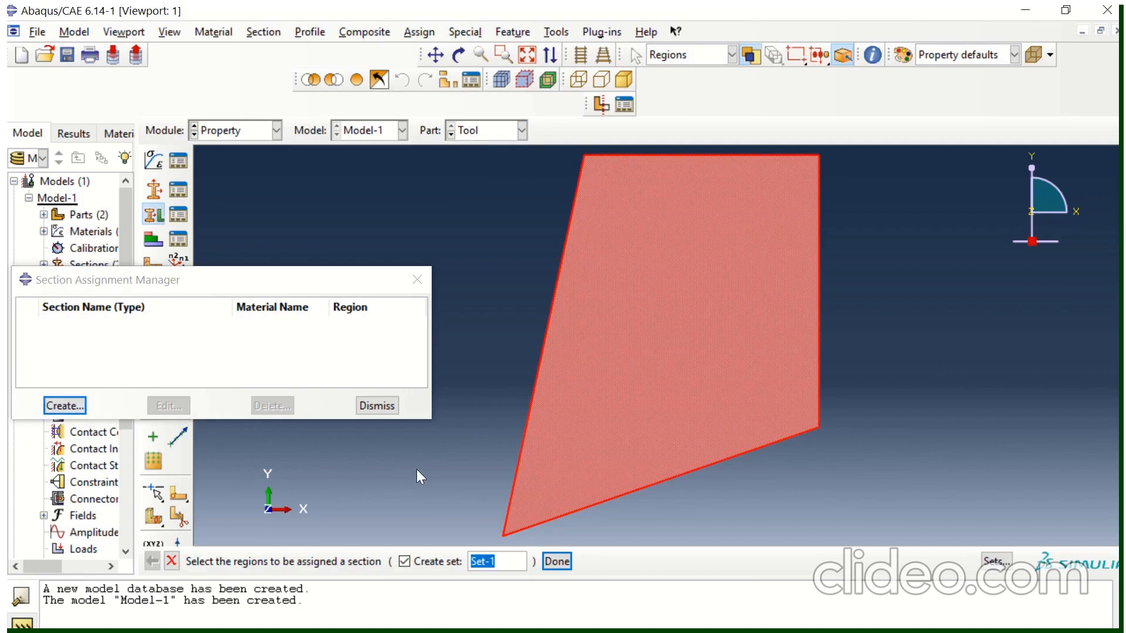
left_click(556, 561)
left_click(72, 405)
left_click(88, 437)
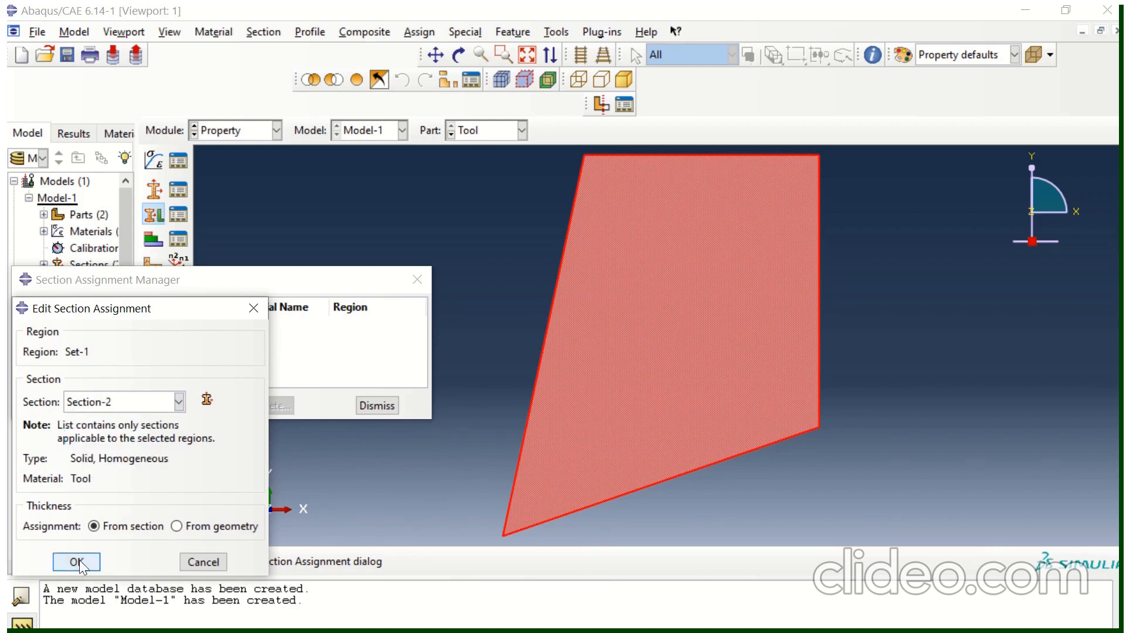
left_click(76, 562)
left_click(369, 409)
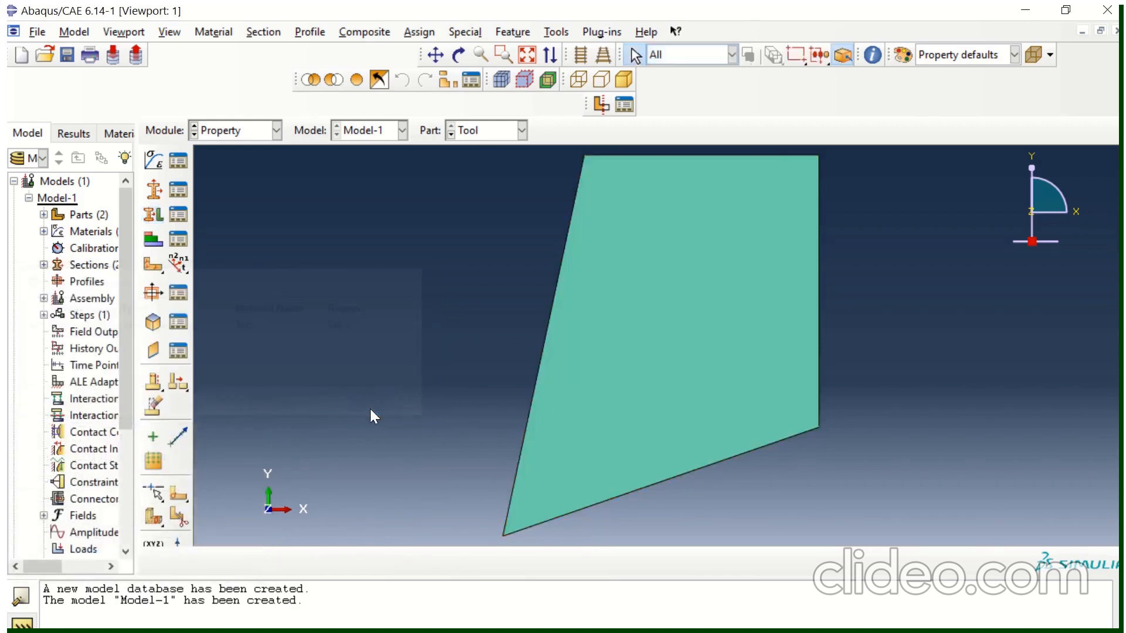
In the Assembly module, create dependent instances of both the Tool and Workpiece parts
left_click(228, 132)
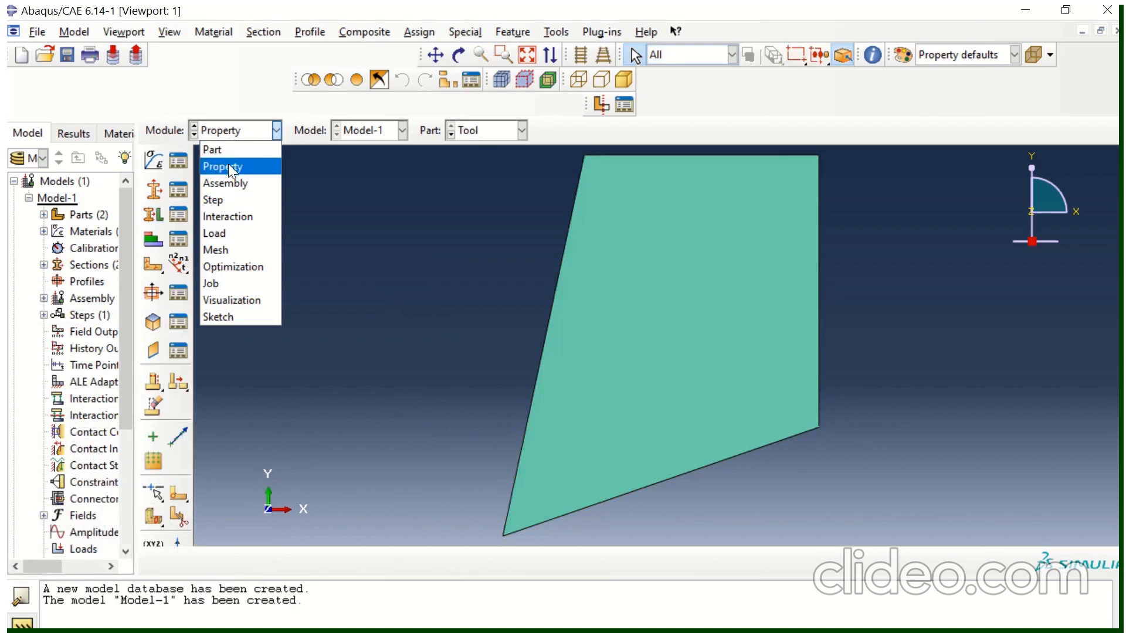
left_click(230, 178)
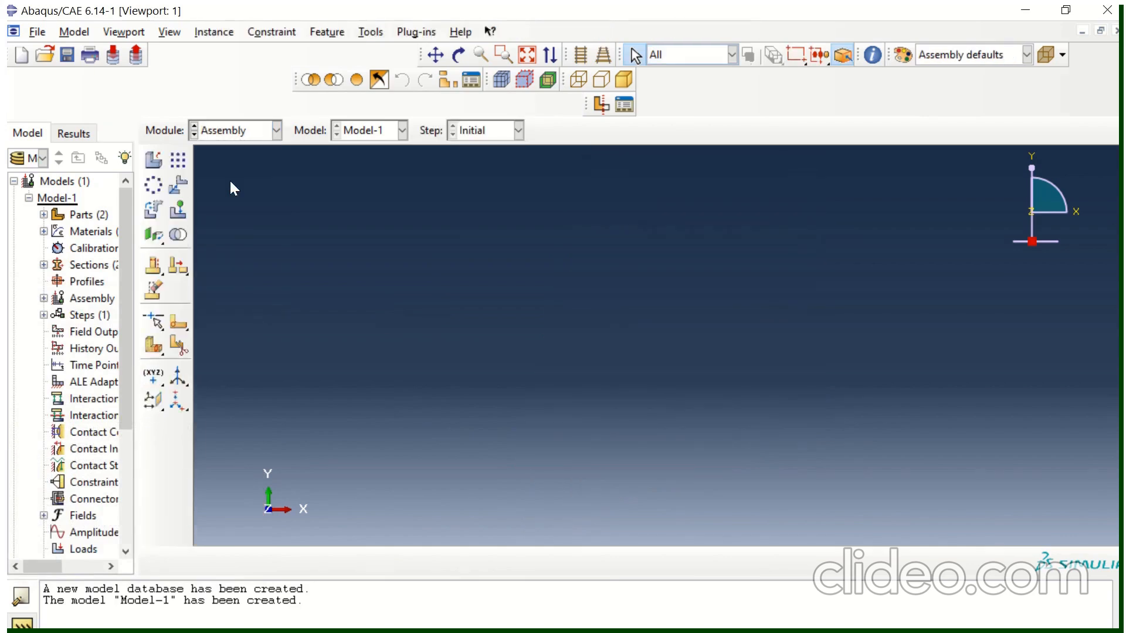
left_click(146, 164)
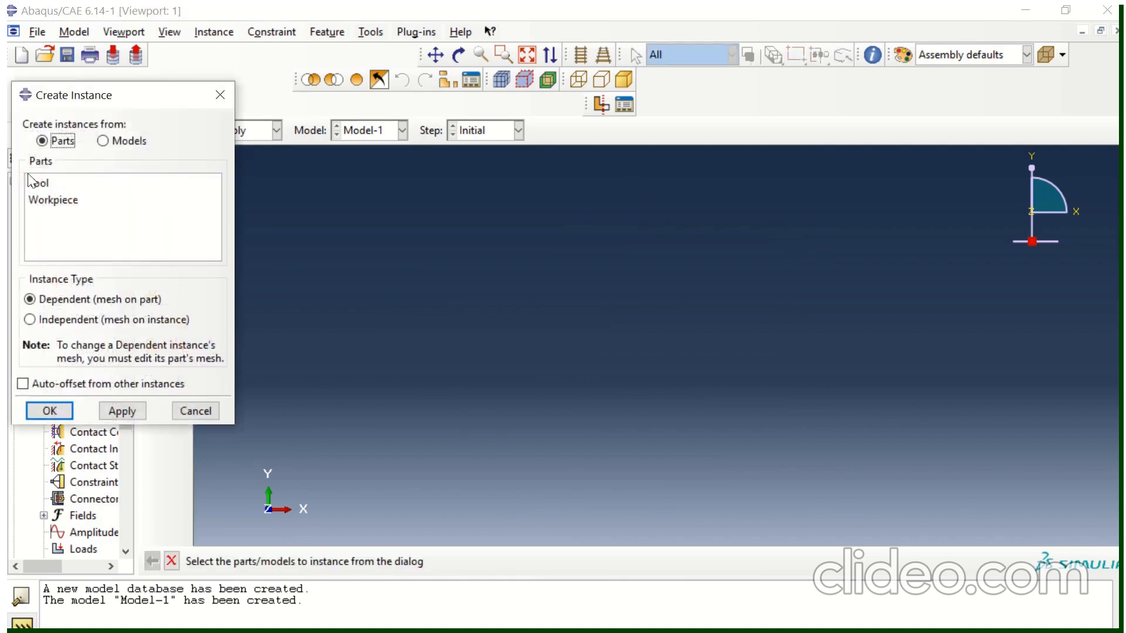
left_click(33, 182)
left_click(47, 200, "shift")
left_click(50, 410)
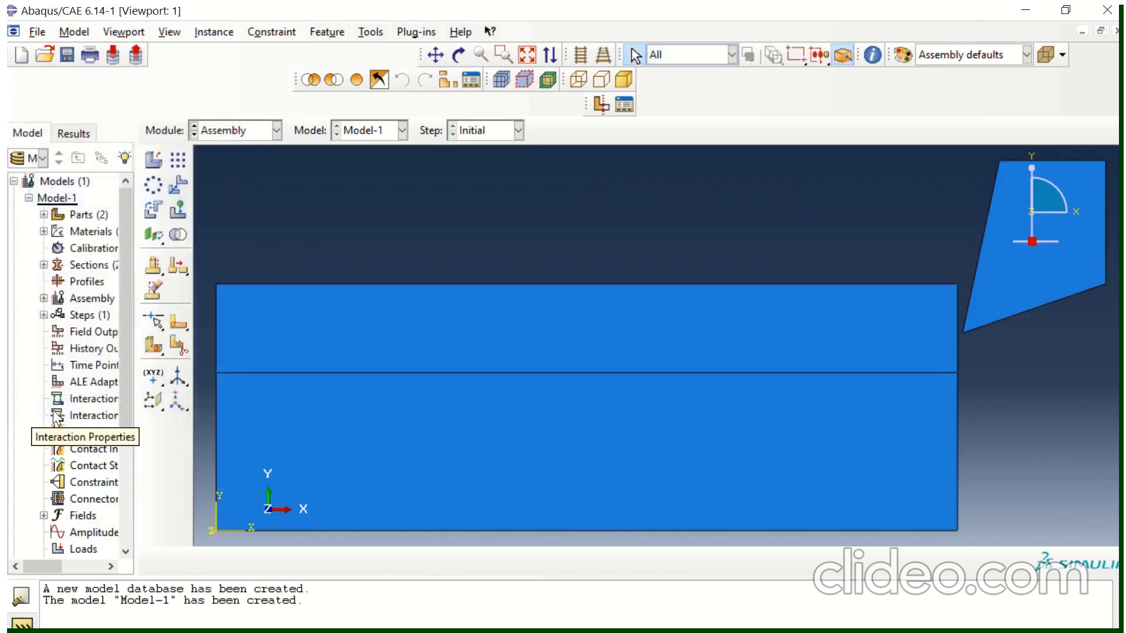
In the Step module, create a Dynamic, Temp-disp, Explicit step after Initial and set its time period to 0.02
left_click(252, 130)
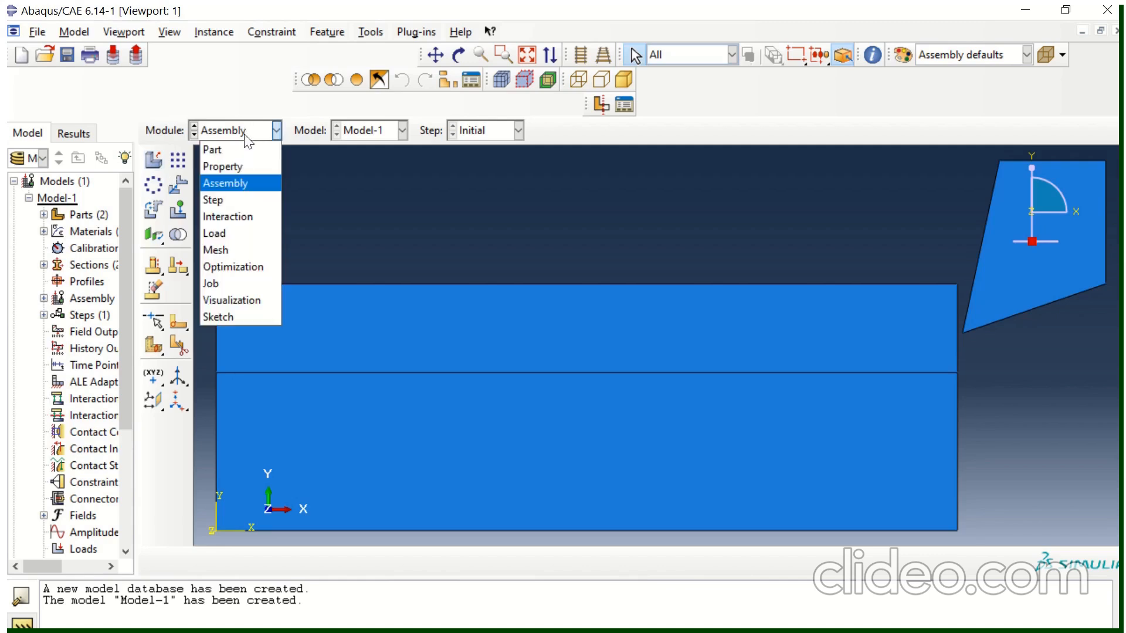
left_click(235, 200)
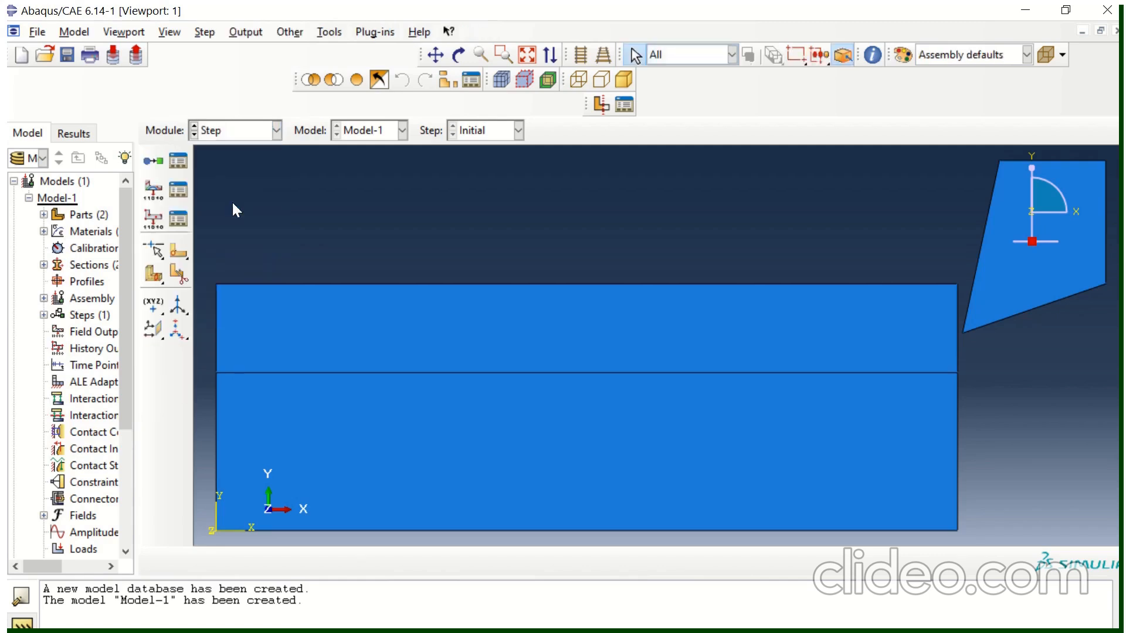
left_click(184, 167)
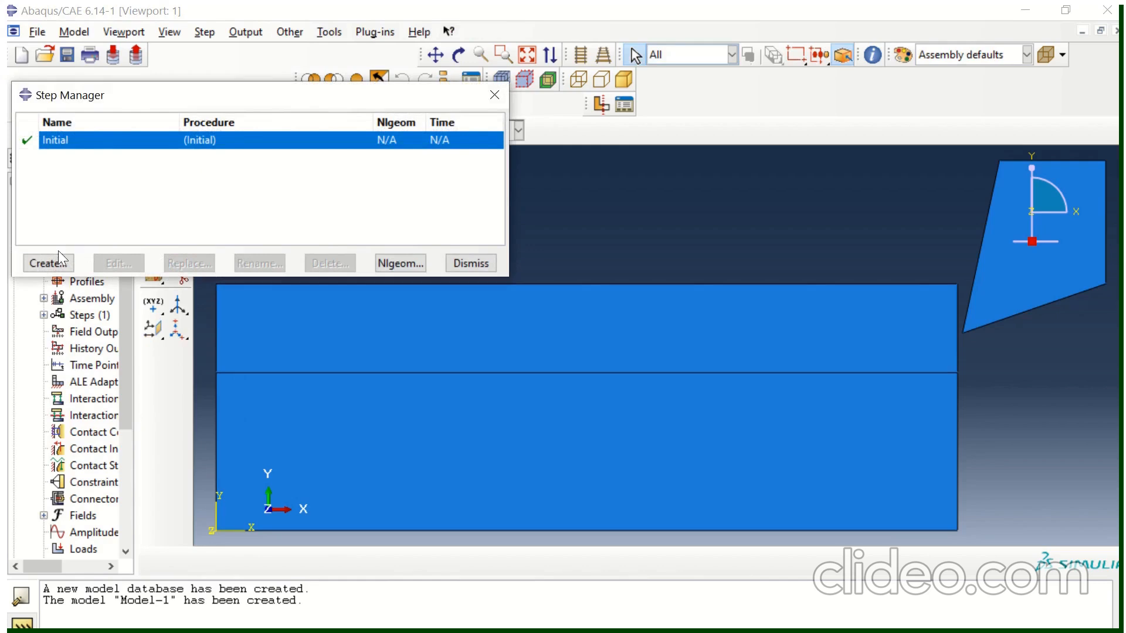
left_click(43, 265)
left_click(54, 327)
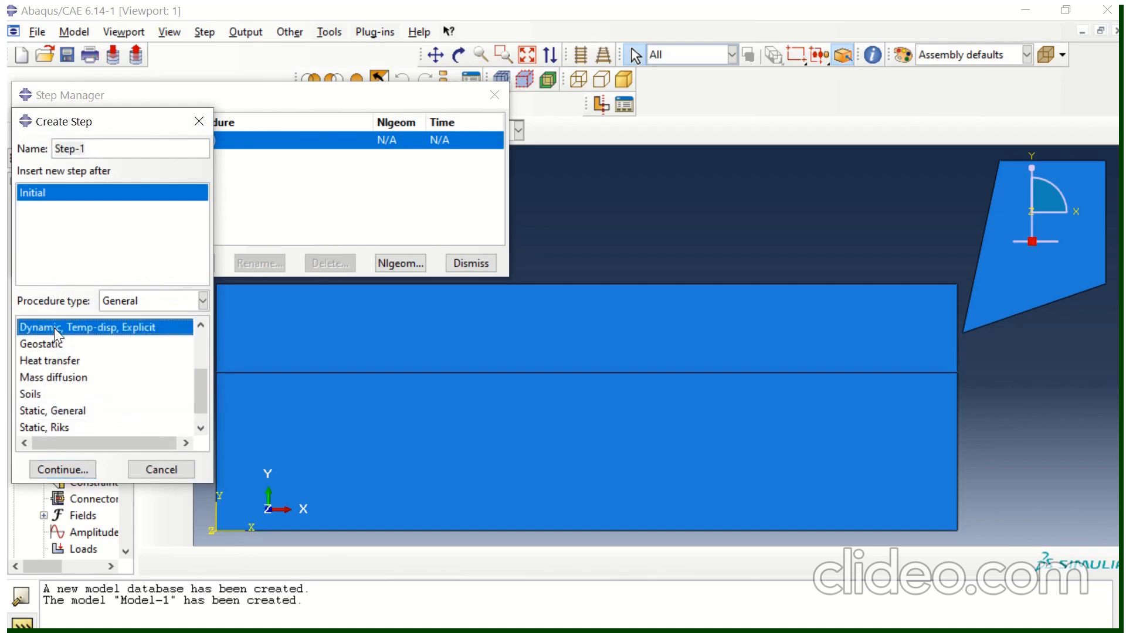
left_click(63, 470)
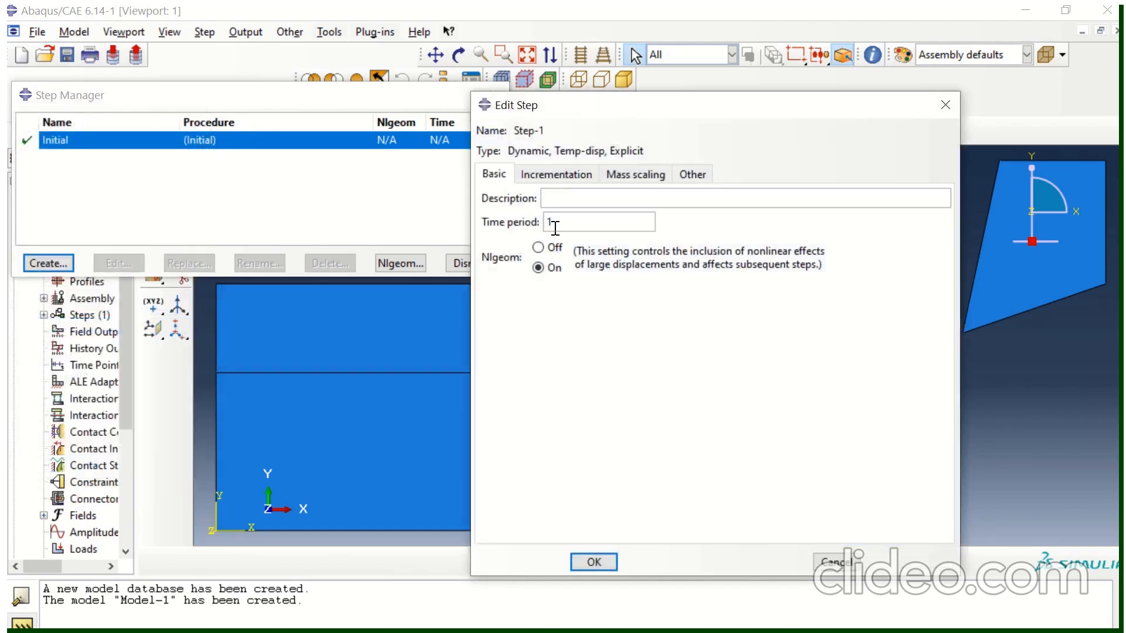
left_click(552, 225)
type("0.02")
Add semi-automatic mass scaling by a factor of 1e-7 for the whole model at the beginning of Step-1 and save the step
left_click(640, 171)
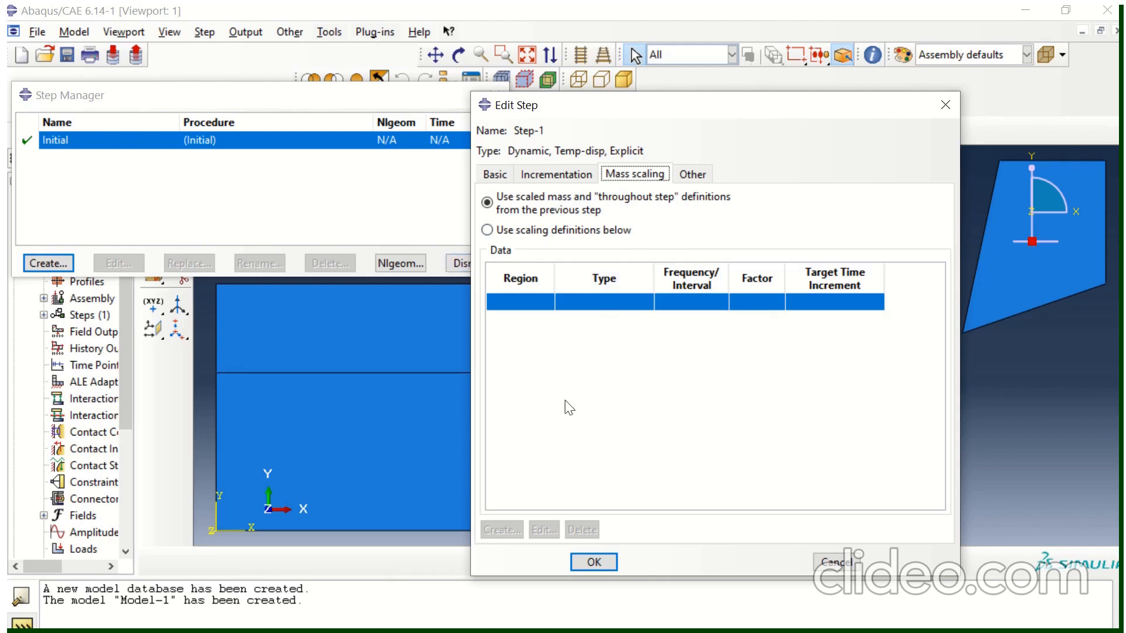
left_click(516, 231)
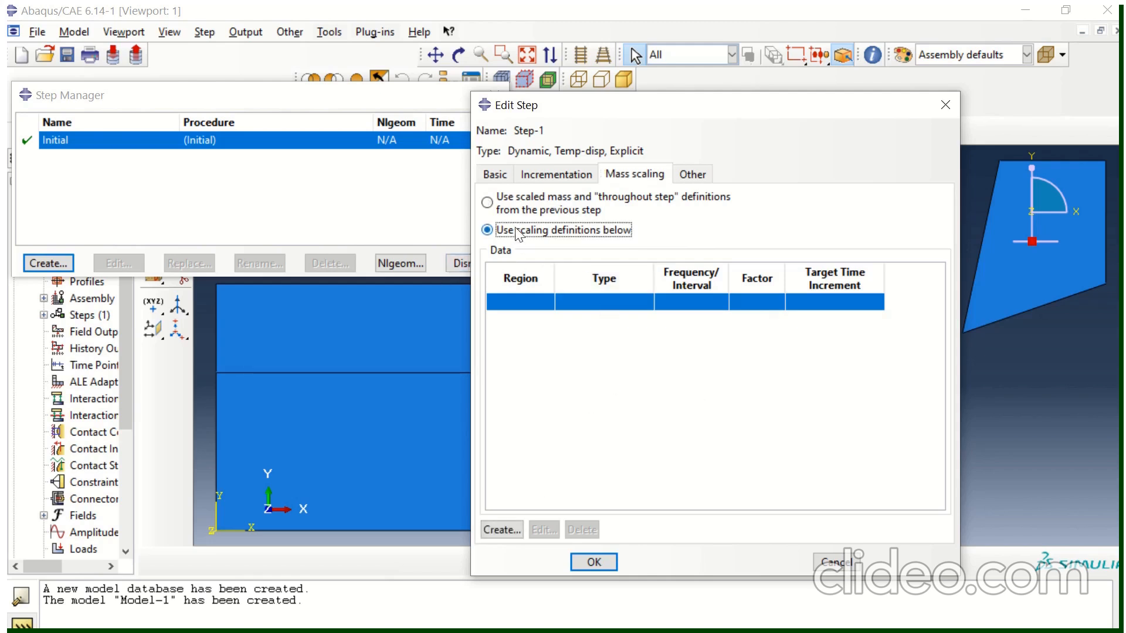
left_click(501, 530)
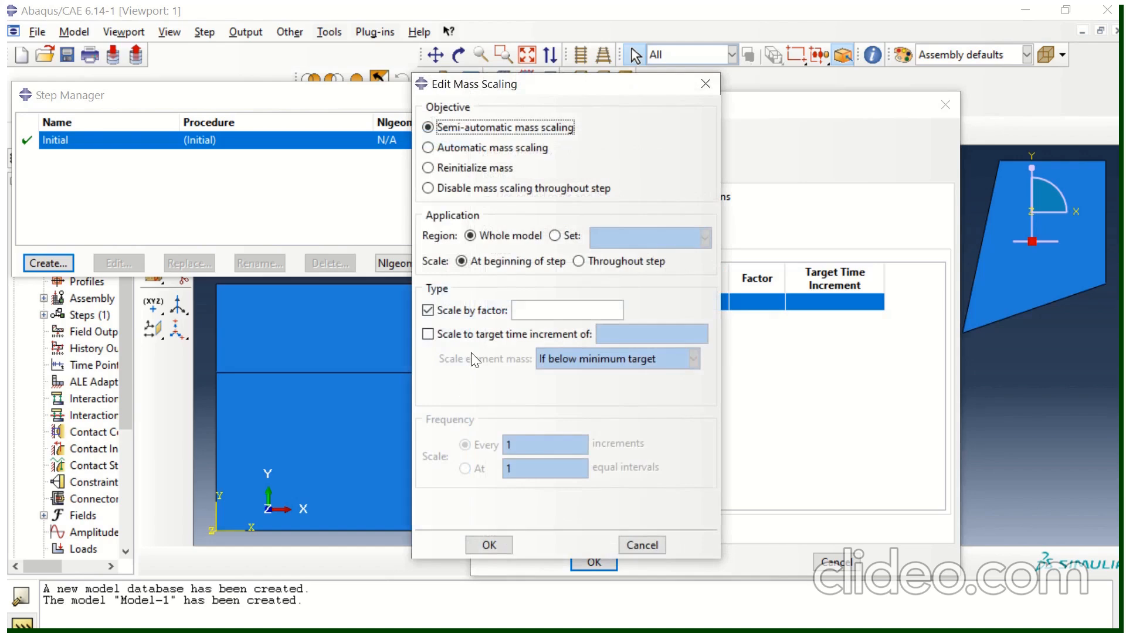
left_click(534, 316)
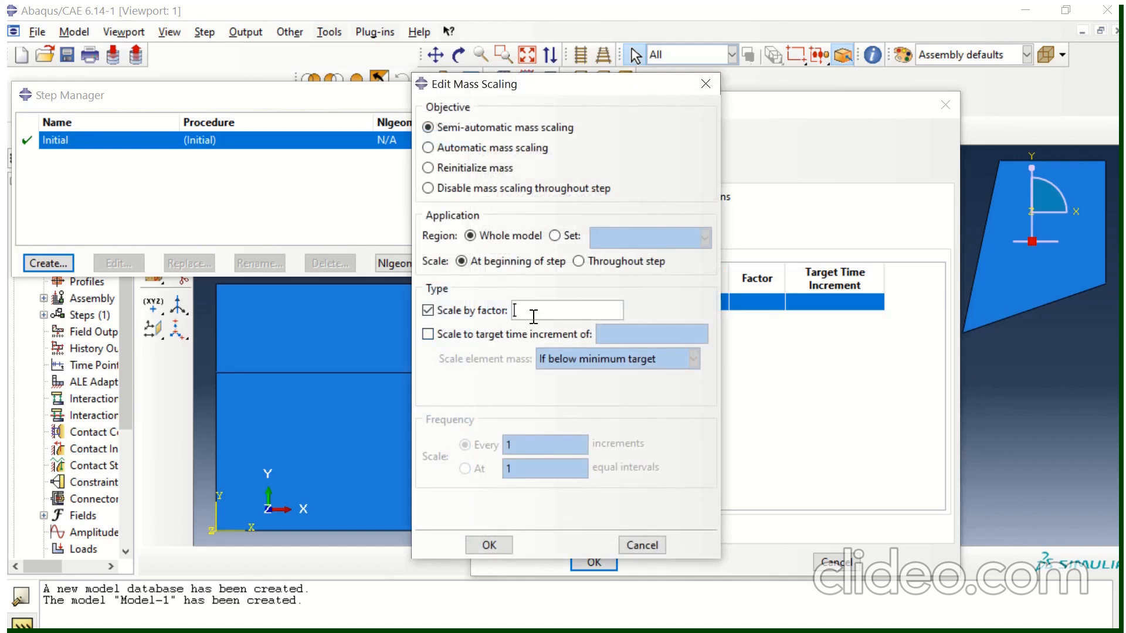
type("1e-7")
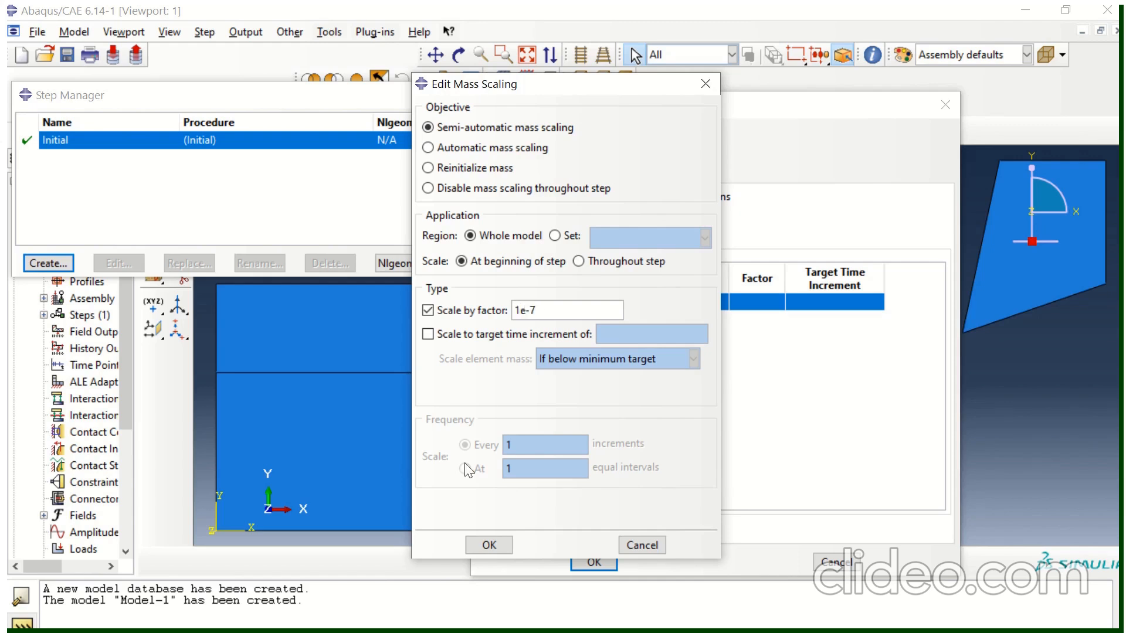
left_click(492, 544)
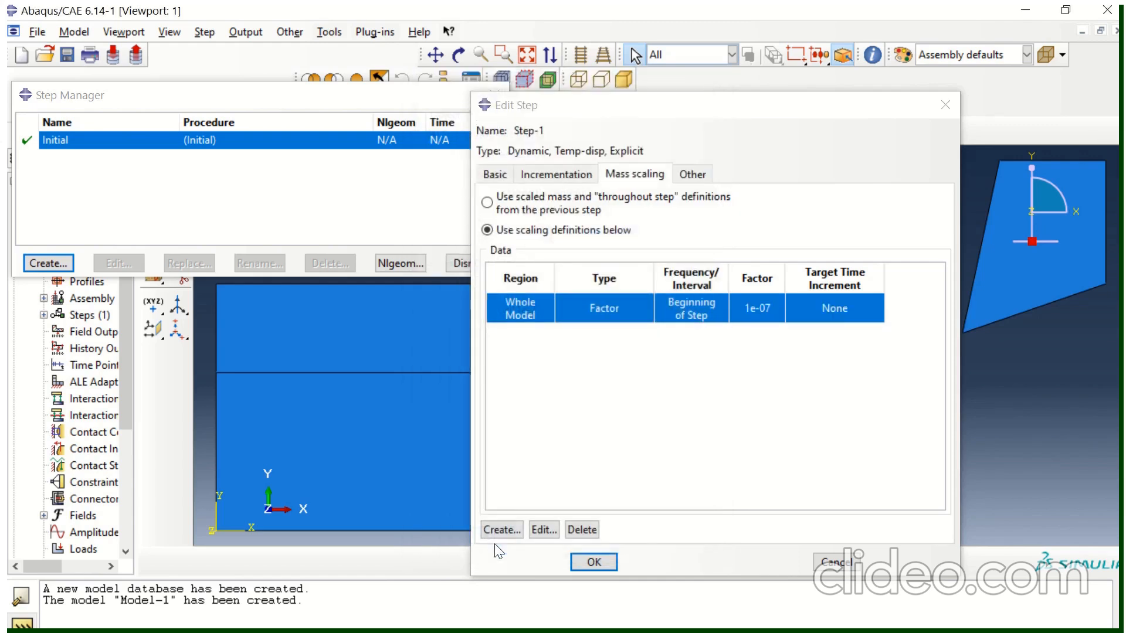
left_click(593, 562)
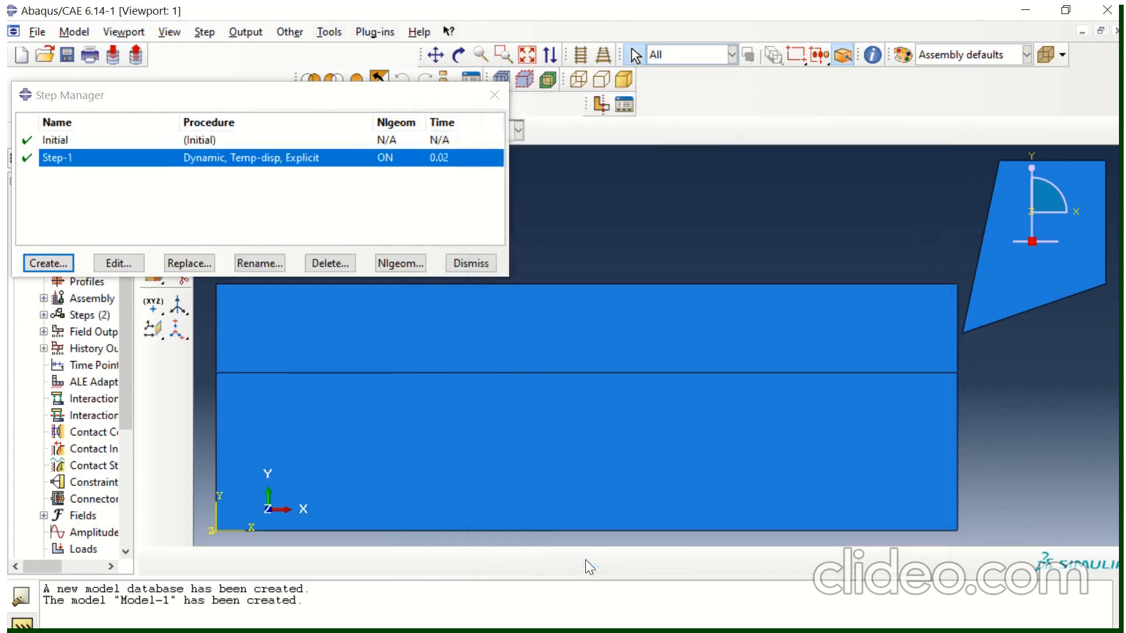
Reopen Step-1 to check its mass scaling definition, and close the Step Manager
left_click(118, 263)
left_click(645, 175)
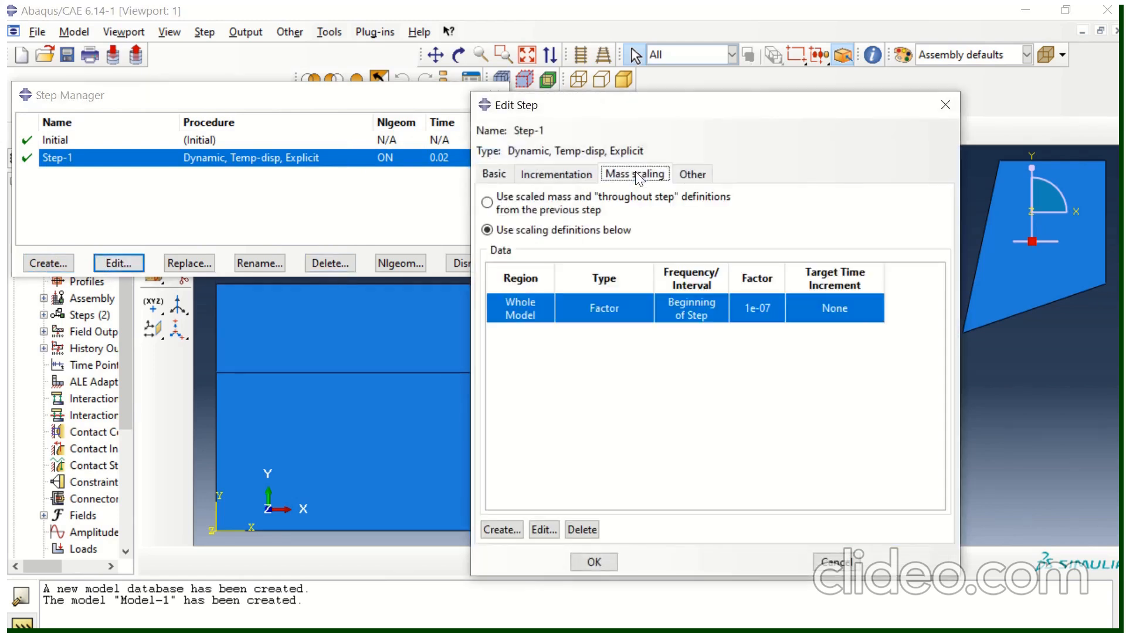
left_click(593, 562)
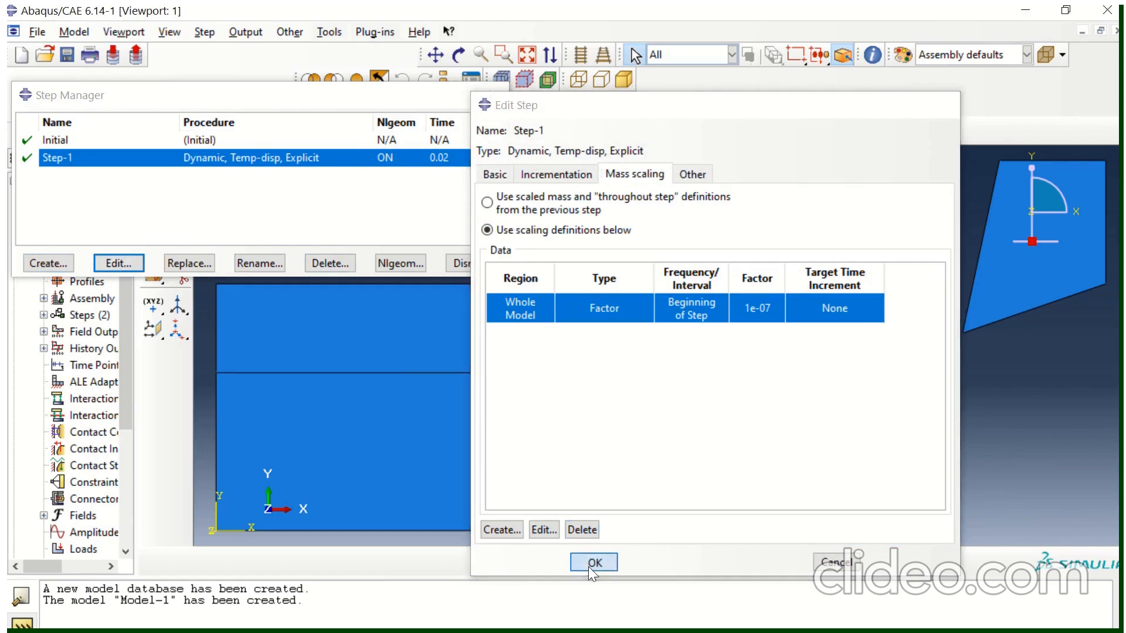
left_click(467, 264)
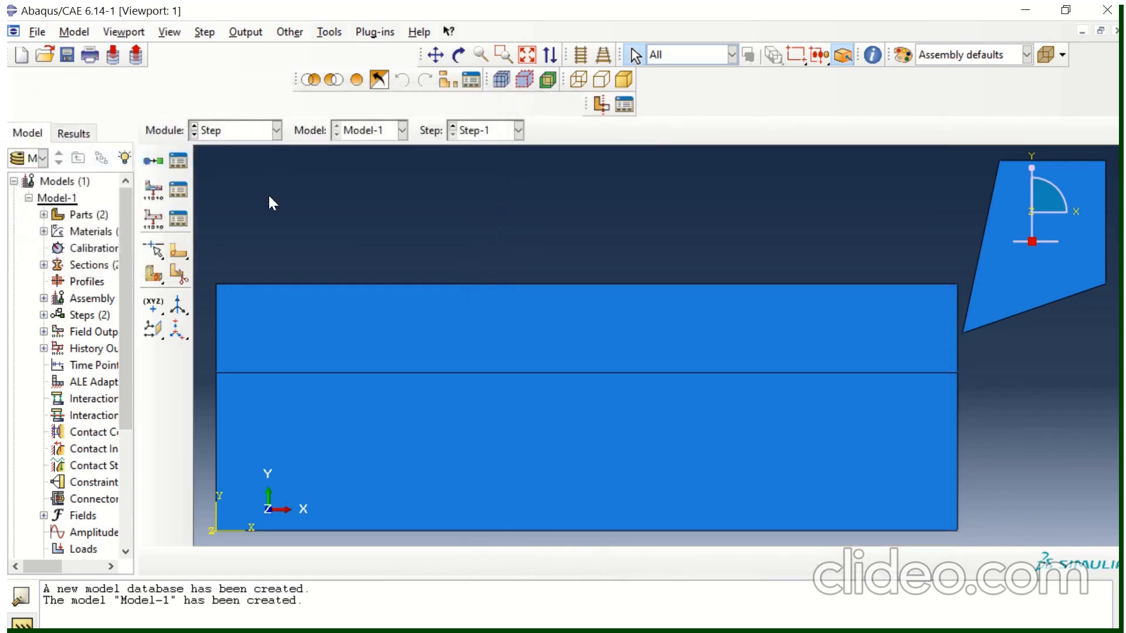
Add the STATUS variable to the F-Output-1 field output request, save it and close the Field Output Requests Manager
left_click(178, 191)
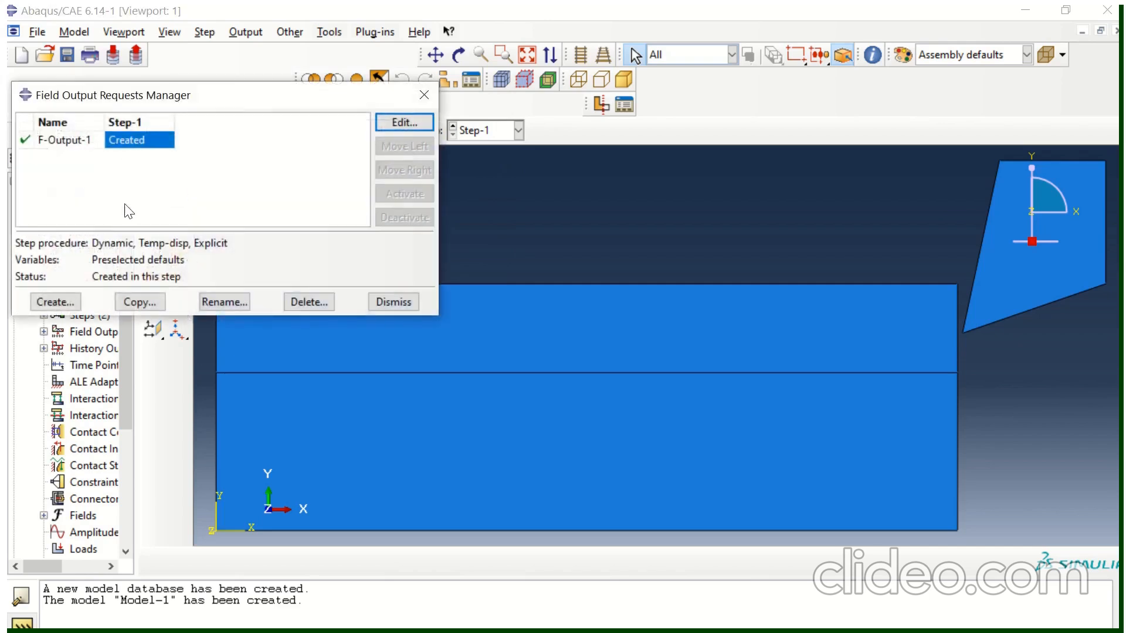
left_click(413, 123)
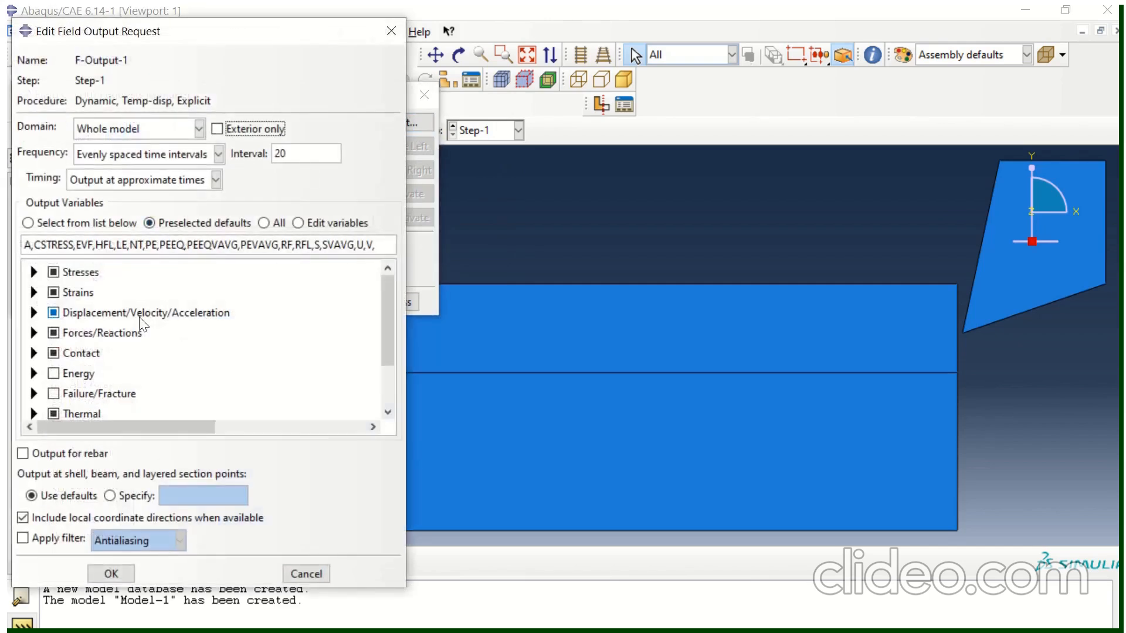
scroll(139, 371, "down", 2)
scroll(138, 371, "down", 1)
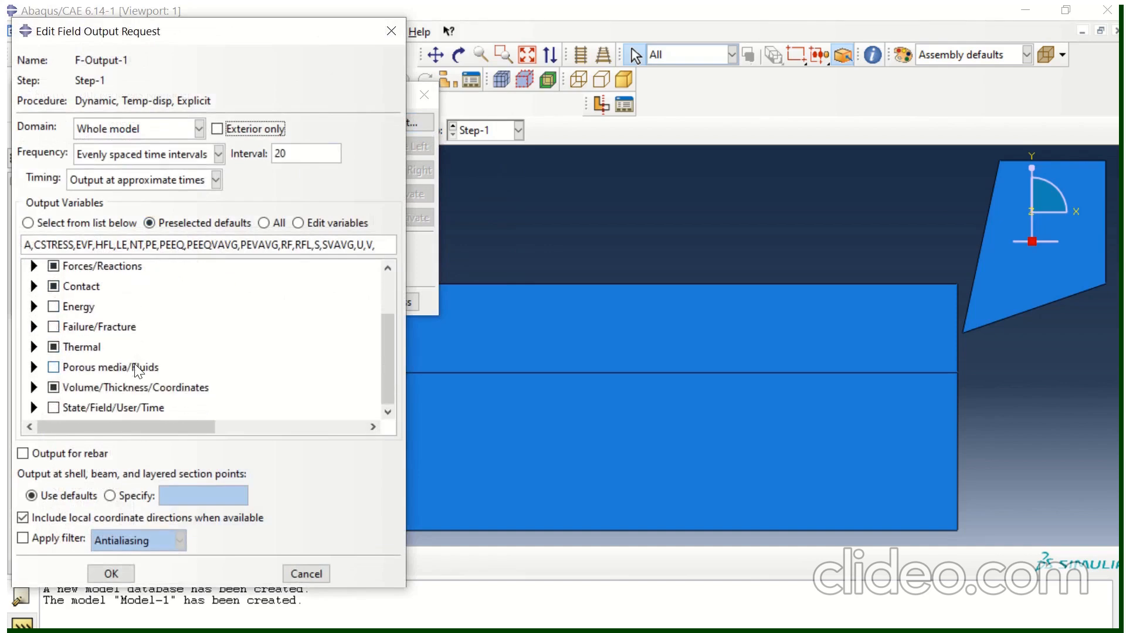
left_click(34, 408)
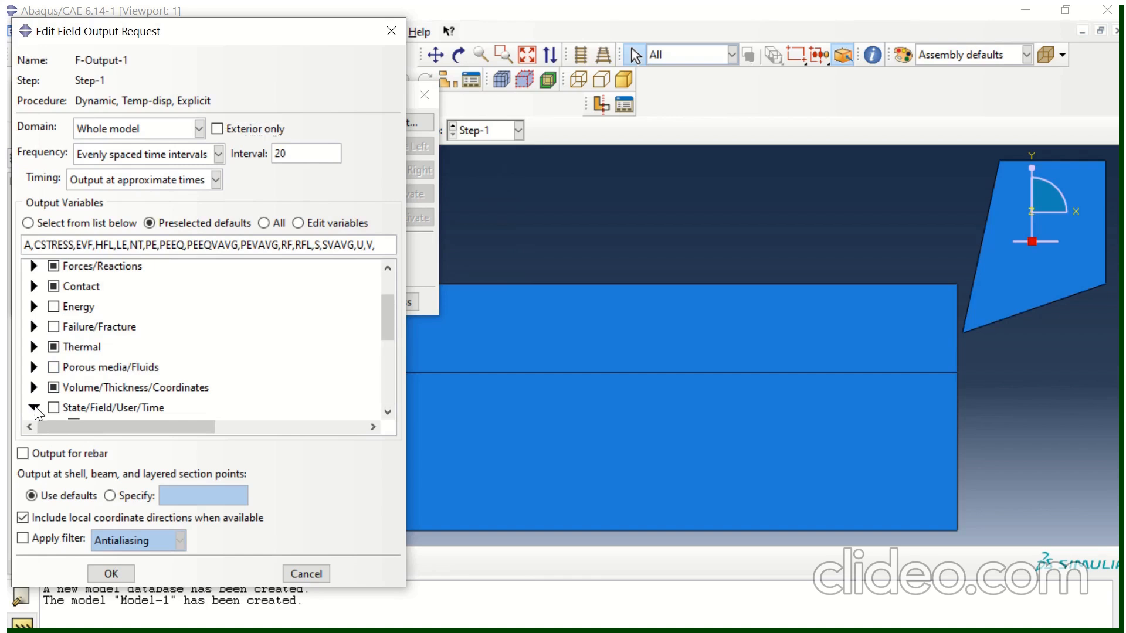
scroll(226, 389, "down", 4)
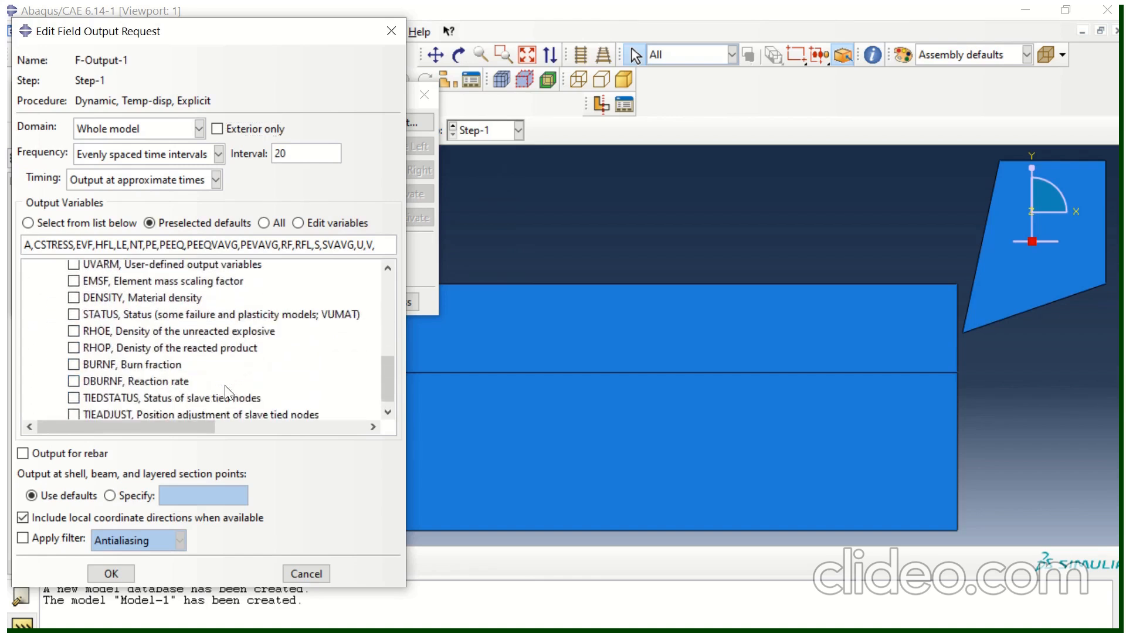
left_click(75, 314)
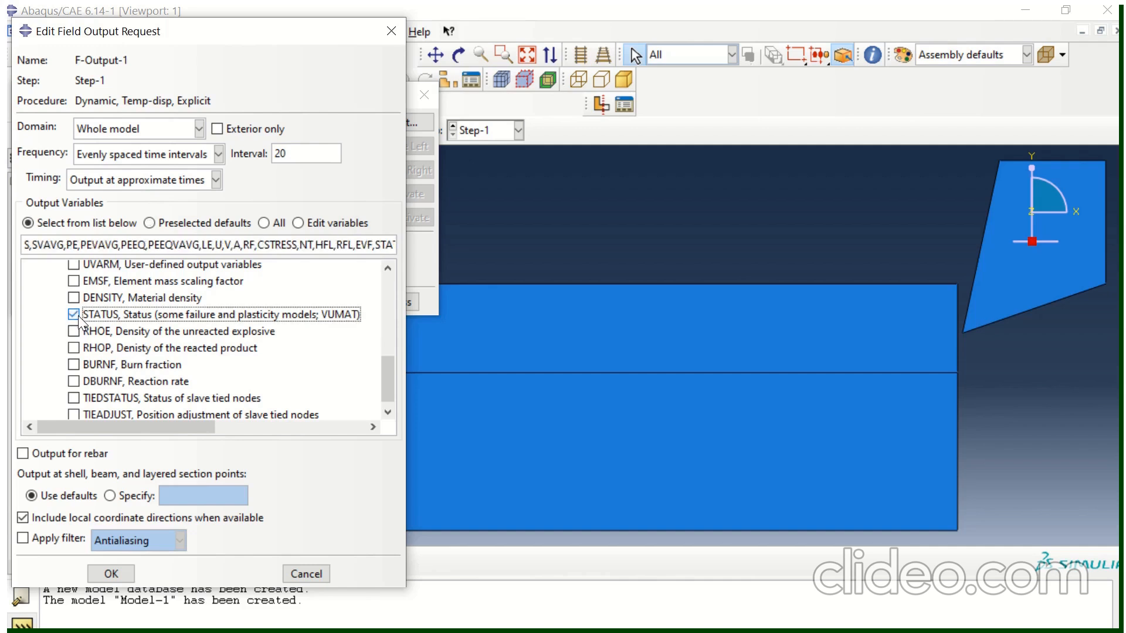
left_click(111, 574)
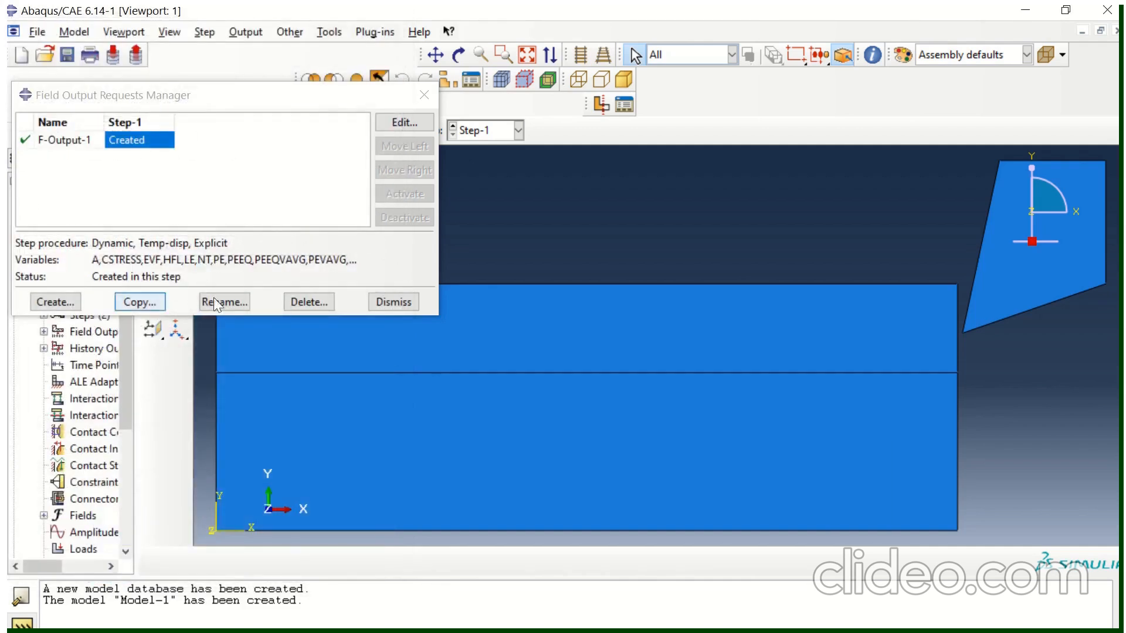
left_click(392, 301)
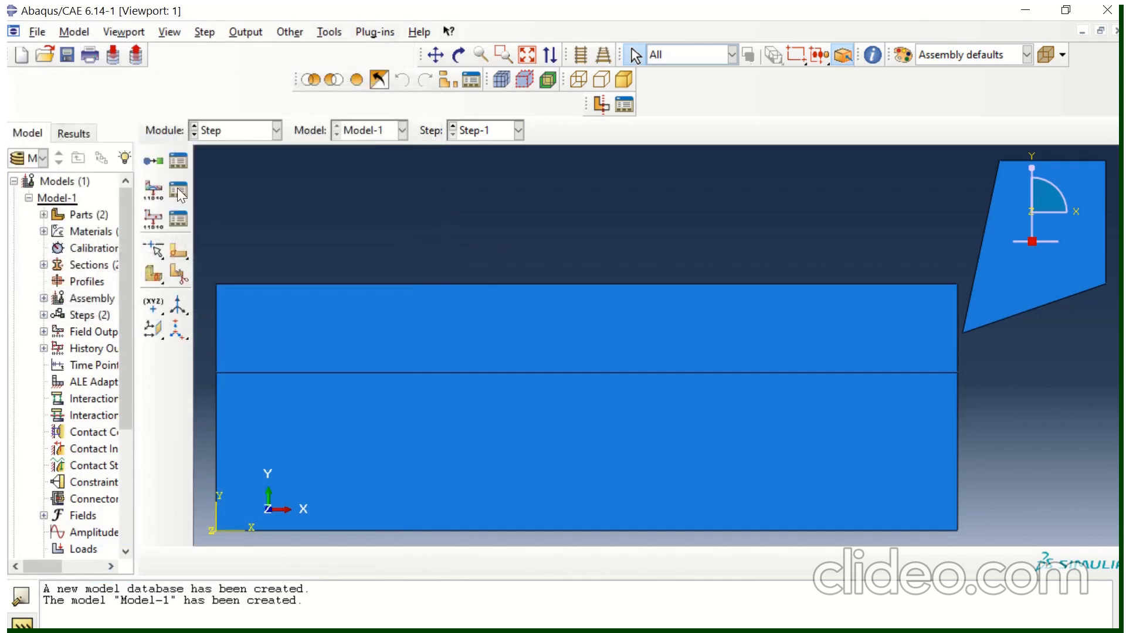
Check the H-Output-1 history output request, keeping its preselected defaults, and close the History Output Requests Manager
left_click(179, 219)
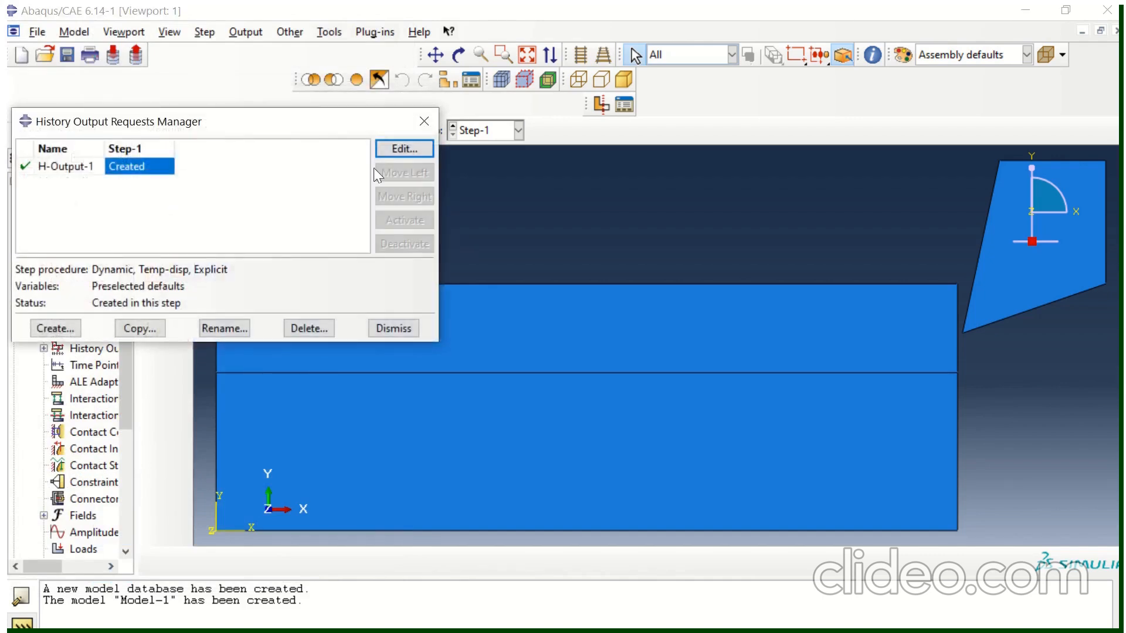
left_click(408, 153)
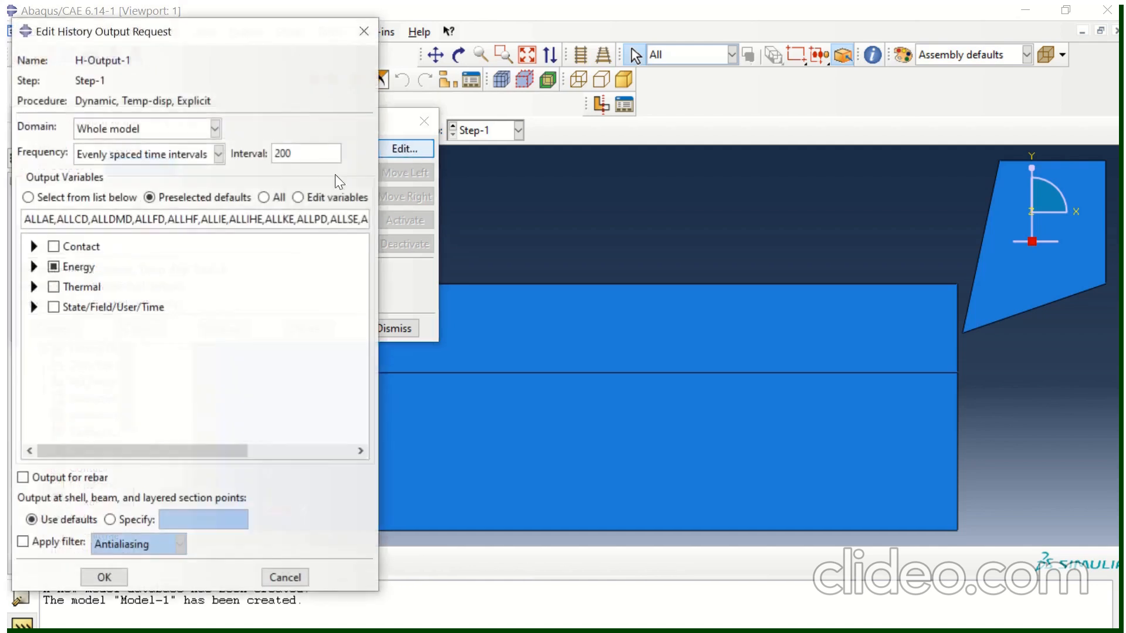
left_click(104, 579)
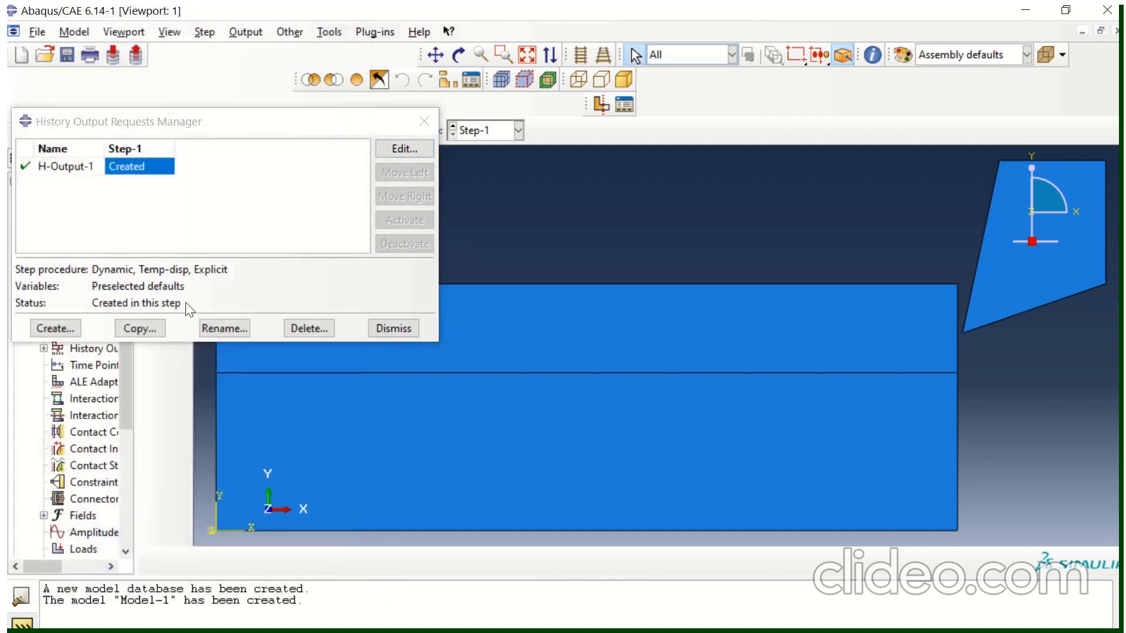
left_click(385, 336)
Switch to the Mesh module and display the Workpiece part for meshing
left_click(211, 131)
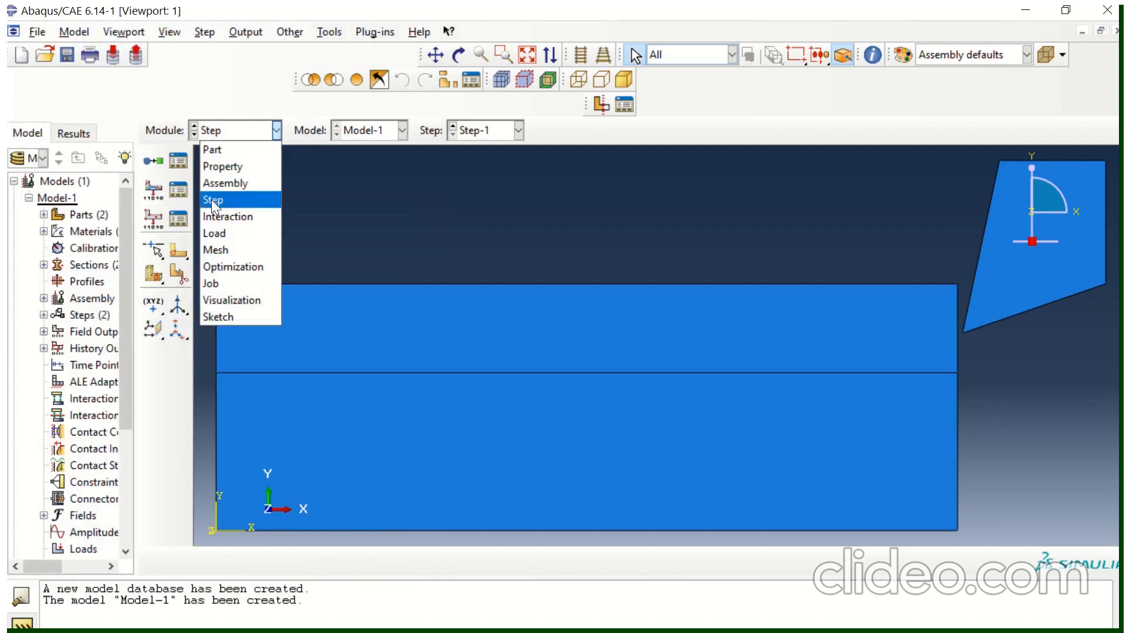
left_click(217, 252)
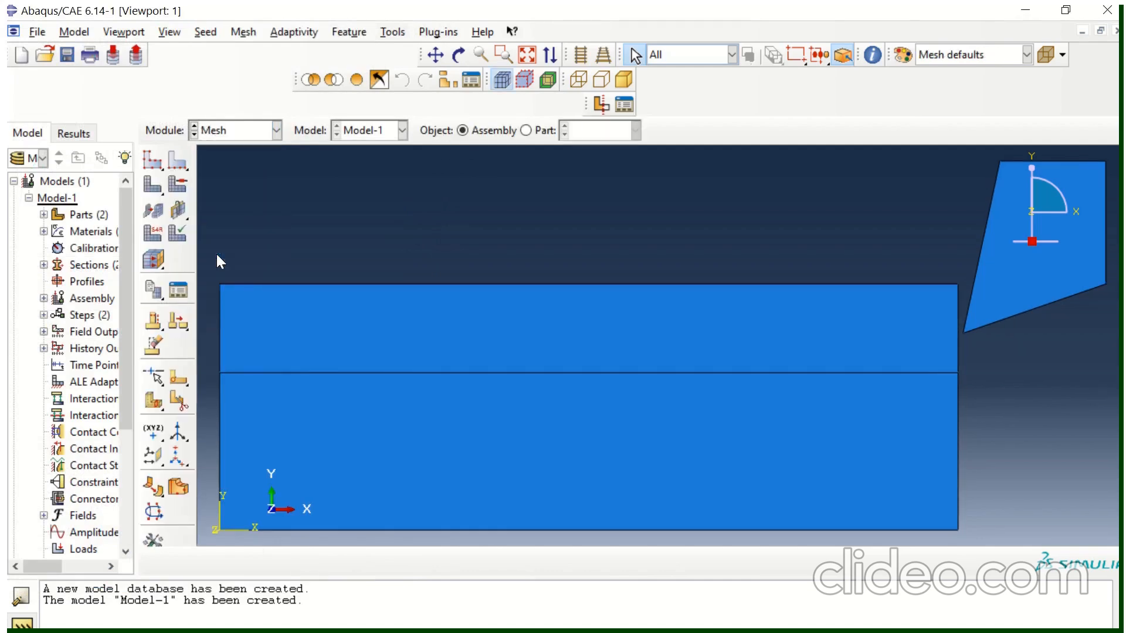
left_click(530, 130)
left_click(593, 130)
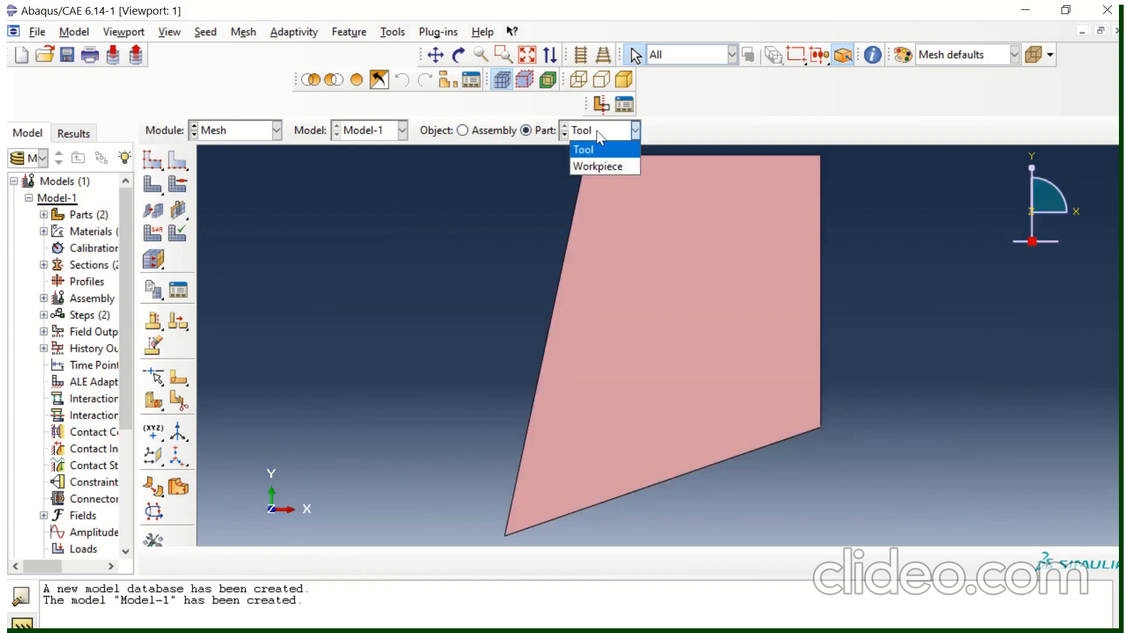
left_click(599, 168)
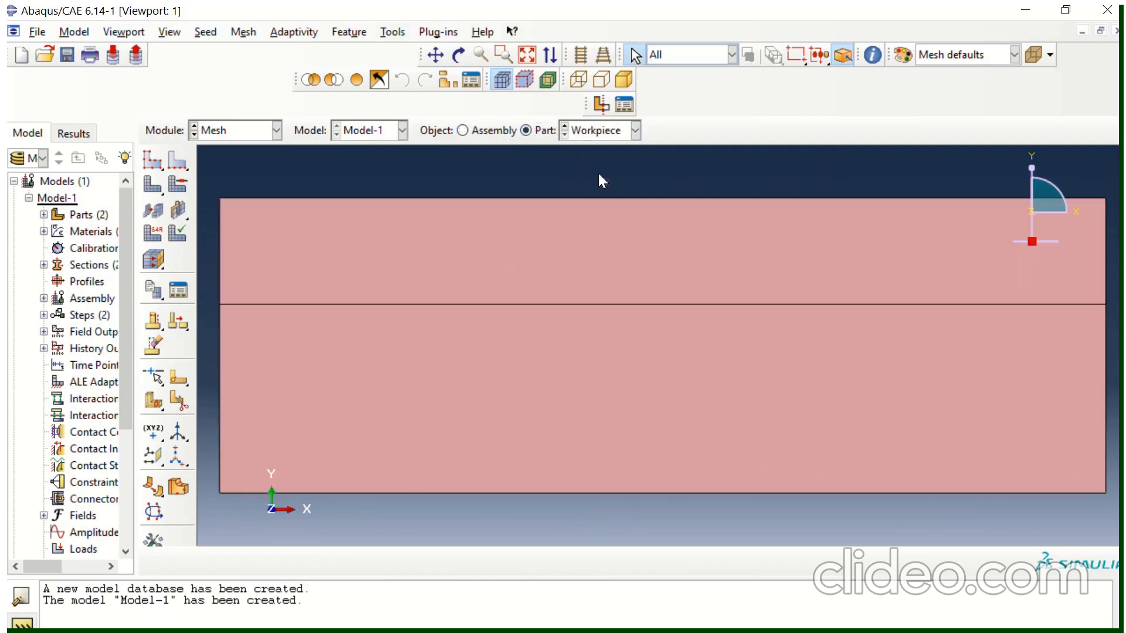
Seed the workpiece's top and bottom edges by number with 125 elements and no bias
left_click(171, 163)
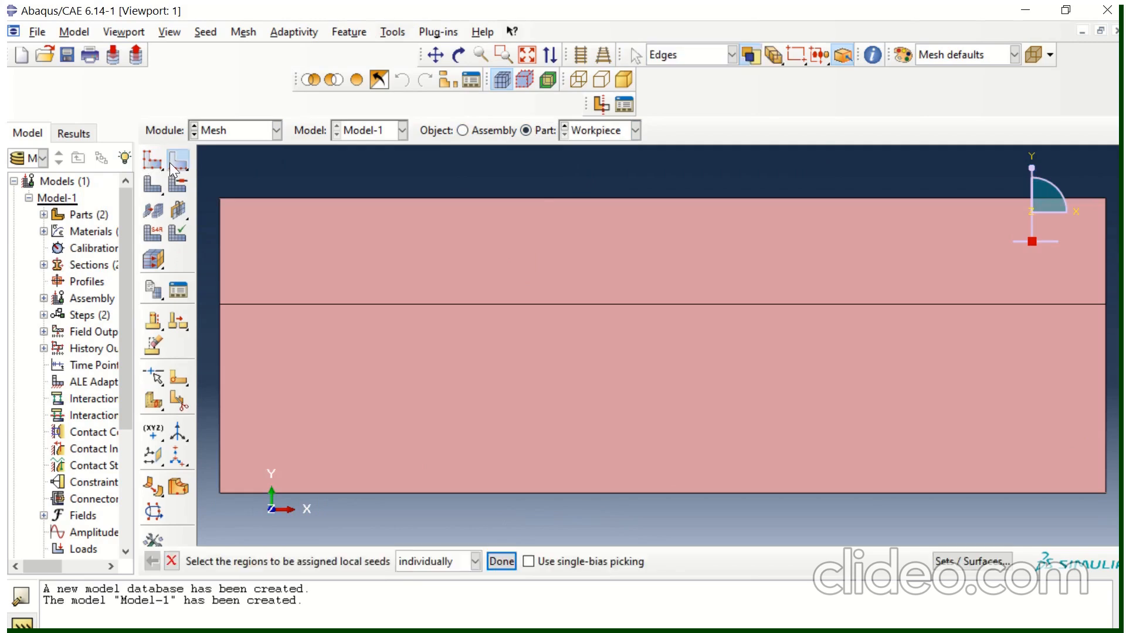
left_click(421, 199)
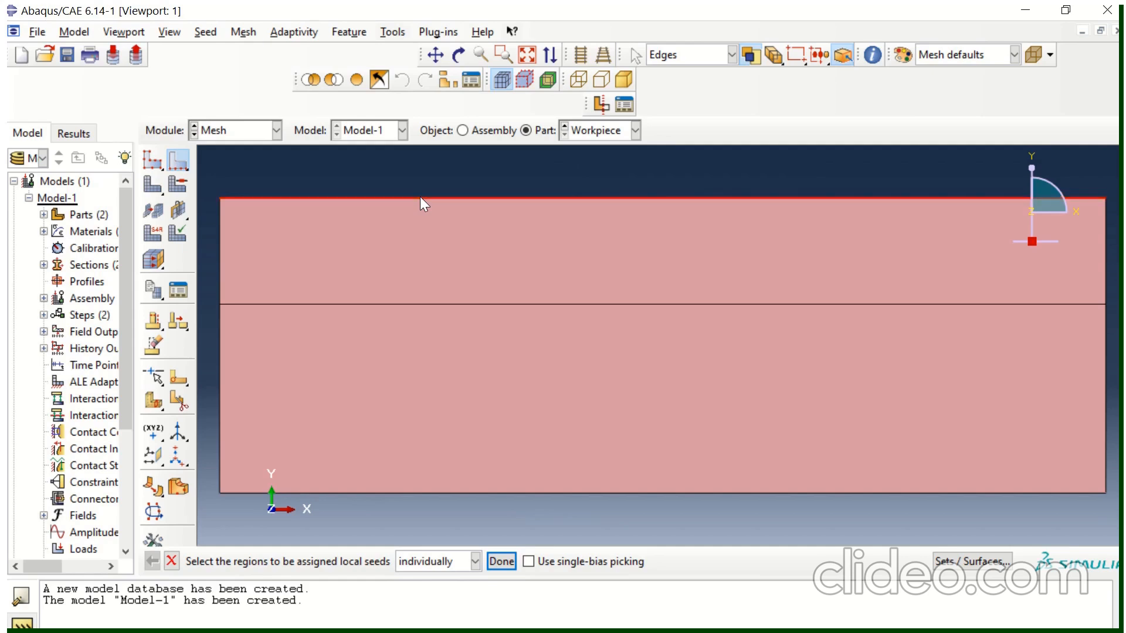
left_click(435, 493, "shift")
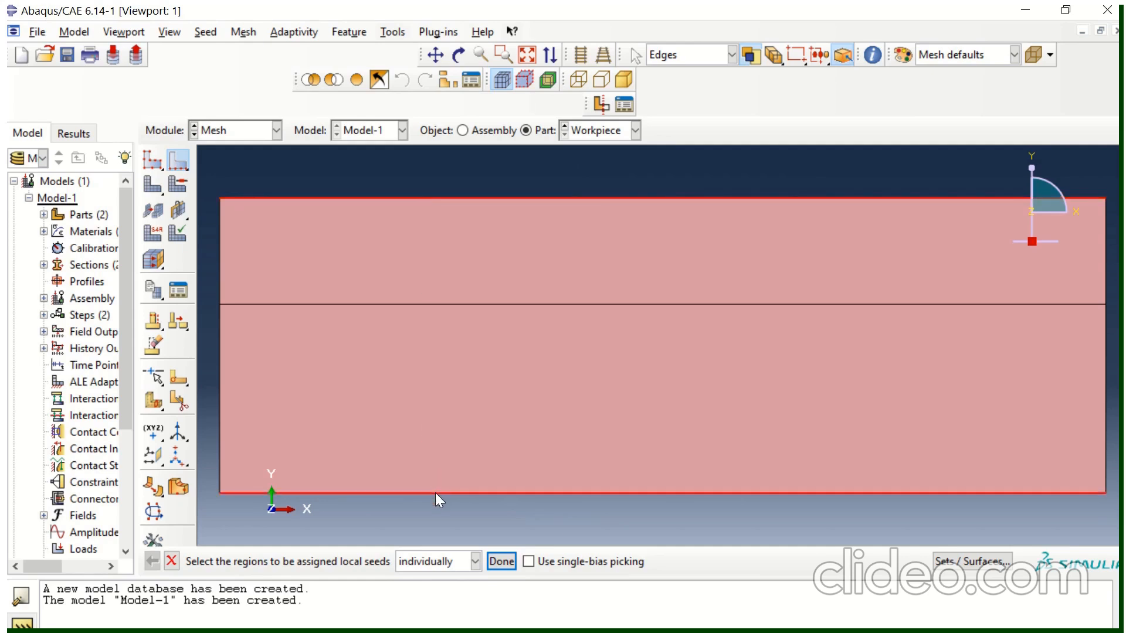
left_click(504, 561)
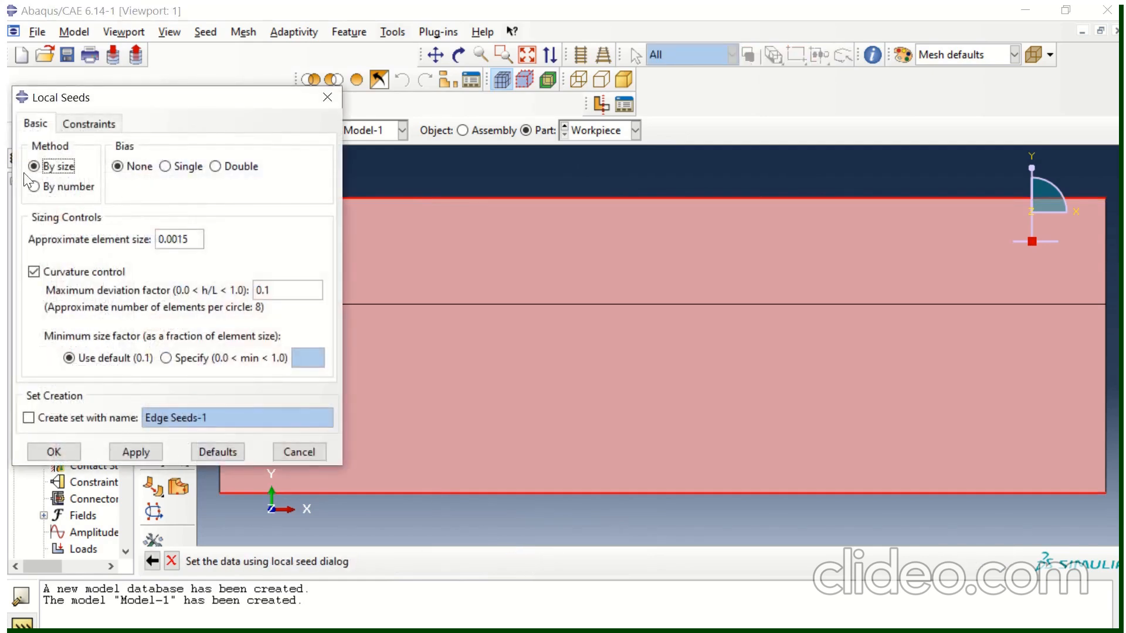
left_click(34, 186)
left_click(159, 239)
double_click(173, 240)
type("125")
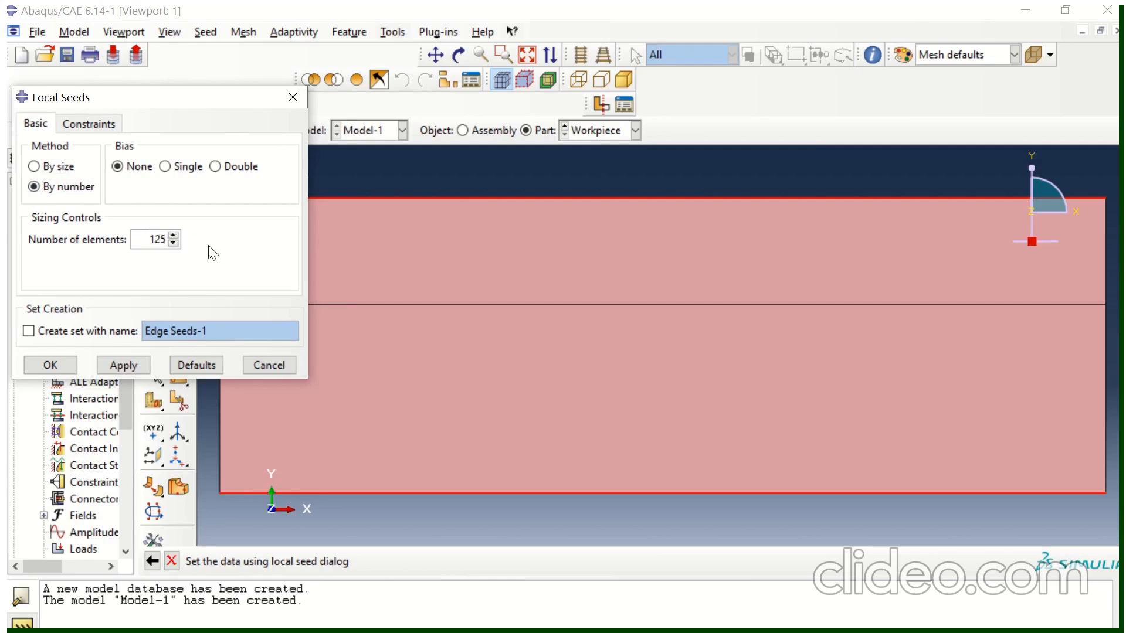
left_click(126, 364)
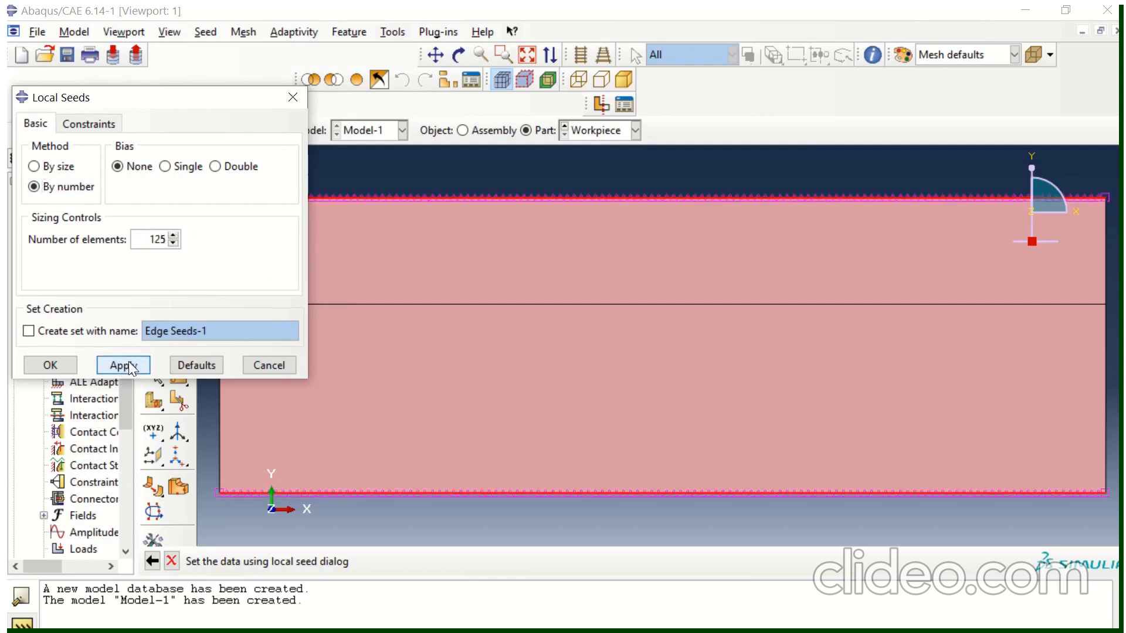
left_click(70, 363)
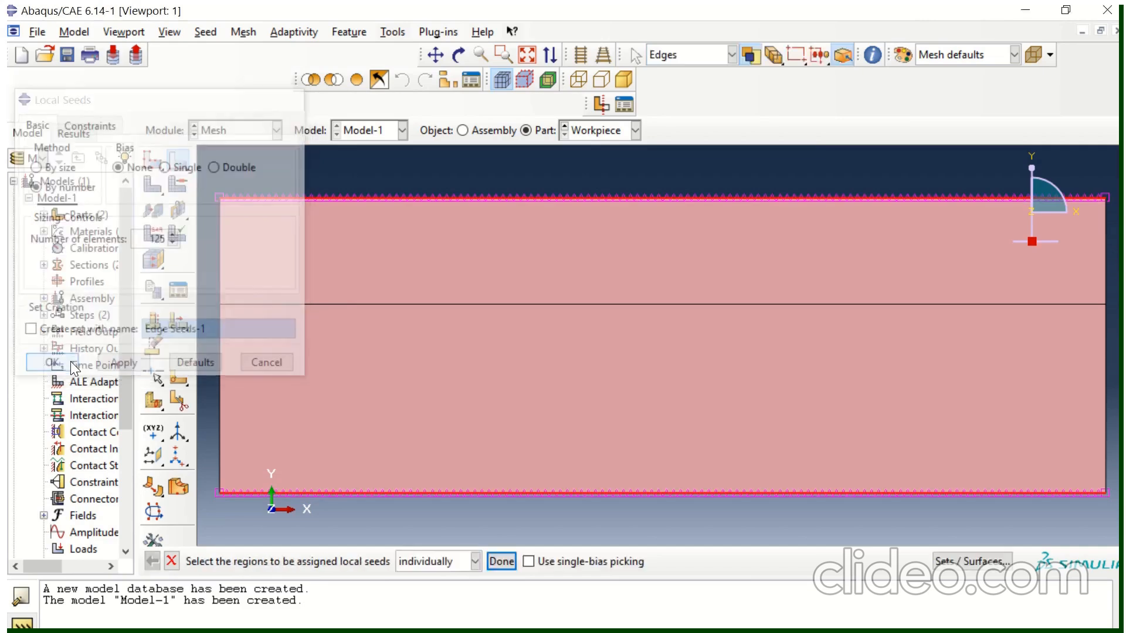
Seed the two vertical side edges of the workpiece's upper region with 30 elements each
left_click(219, 235)
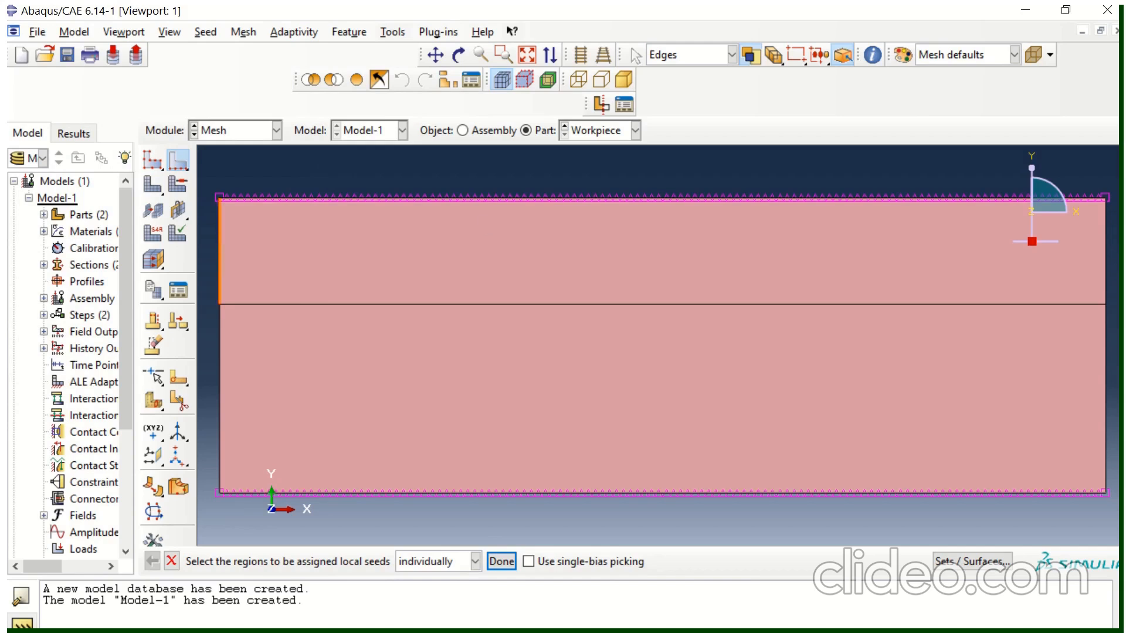
left_click(1105, 251, "shift")
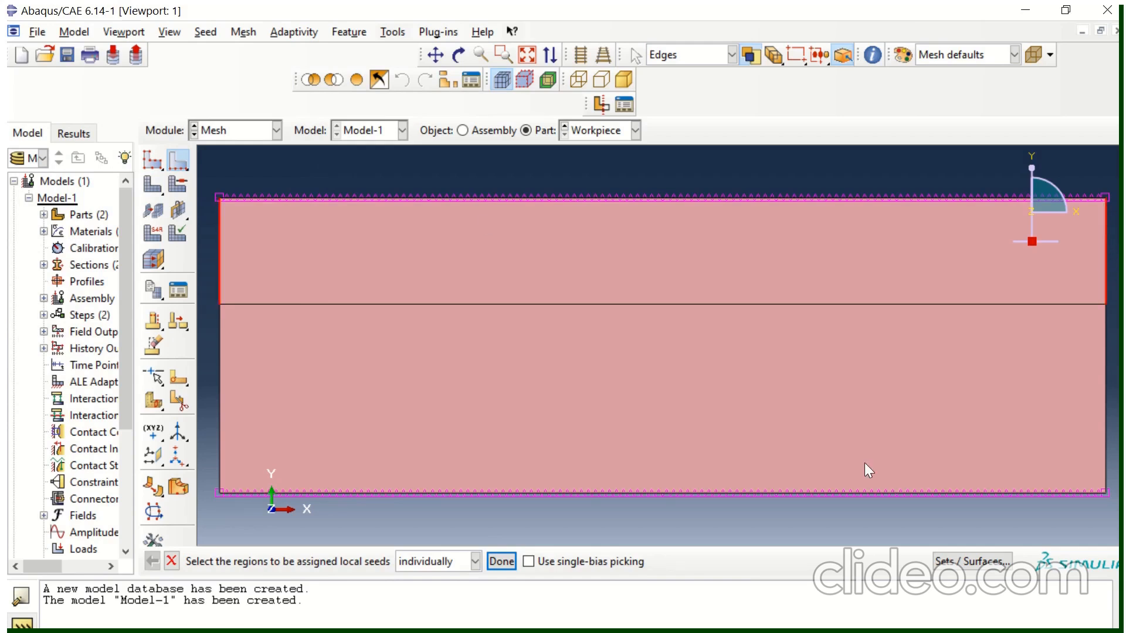
left_click(507, 560)
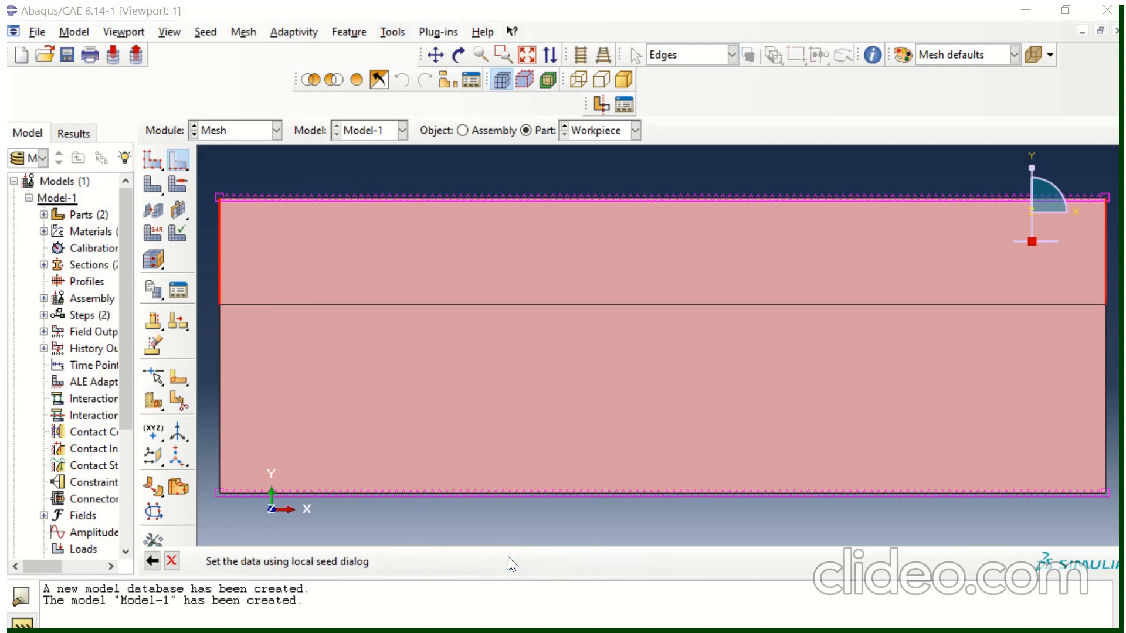
left_click_drag(141, 240, 179, 240)
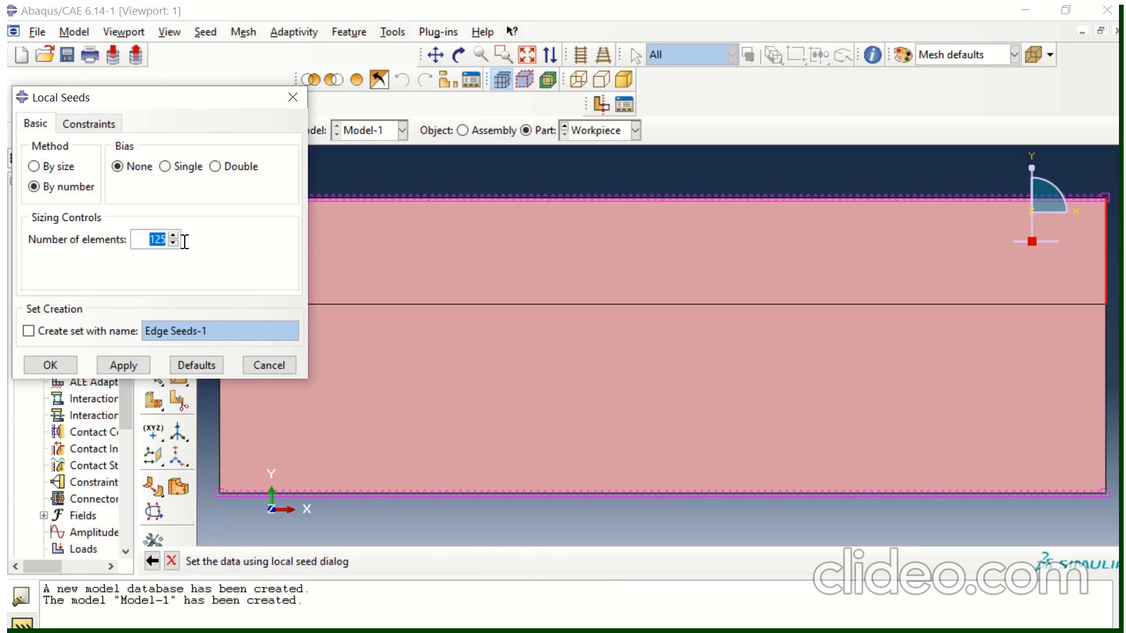
type("30")
left_click(122, 366)
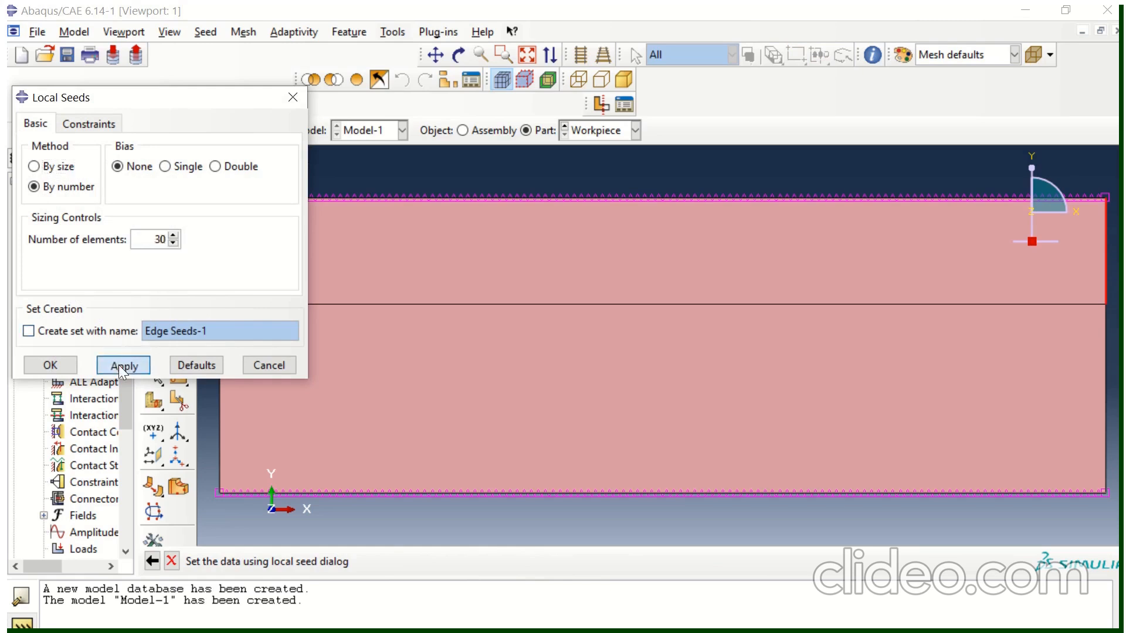
left_click(52, 364)
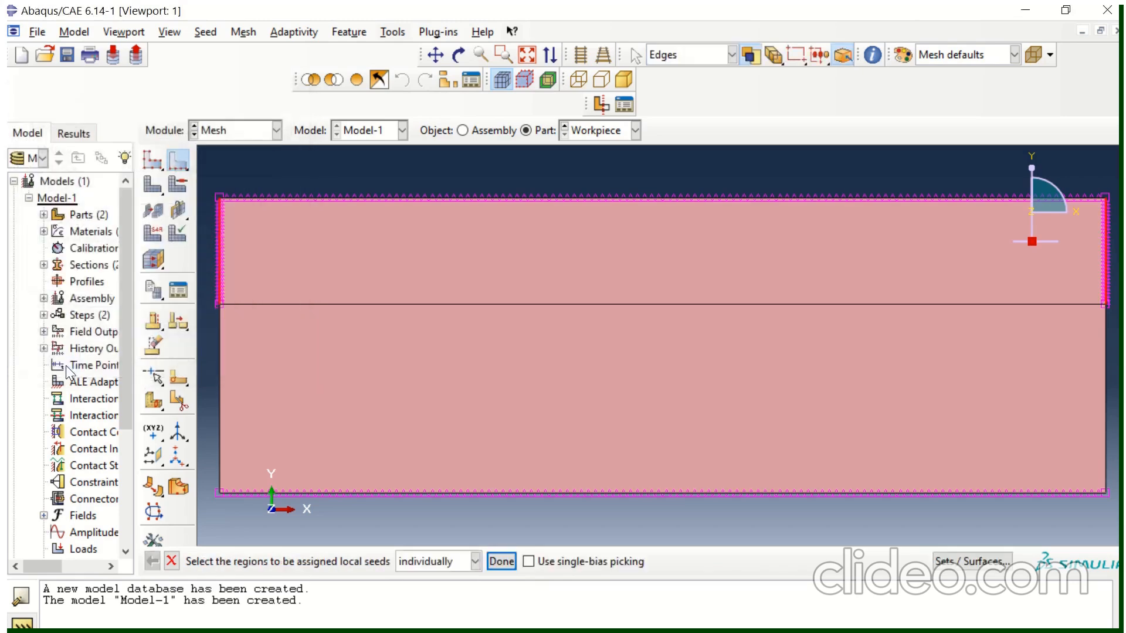
Seed the two vertical side edges of the workpiece's lower region with 10 elements each and finish edge seeding
left_click(220, 396)
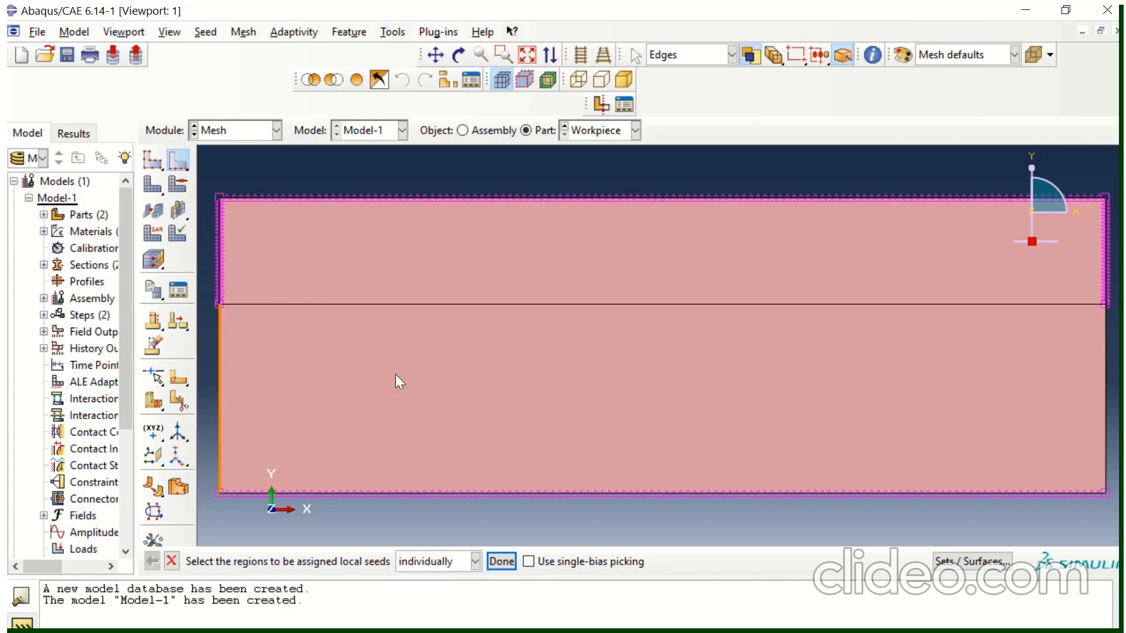
left_click(1107, 369, "shift")
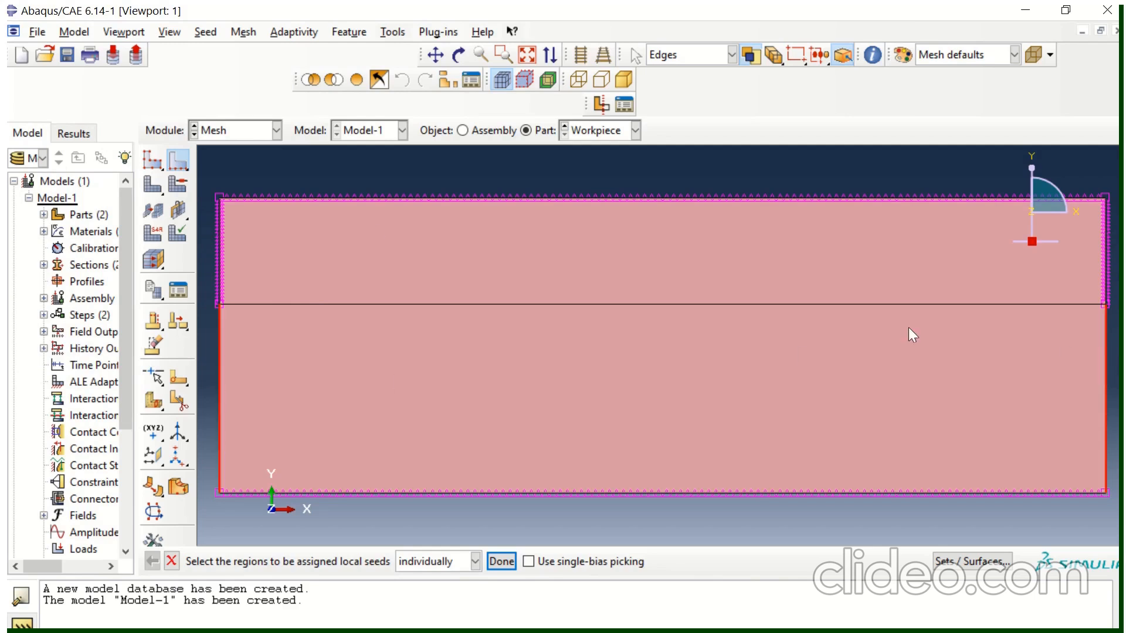
left_click(501, 561)
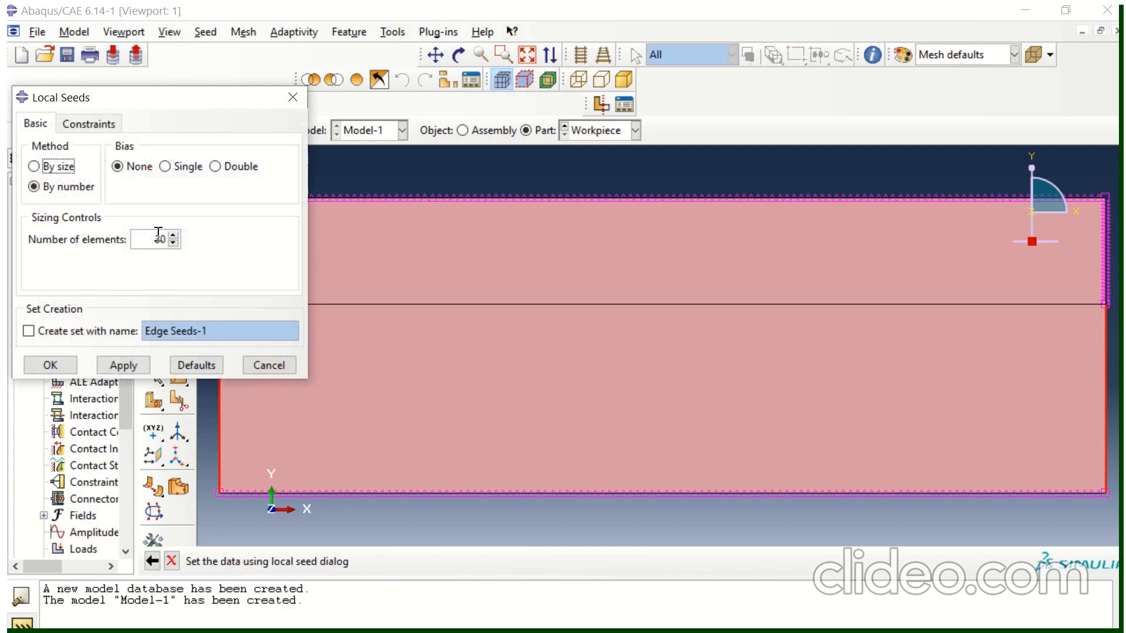
double_click(156, 235)
type("10")
left_click(129, 371)
left_click(51, 364)
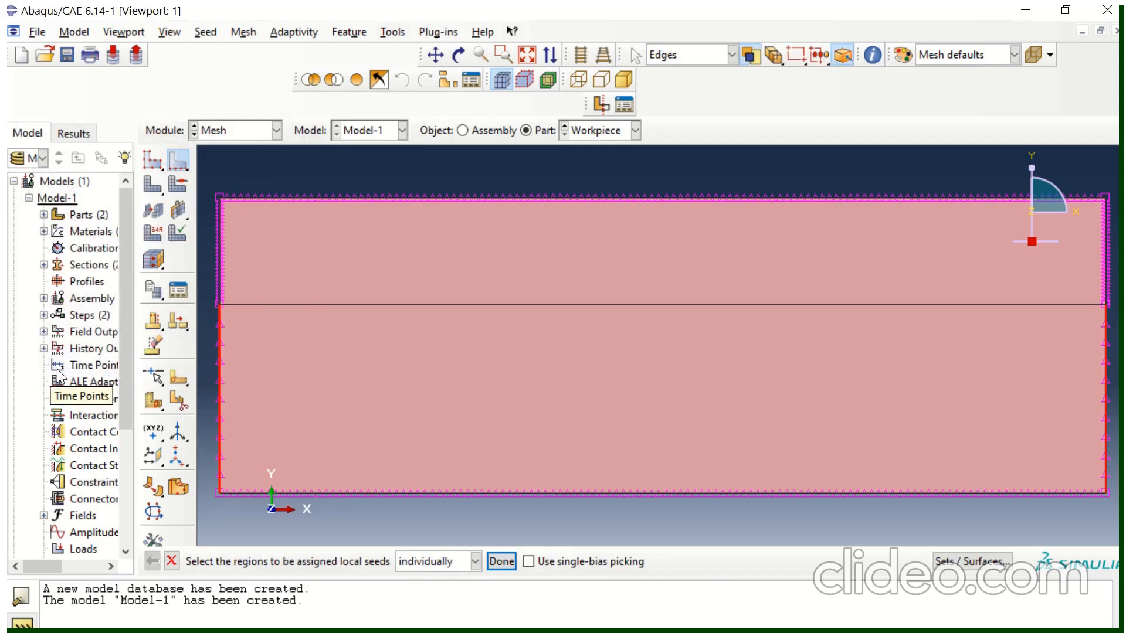
left_click(499, 562)
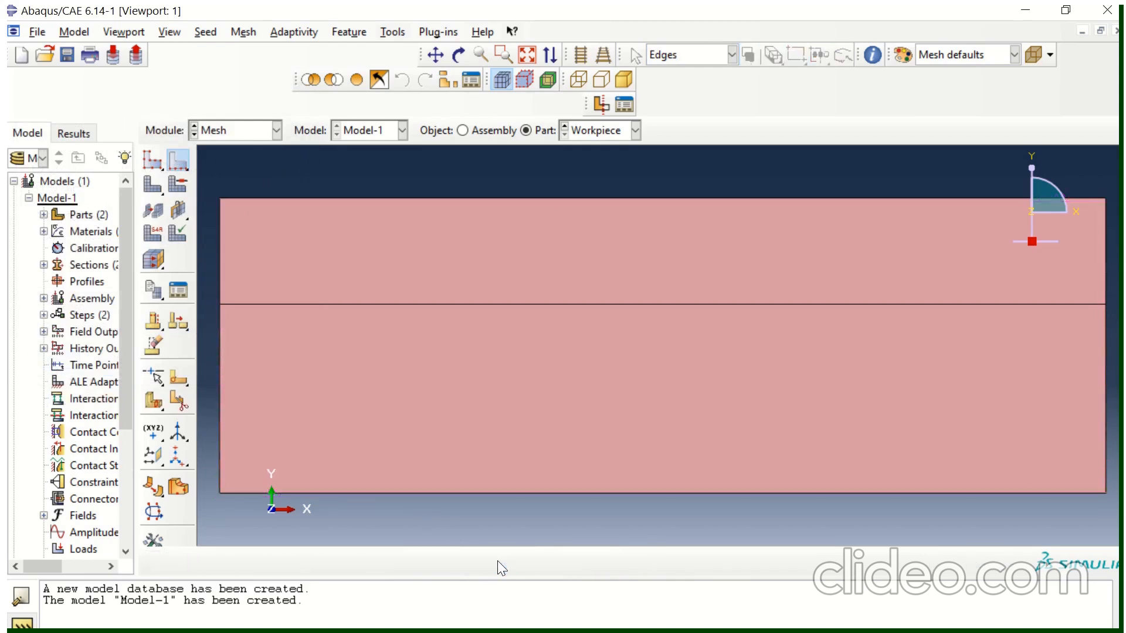
Assign the Explicit library's Coupled Temperature-Displacement element type to both regions of the workpiece
left_click(243, 32)
left_click(258, 83)
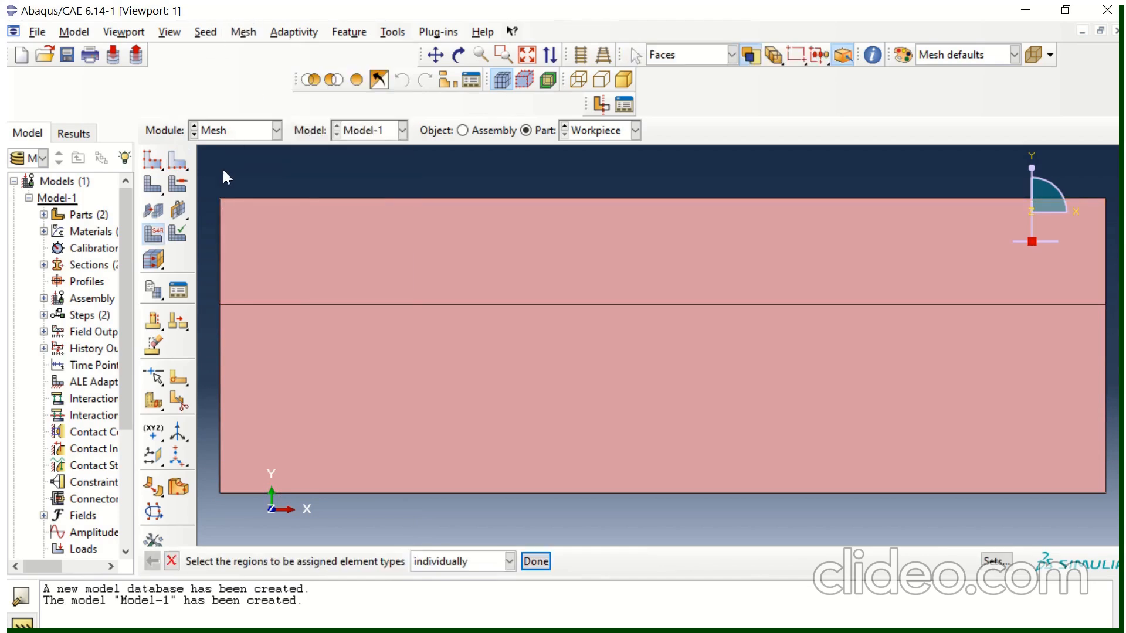
left_click_drag(205, 171, 1111, 516)
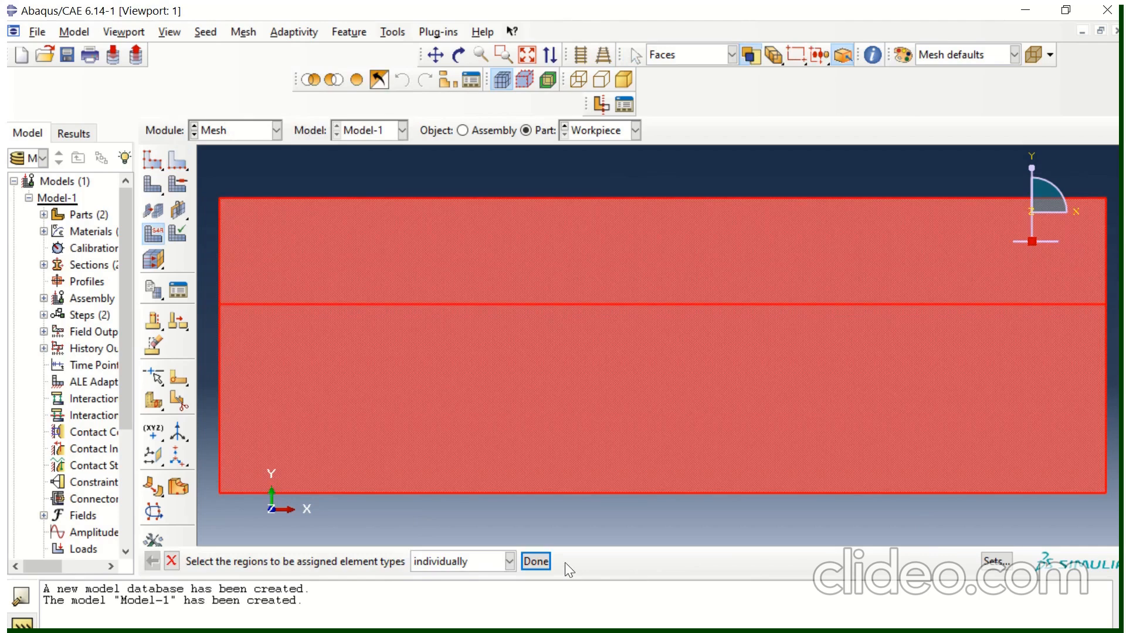
left_click(536, 562)
left_click(97, 148)
left_click(251, 197)
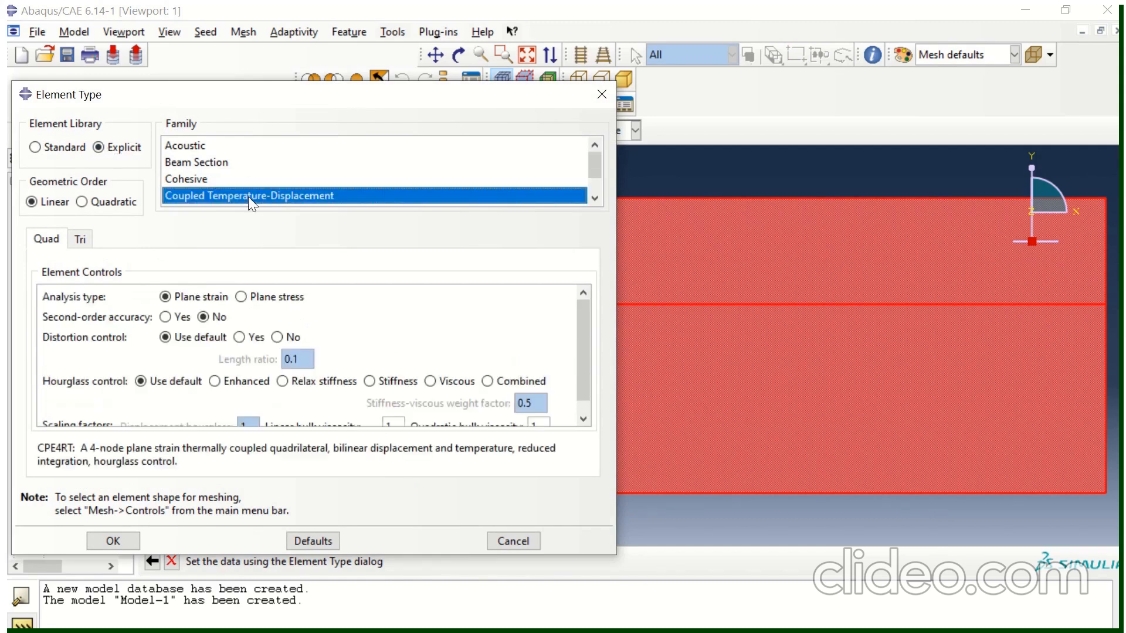
left_click(113, 540)
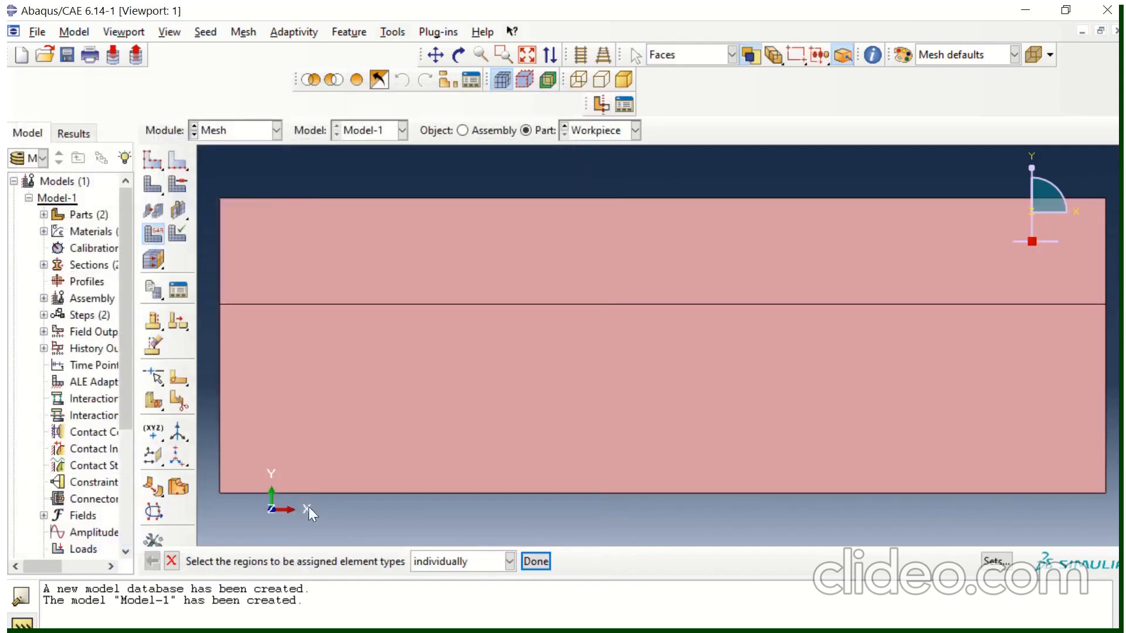
left_click(536, 560)
Seed the Tool part globally with an approximate size of 0.0002 and mesh it
left_click(589, 131)
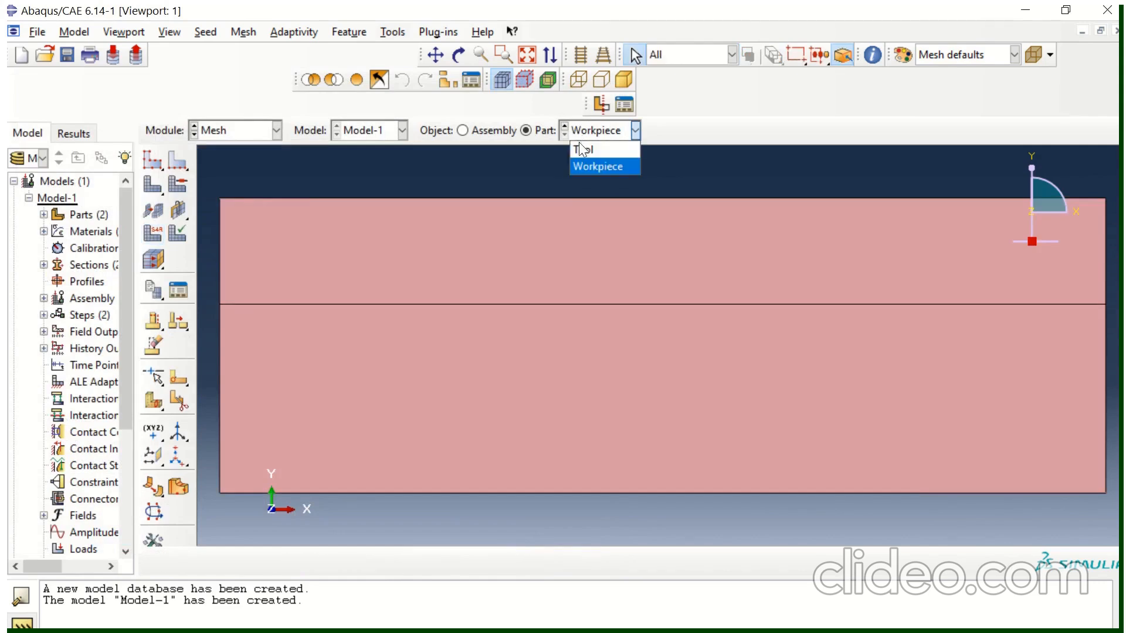
left_click(582, 149)
left_click(149, 163)
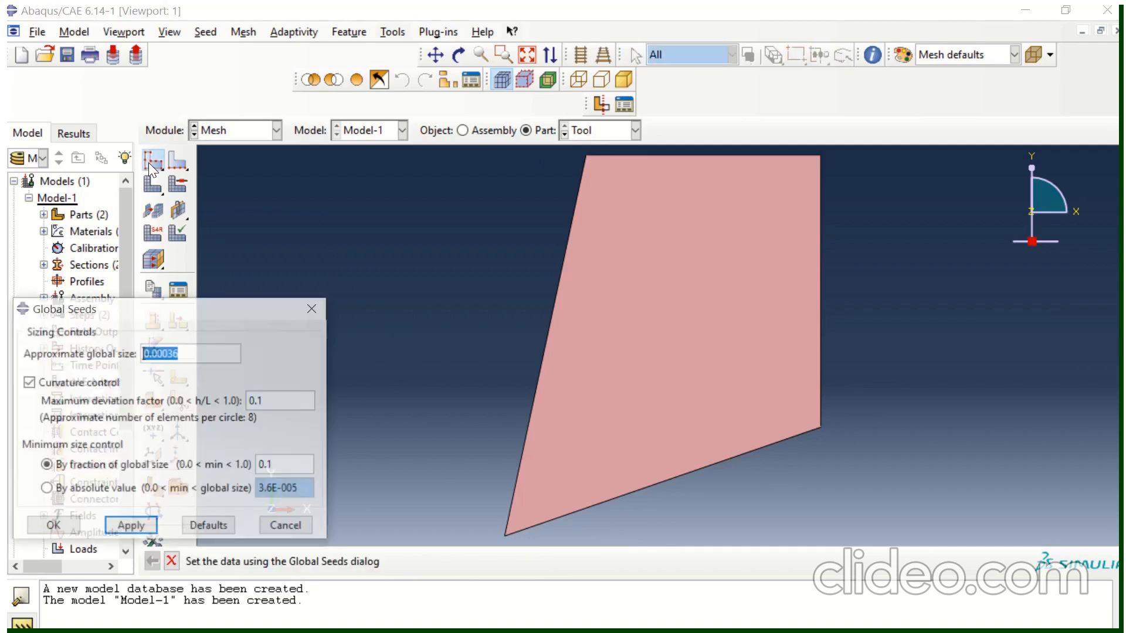
left_click(131, 527)
left_click(187, 354)
key("BackSpace")
key("BackSpace")
type("2")
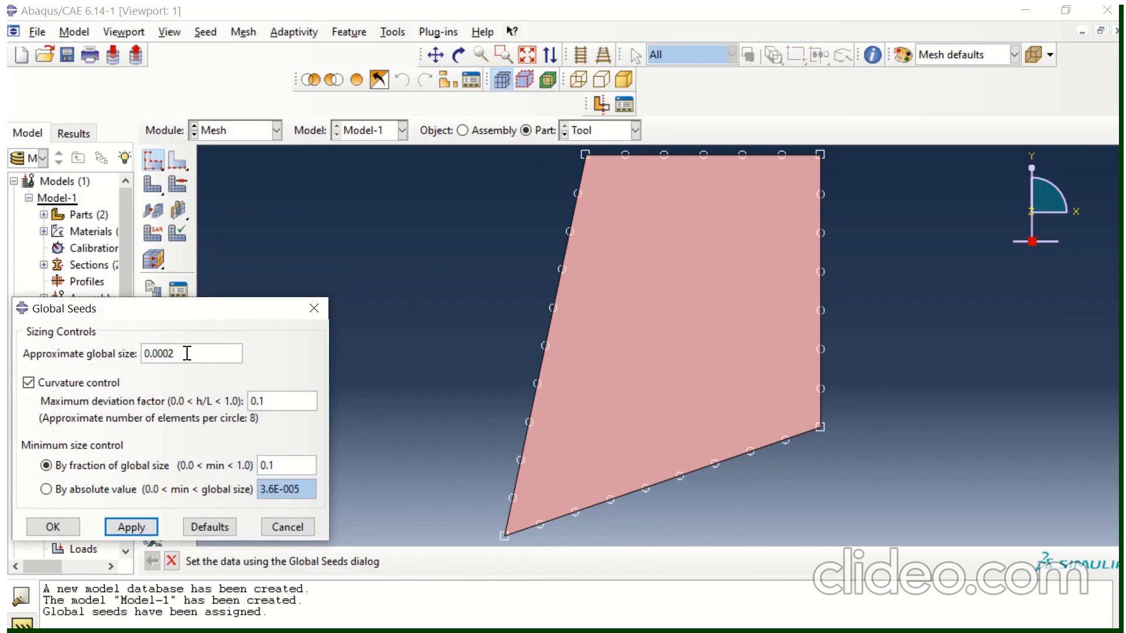
left_click(143, 527)
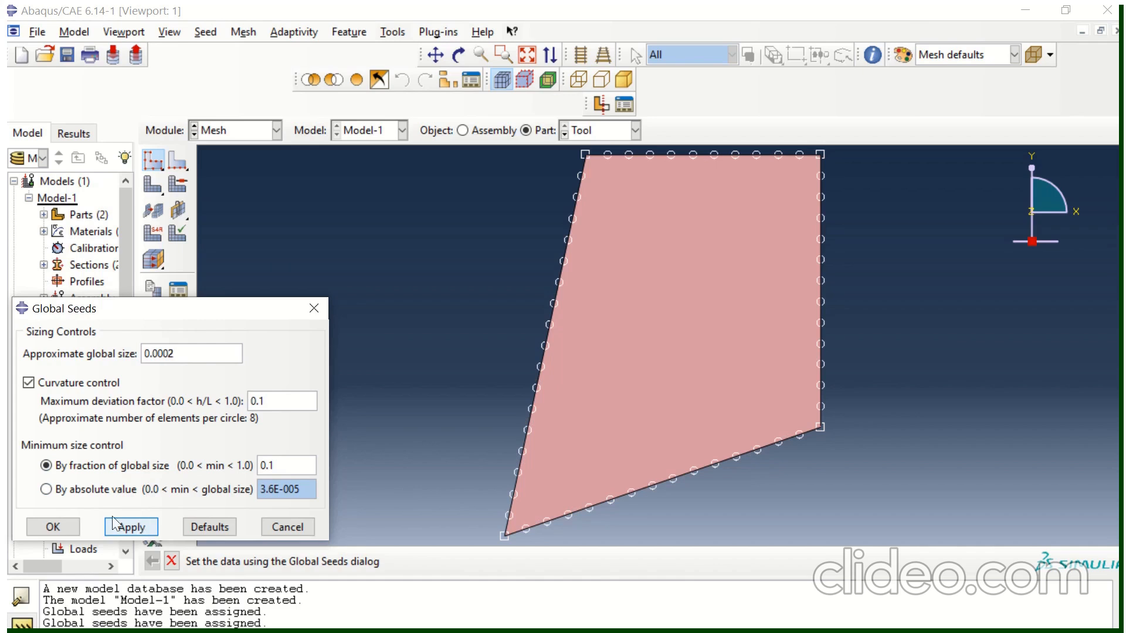
left_click(53, 527)
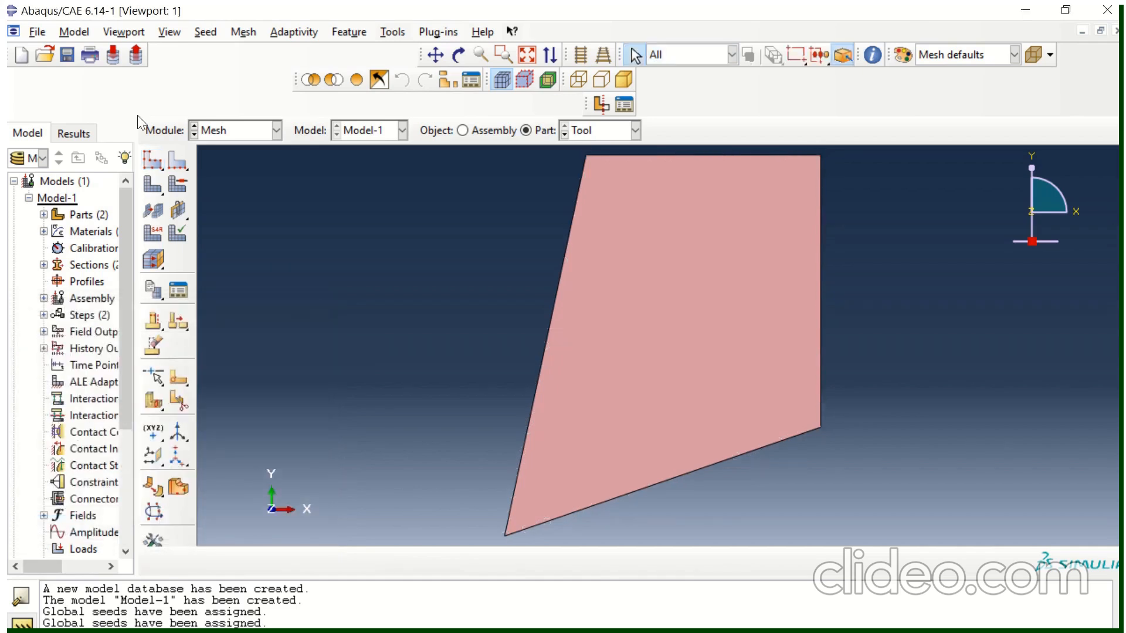
left_click(149, 186)
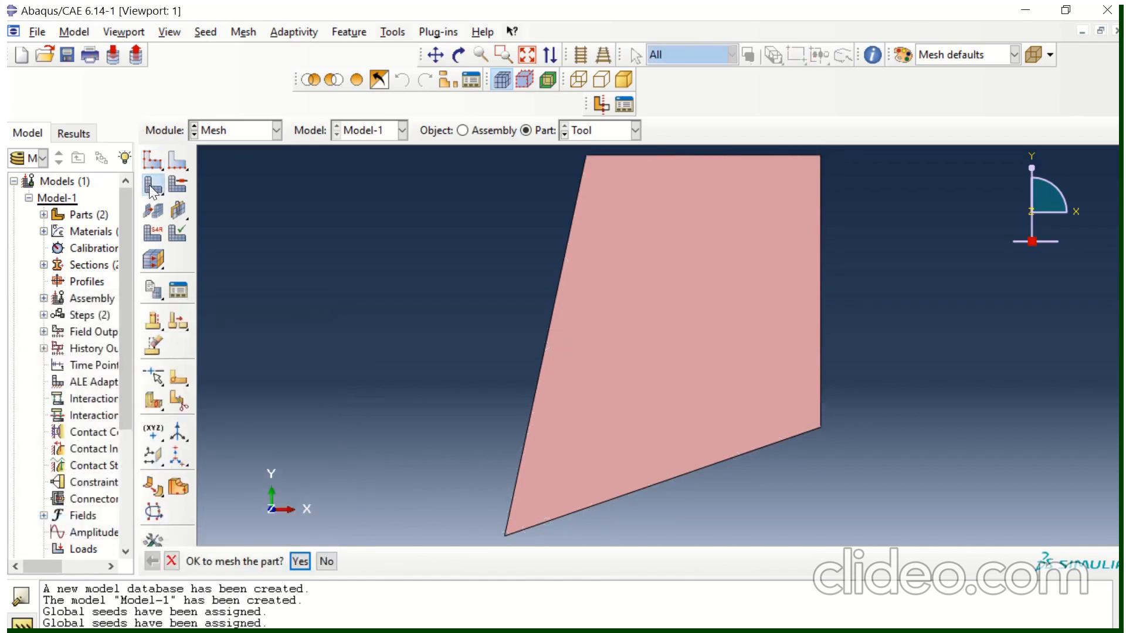
left_click(299, 561)
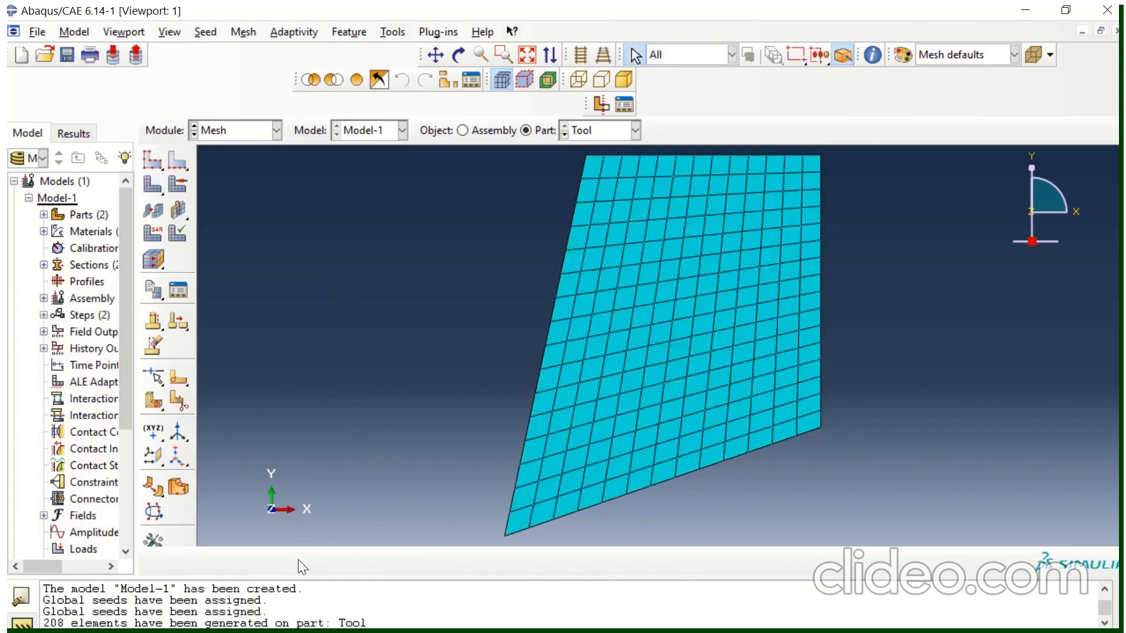
Assign the Explicit library's Coupled Temperature-Displacement element type to the whole Tool part
left_click(243, 31)
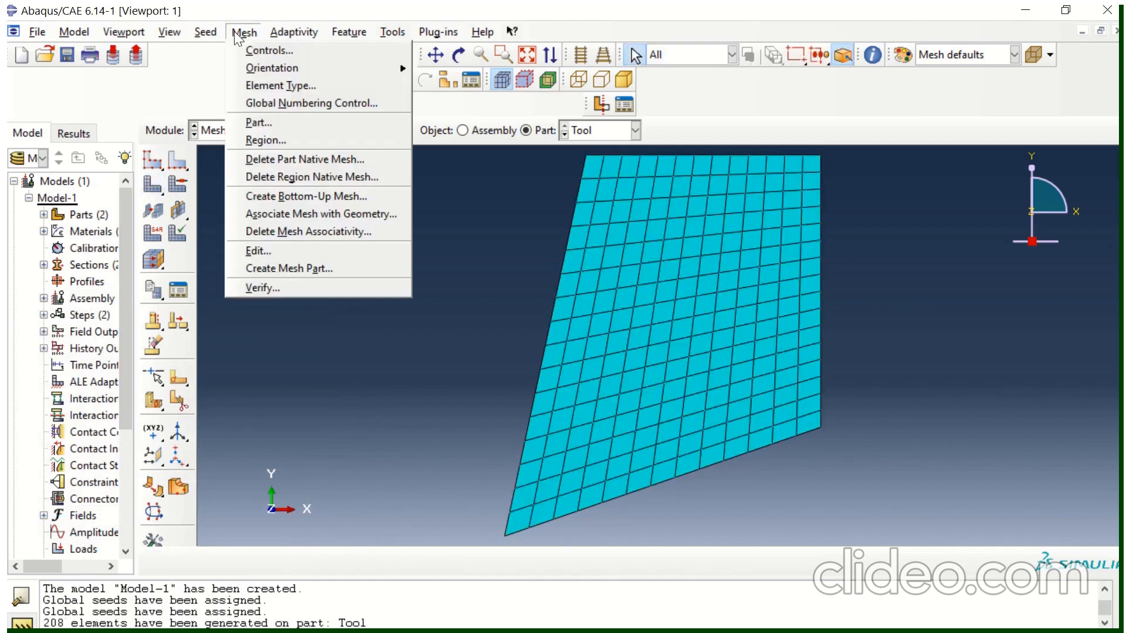
left_click(253, 83)
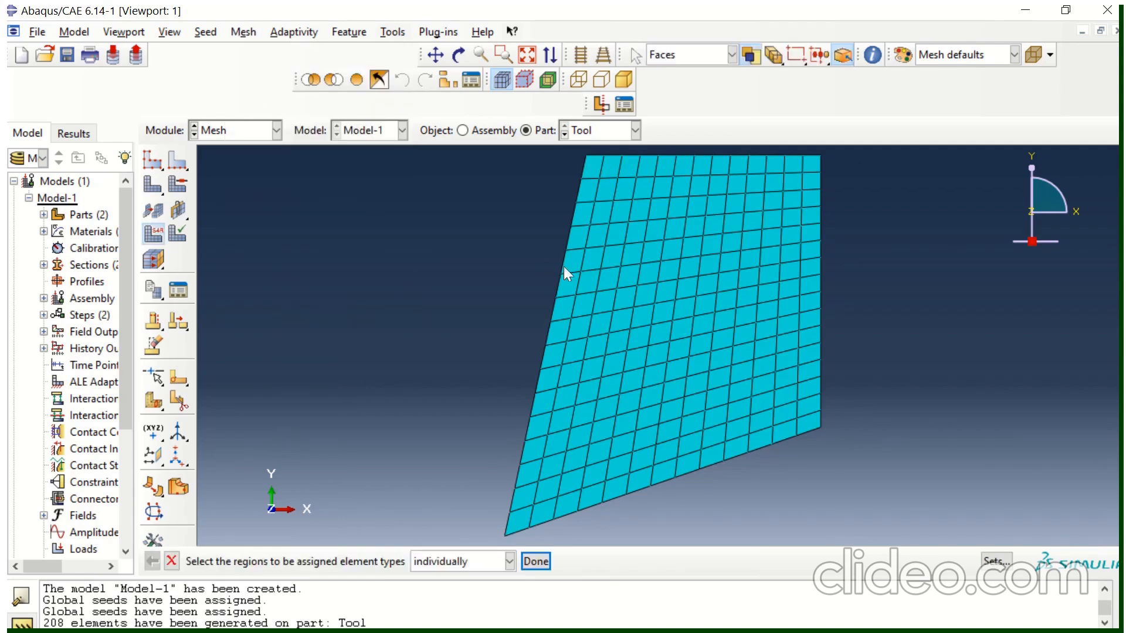
left_click_drag(475, 182, 982, 616)
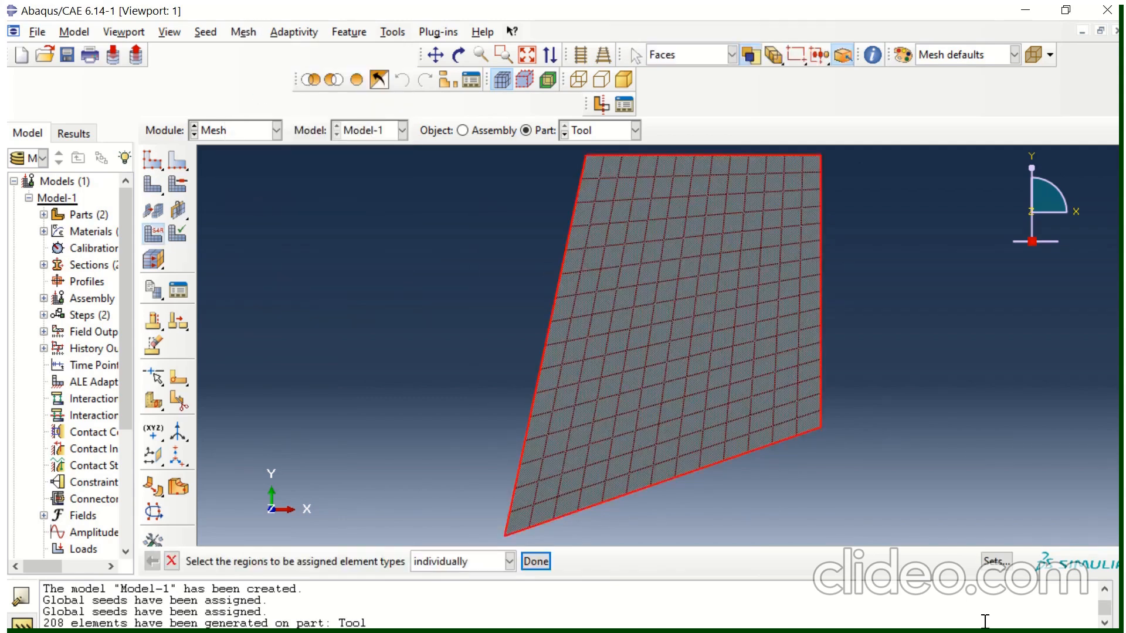
left_click(545, 562)
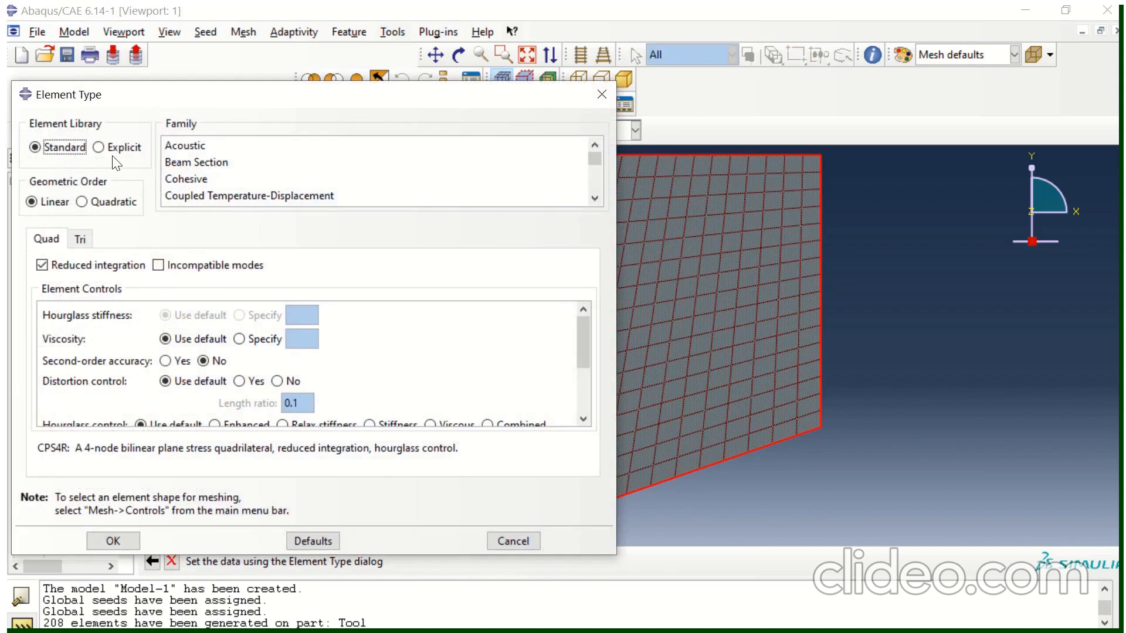
left_click(100, 147)
left_click(219, 196)
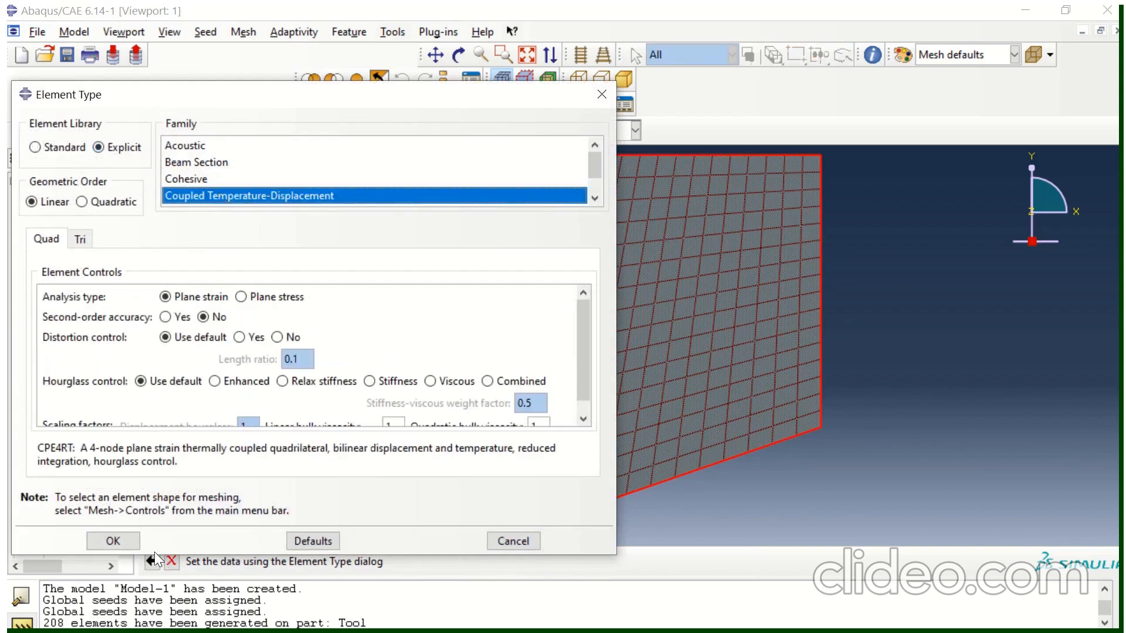
left_click(132, 544)
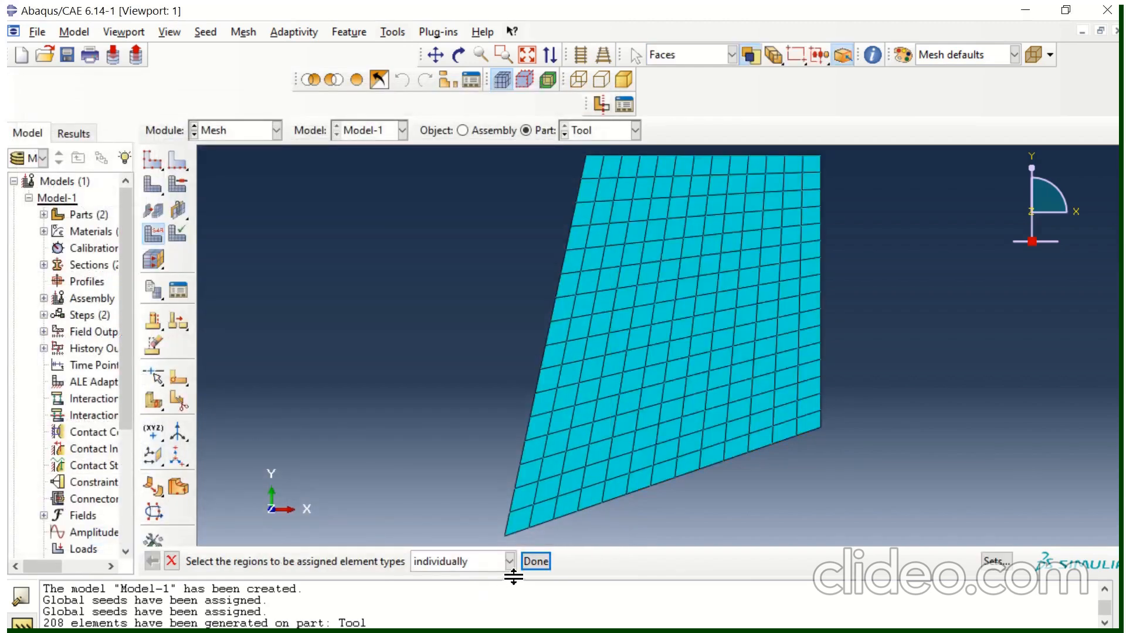
left_click(535, 562)
Display the Workpiece part again and generate its mesh
left_click(596, 132)
left_click(593, 165)
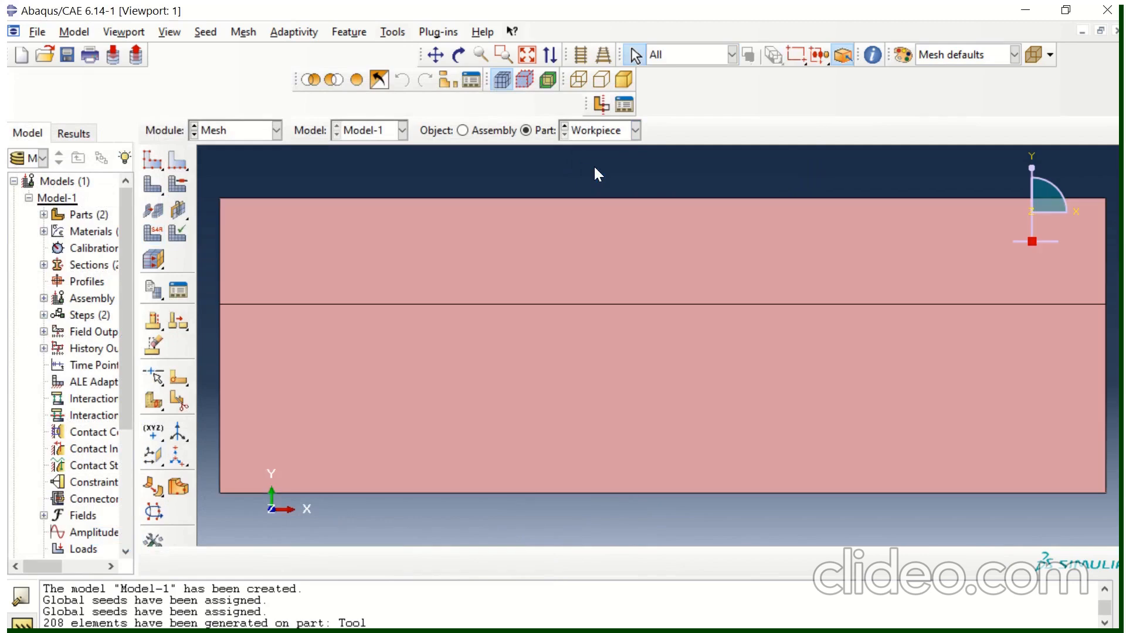
left_click(154, 186)
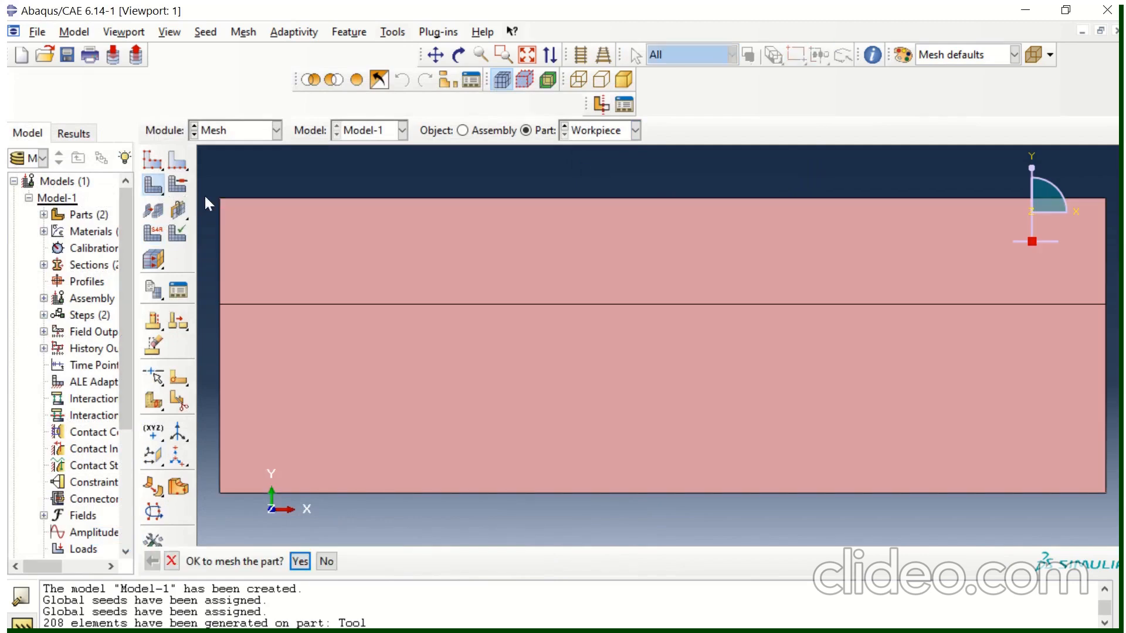
left_click(299, 562)
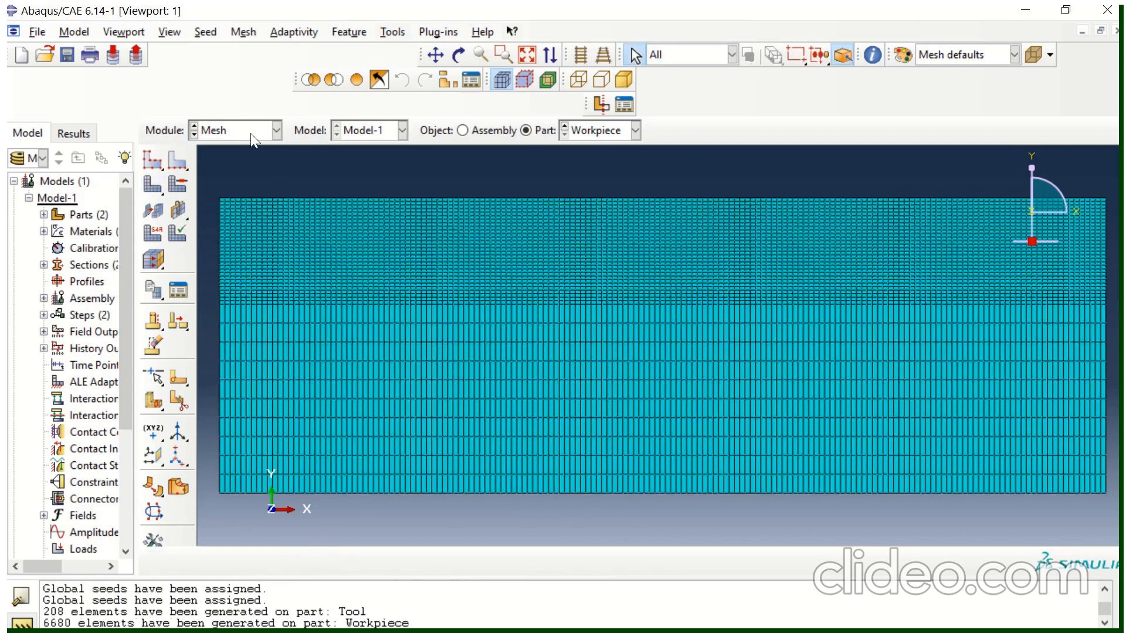
Review the element type assigned to the meshed workpiece and keep its settings
left_click_drag(224, 182, 1091, 576)
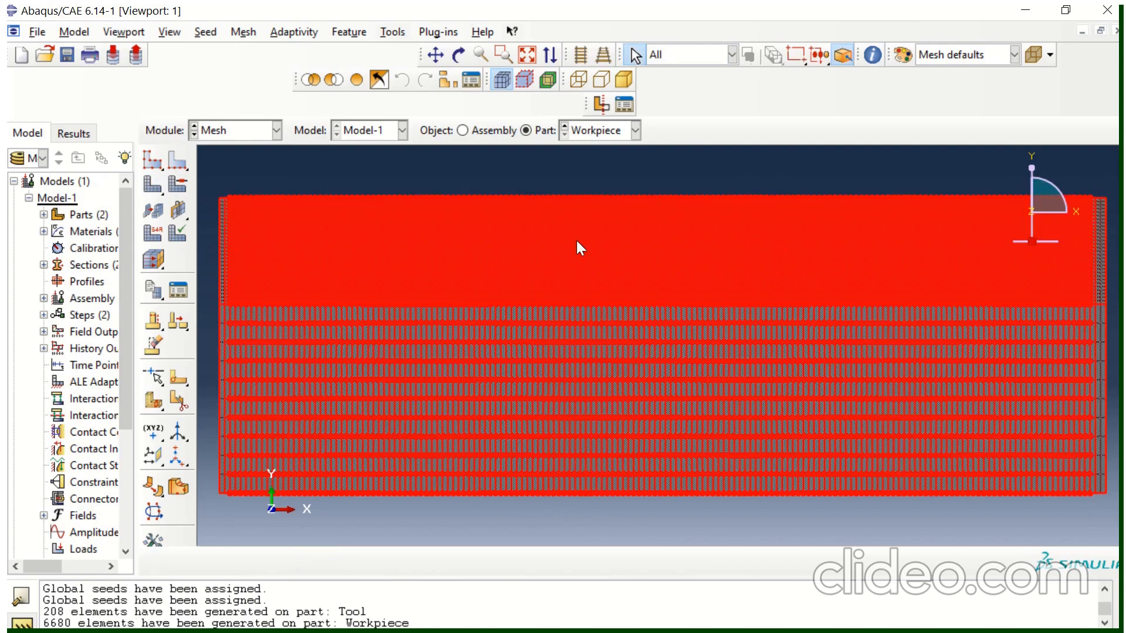
left_click(243, 31)
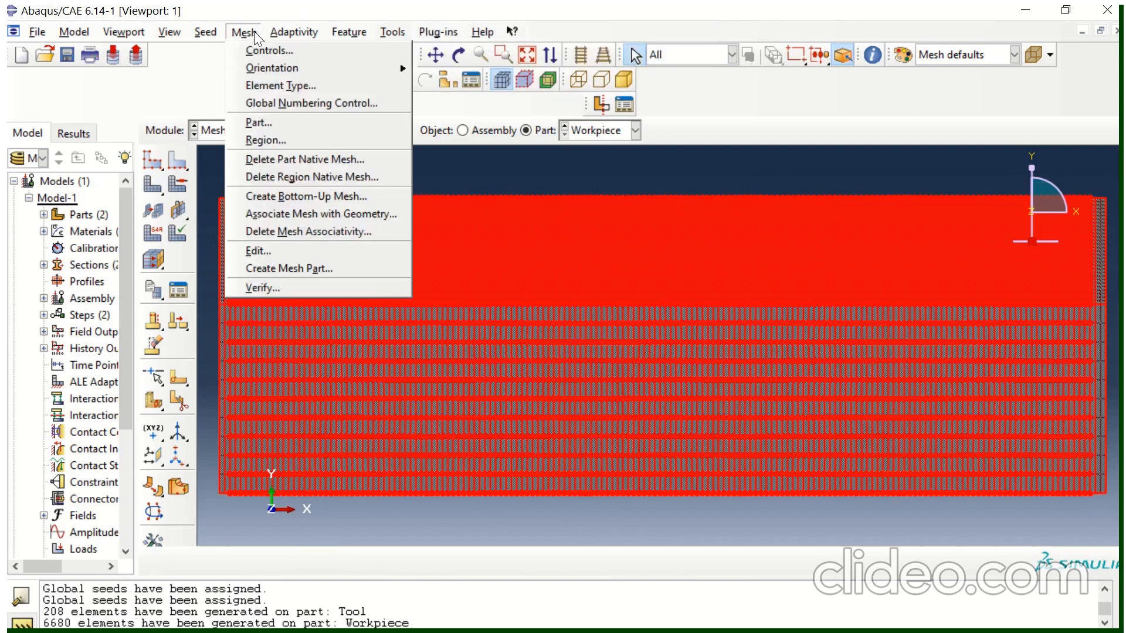
left_click(262, 89)
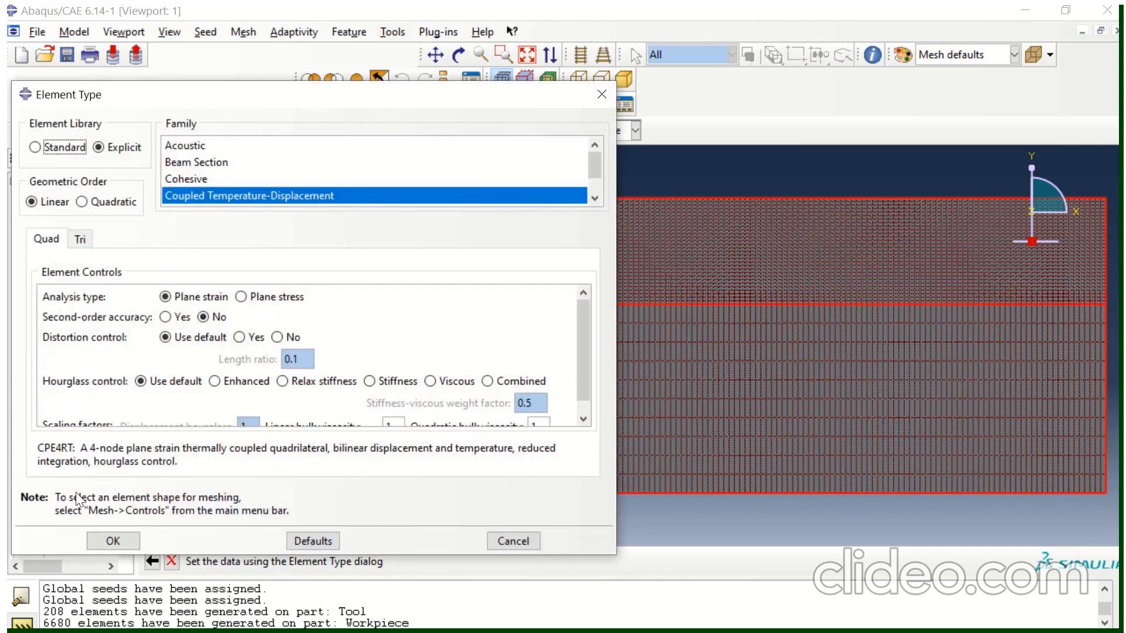
left_click(113, 542)
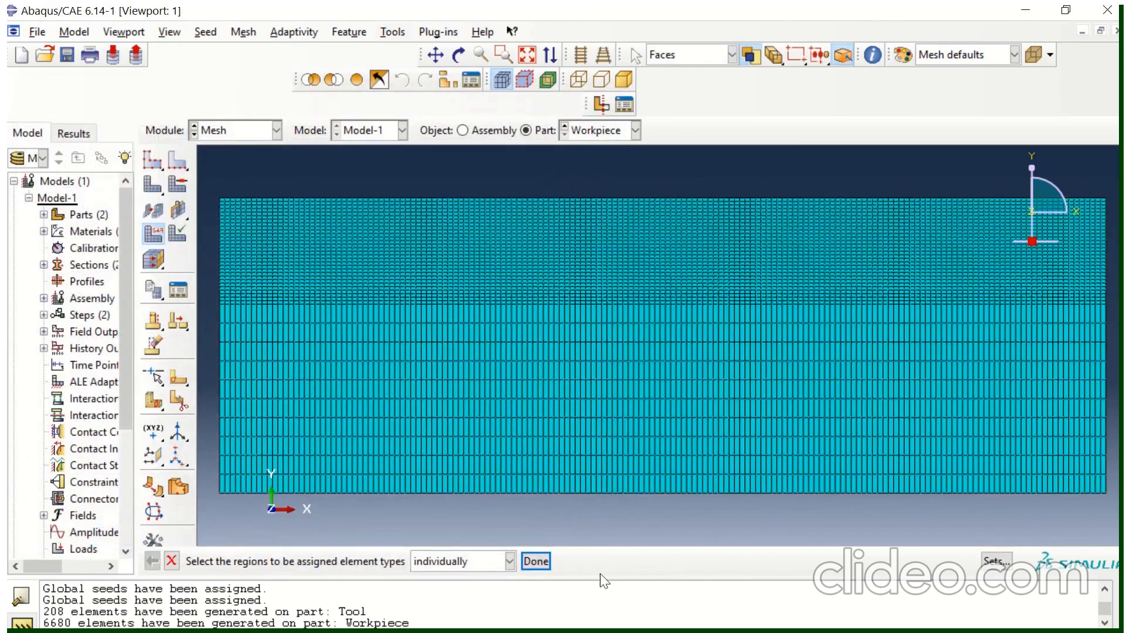
left_click(543, 560)
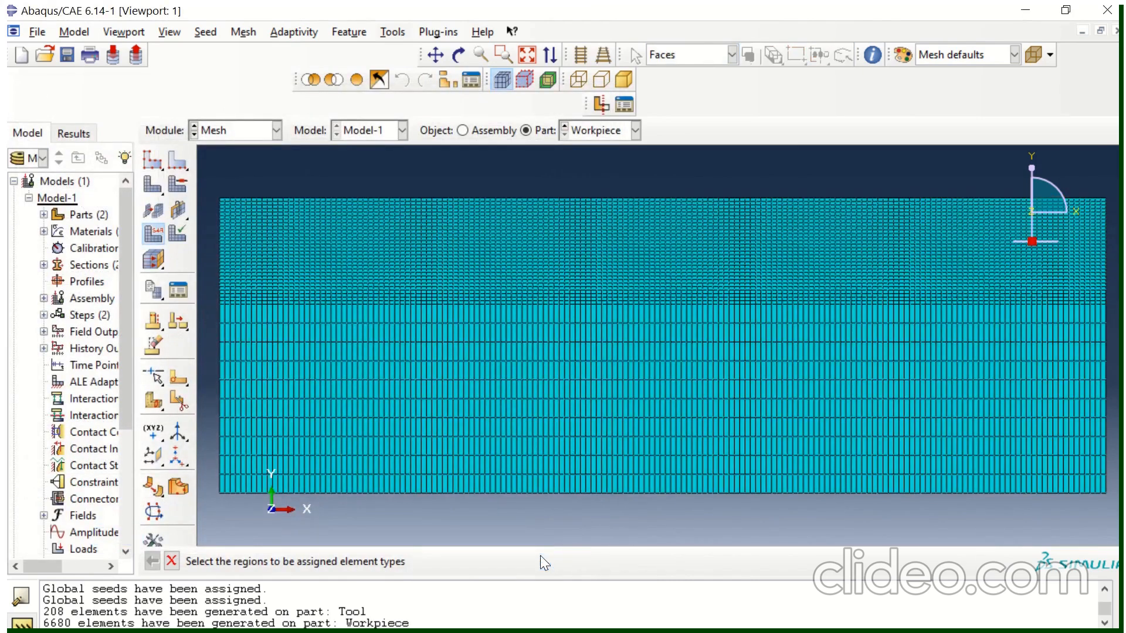
In the Interaction module, create a Contact property with Penalty tangential behavior and a friction coefficient of 0.2
left_click(247, 135)
left_click(240, 216)
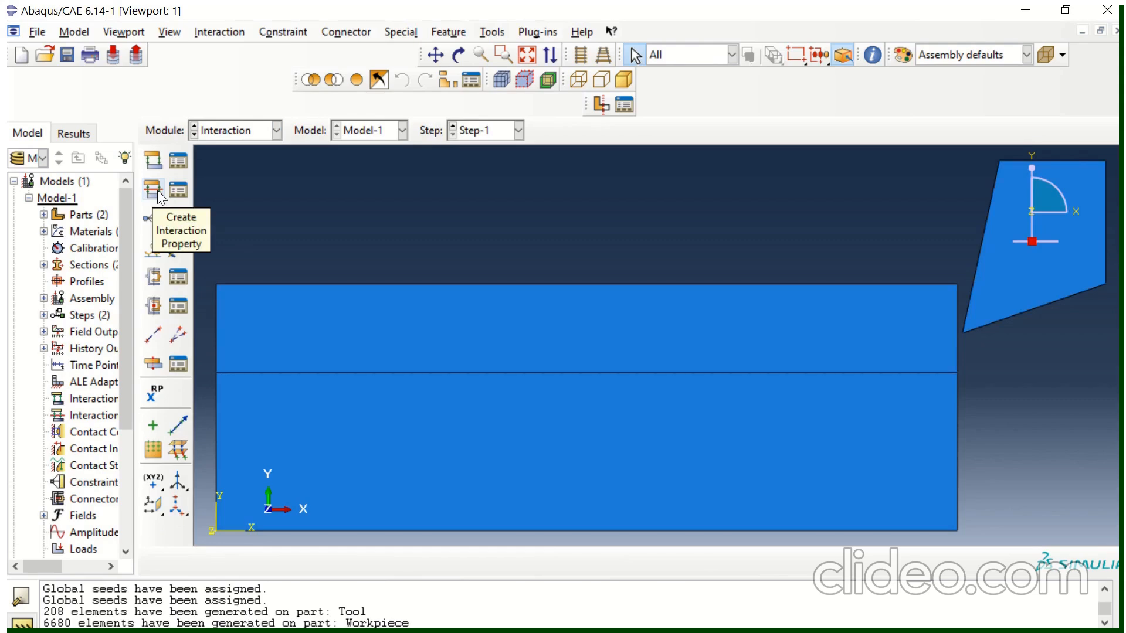
left_click(158, 190)
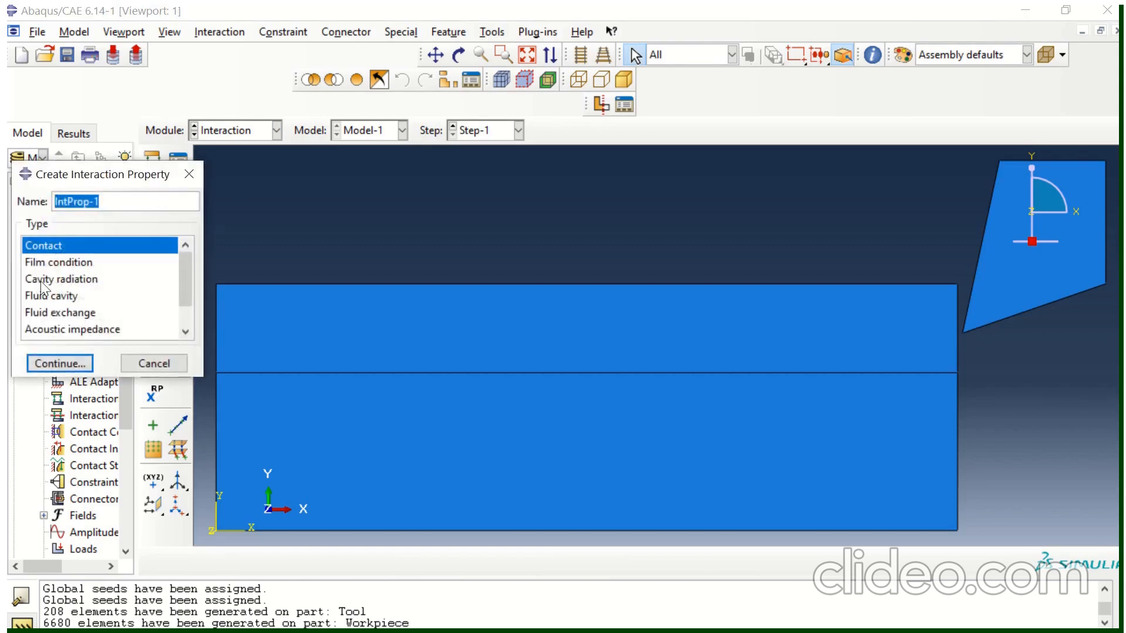
left_click(51, 360)
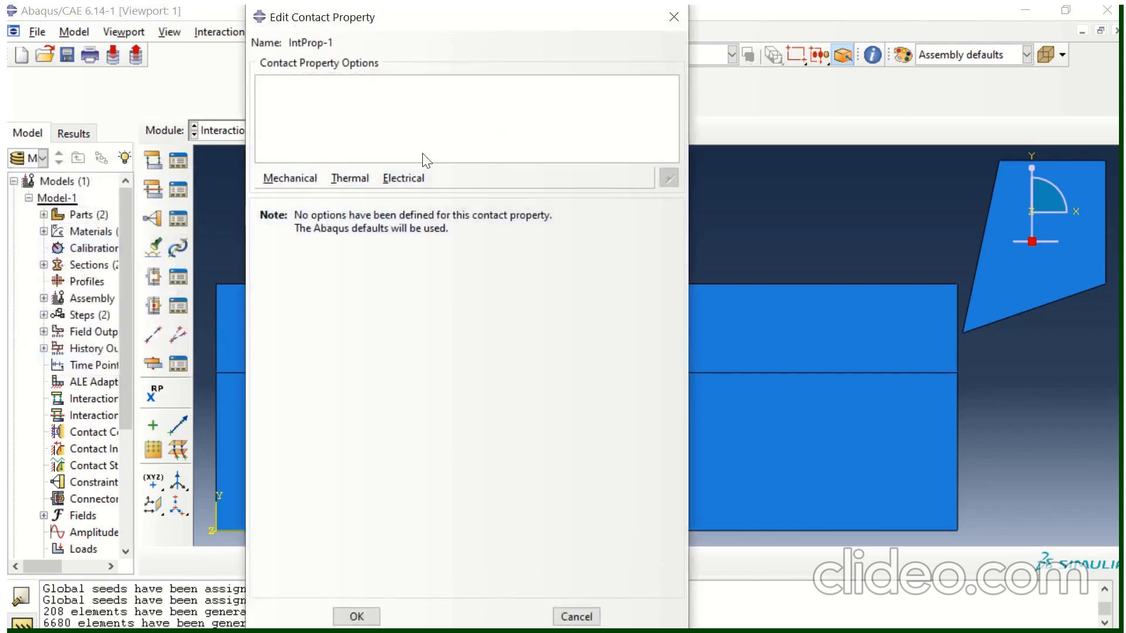
left_click(282, 178)
left_click(291, 194)
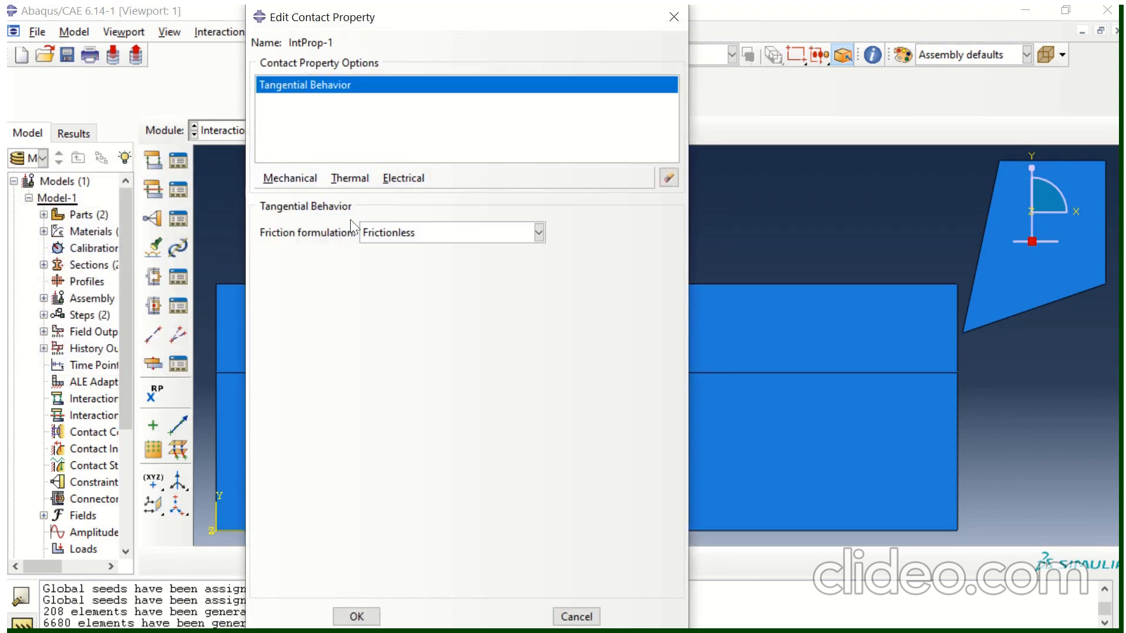
left_click(426, 233)
left_click(426, 267)
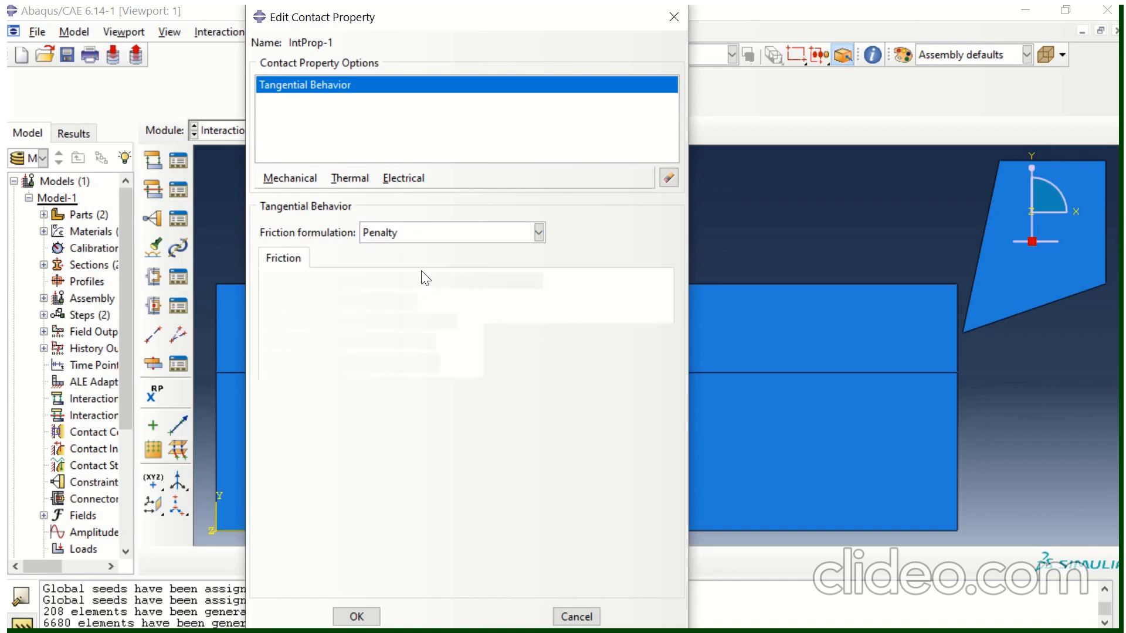
left_click(304, 418)
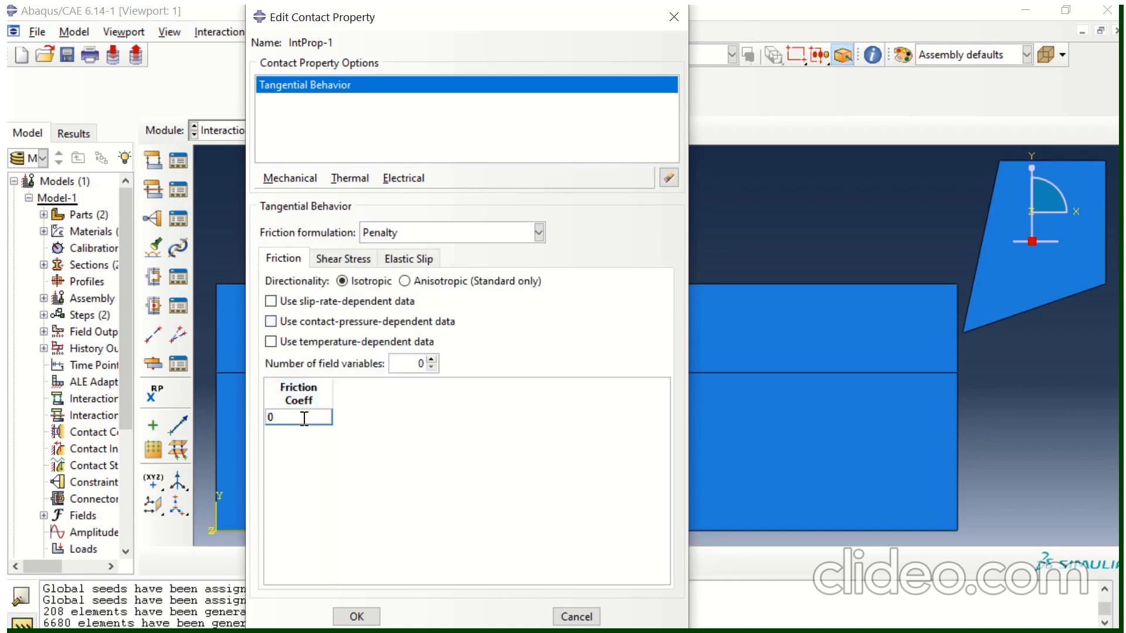
type("0.2")
Add thermal Heat Generation with the default fractions to the contact property and save the property
left_click(352, 178)
left_click(361, 215)
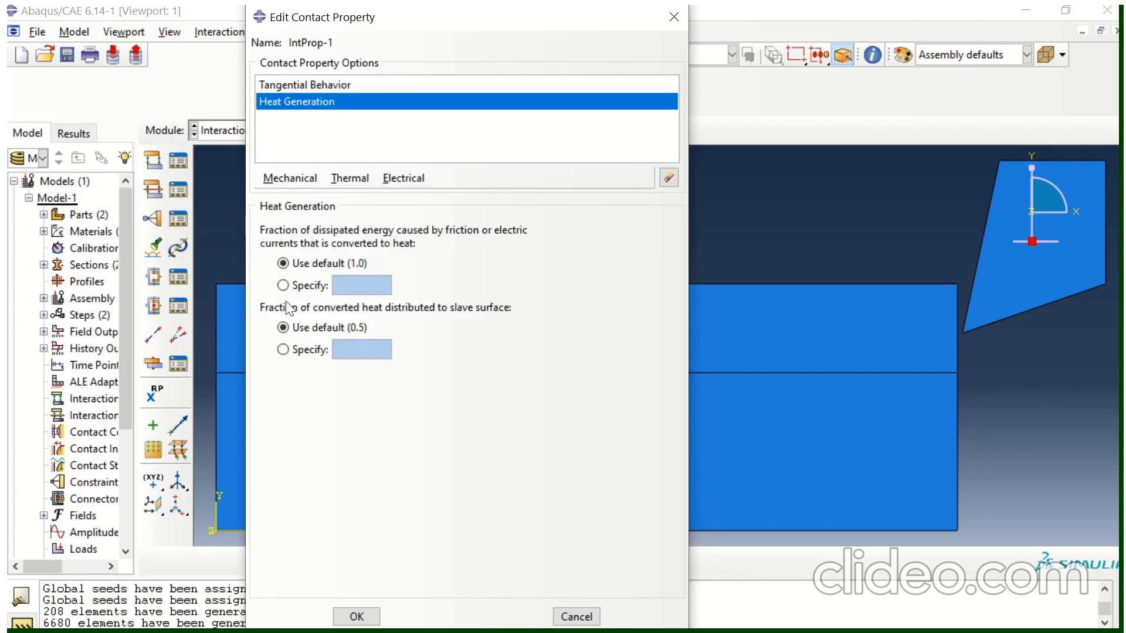
left_click(357, 617)
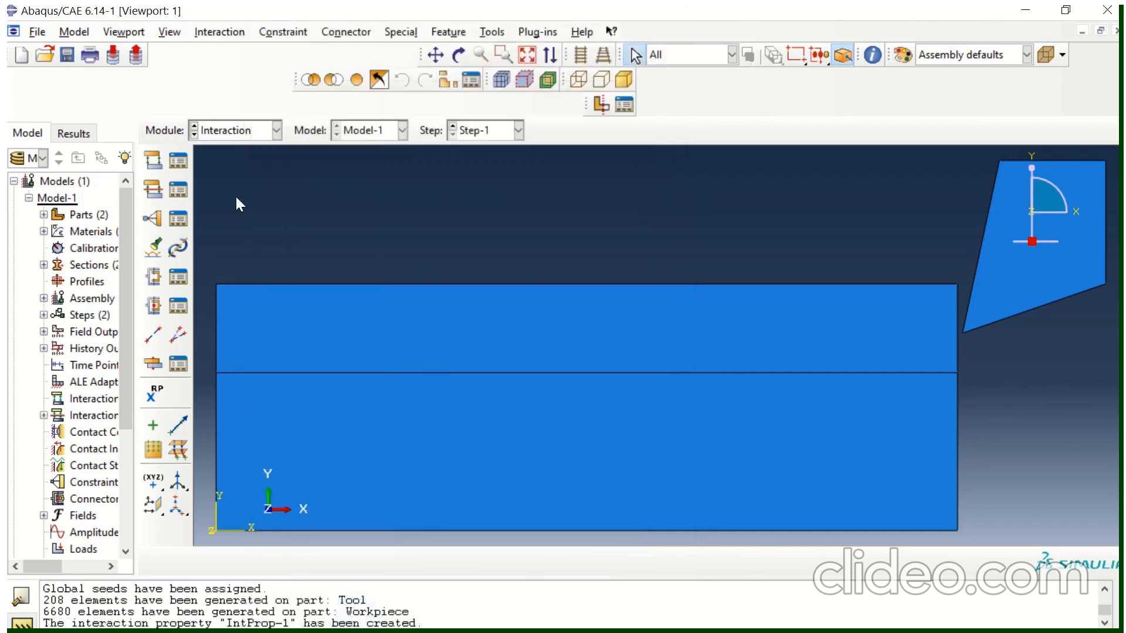
Create an explicit surface-to-surface contact in Step-1 between the tool's outer edges and the workpiece's upper region as node region, using IntProp-1
left_click(146, 162)
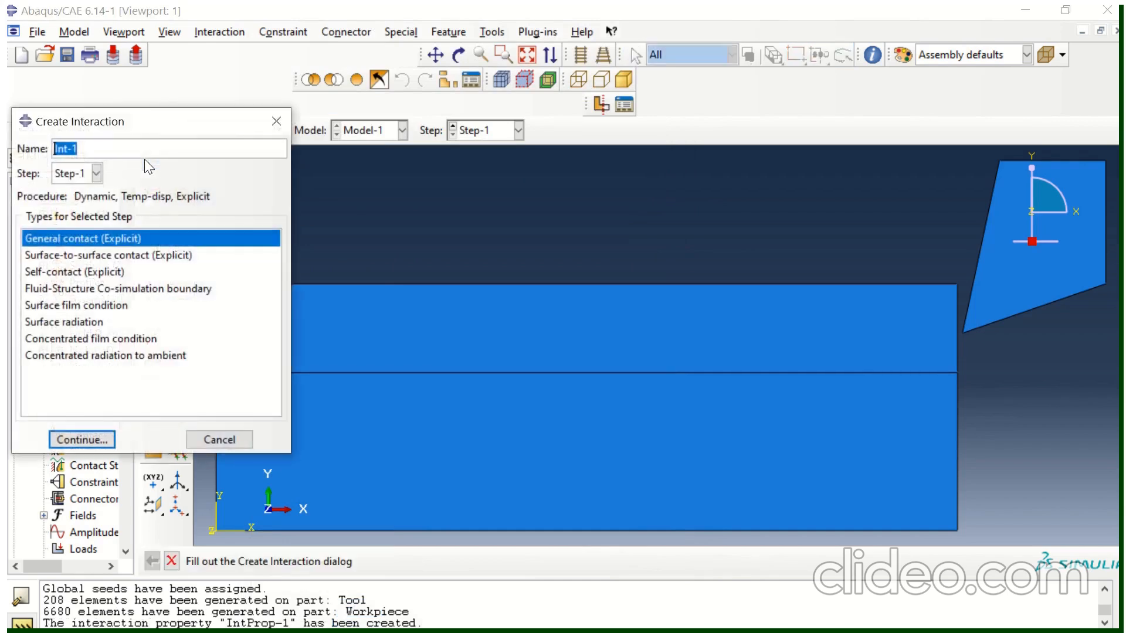
left_click(96, 256)
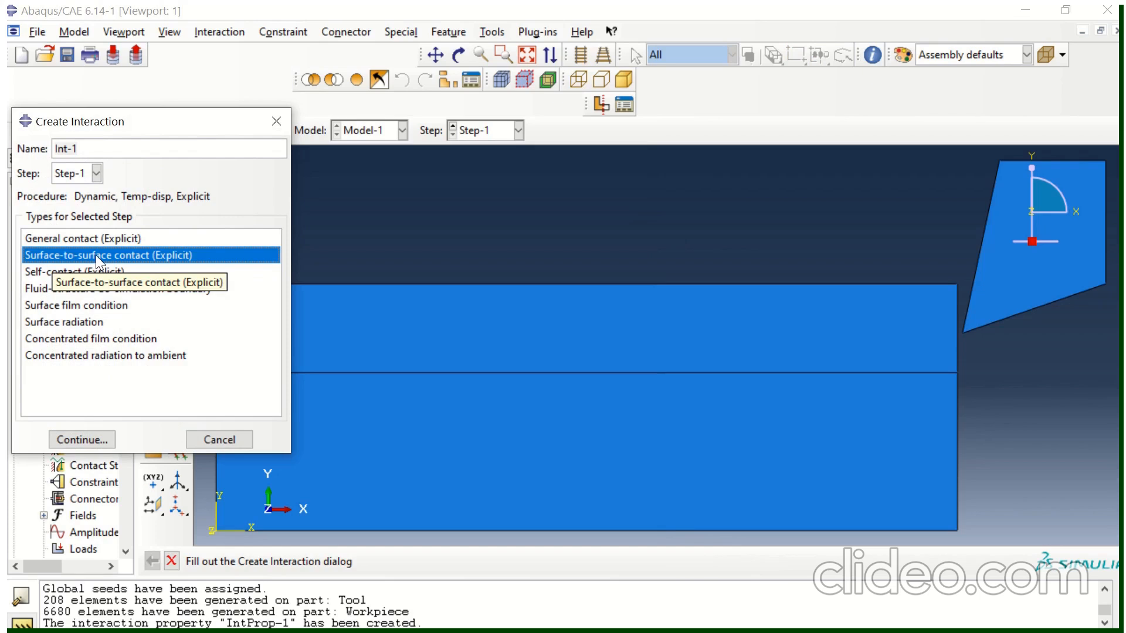
left_click(82, 440)
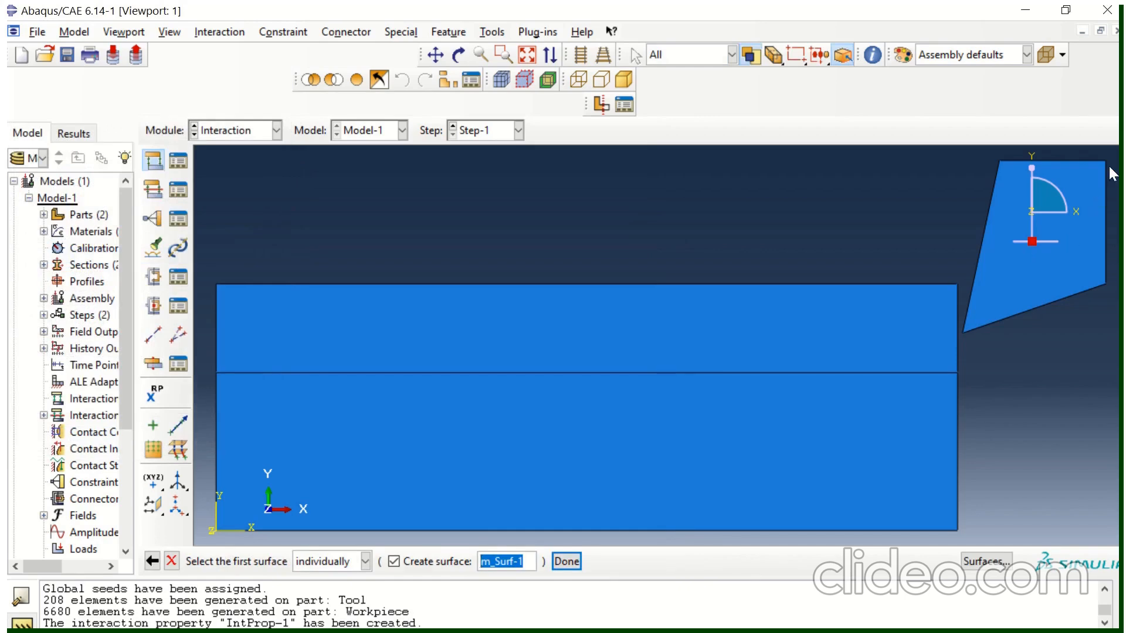
left_click_drag(1111, 151, 976, 327)
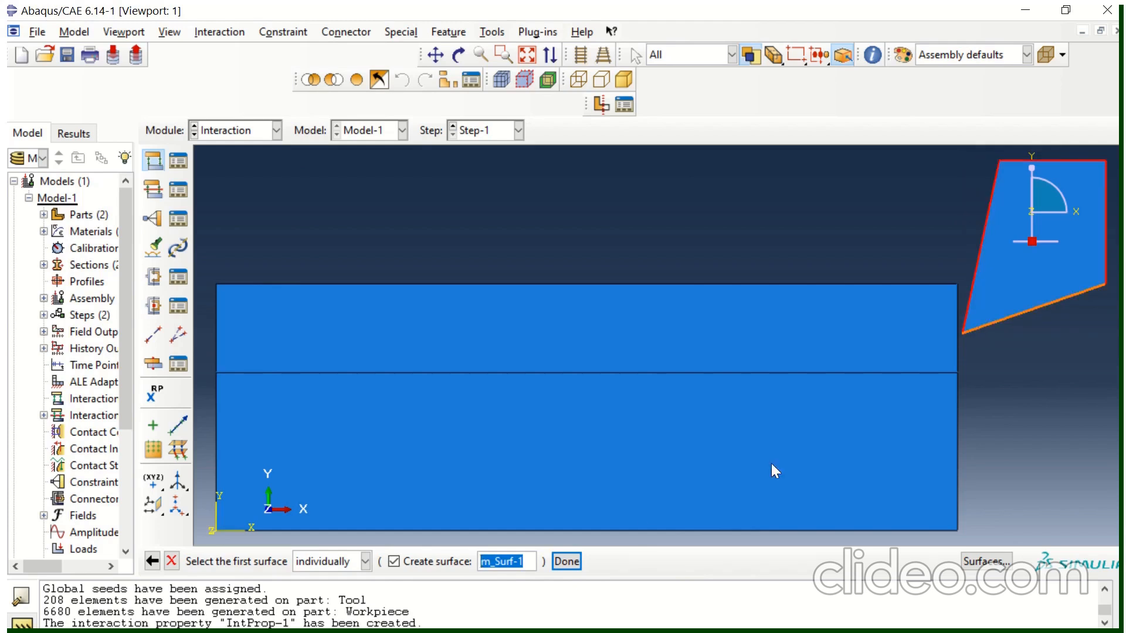
left_click(567, 561)
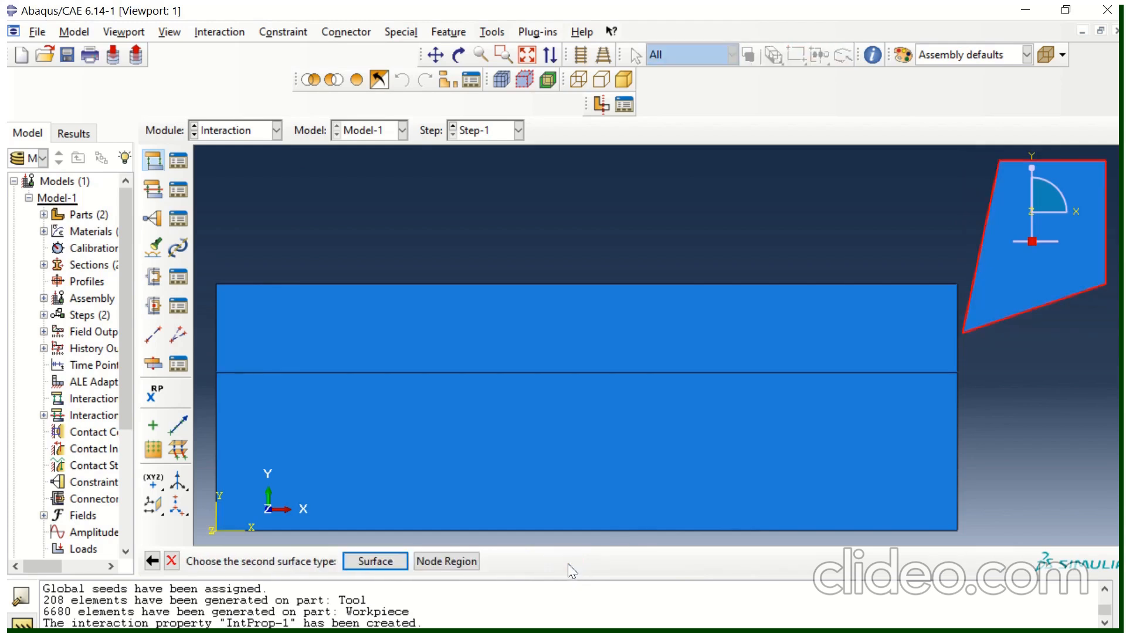
left_click(446, 562)
left_click(504, 343)
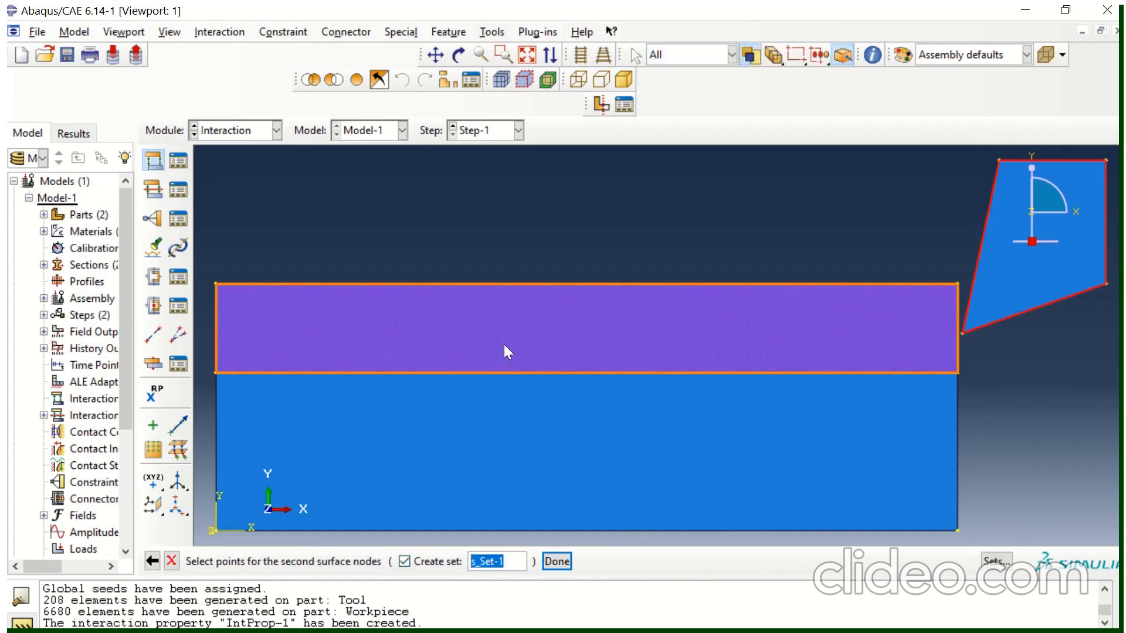
left_click(556, 561)
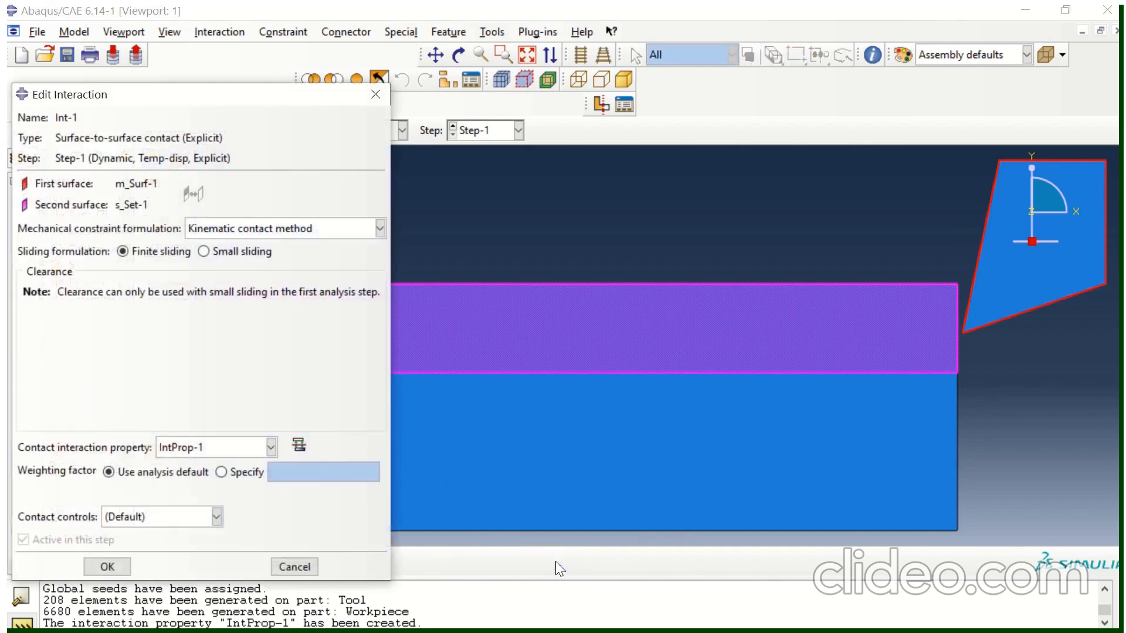
left_click(107, 566)
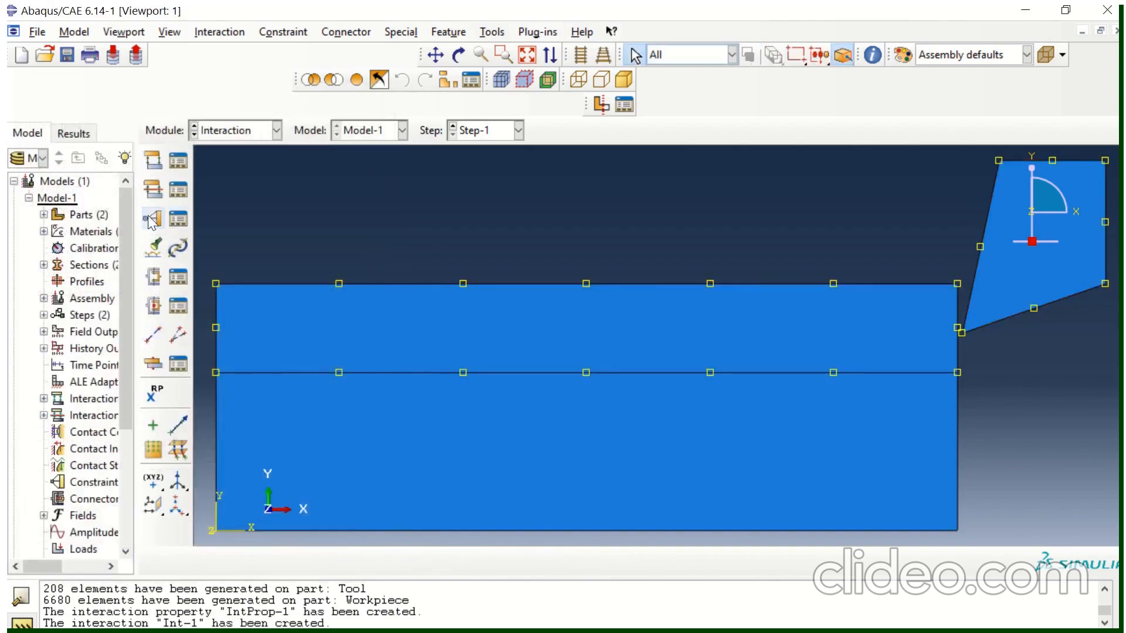
Create a reference point at the midpoint of the tool's vertical back edge, away from the workpiece
left_click(152, 221)
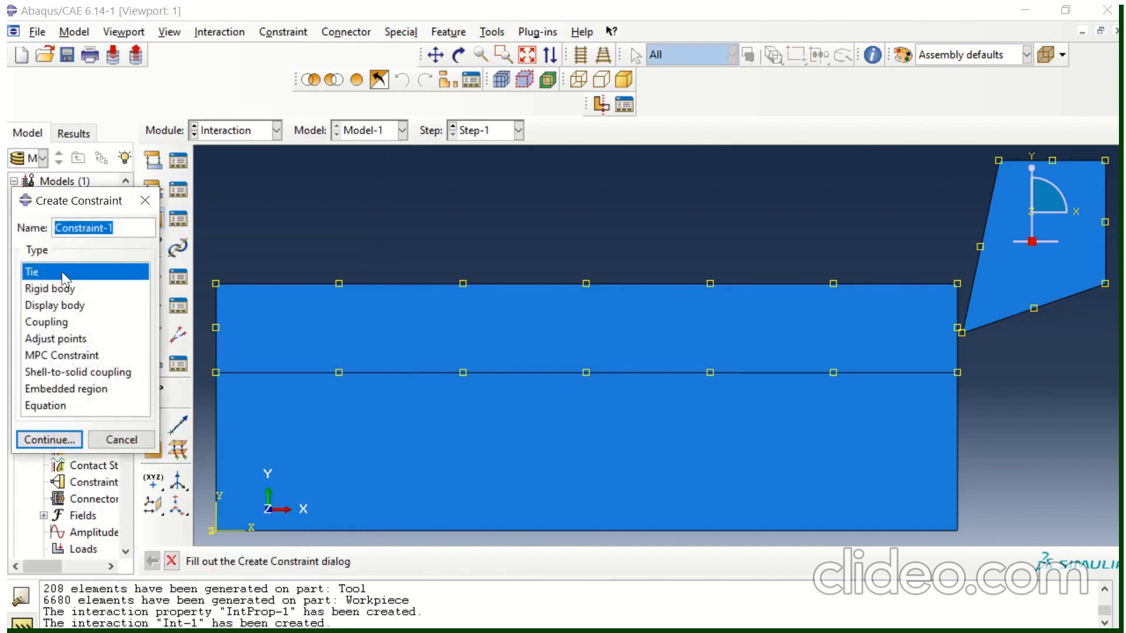
left_click(67, 289)
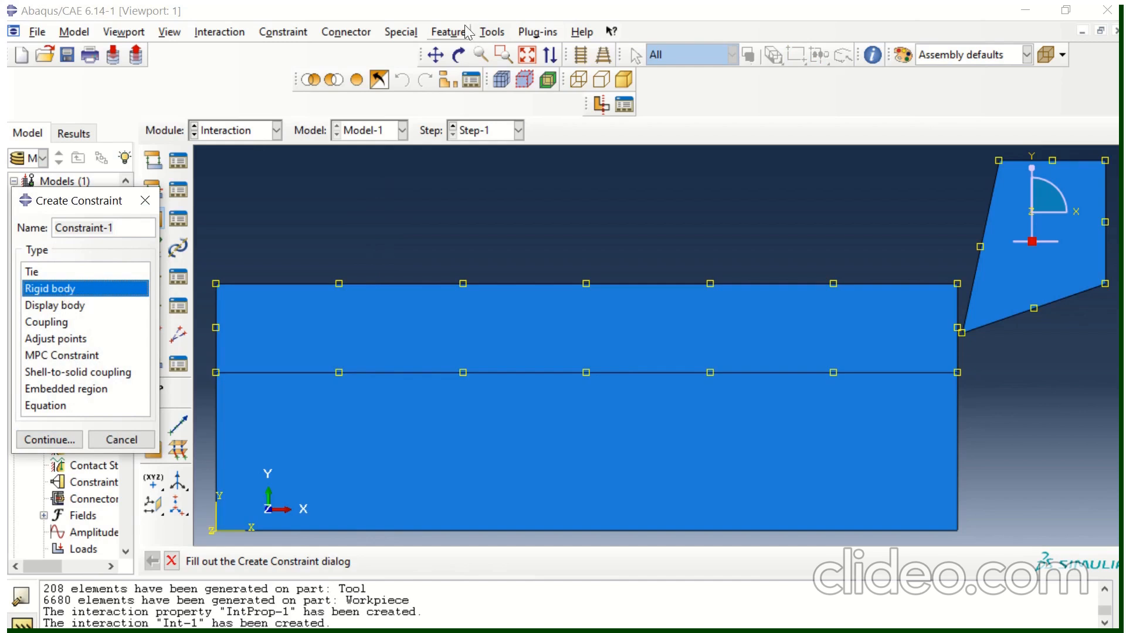
left_click(494, 32)
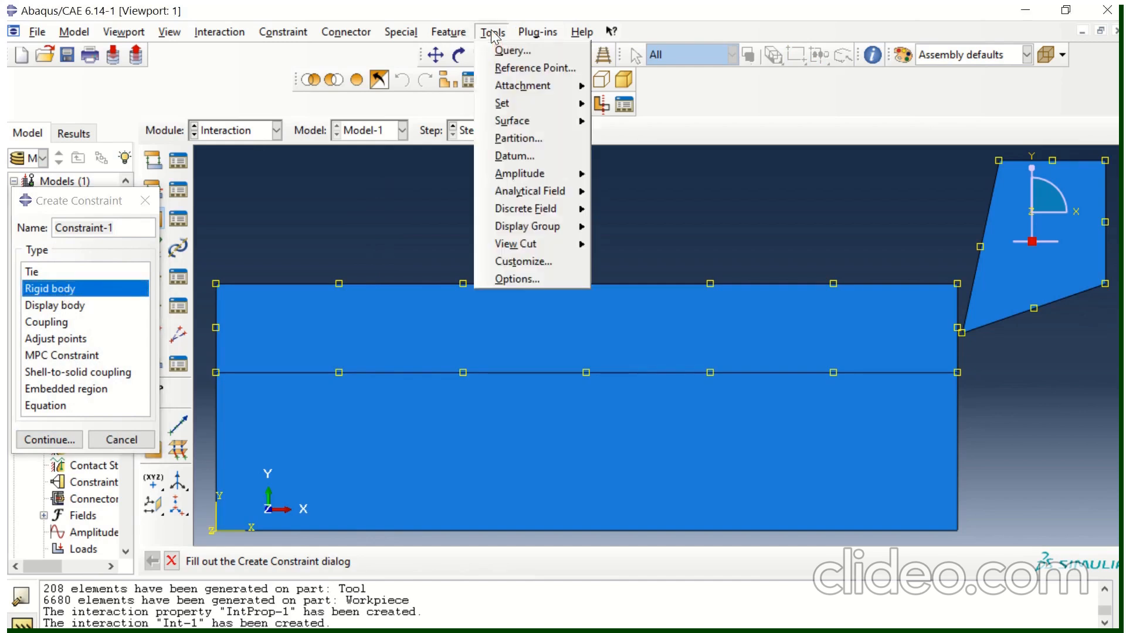
left_click(503, 66)
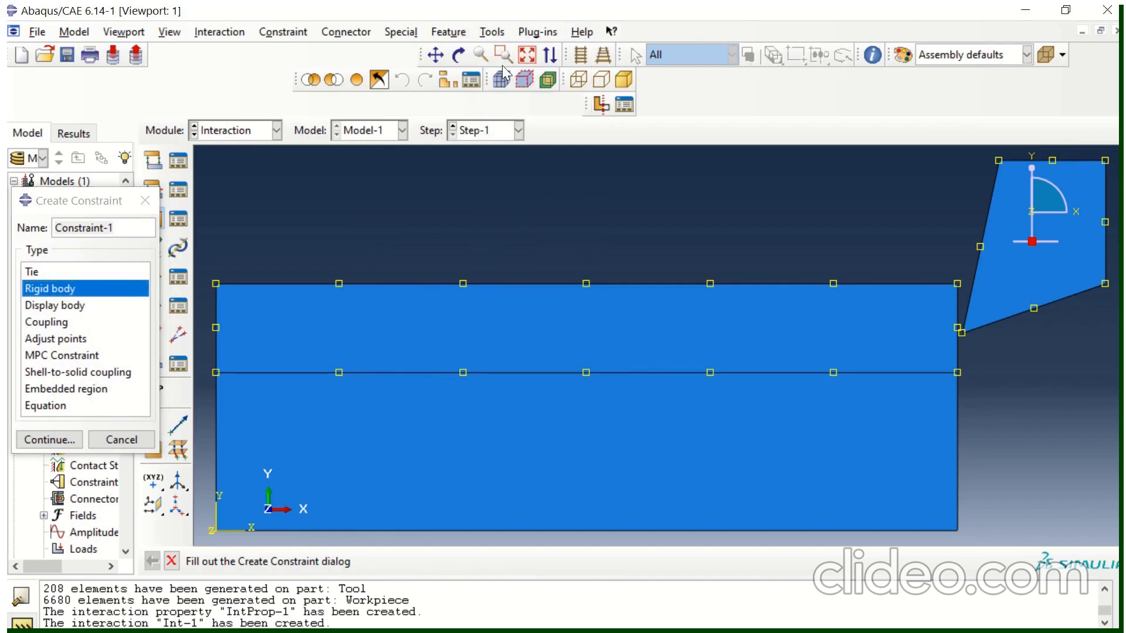
left_click(1105, 222)
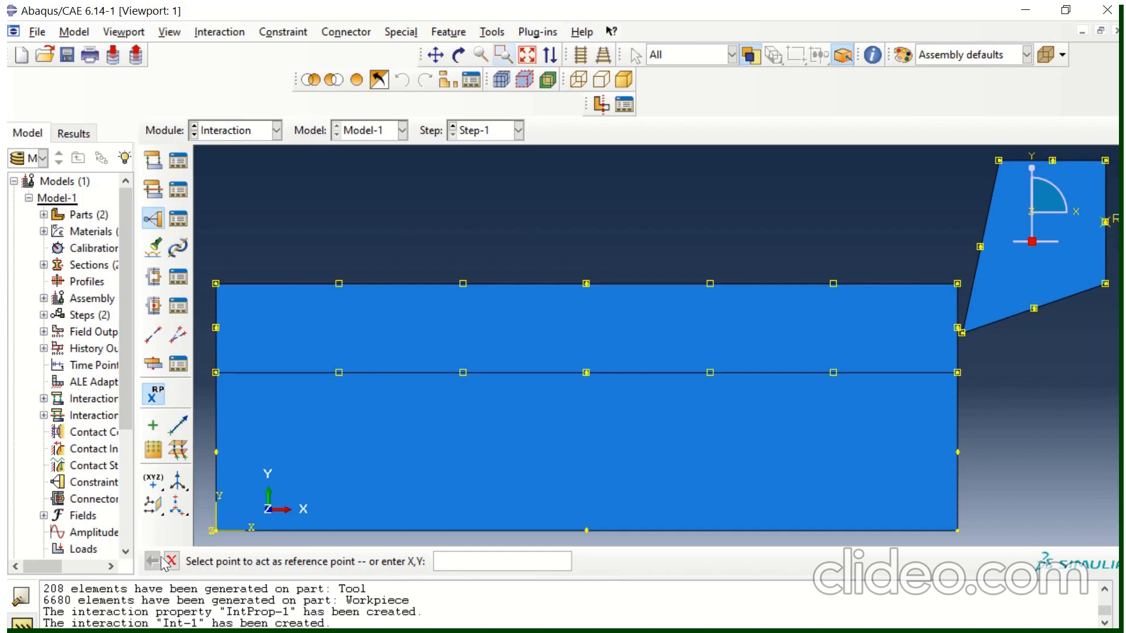
Start a Rigid body constraint and assign the reference point on the tool's back edge to it
left_click(156, 224)
left_click(59, 288)
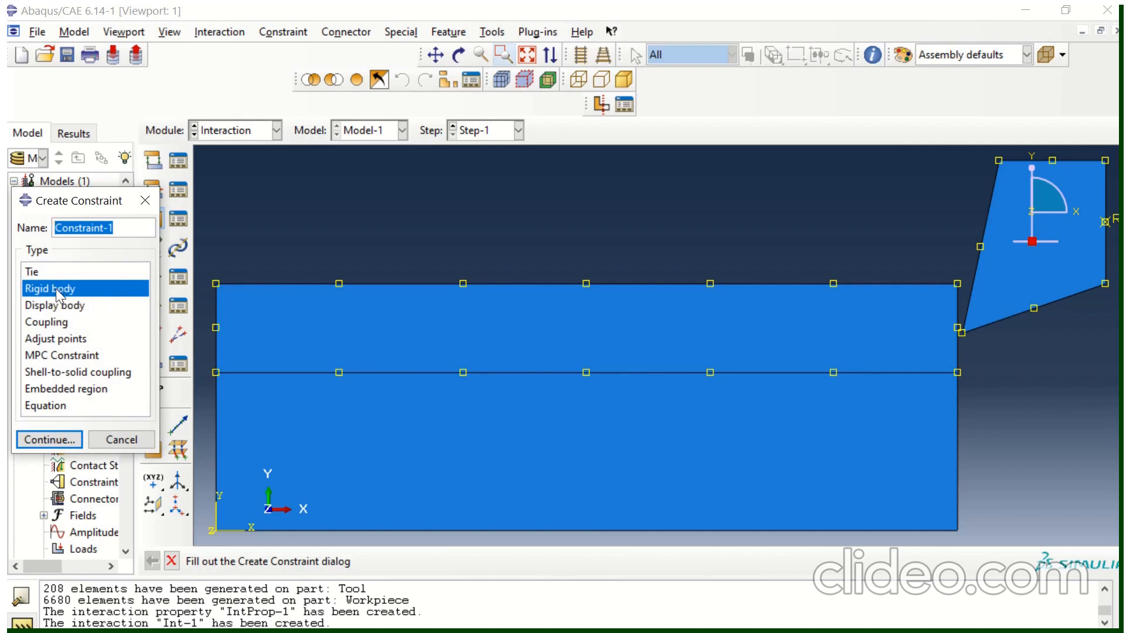
left_click(44, 439)
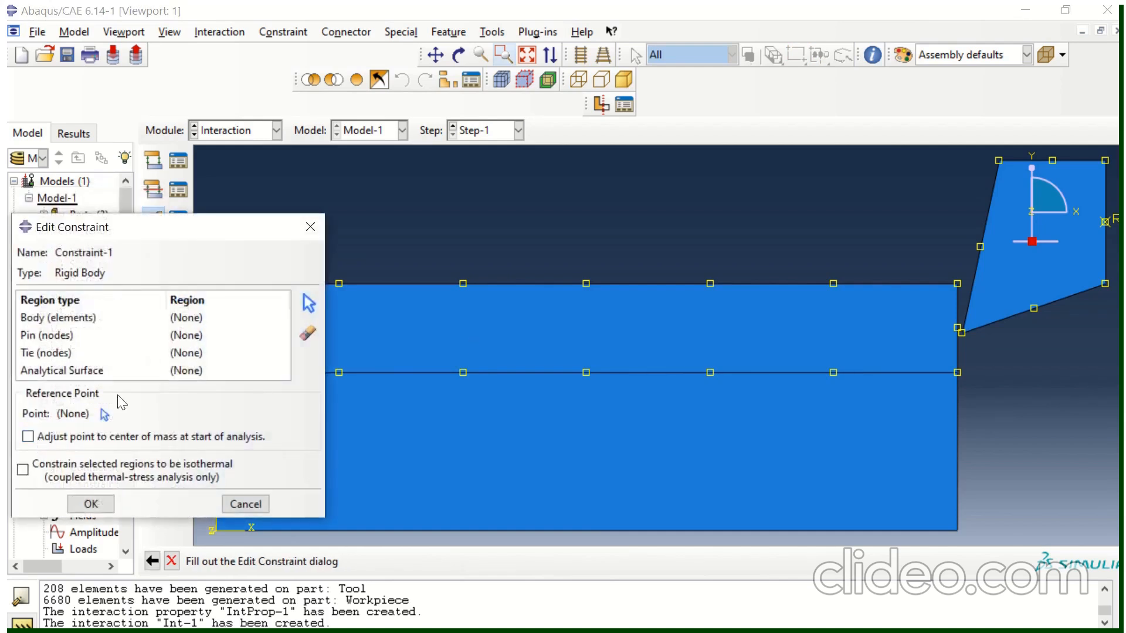
left_click(105, 415)
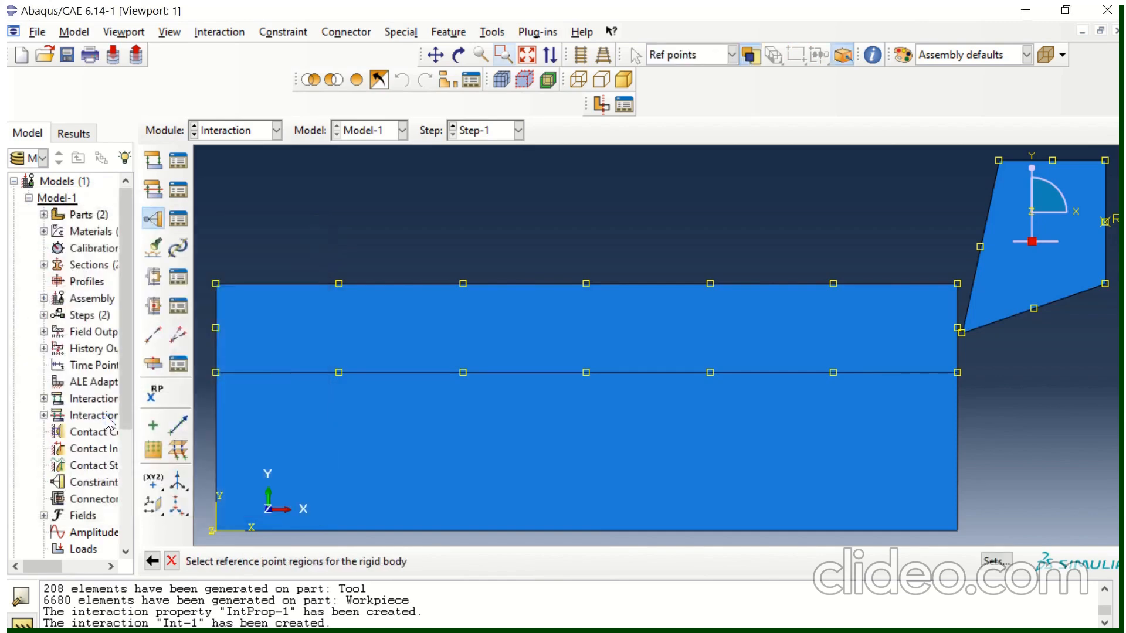
left_click(1105, 223)
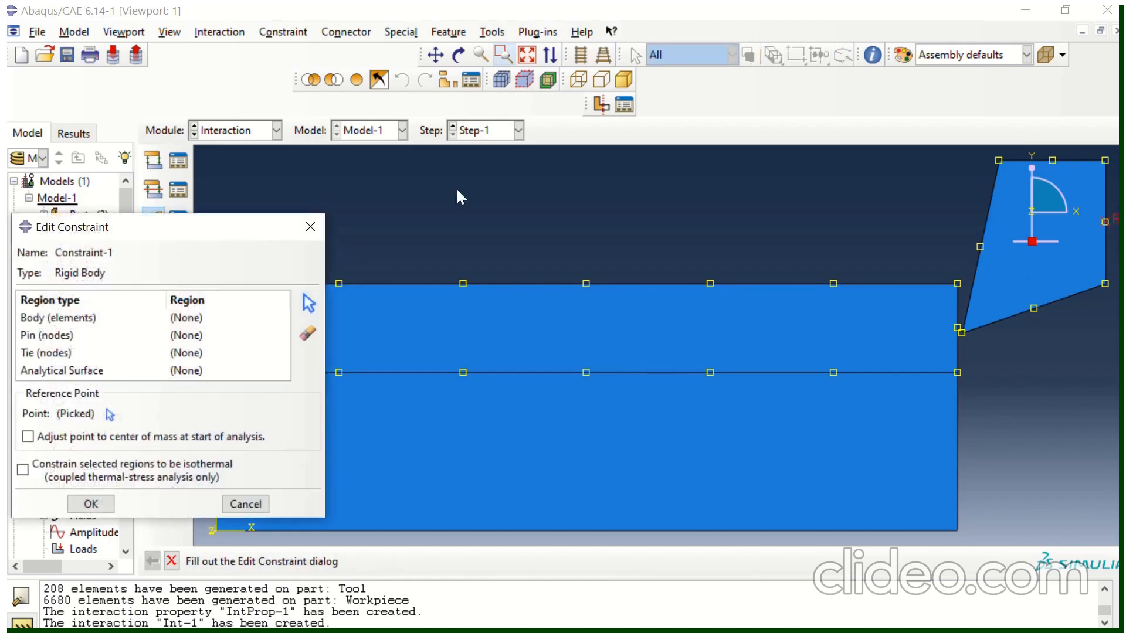
Assign only the tool as the constraint's Body (elements) region and save the rigid body constraint
left_click(150, 320)
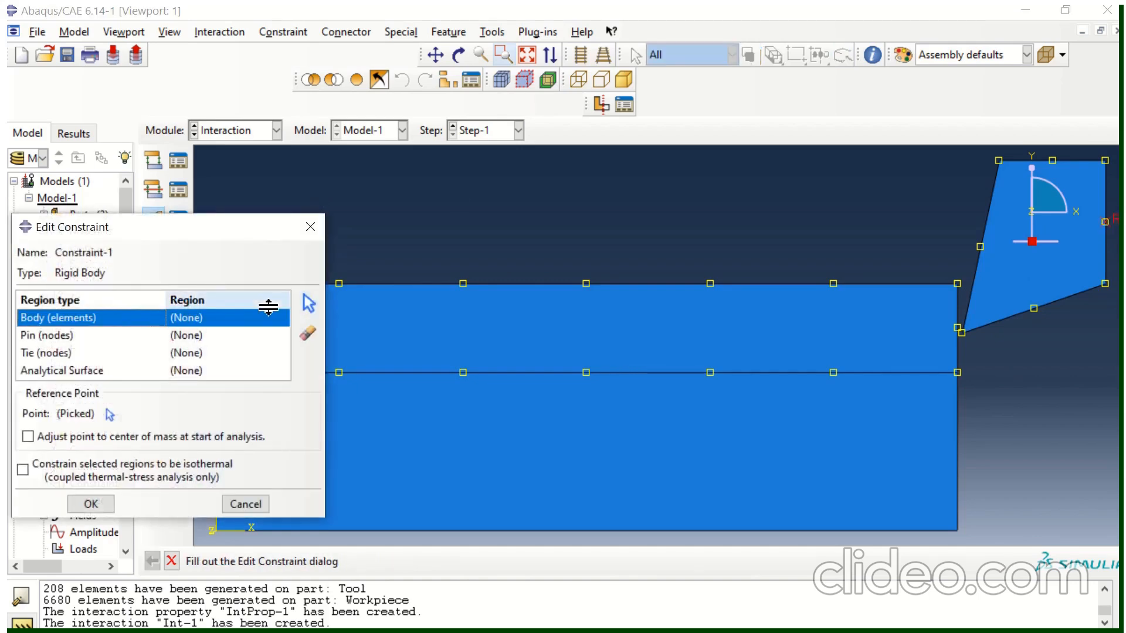
left_click(308, 305)
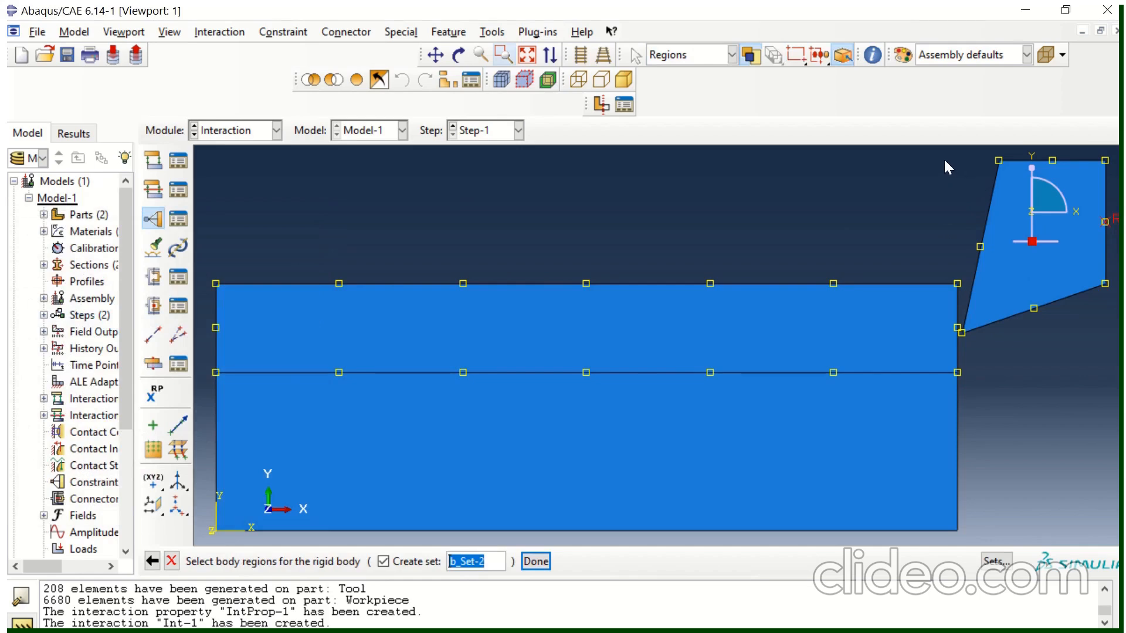
left_click_drag(943, 152, 1108, 310)
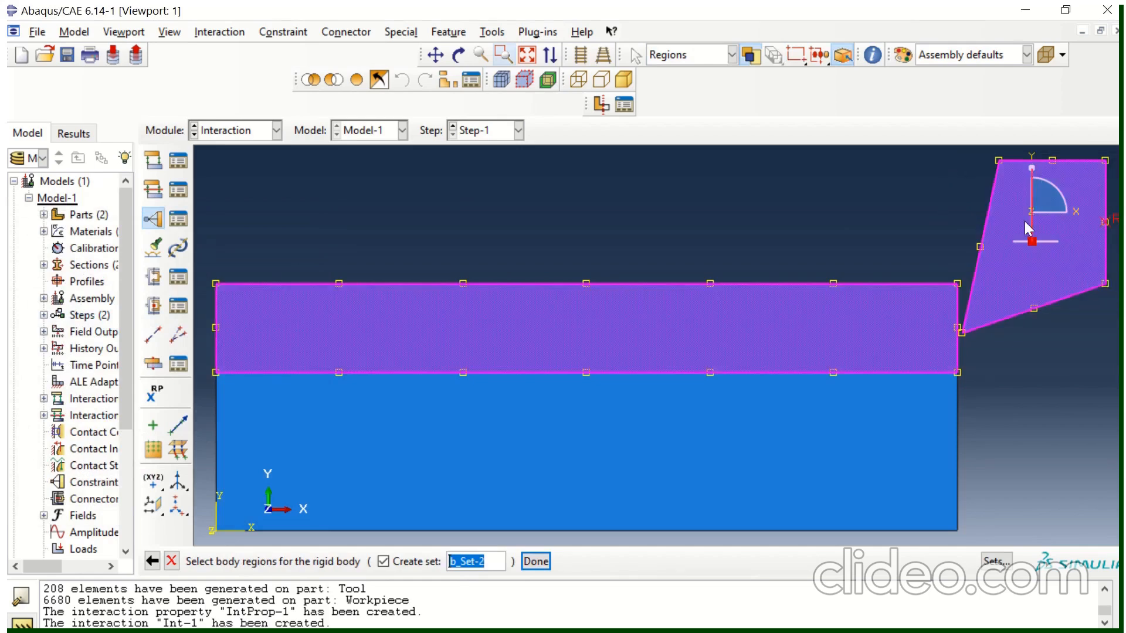
left_click_drag(964, 151, 1118, 320)
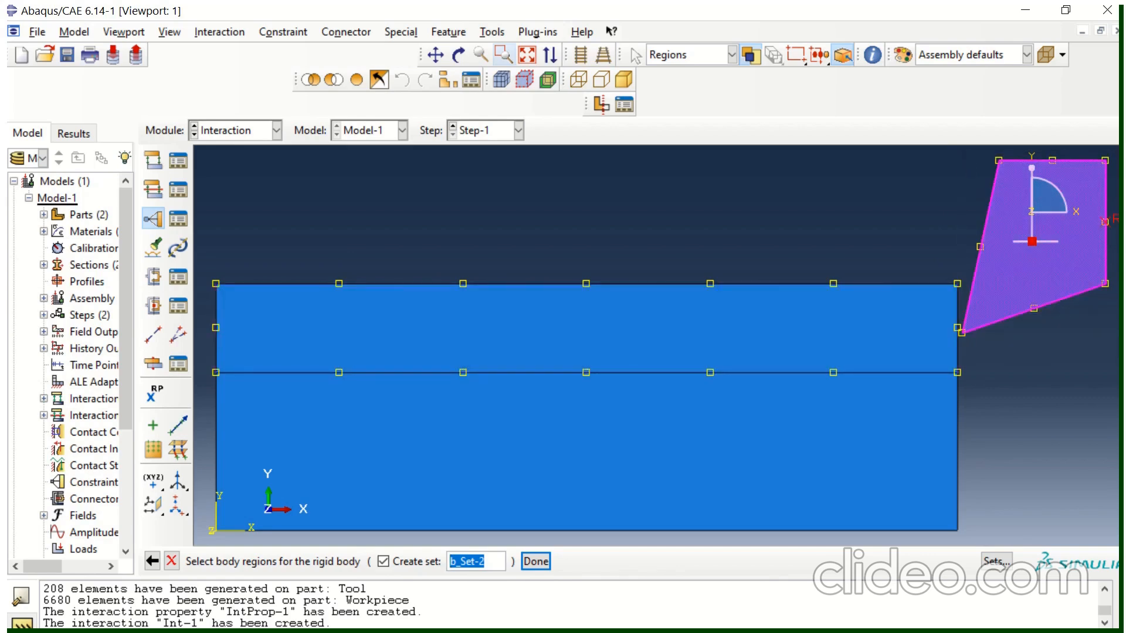
left_click(535, 562)
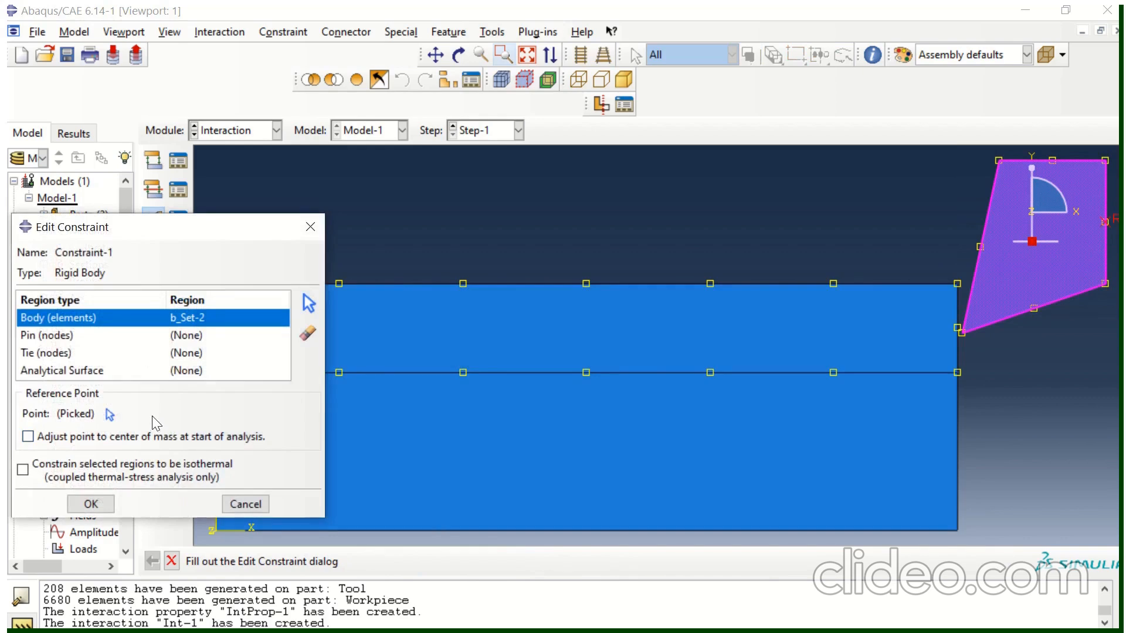
left_click(97, 504)
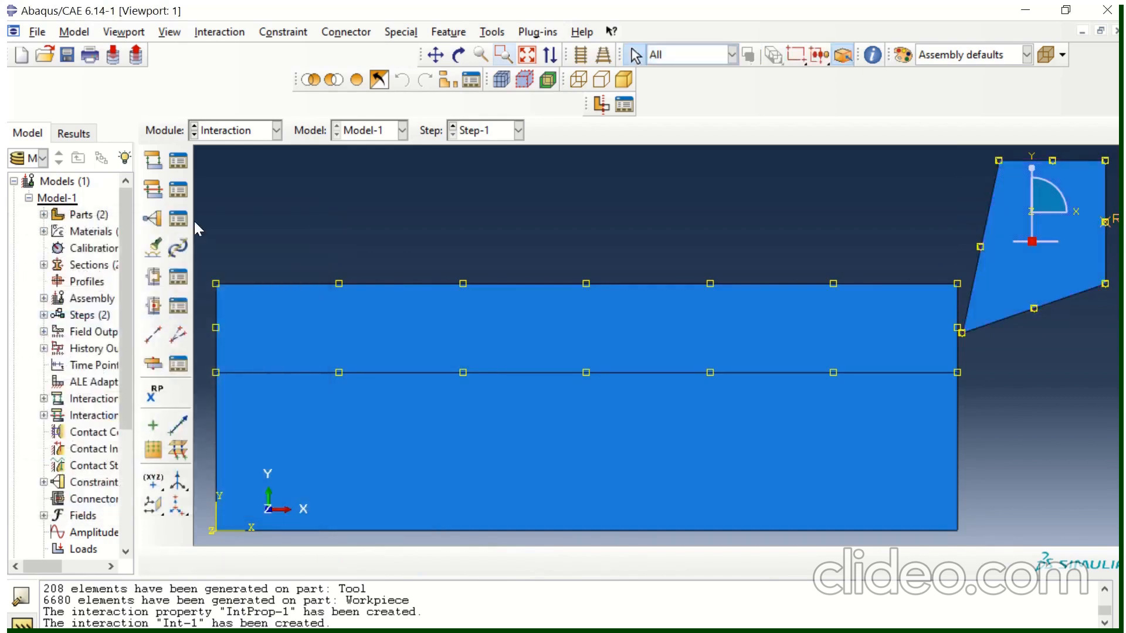
In the Load module, create an Encastre boundary condition in the Initial step on the workpiece's bottom edge
left_click(228, 135)
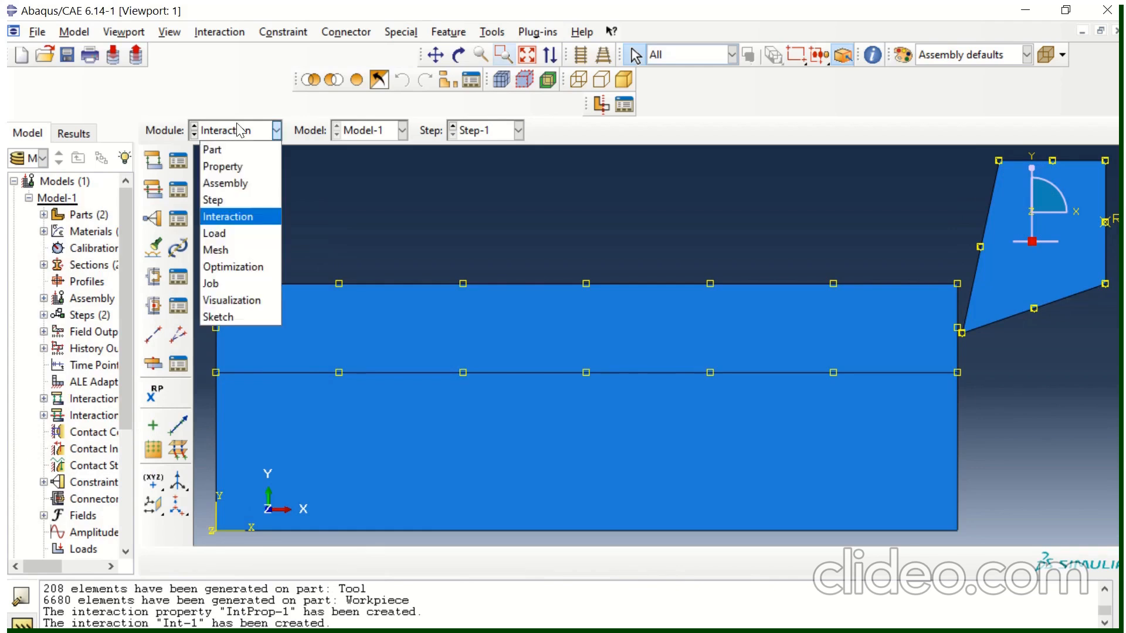
left_click(219, 233)
left_click(179, 191)
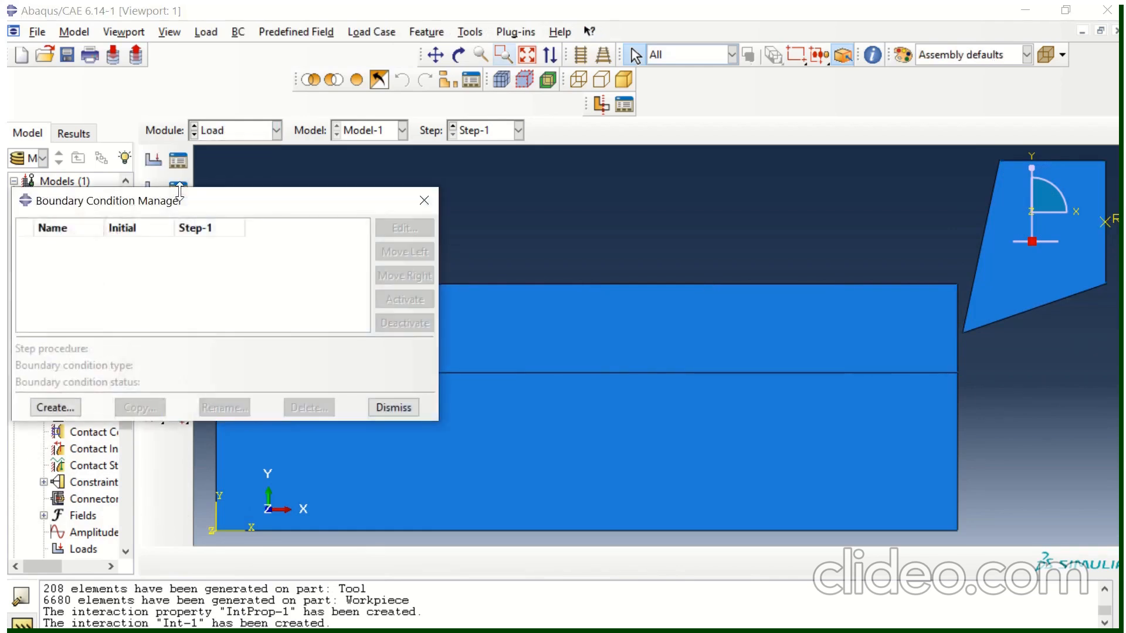
left_click(71, 406)
left_click(82, 310)
left_click(81, 324)
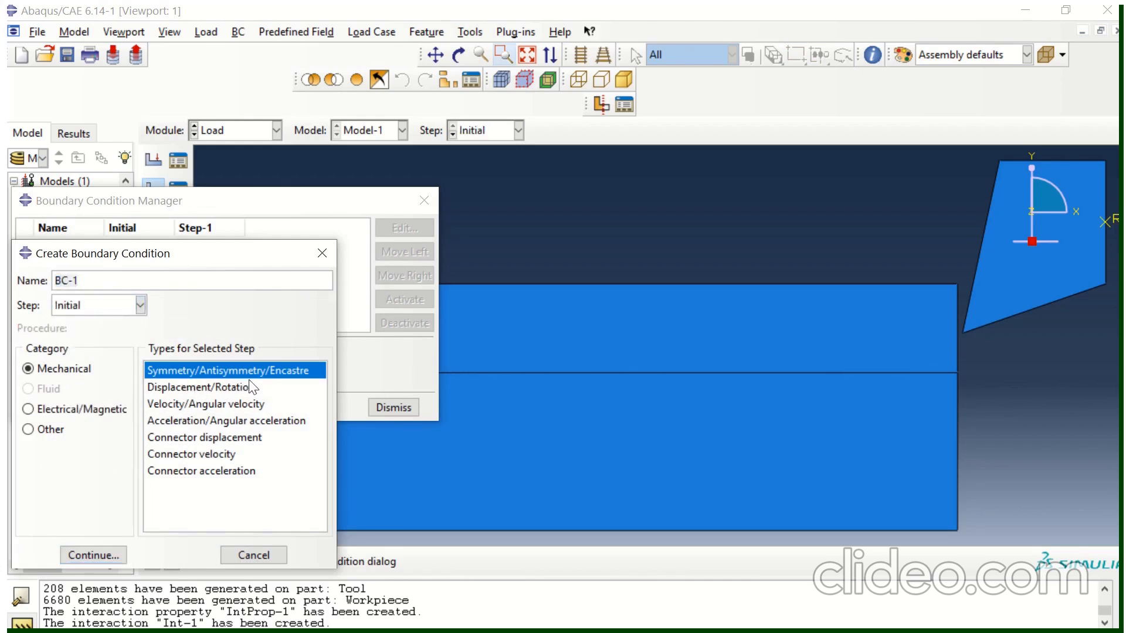
left_click(91, 551)
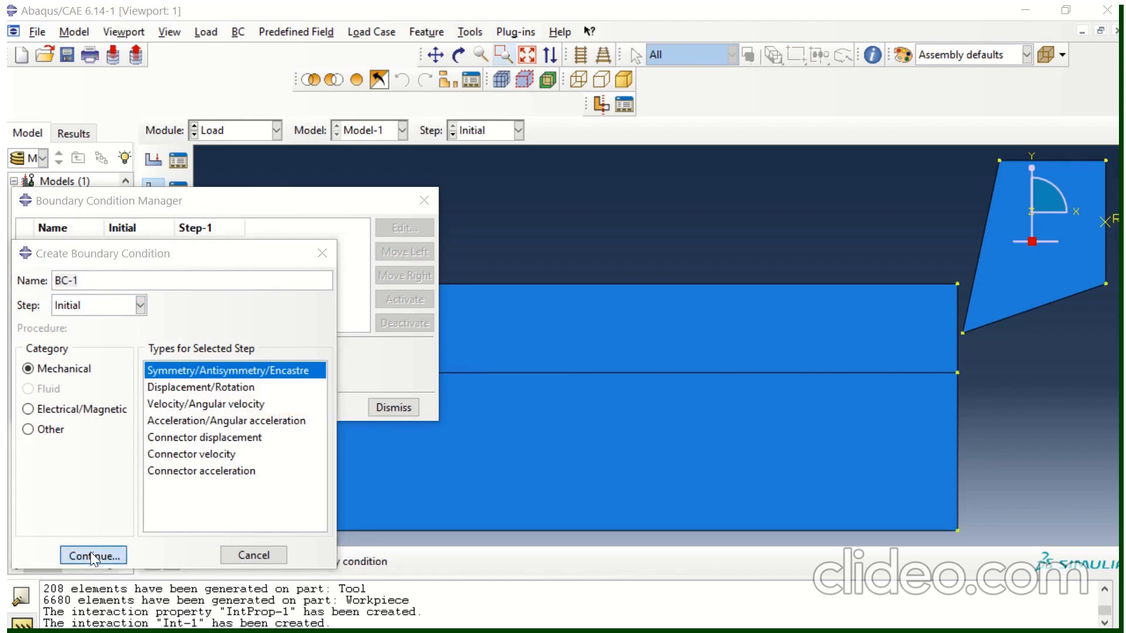
left_click(726, 528)
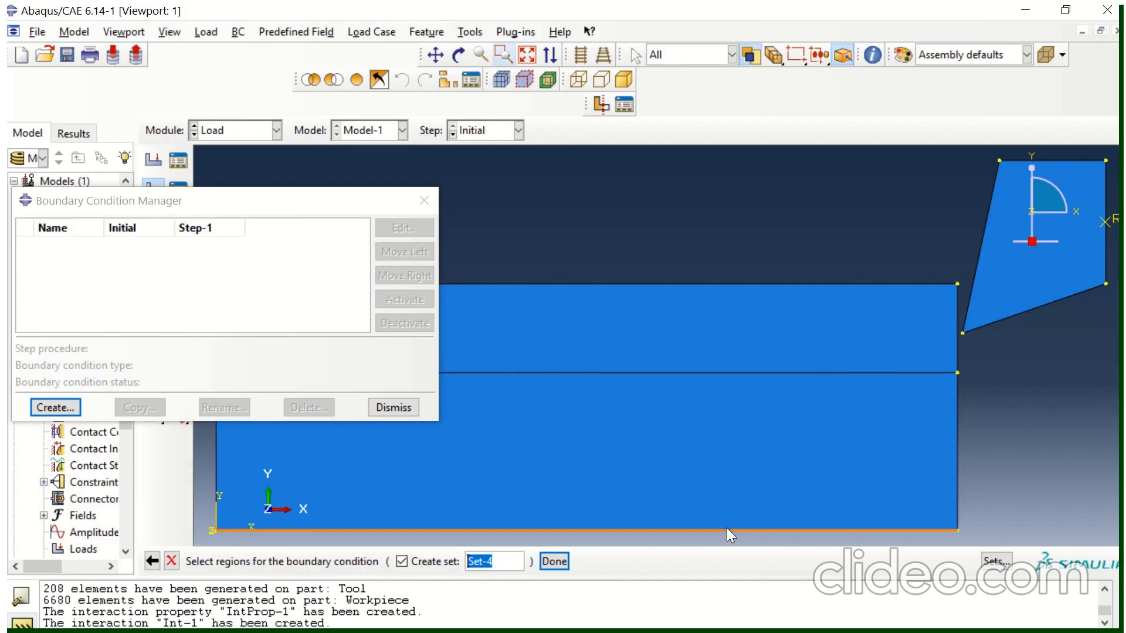
left_click(562, 561)
left_click(38, 402)
left_click(76, 426)
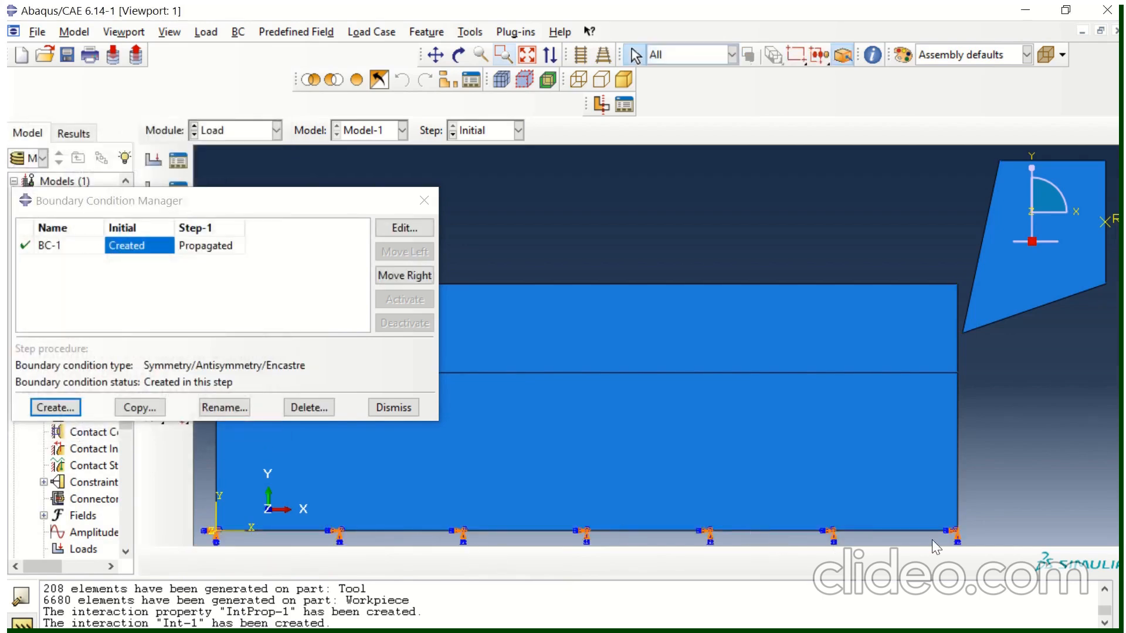
Start a Velocity/Angular velocity boundary condition in Step-1 and assign the whole tool with its reference point as the region
left_click(48, 407)
left_click(64, 306)
left_click(69, 340)
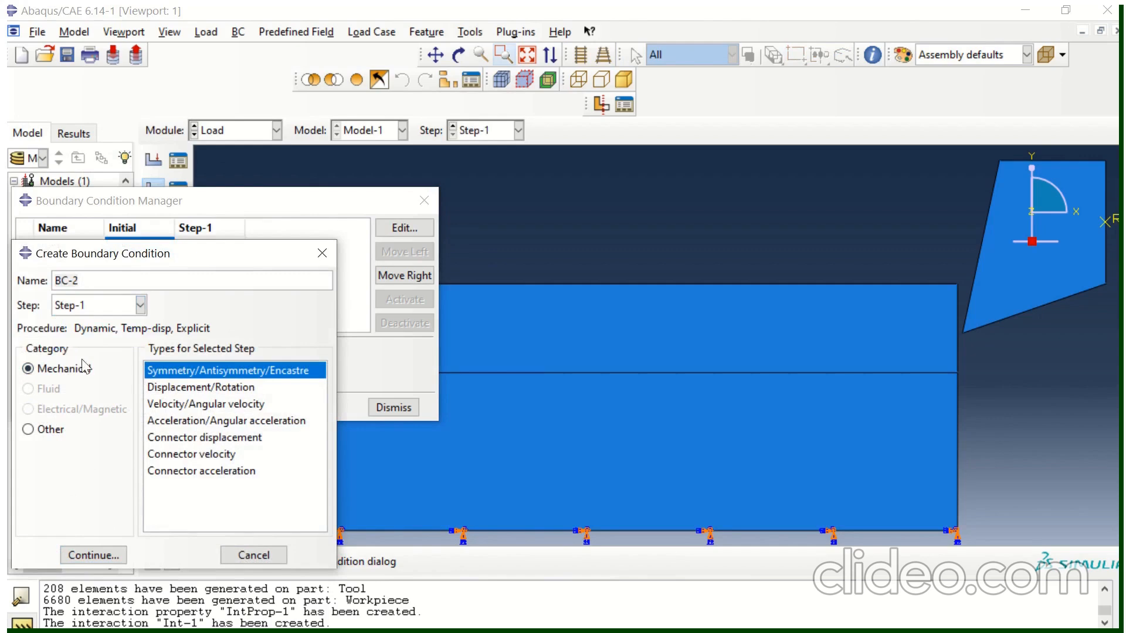
left_click(170, 405)
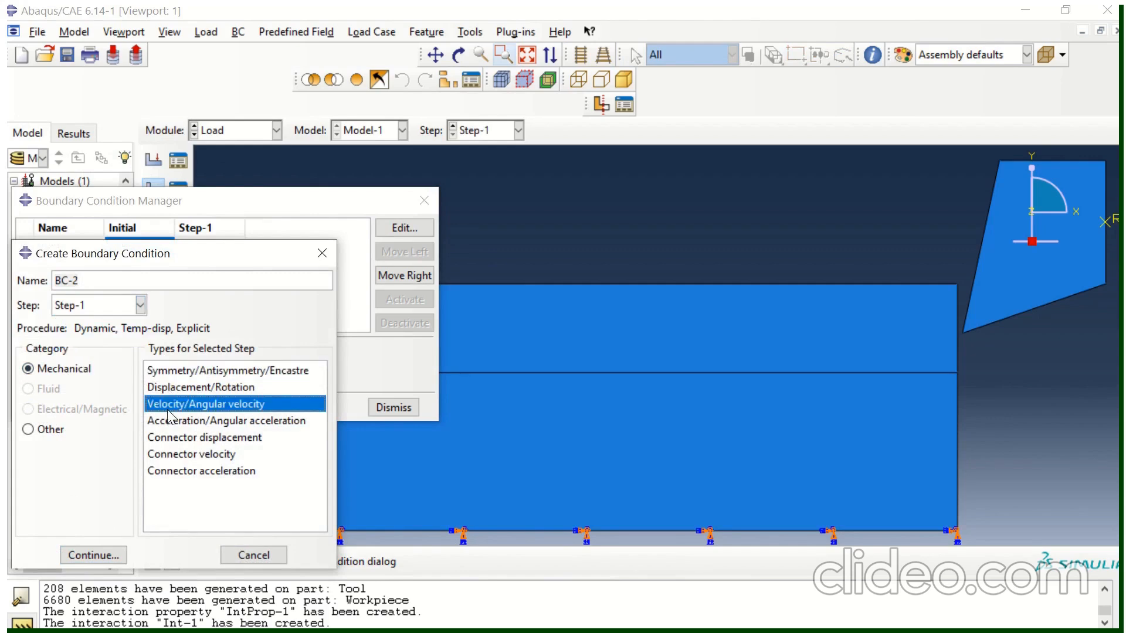
left_click(93, 555)
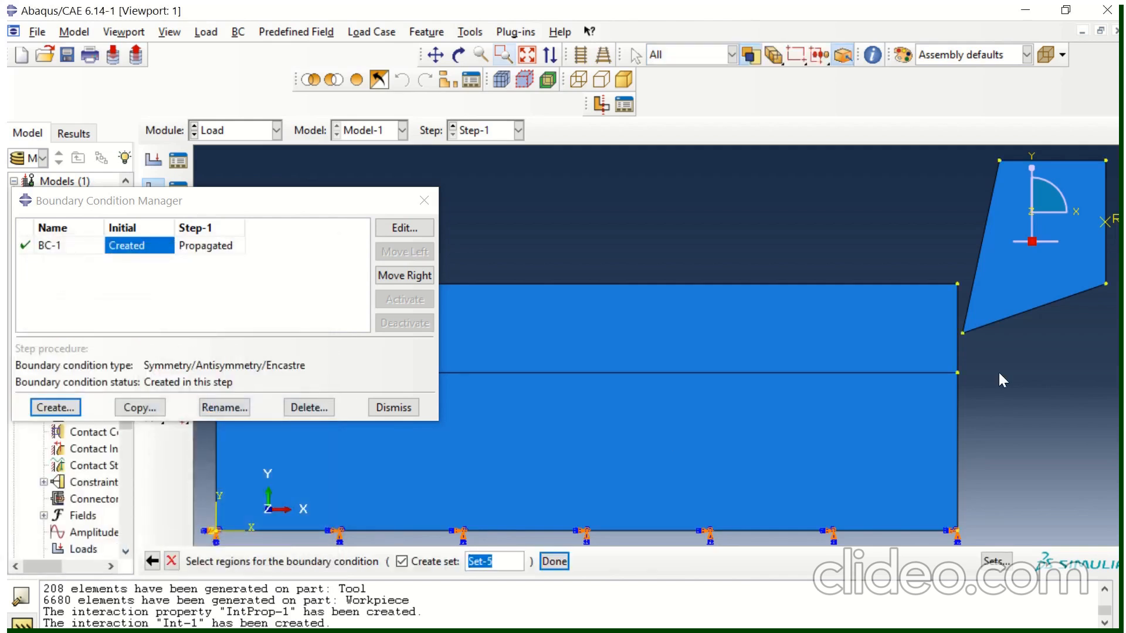
left_click_drag(971, 156, 1117, 336)
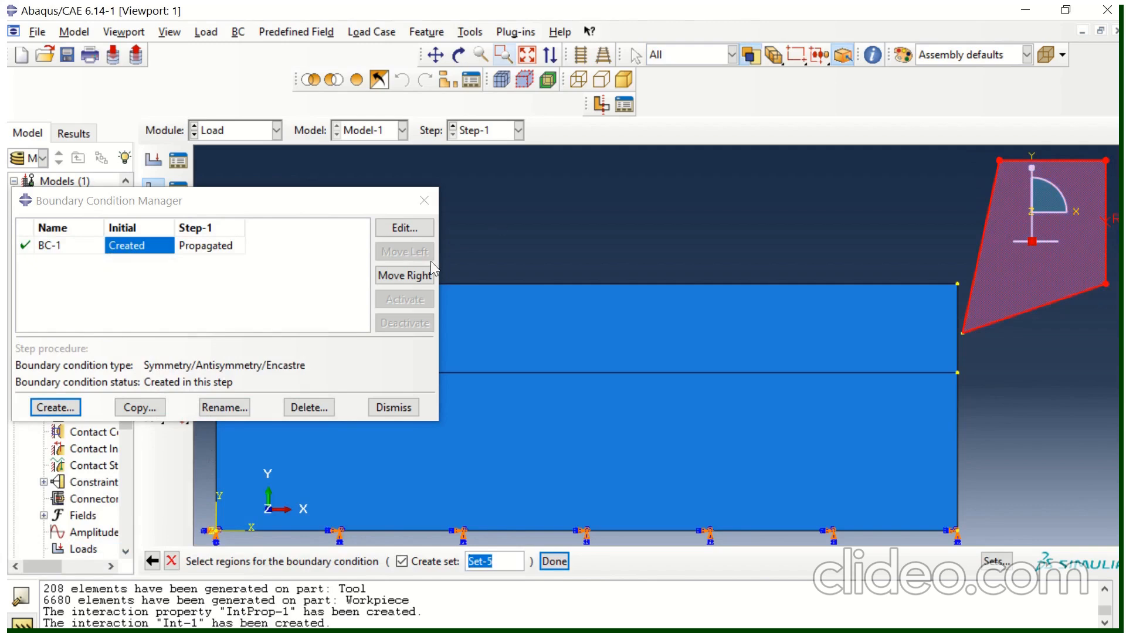
left_click(554, 561)
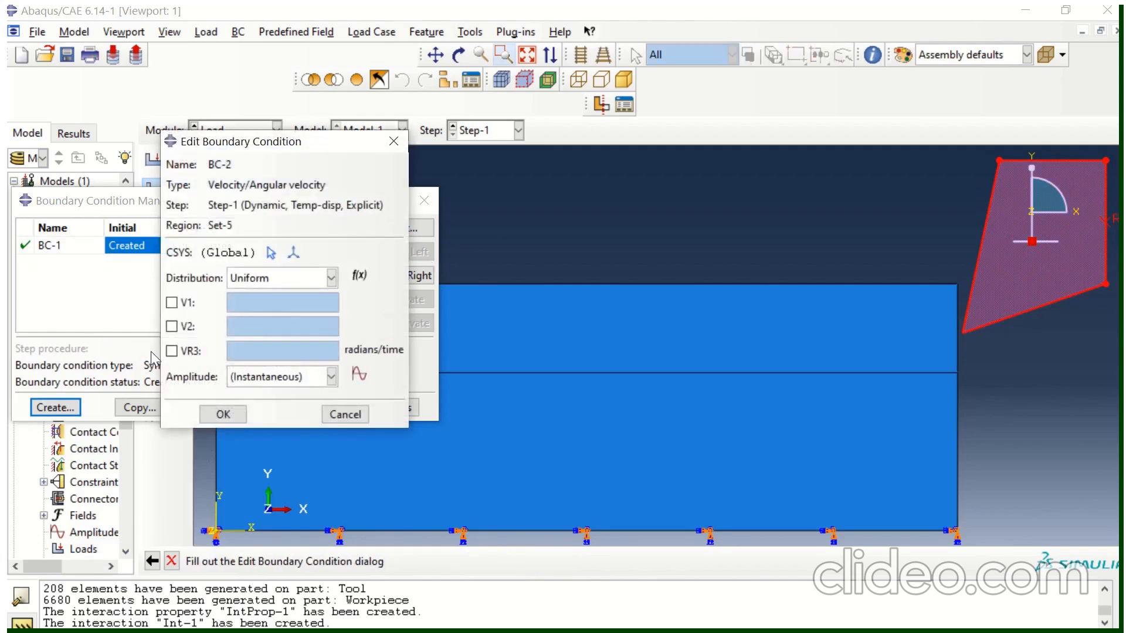
Set the tool's velocity to V1 = -0.5, V2 = 0 and VR3 = 0, and save the boundary condition
left_click(171, 303)
left_click(171, 326)
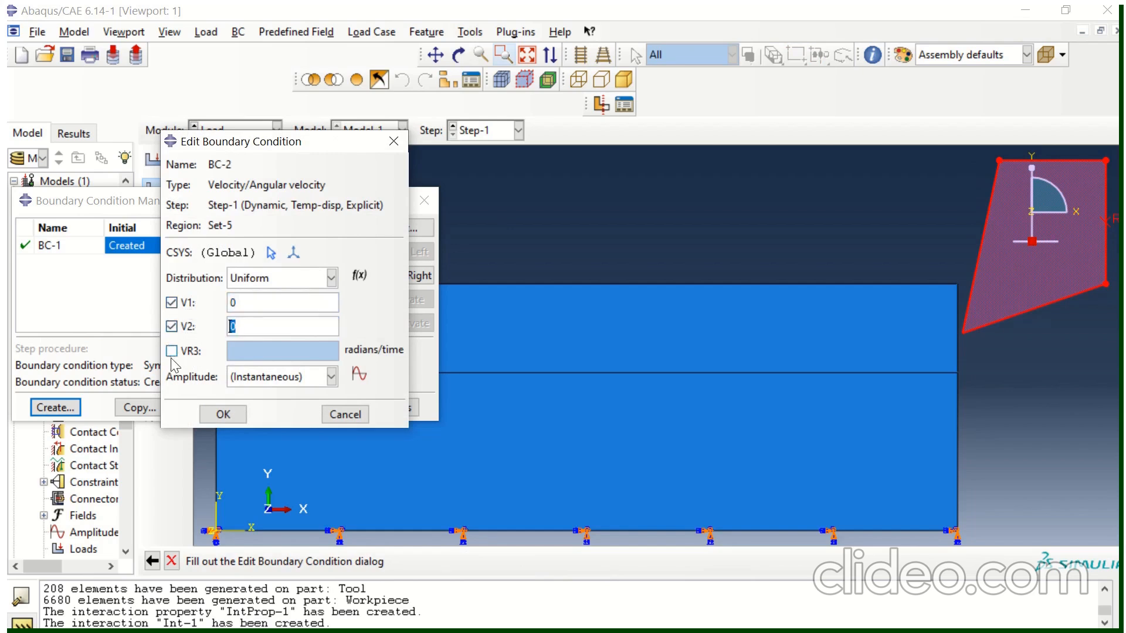
left_click(171, 351)
left_click(262, 300)
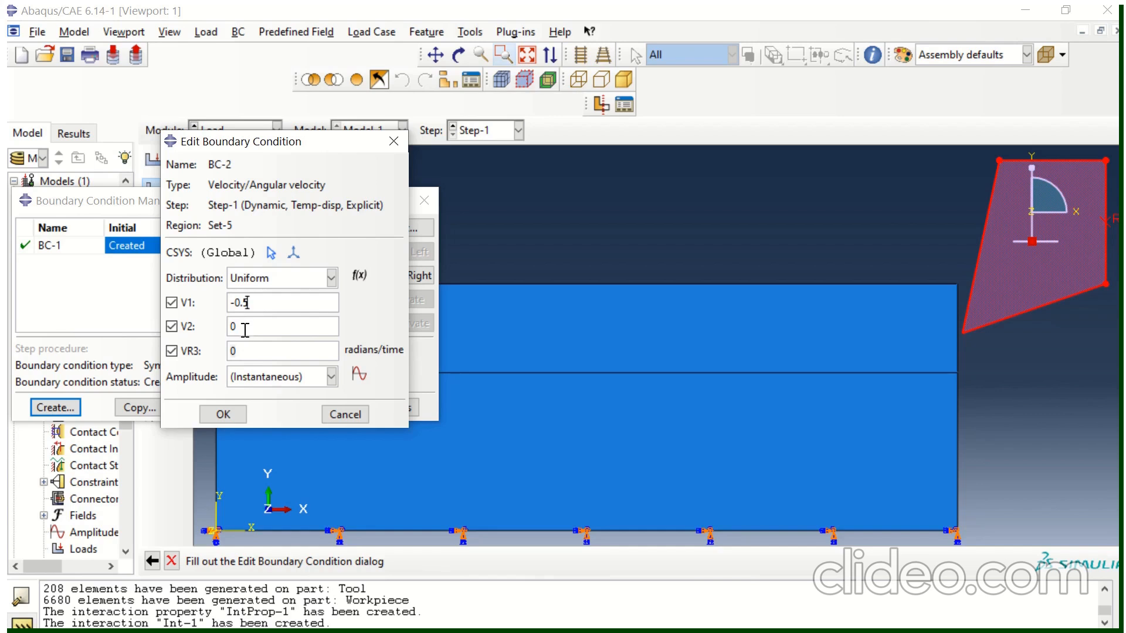
left_click(222, 413)
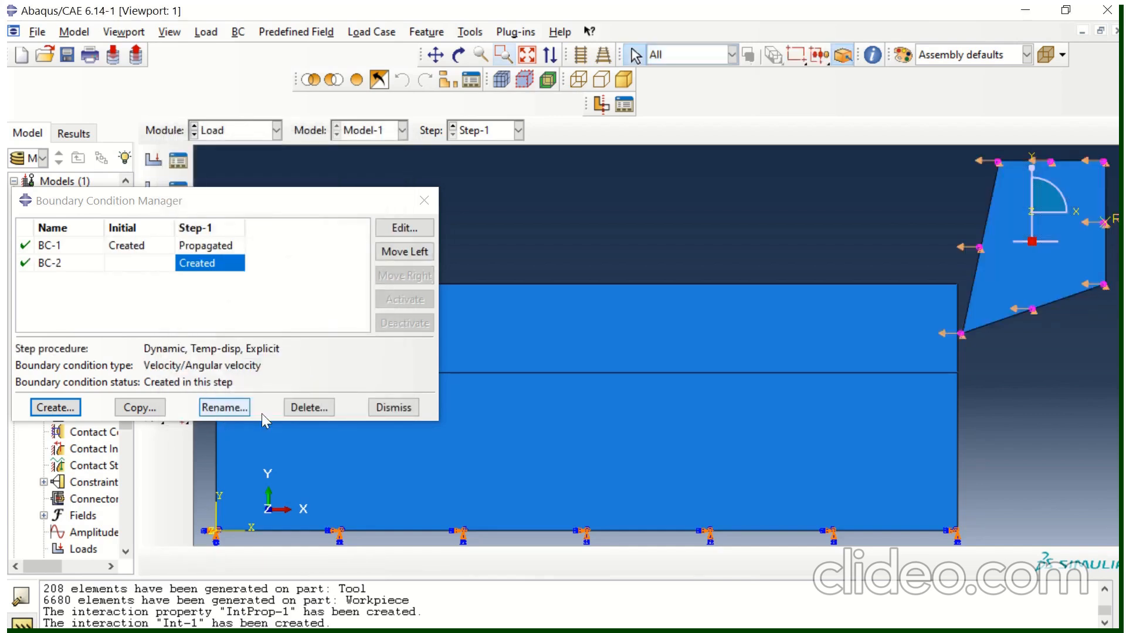
left_click(388, 407)
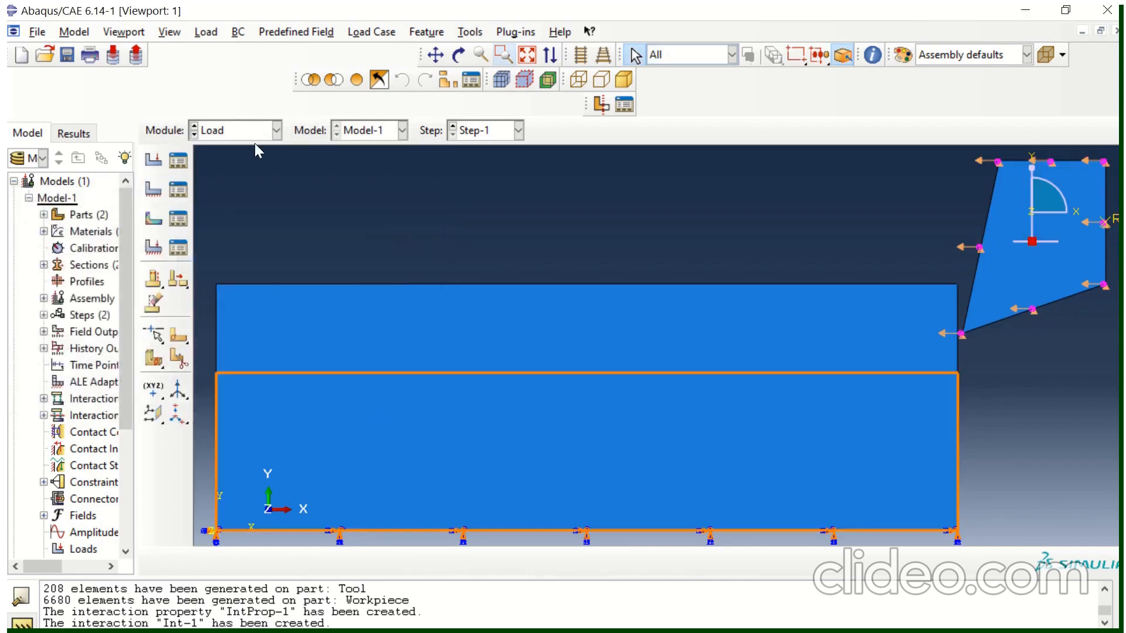
Switch to the Job module and save the model database as Orthogonal_machining in D:\Extra\ME-409
left_click(257, 130)
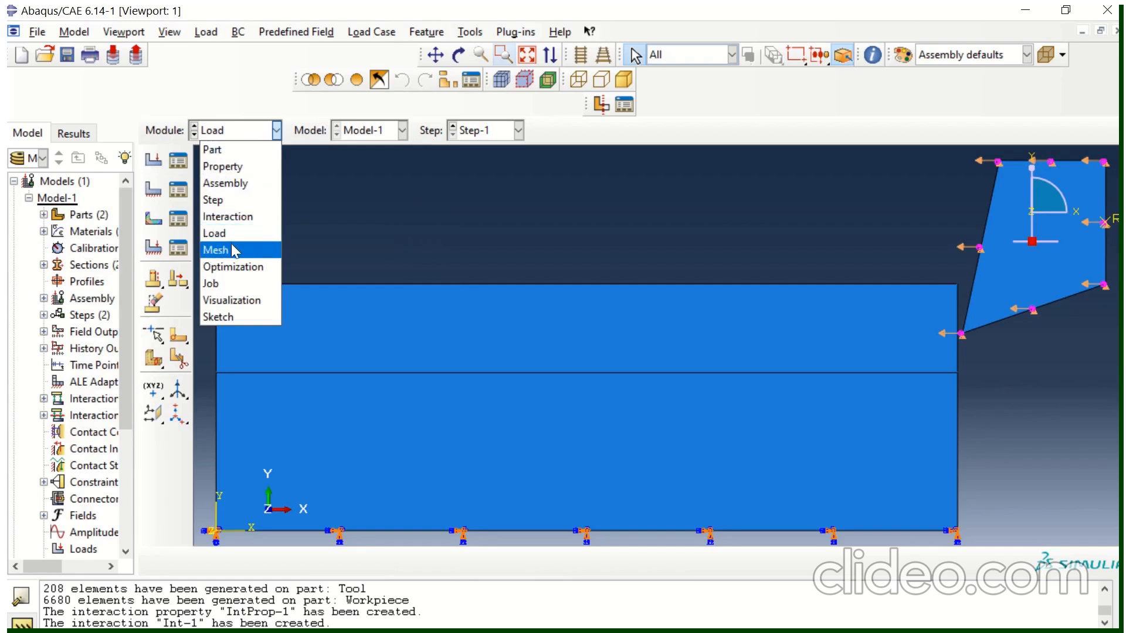
left_click(226, 283)
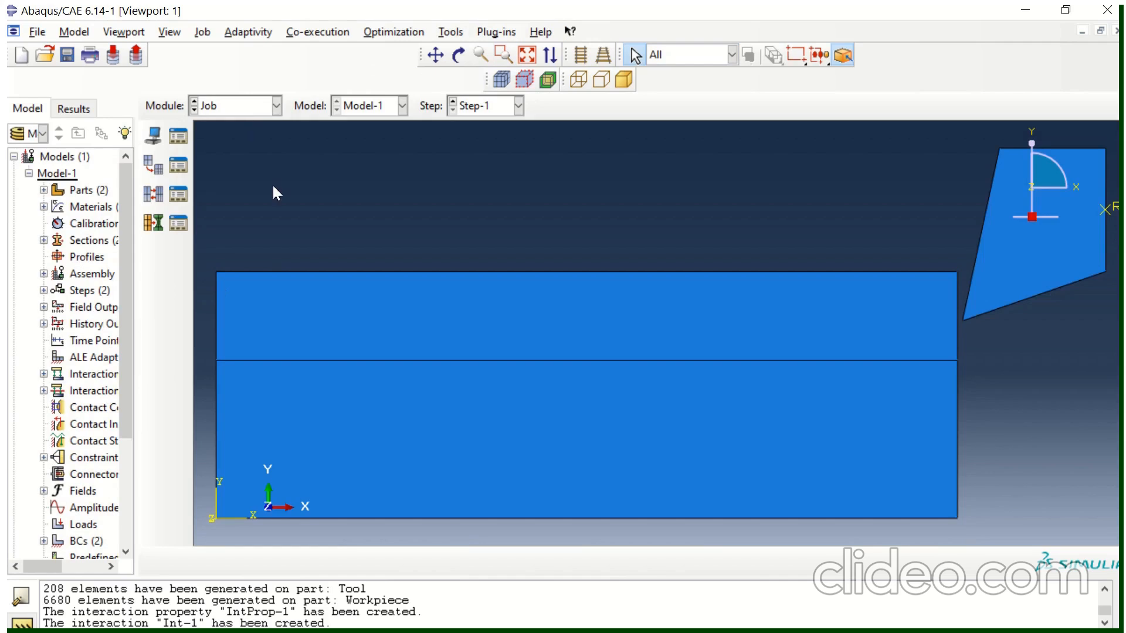
left_click(37, 32)
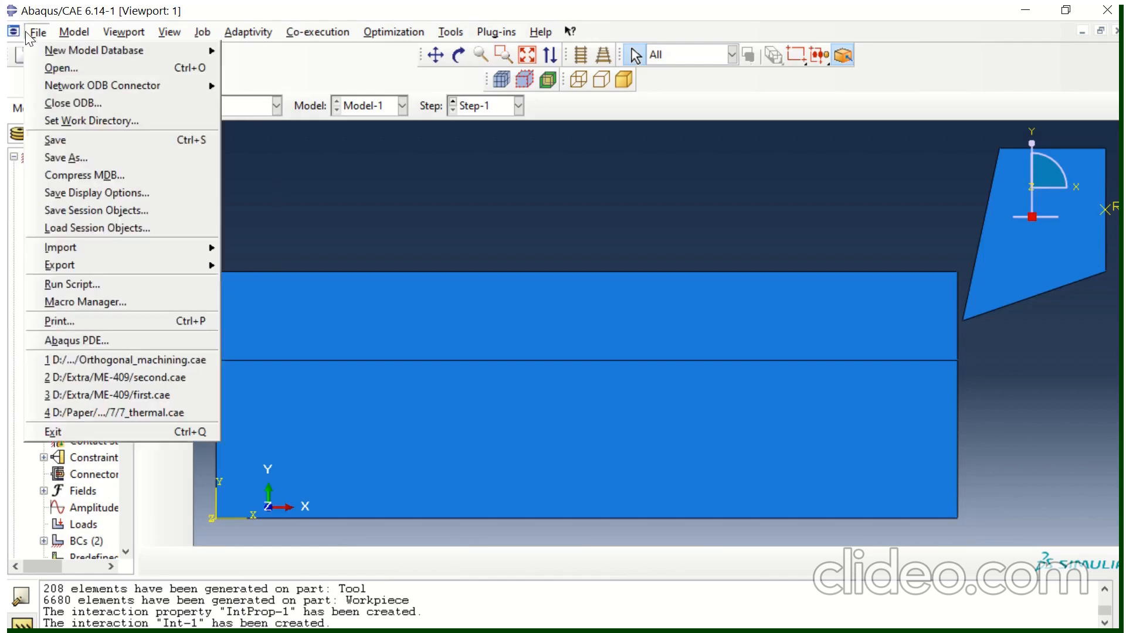
left_click(87, 143)
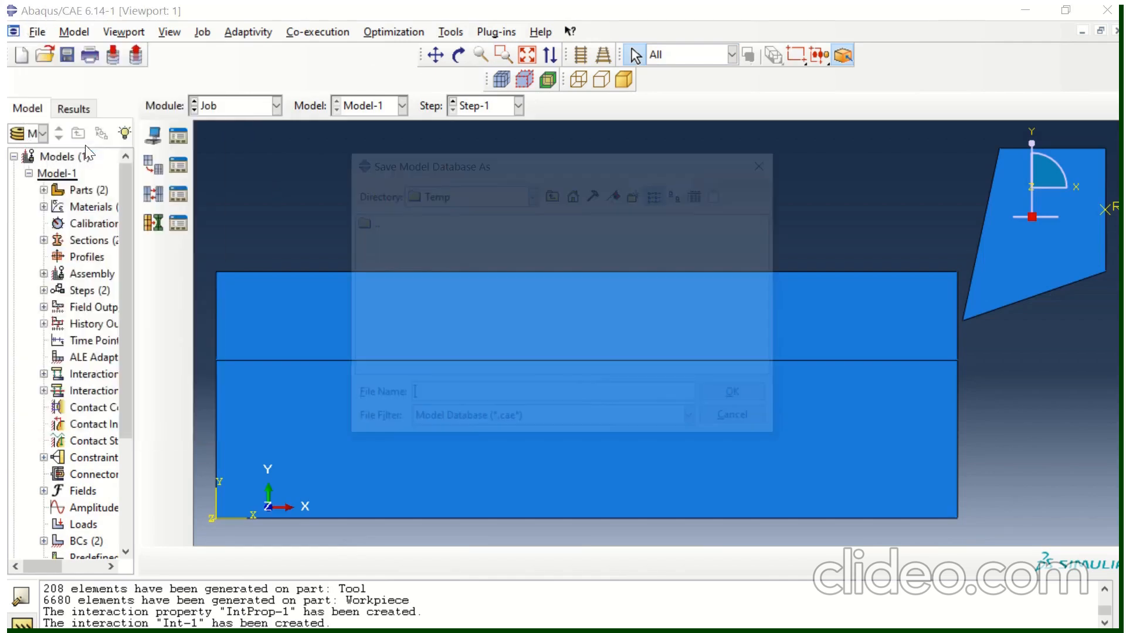
left_click(483, 204)
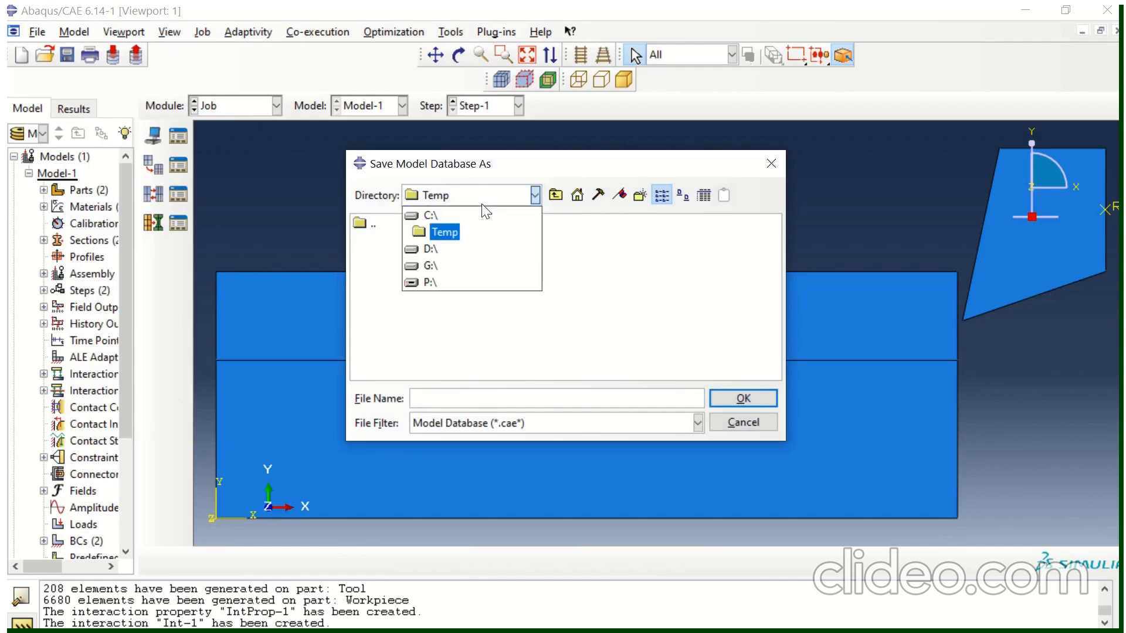
left_click(459, 257)
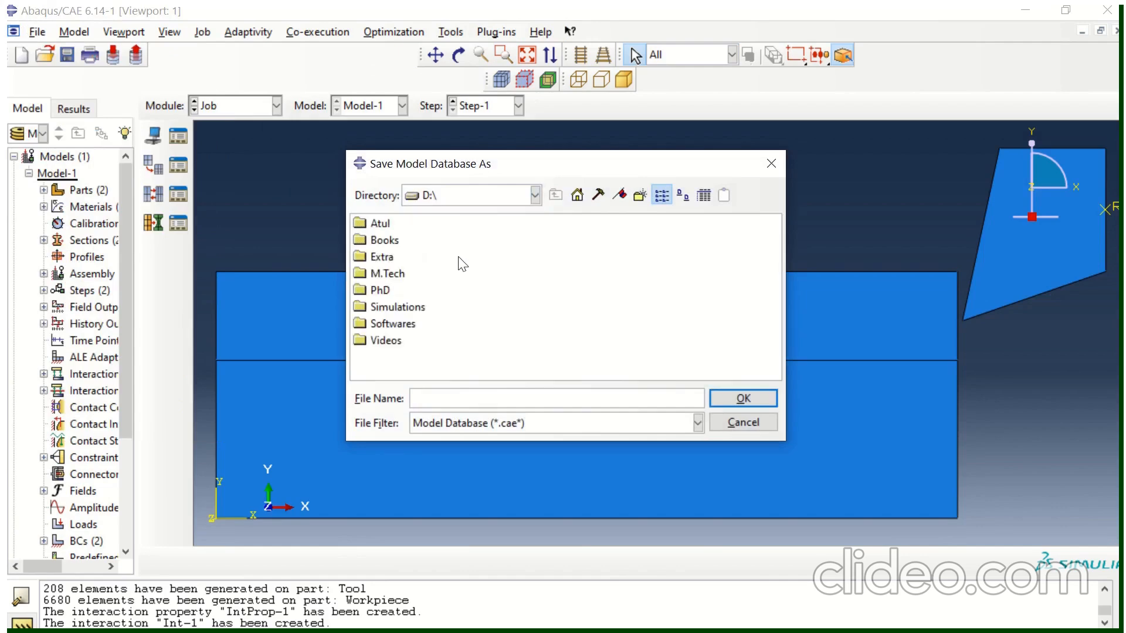
double_click(384, 257)
double_click(388, 239)
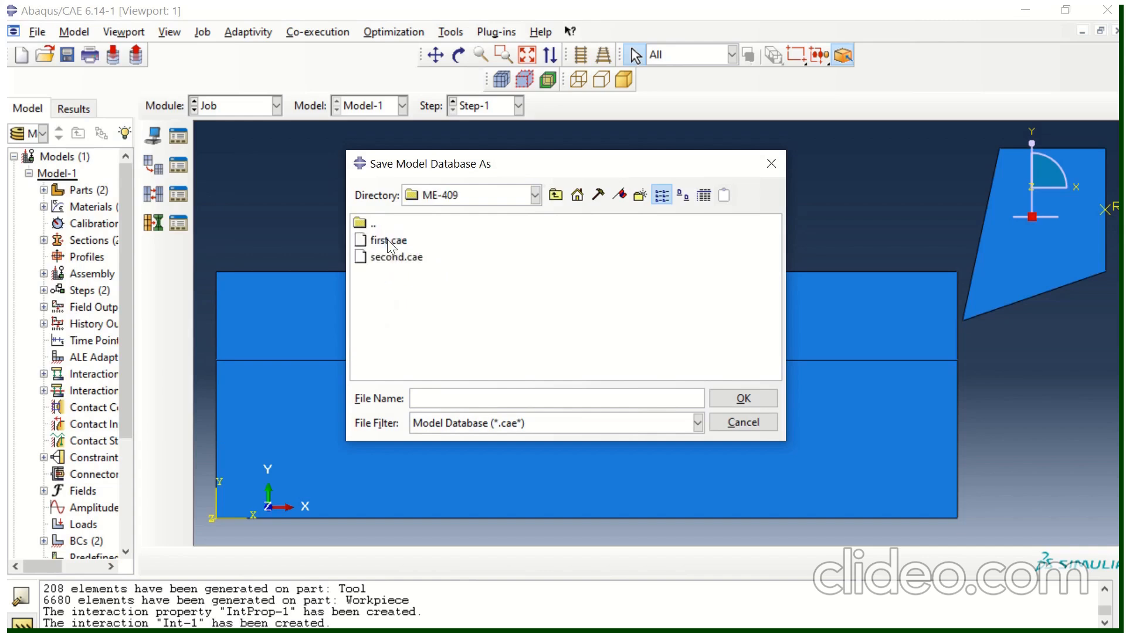
left_click(466, 398)
type("Orthogonal machining")
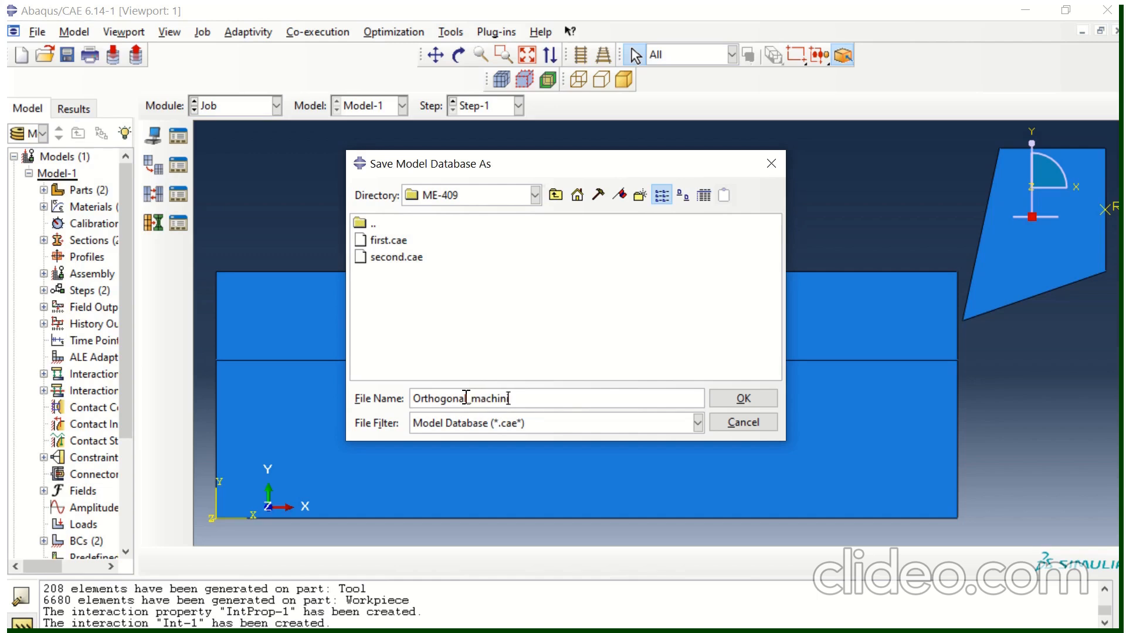
left_click(743, 399)
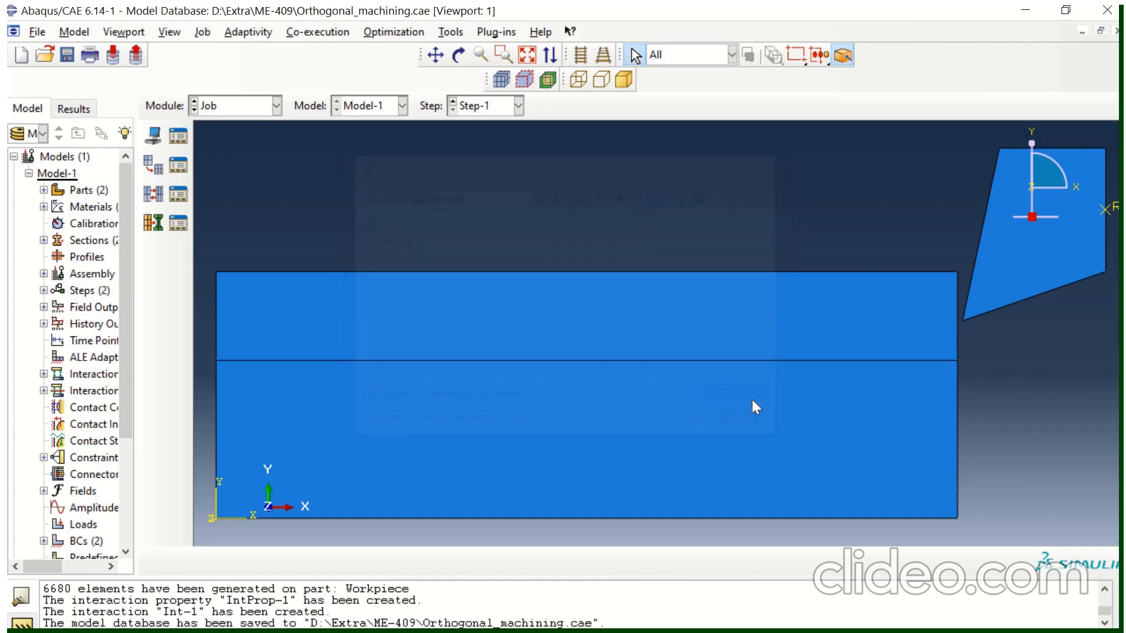
Set the work directory to D:/Extra/ME-409
left_click(38, 31)
left_click(61, 120)
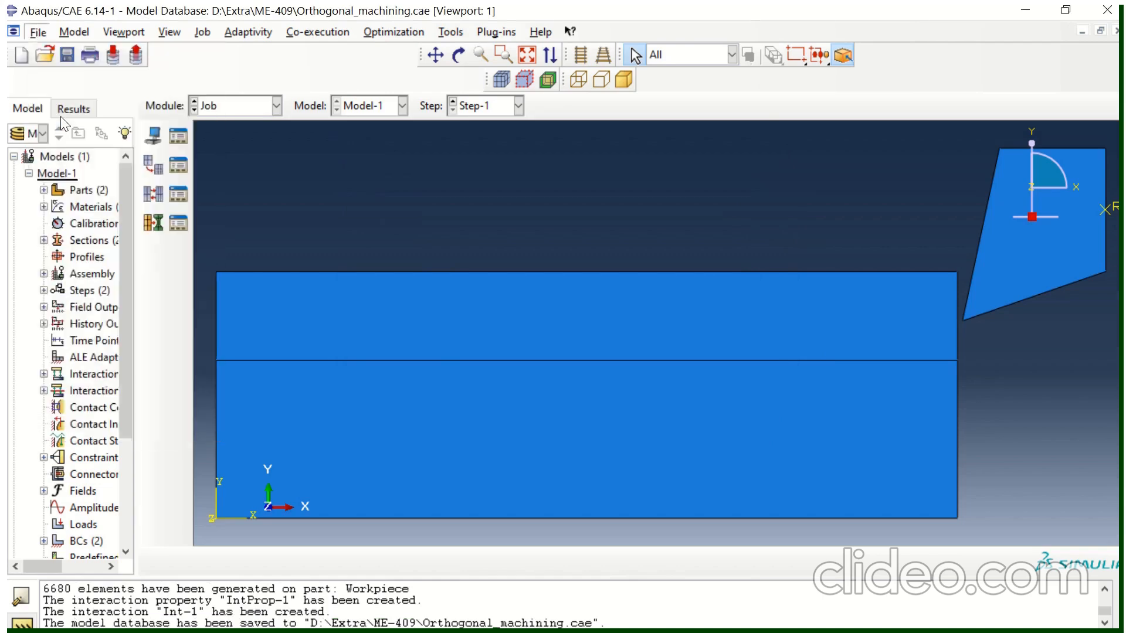
left_click(672, 304)
left_click(445, 199)
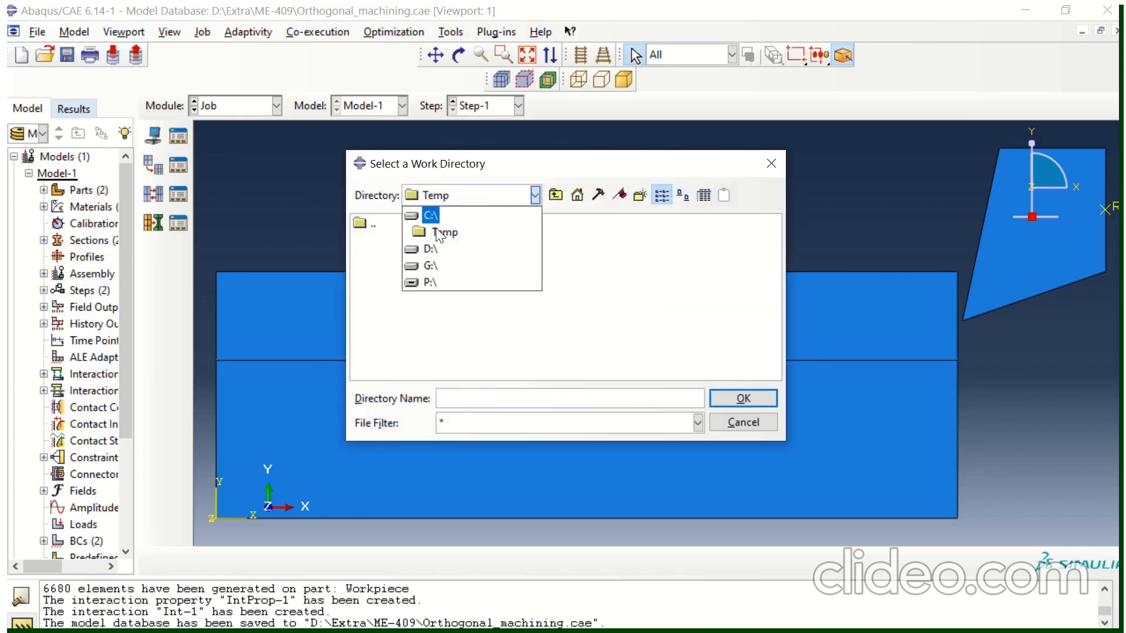
left_click(430, 250)
left_click(384, 260)
double_click(384, 261)
left_click(387, 239)
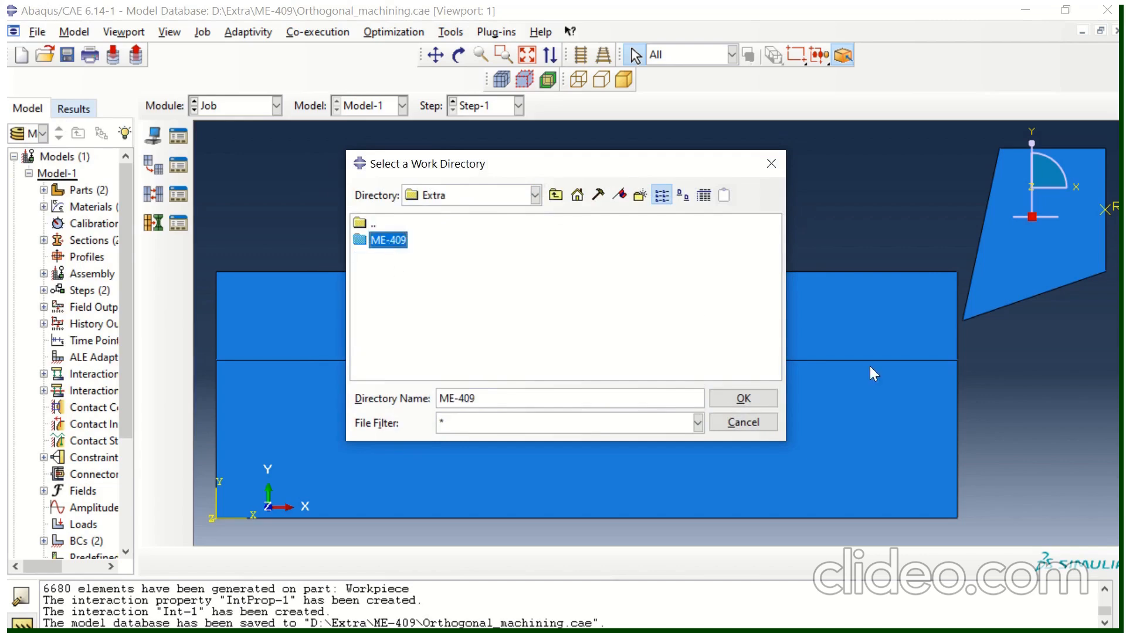
left_click(772, 398)
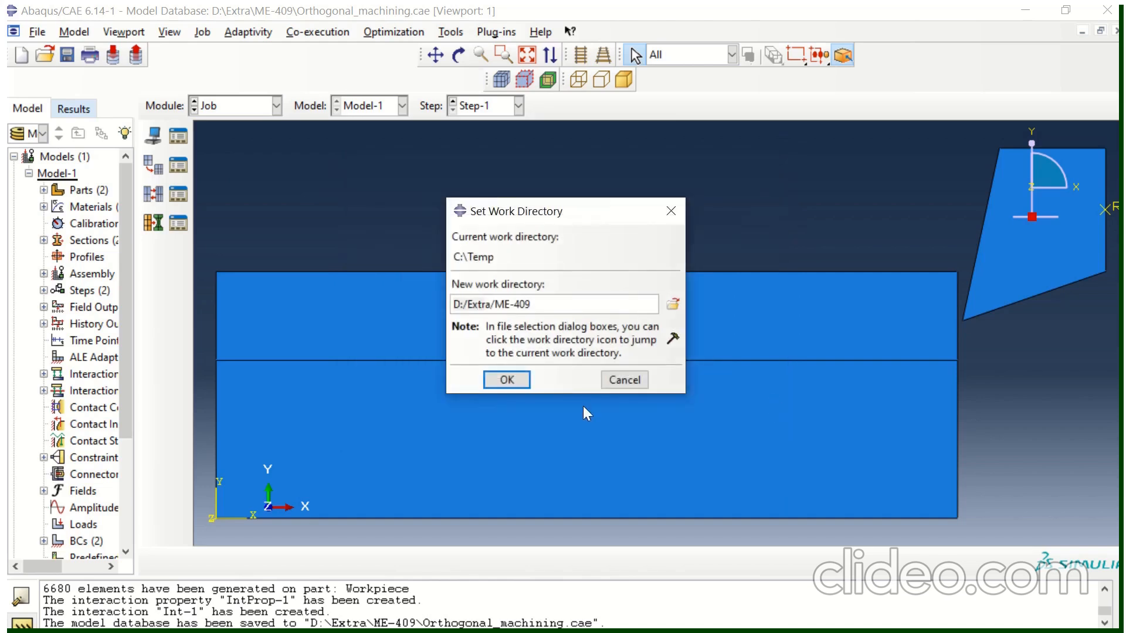
left_click(507, 380)
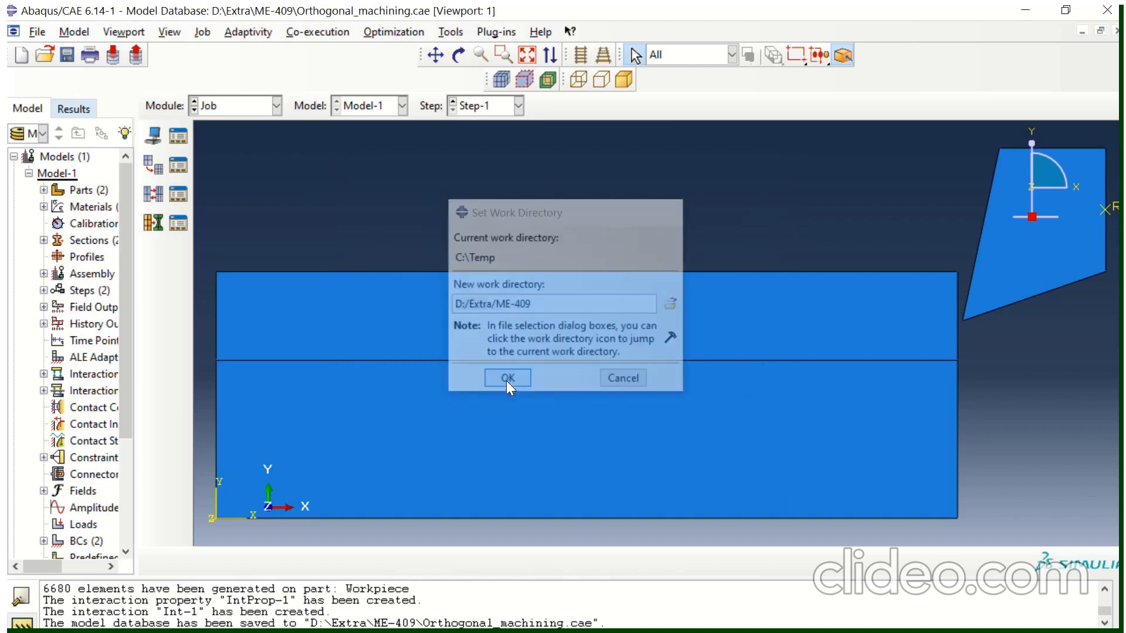
Create a full analysis job named Job-1 from Model-1 with the default job settings
left_click(178, 137)
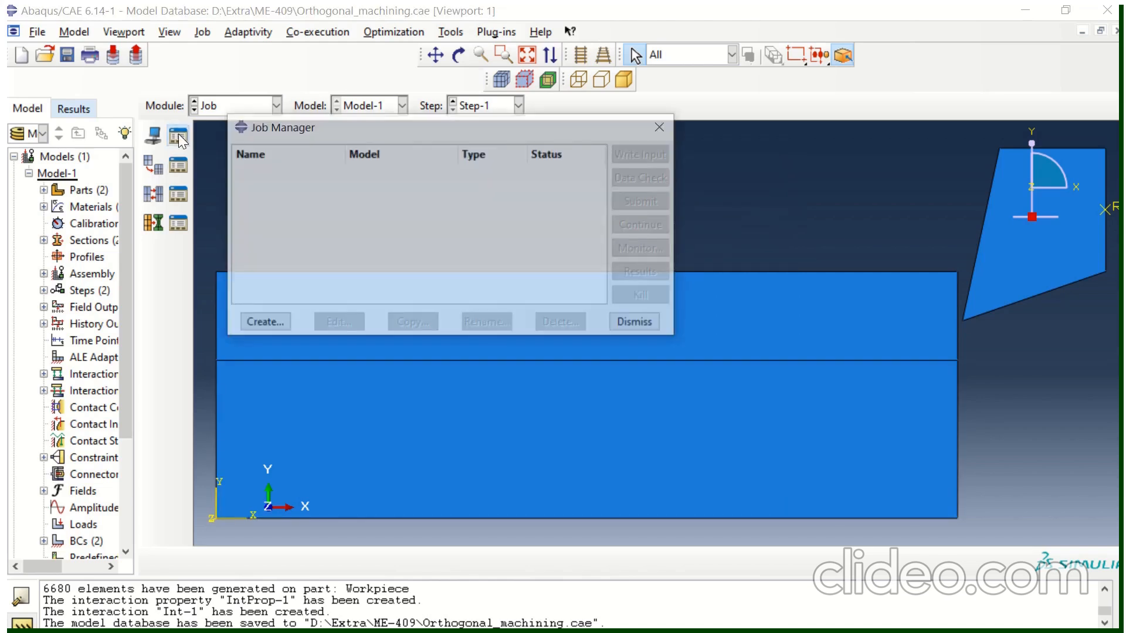
left_click(259, 324)
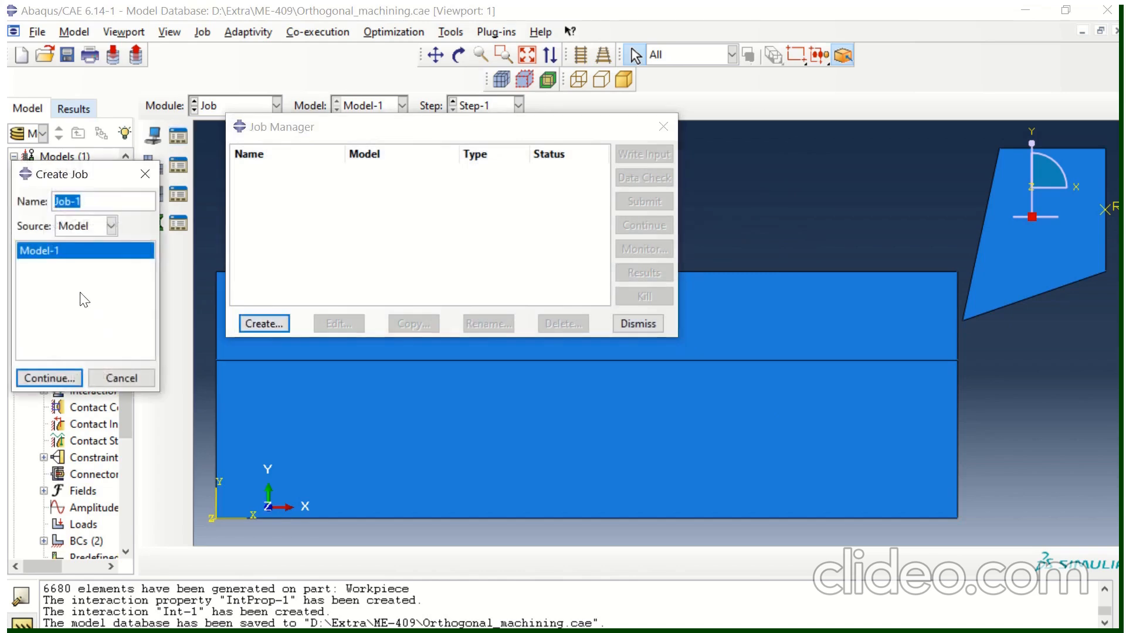
left_click(56, 382)
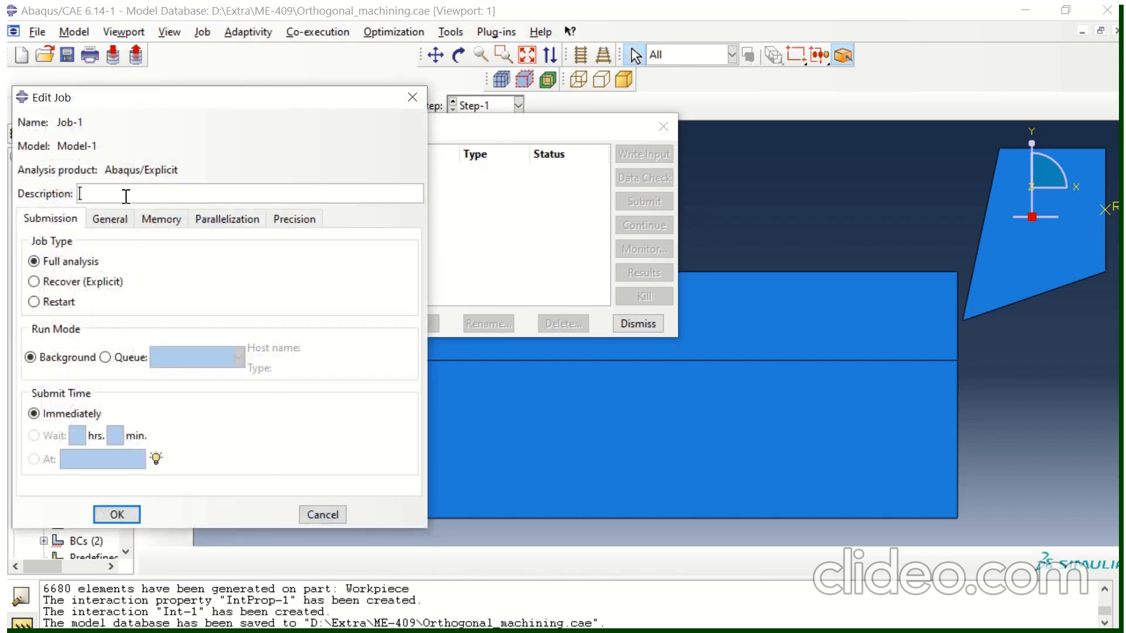
left_click(116, 514)
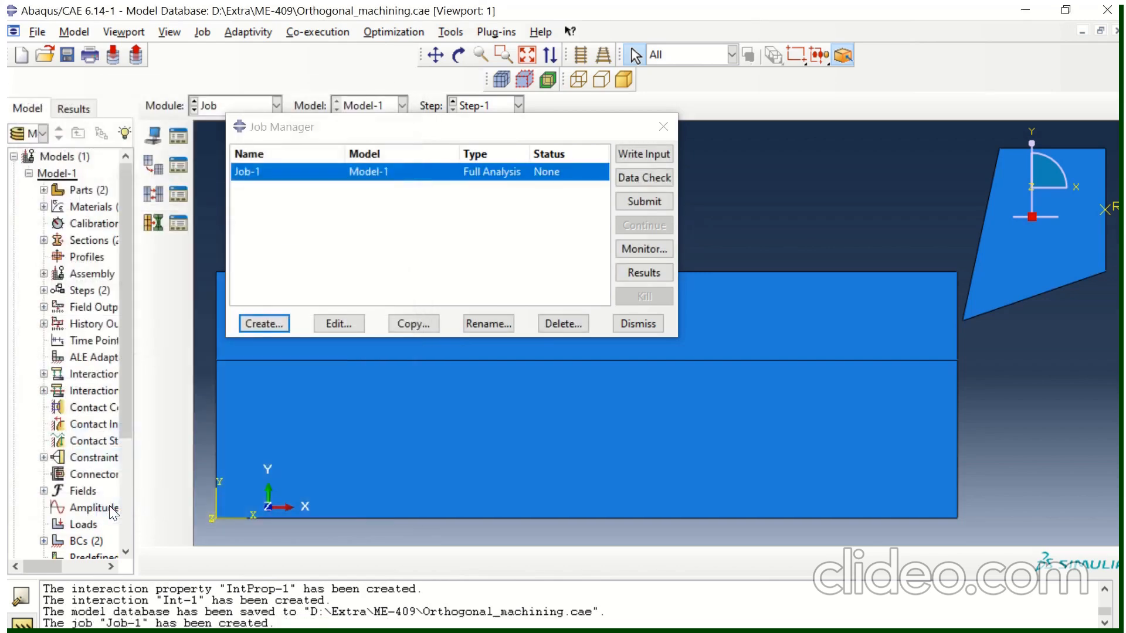
Write the input file for Job-1 and submit the job, overwriting the existing job files
left_click(649, 156)
left_click(645, 202)
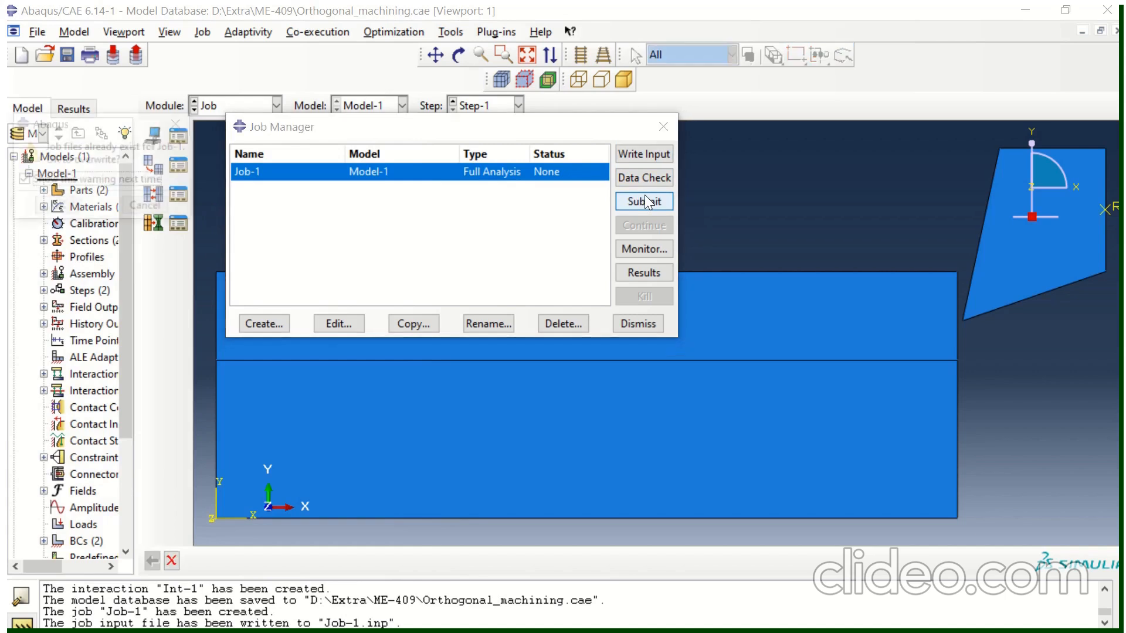
left_click(64, 210)
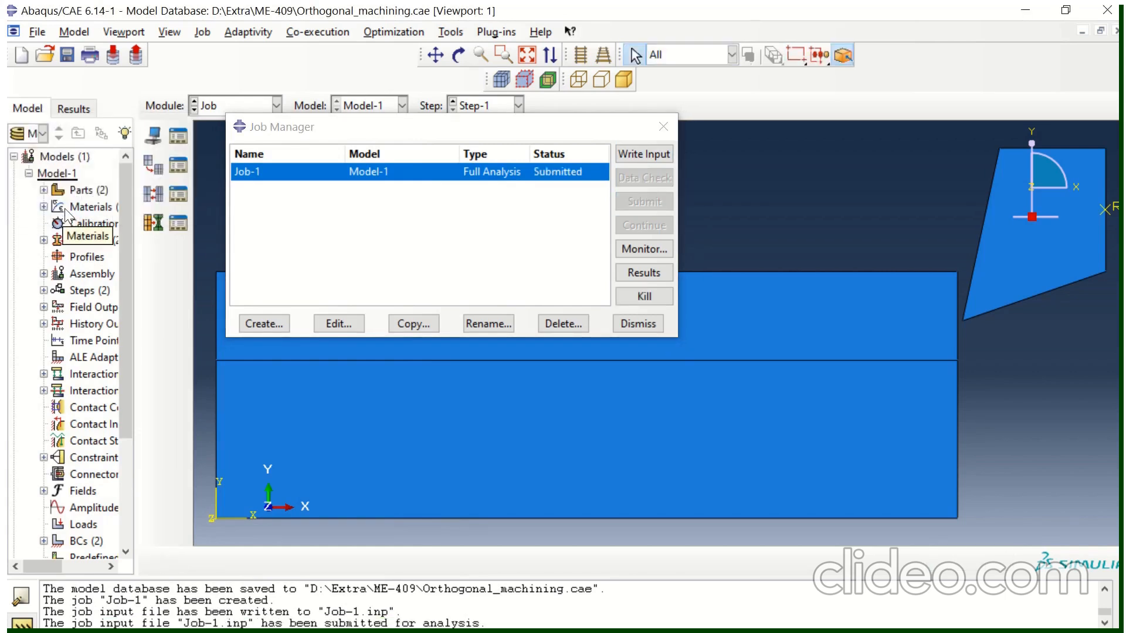
Examine the errors reported in the Job-1 monitor, and close the monitor and the job manager
left_click(636, 250)
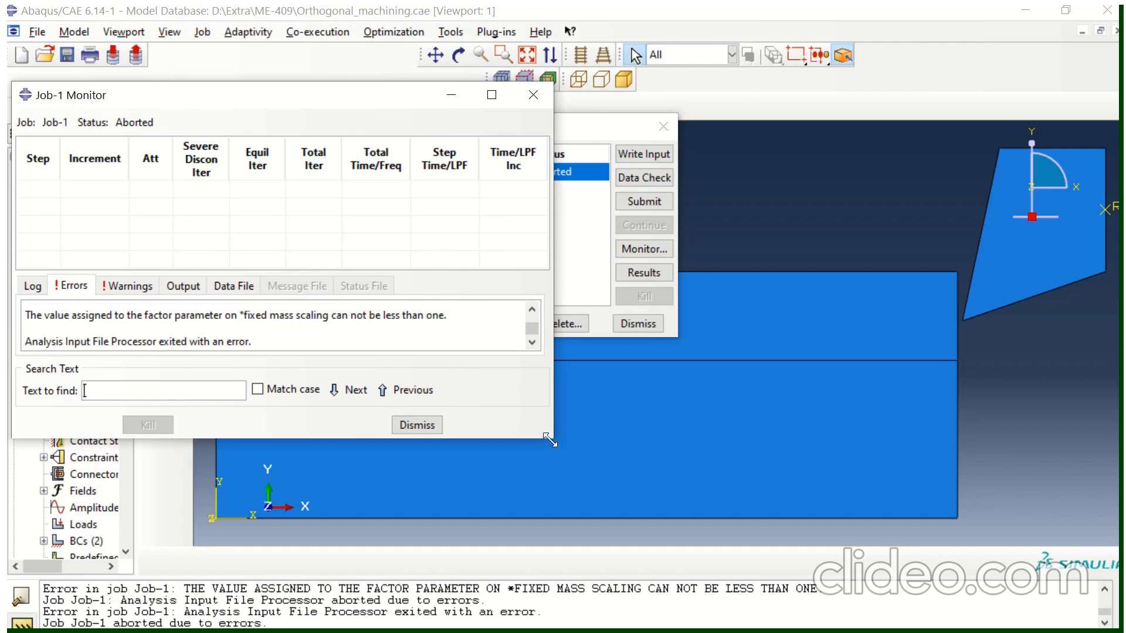
left_click_drag(553, 439, 639, 498)
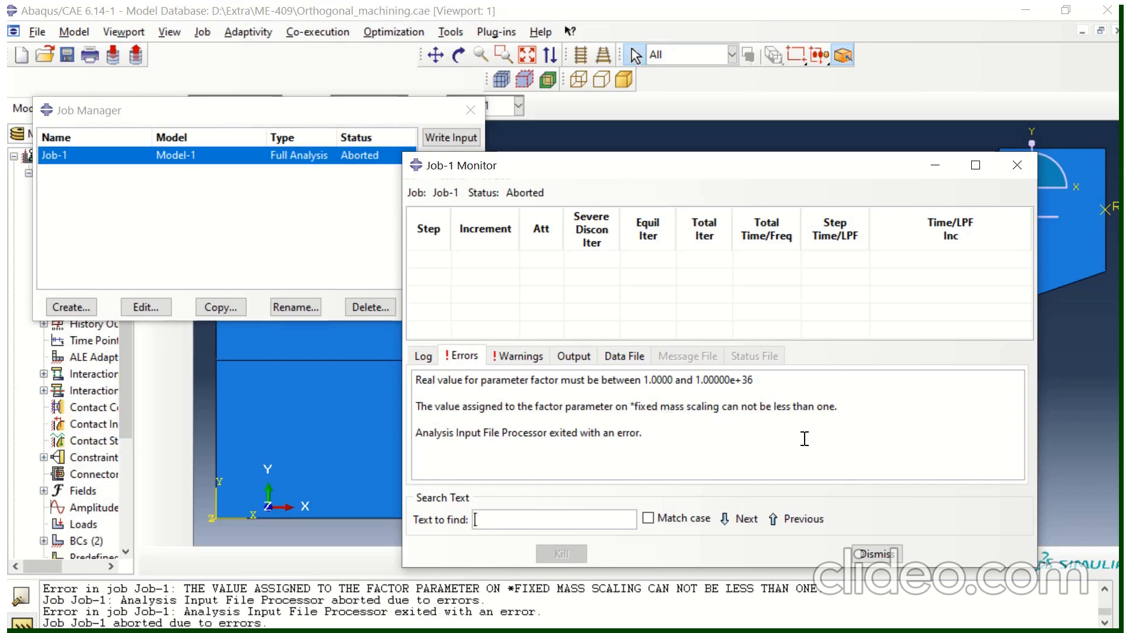
left_click(874, 554)
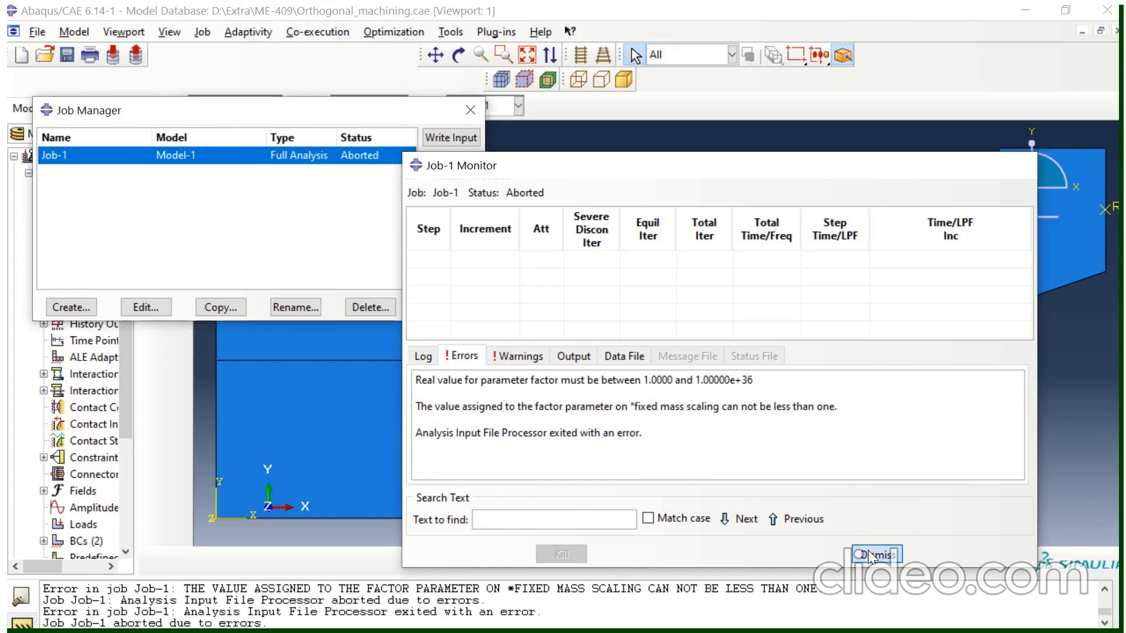
left_click(470, 110)
In Step-1's whole-model mass scaling definition, enable scaling to a target time increment and disable scaling by factor
left_click(205, 109)
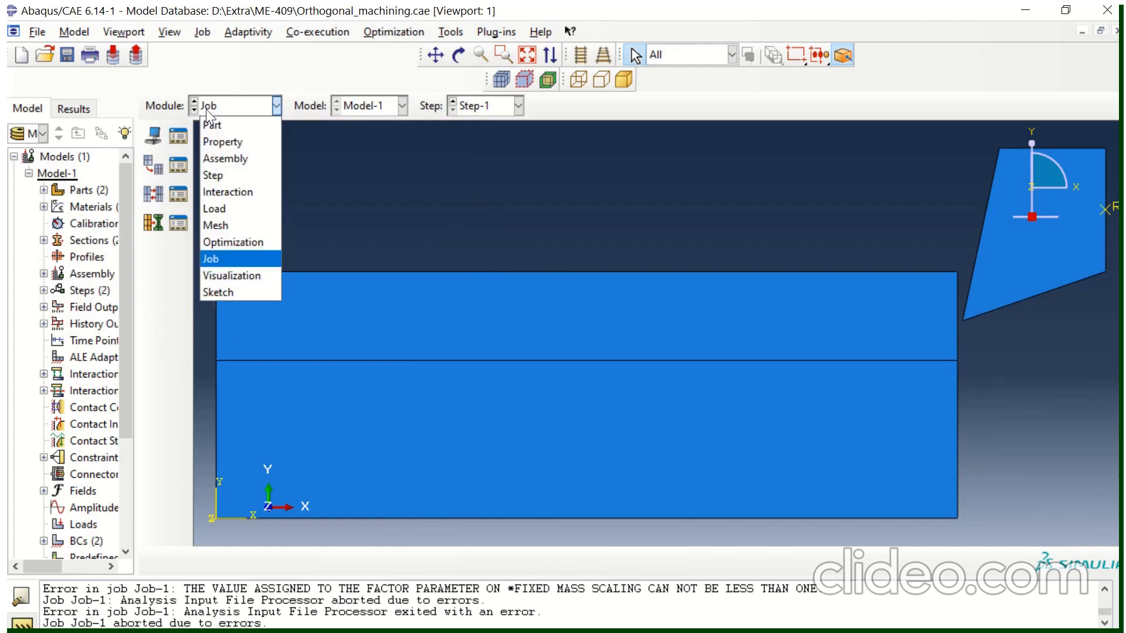
left_click(221, 171)
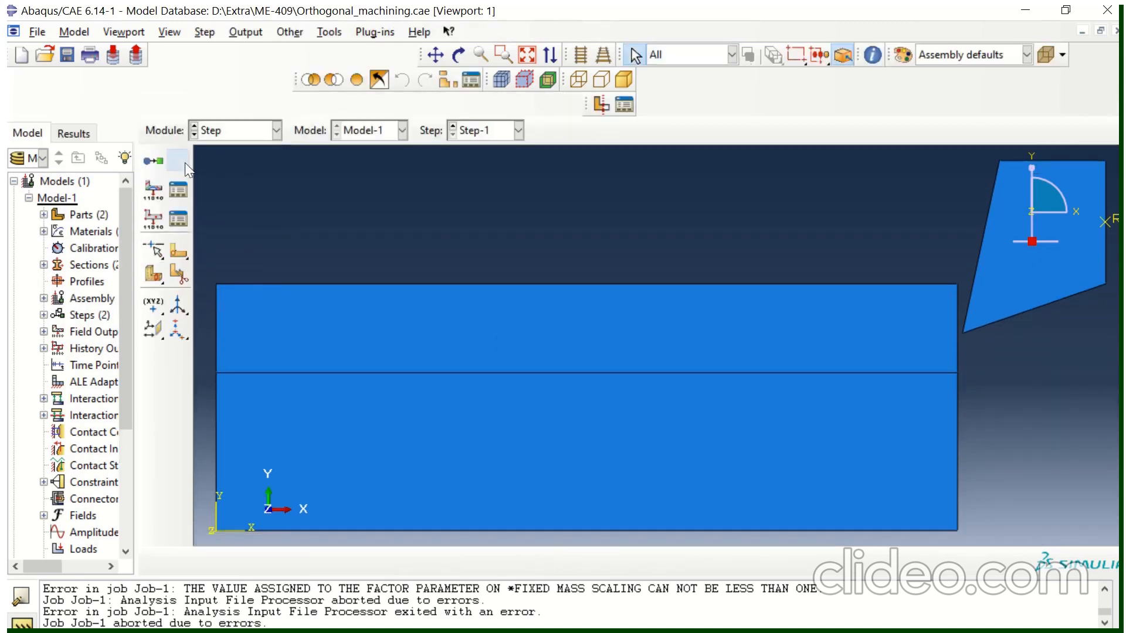
left_click(179, 161)
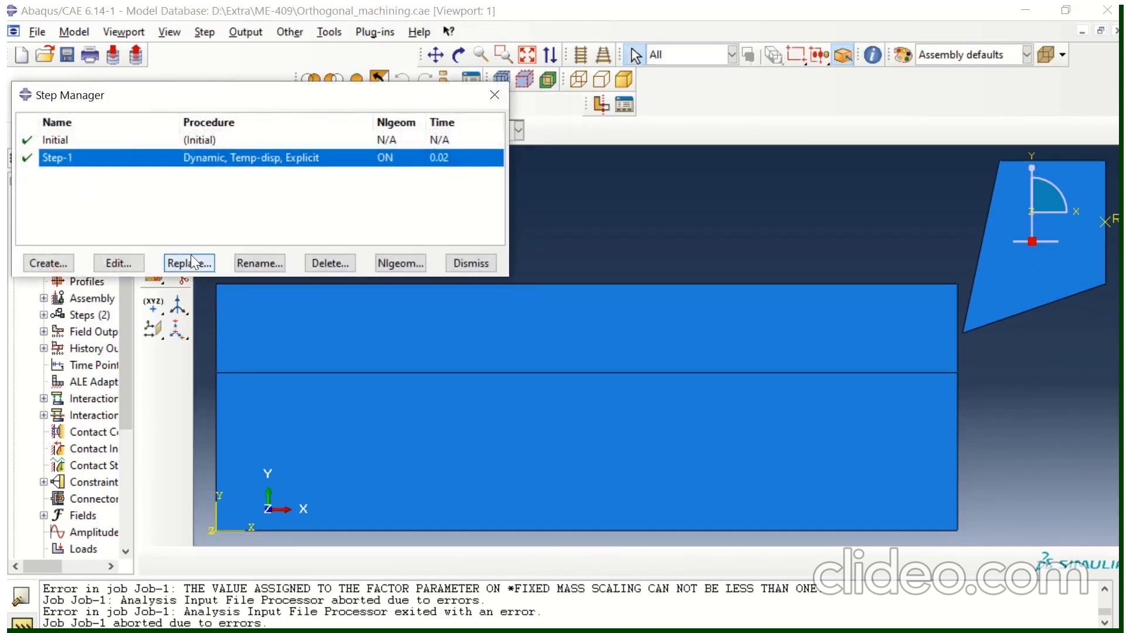
left_click(137, 267)
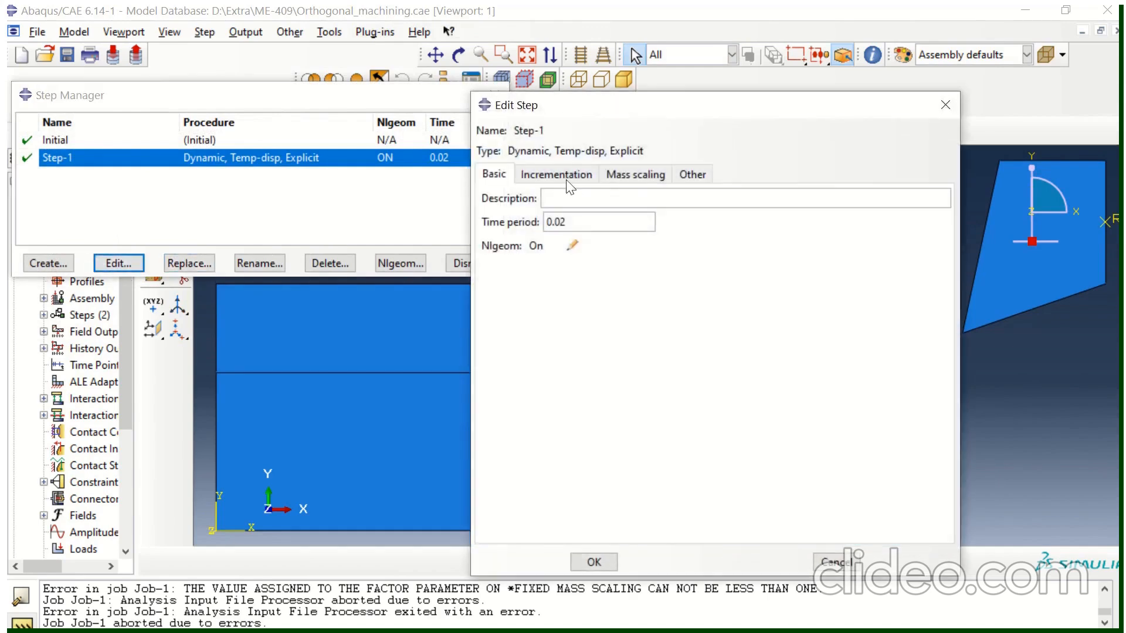
left_click(631, 176)
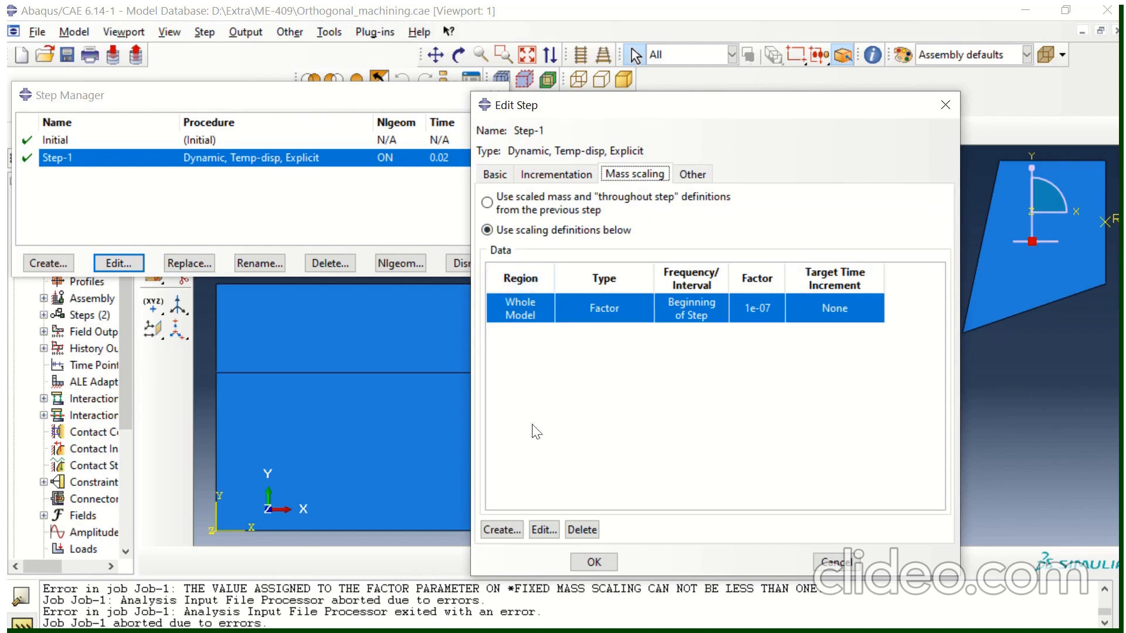
left_click(543, 527)
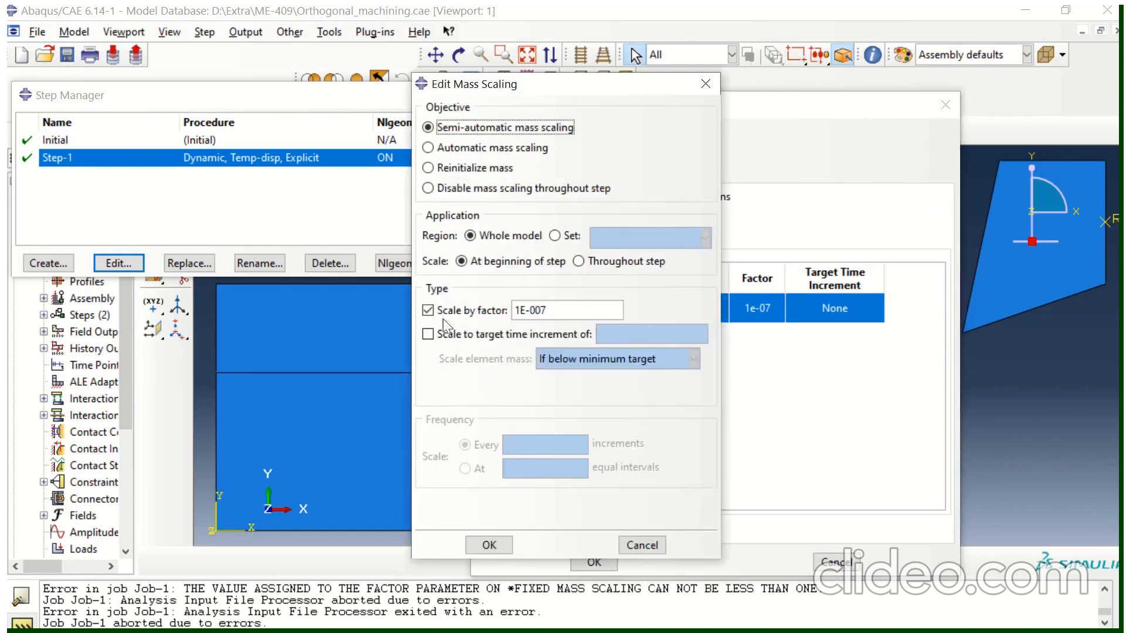
left_click(428, 334)
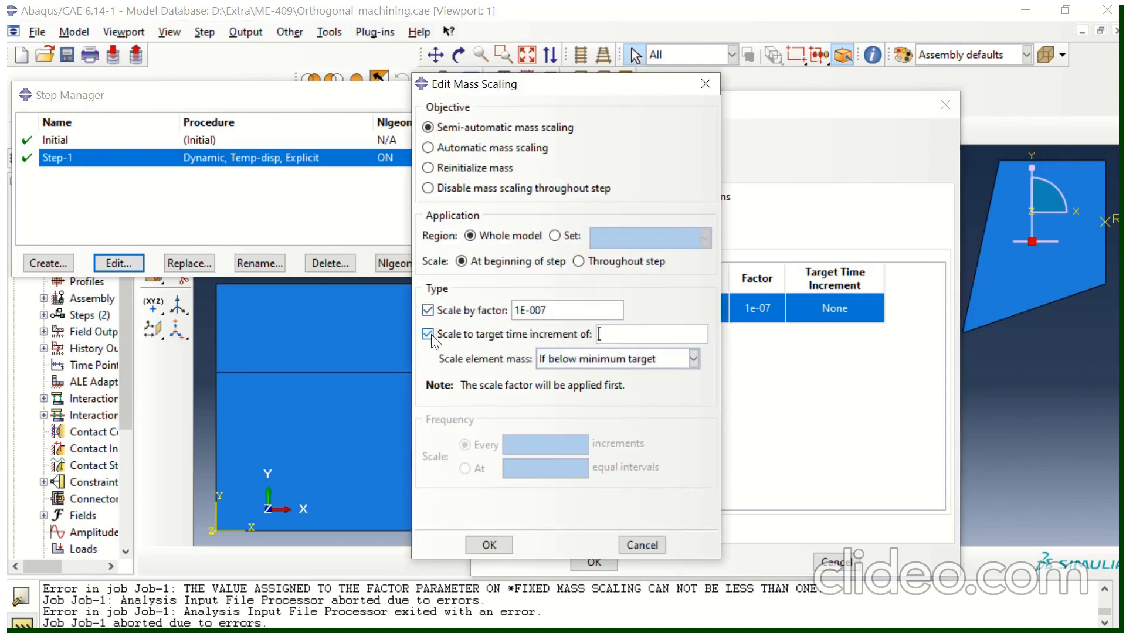
left_click(545, 310)
key("BackSpace")
key("BackSpace")
key("BackSpace")
key("BackSpace")
key("BackSpace")
key("BackSpace")
left_click(428, 310)
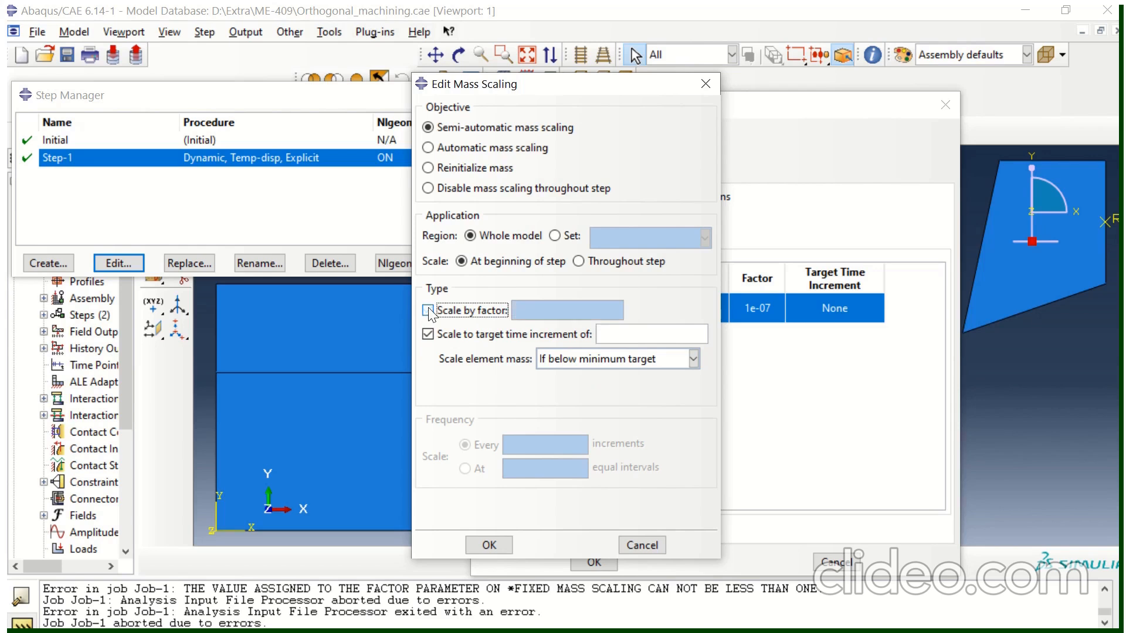
Set the mass scaling target time increment to 1e-7, accept the Step-1 edits and close the step manager
left_click(619, 334)
type("1e-7")
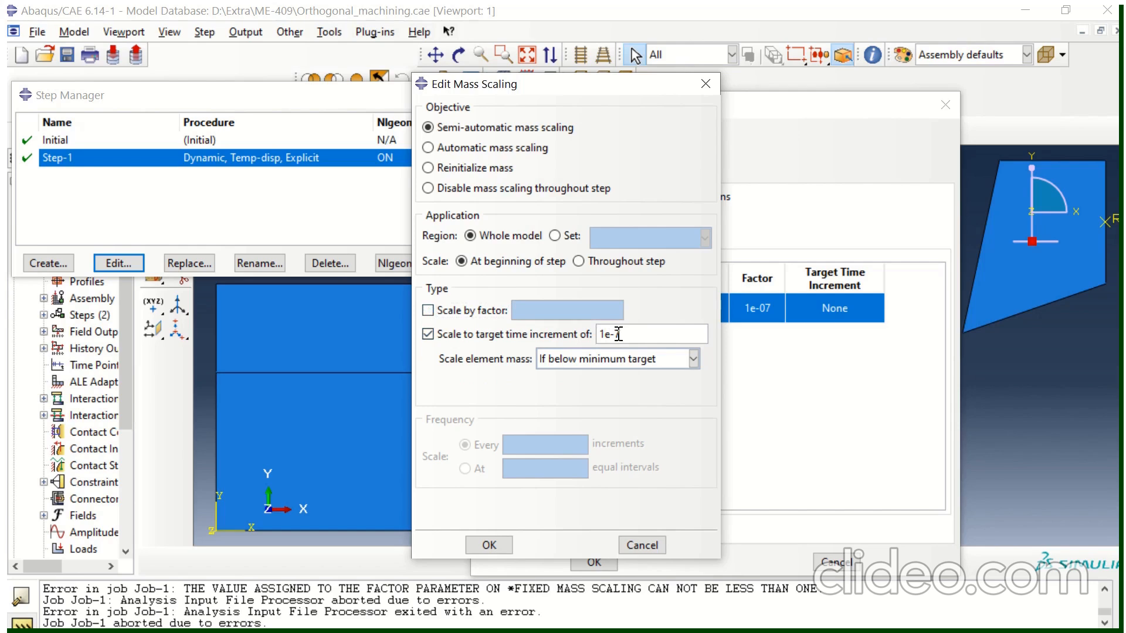
left_click(489, 545)
left_click(587, 564)
left_click(482, 264)
Return to the job manager and save the model database
left_click(234, 130)
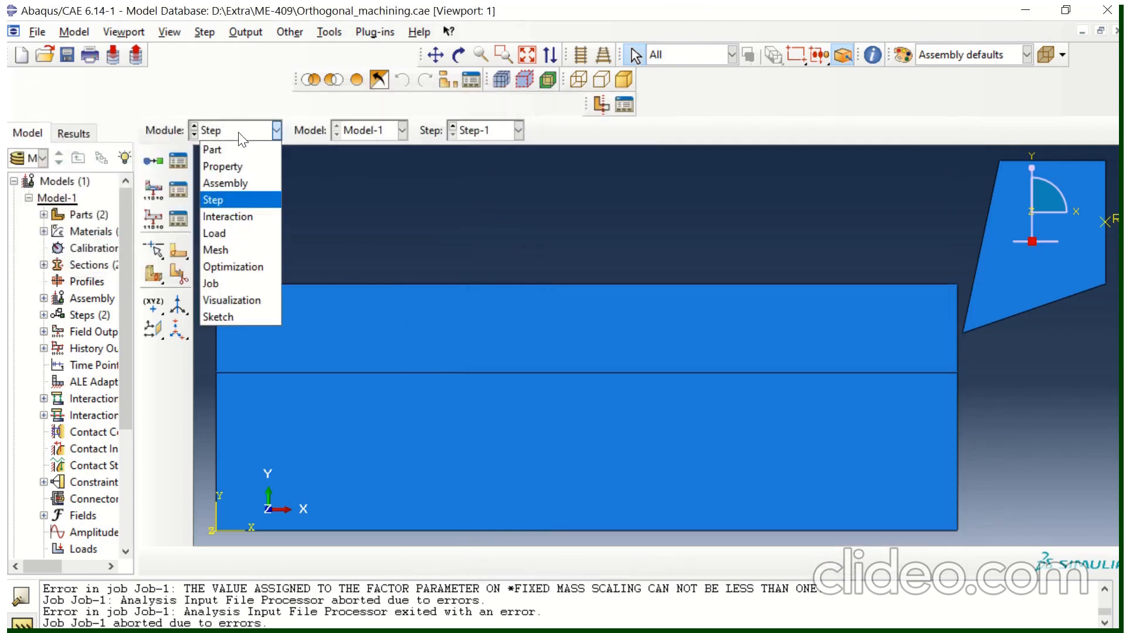
left_click(230, 285)
left_click(174, 139)
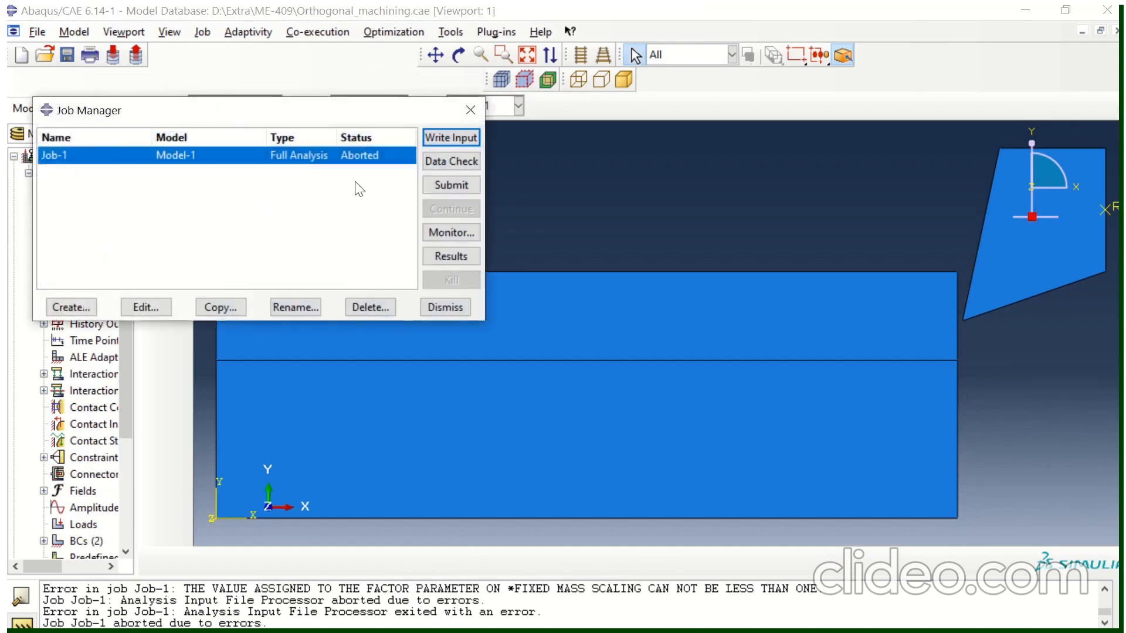
left_click(37, 32)
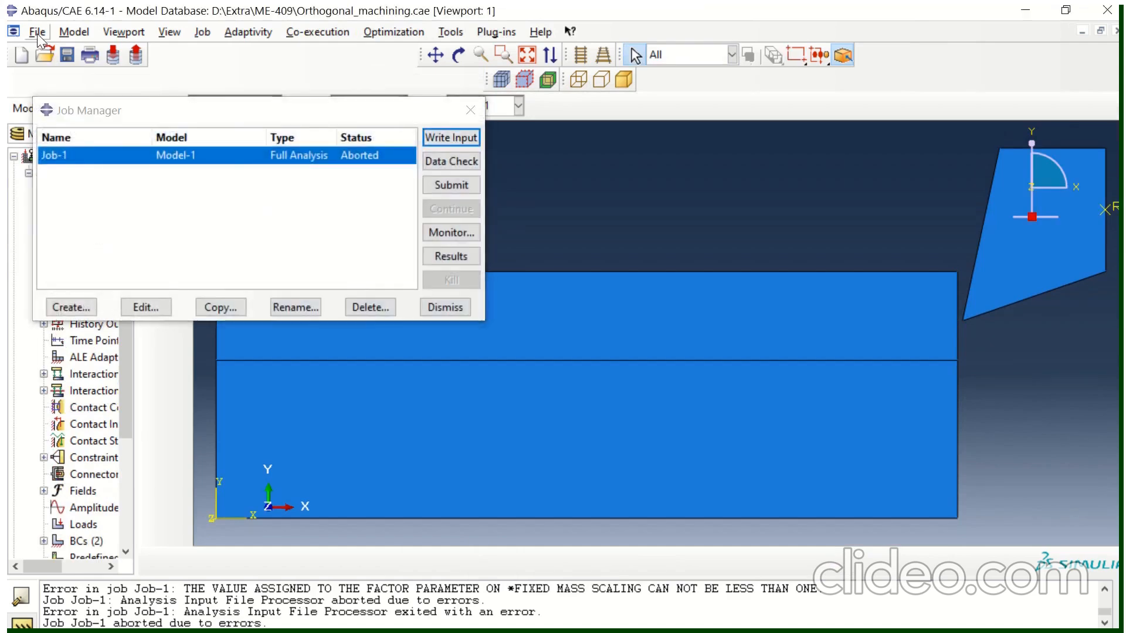
left_click(76, 138)
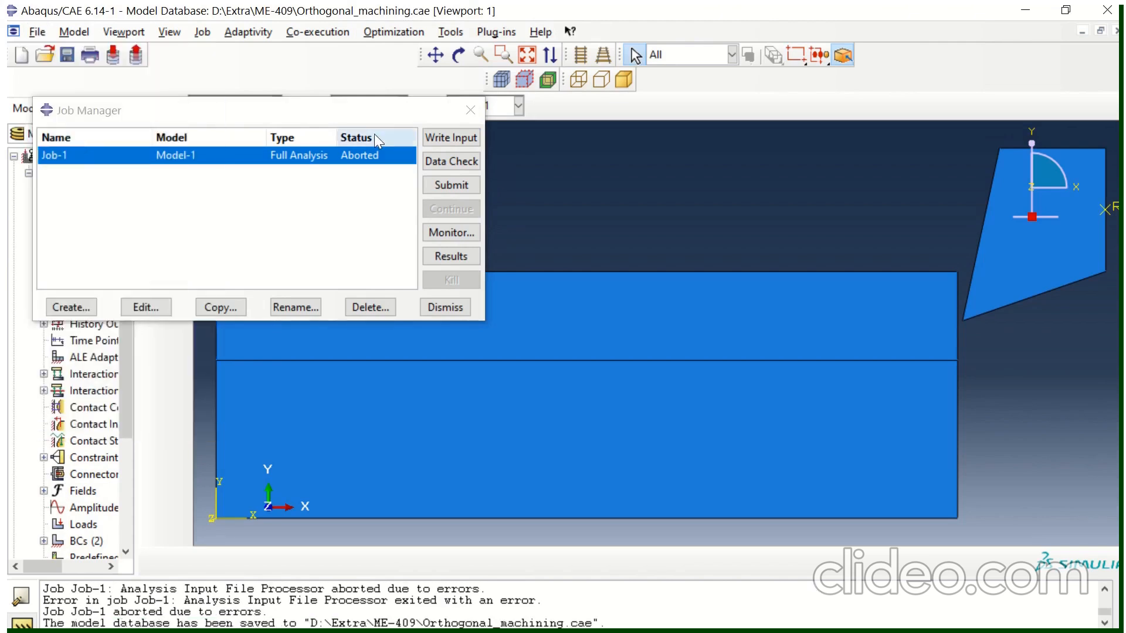
Rewrite the input file for Job-1 and resubmit the job, overwriting the existing job files
left_click(424, 138)
left_click(52, 207)
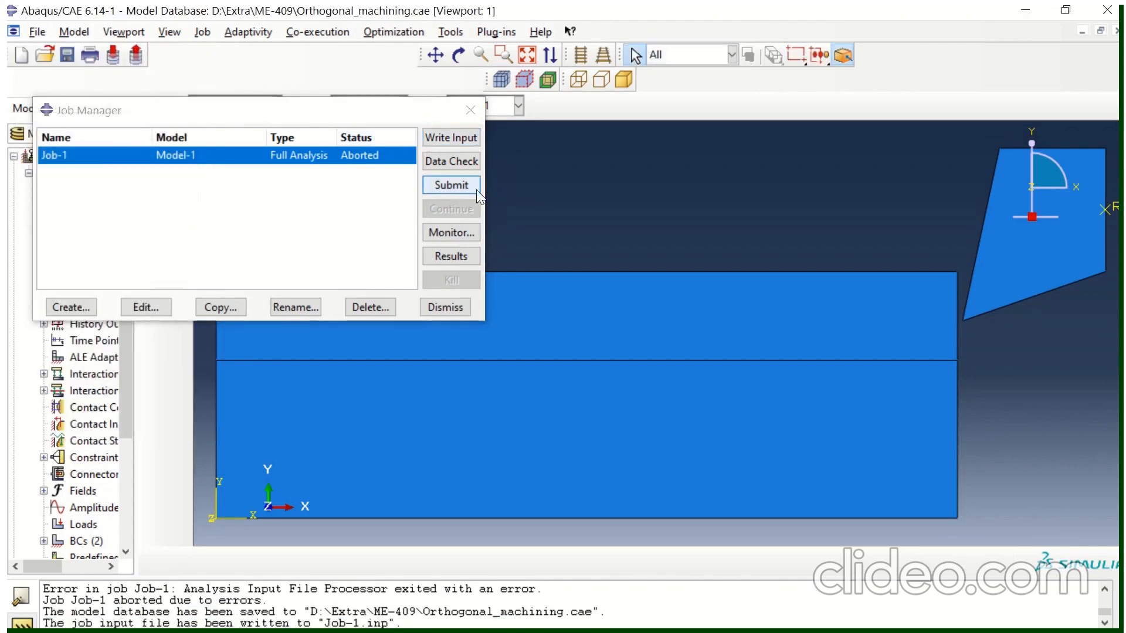
left_click(472, 188)
left_click(57, 207)
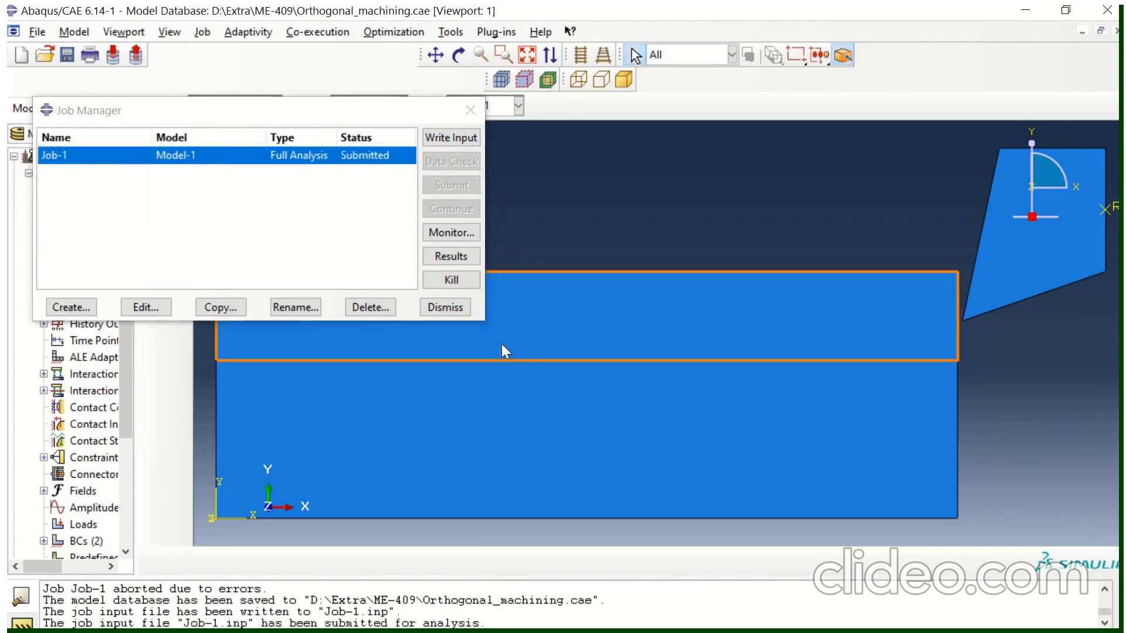
Monitor Job-1's solver progress, arranging the monitor beside the job manager so both stay accessible
left_click(456, 232)
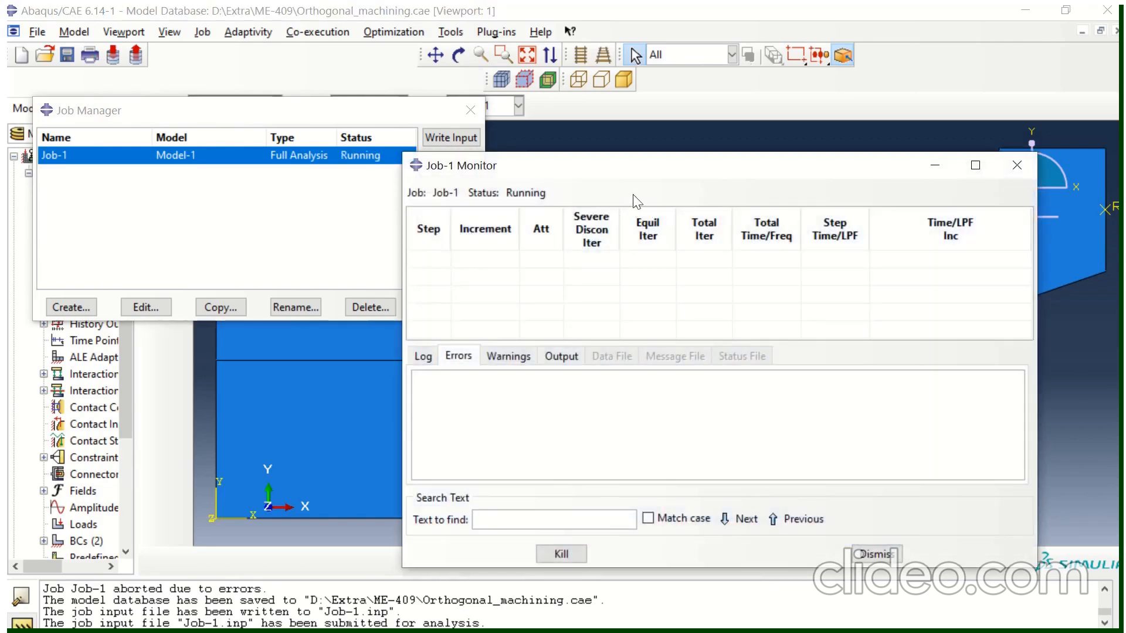
left_click_drag(624, 176, 691, 137)
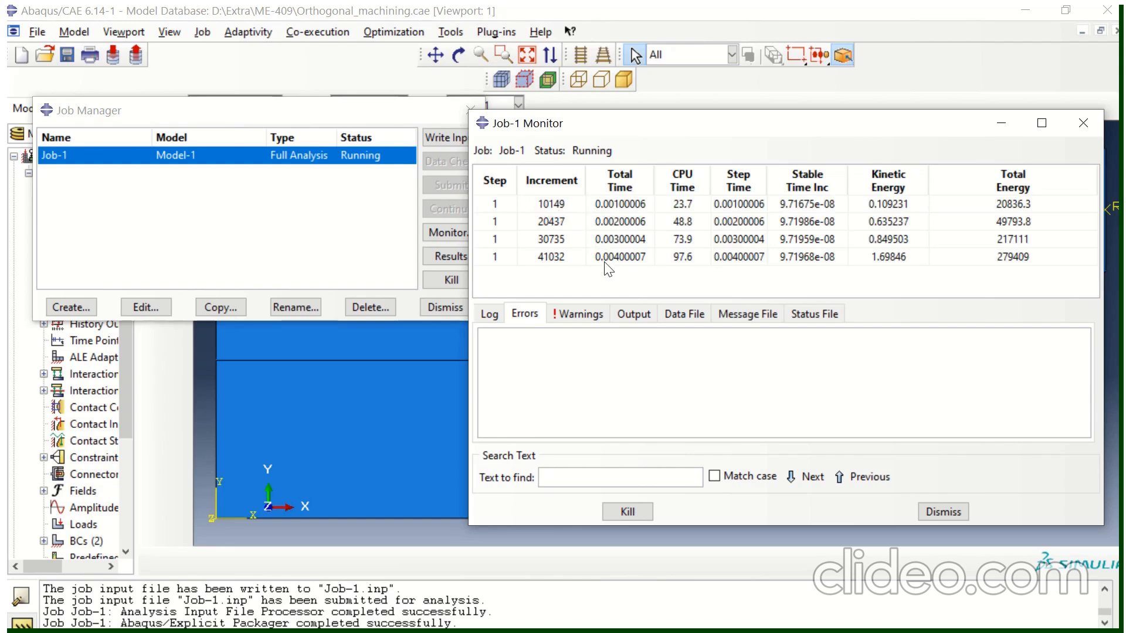
left_click_drag(467, 360, 562, 360)
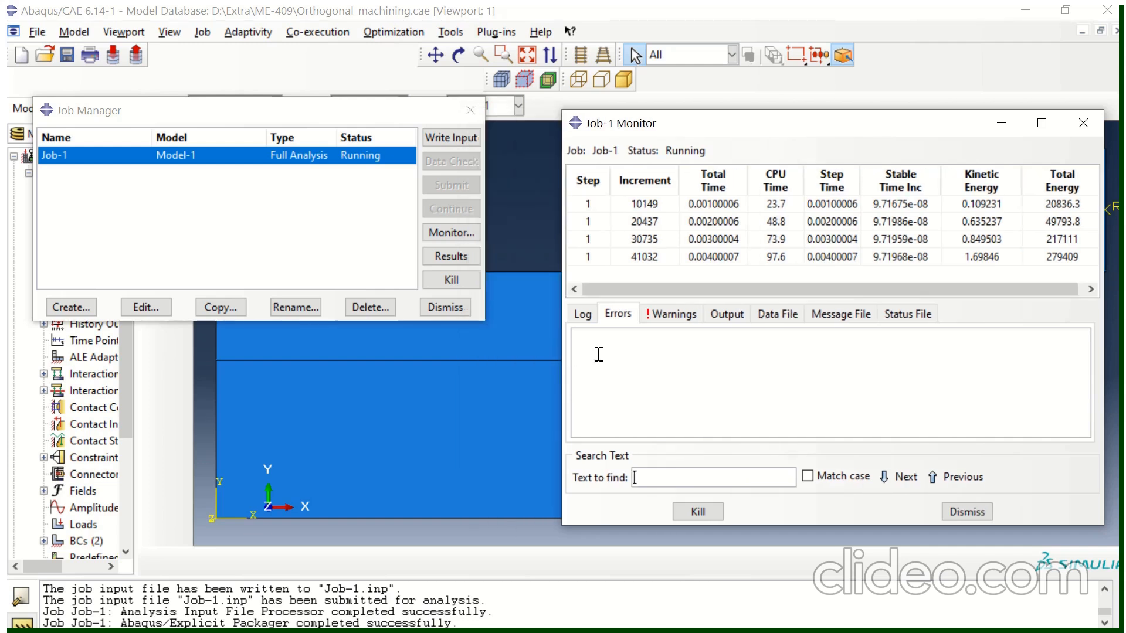
Open the Job-1 results, plot the HFL magnitude contours on the deformed shape and start the time history animation
left_click(451, 256)
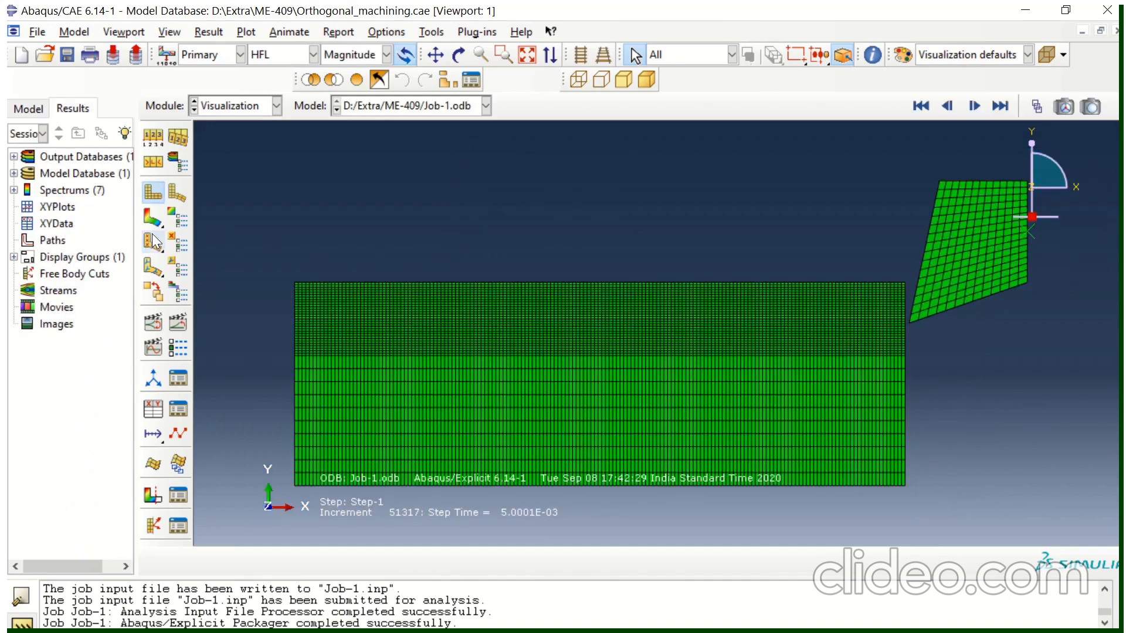
left_click(156, 223)
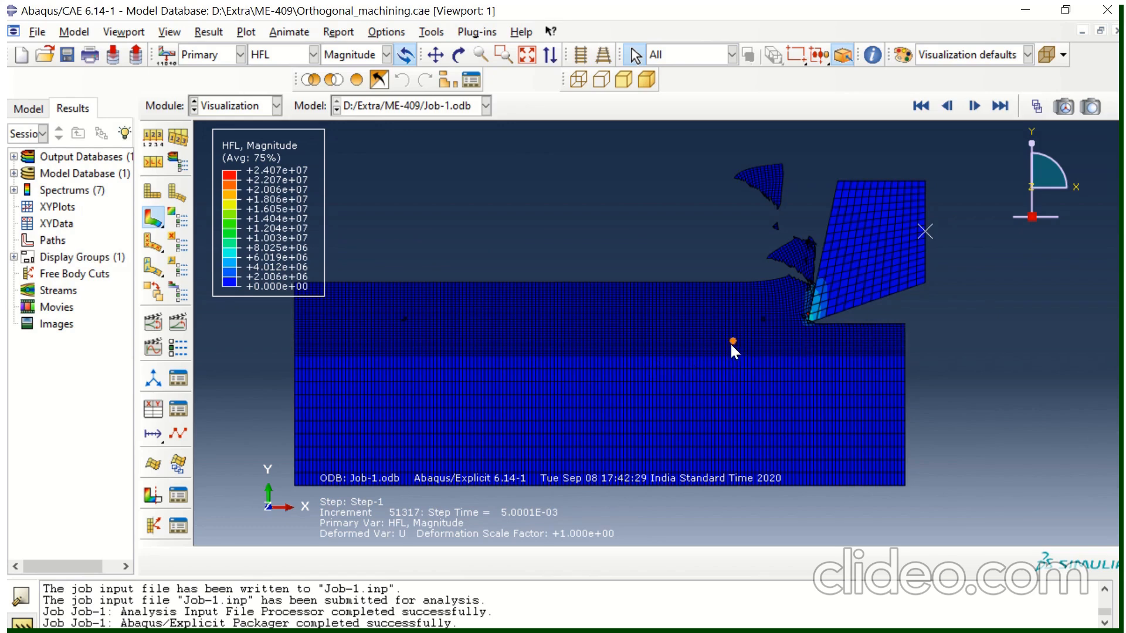
left_click(177, 326)
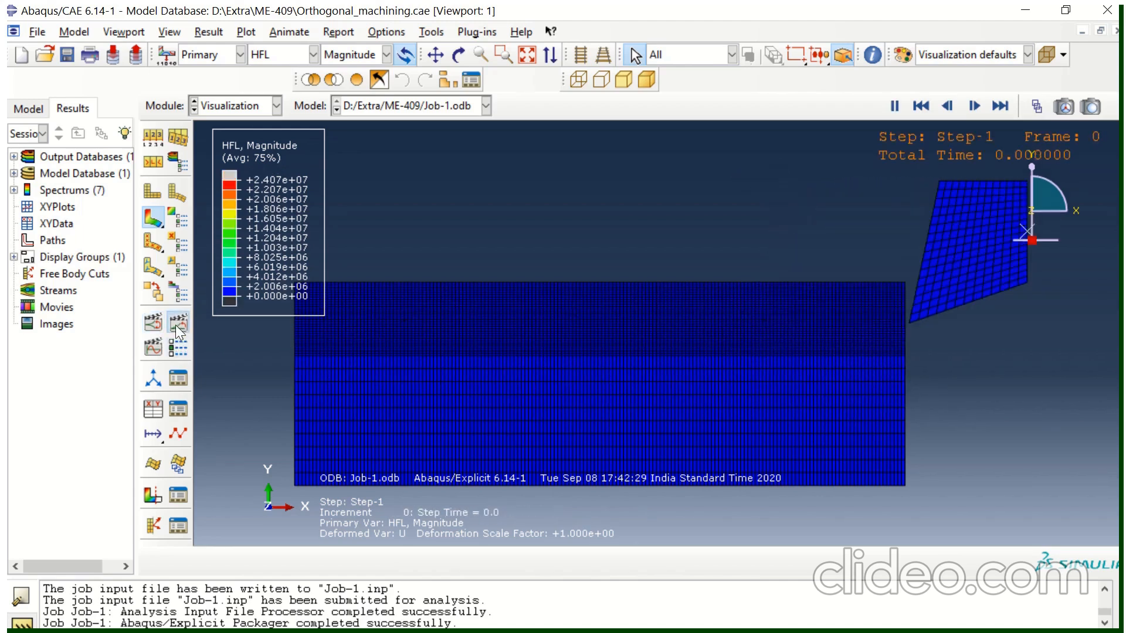
Pause the animation and step backward and forward through the frames to examine chip formation at the tool tip
left_click(893, 106)
left_click(957, 108)
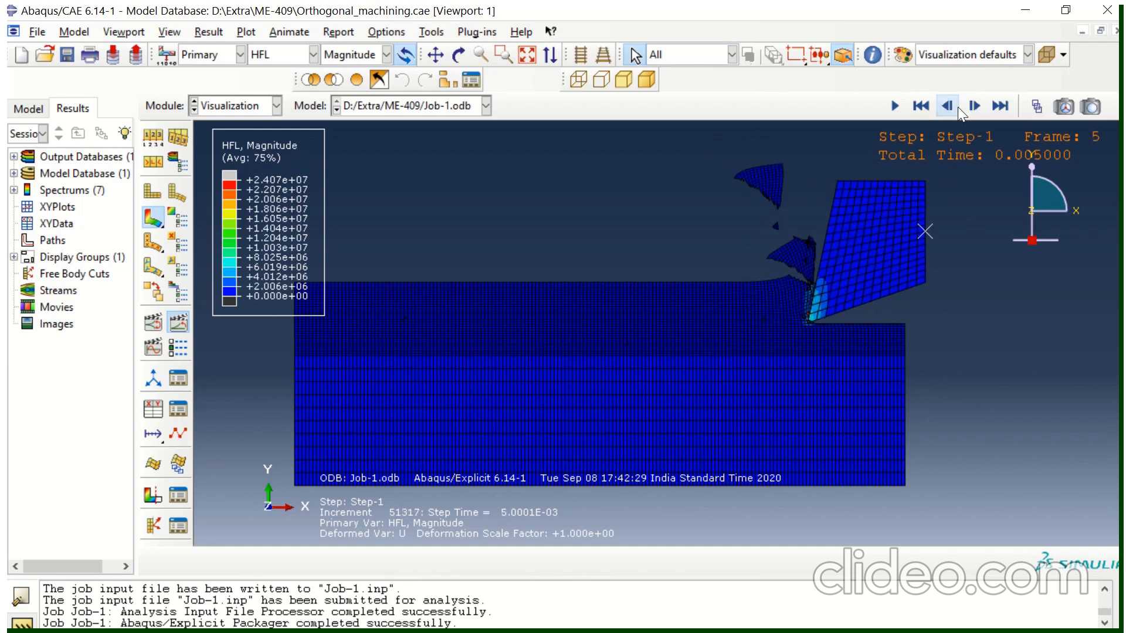
left_click(958, 108)
left_click(958, 109)
left_click(958, 107)
left_click(975, 106)
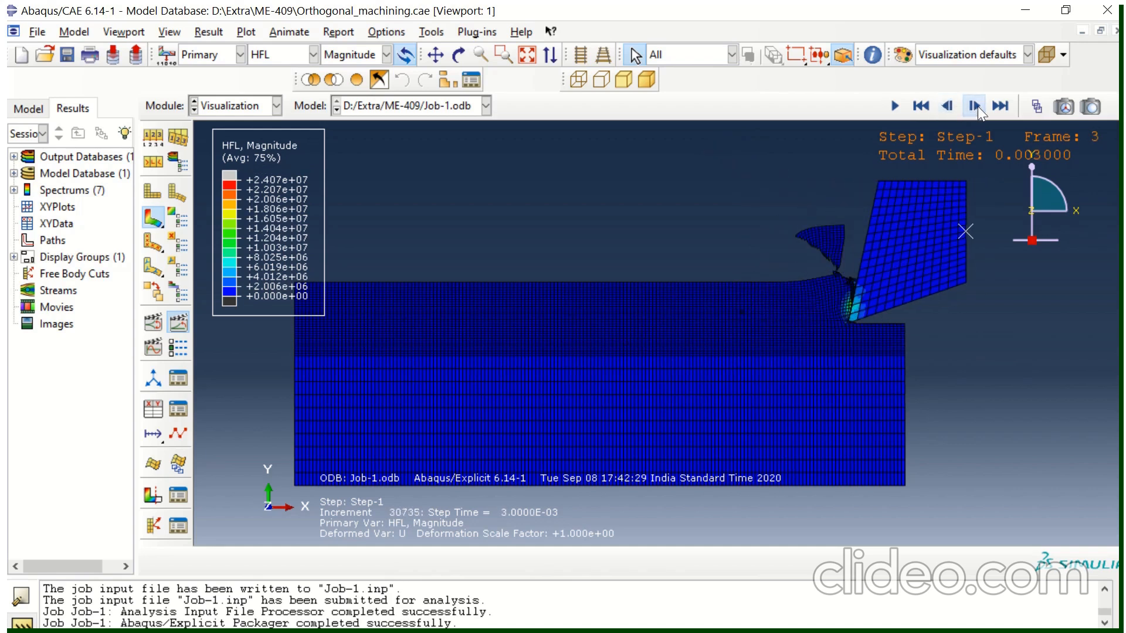
left_click(977, 106)
left_click(977, 107)
left_click(976, 107)
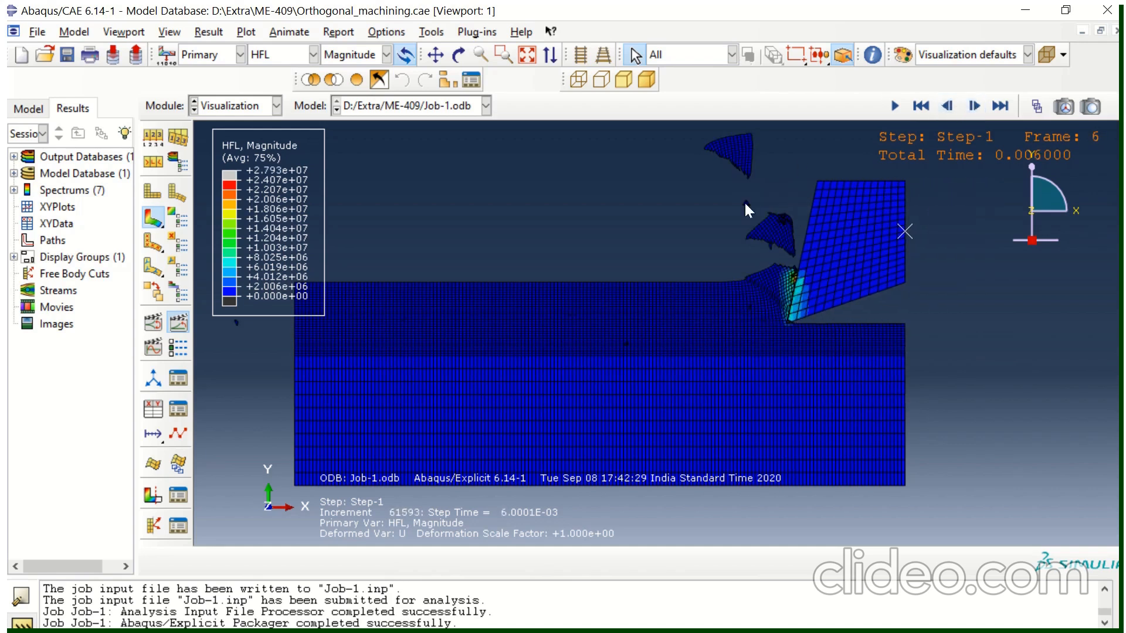